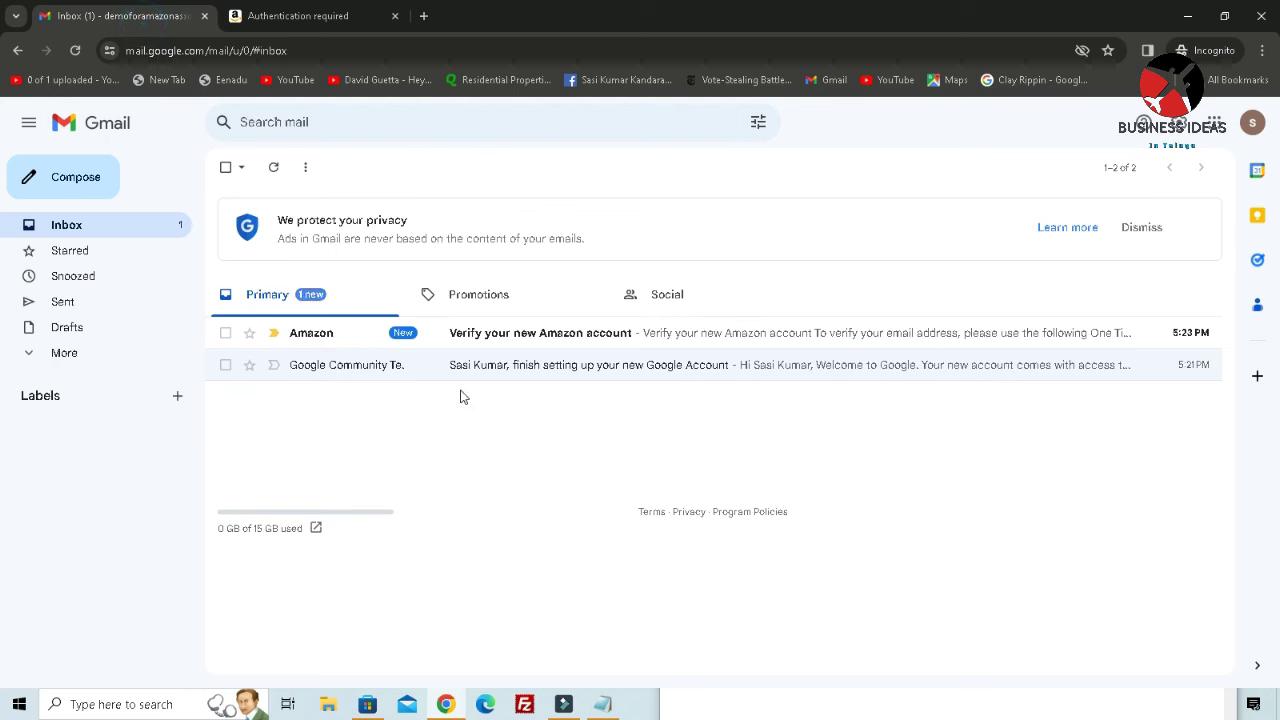
Copy the one-time password from the Amazon verification email in Gmail.
left_click(526, 333)
left_click_drag(586, 434, 535, 432)
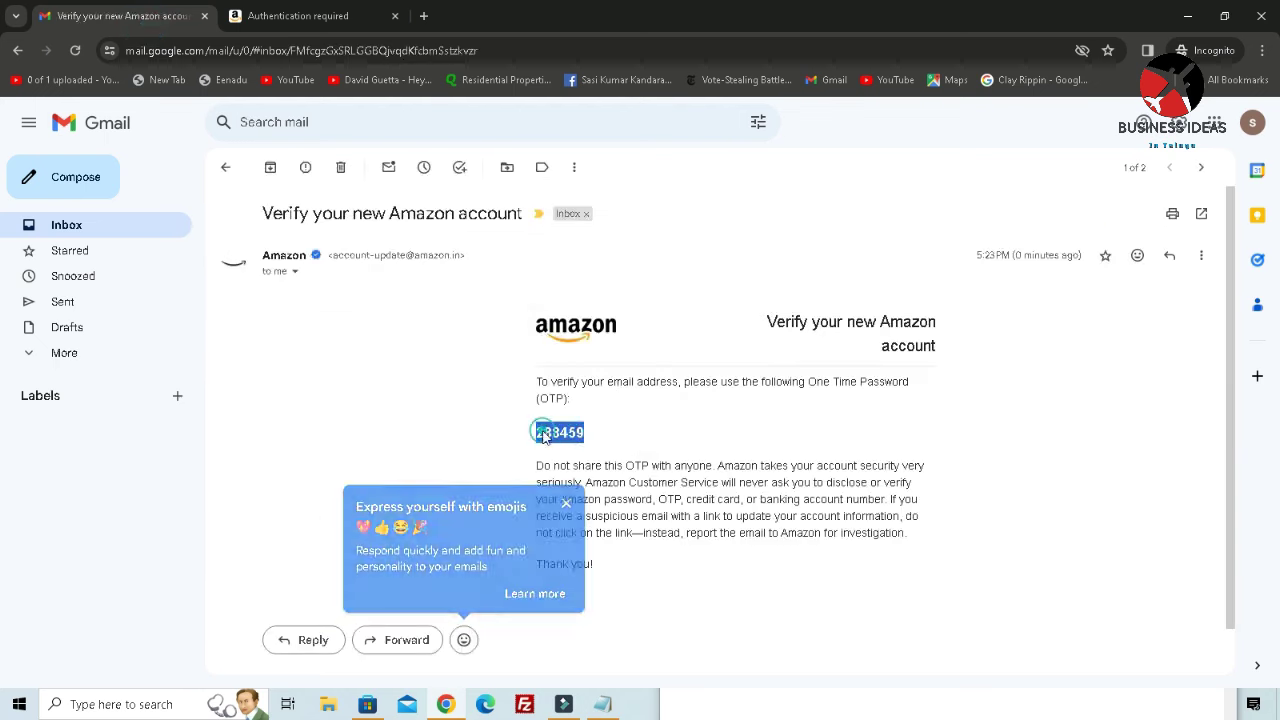
right_click(542, 432)
left_click(583, 448)
Paste the code into Enter OTP on the Amazon tab and create the Amazon account.
left_click(300, 16)
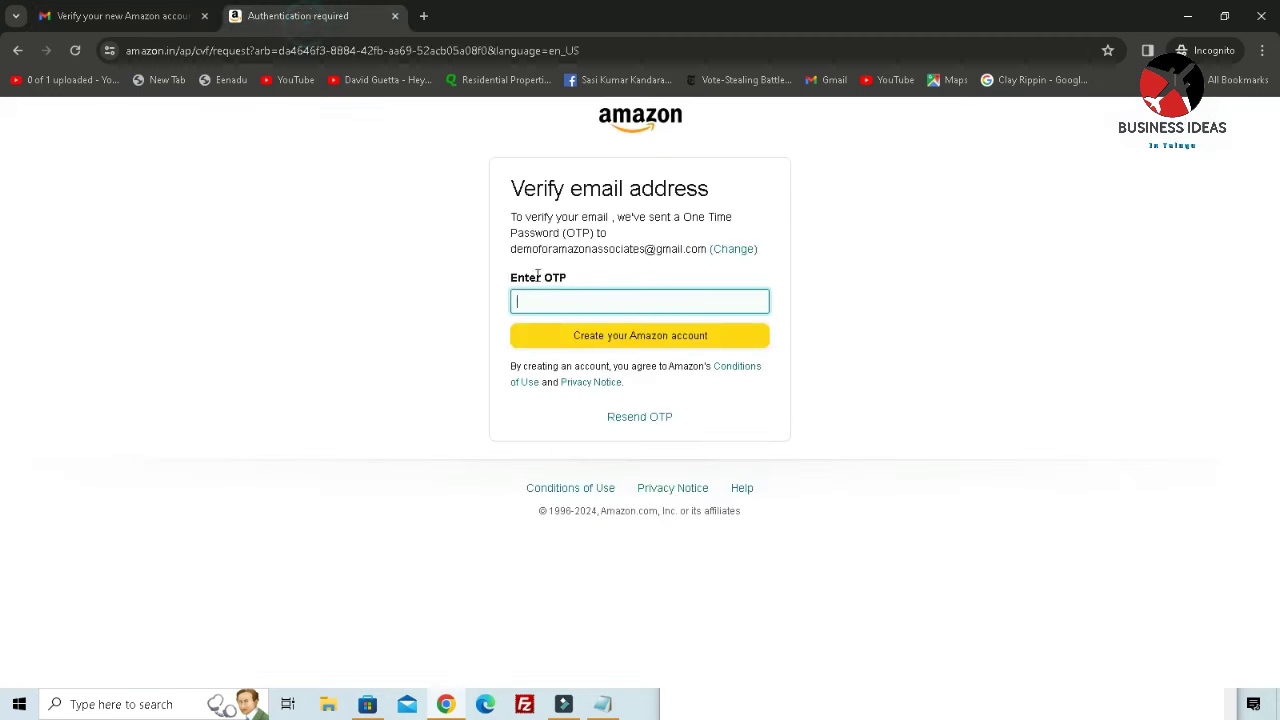
left_click(550, 298)
key("ctrl+v")
left_click(618, 347)
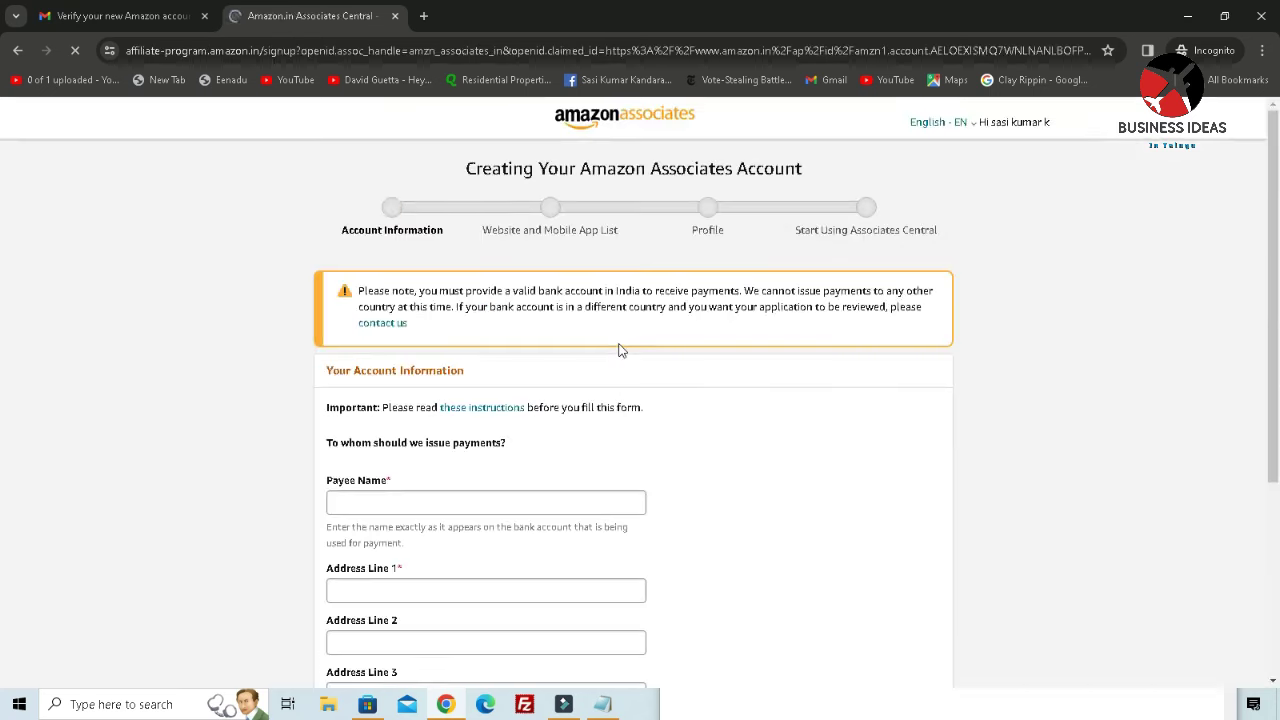
Fill in the payee name, address lines, city and state of the account information.
scroll(630, 357, "down", 2)
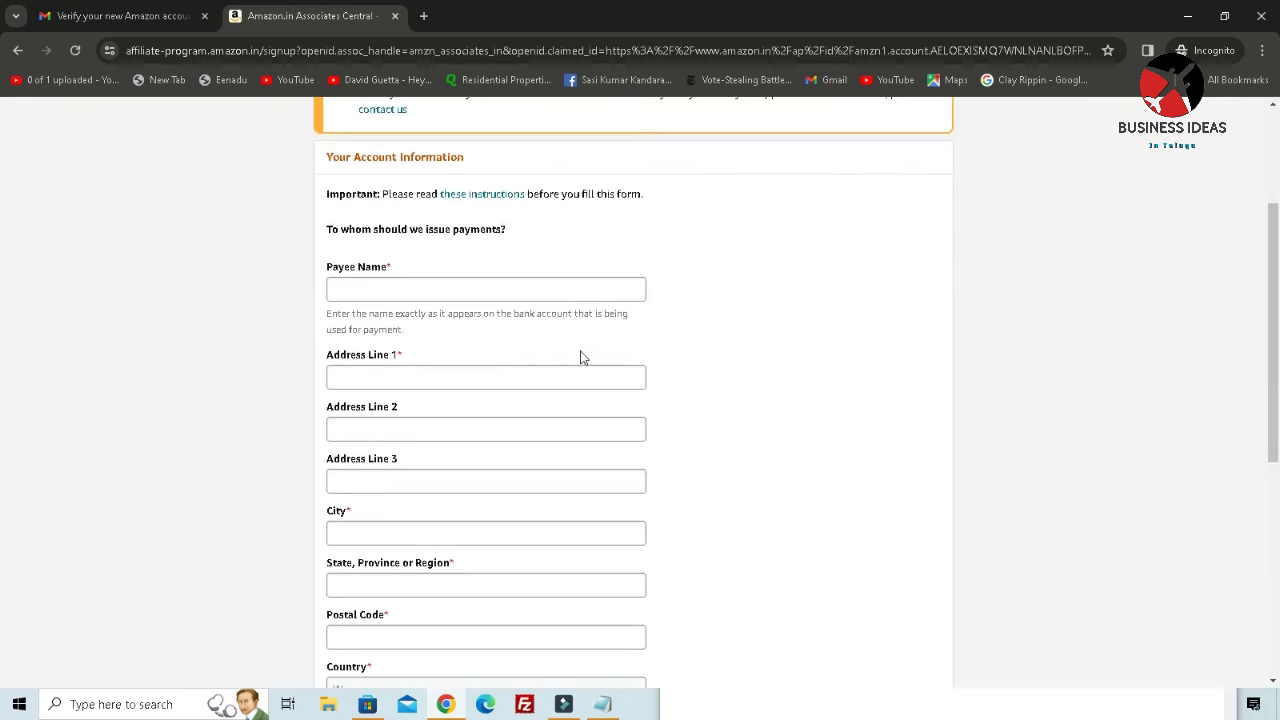
left_click(368, 291)
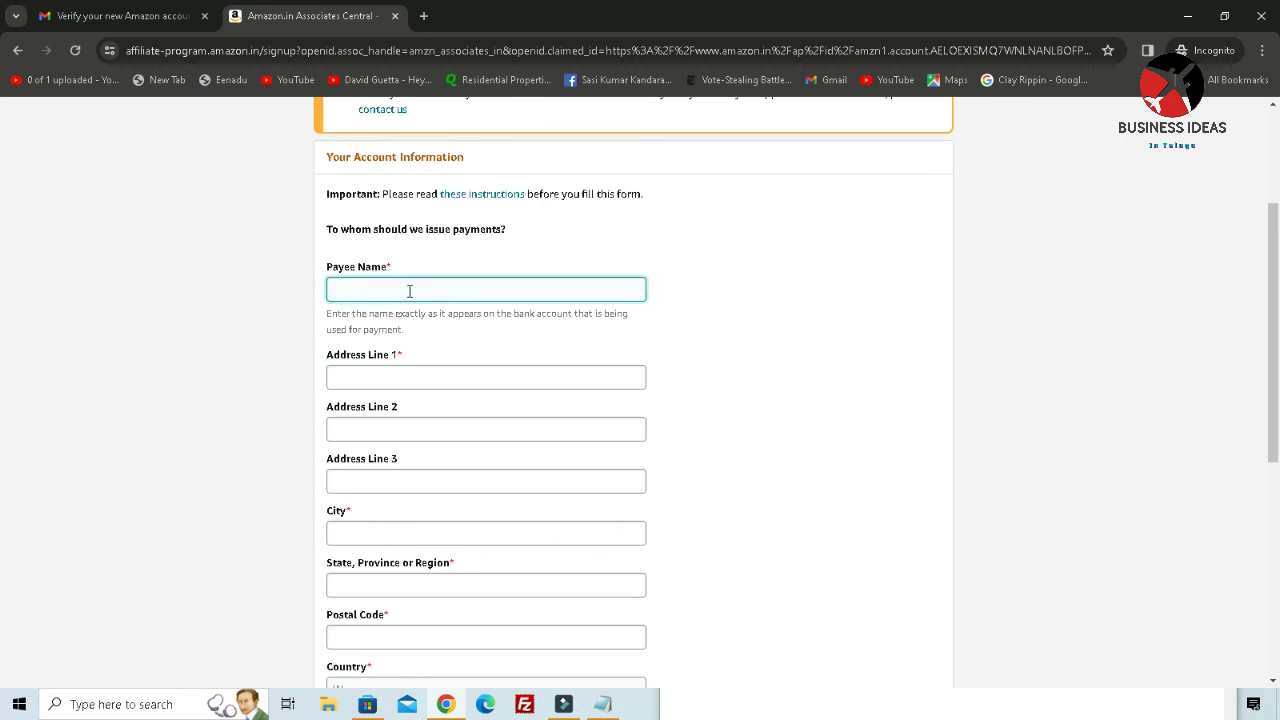
scroll(410, 295, "down", 4)
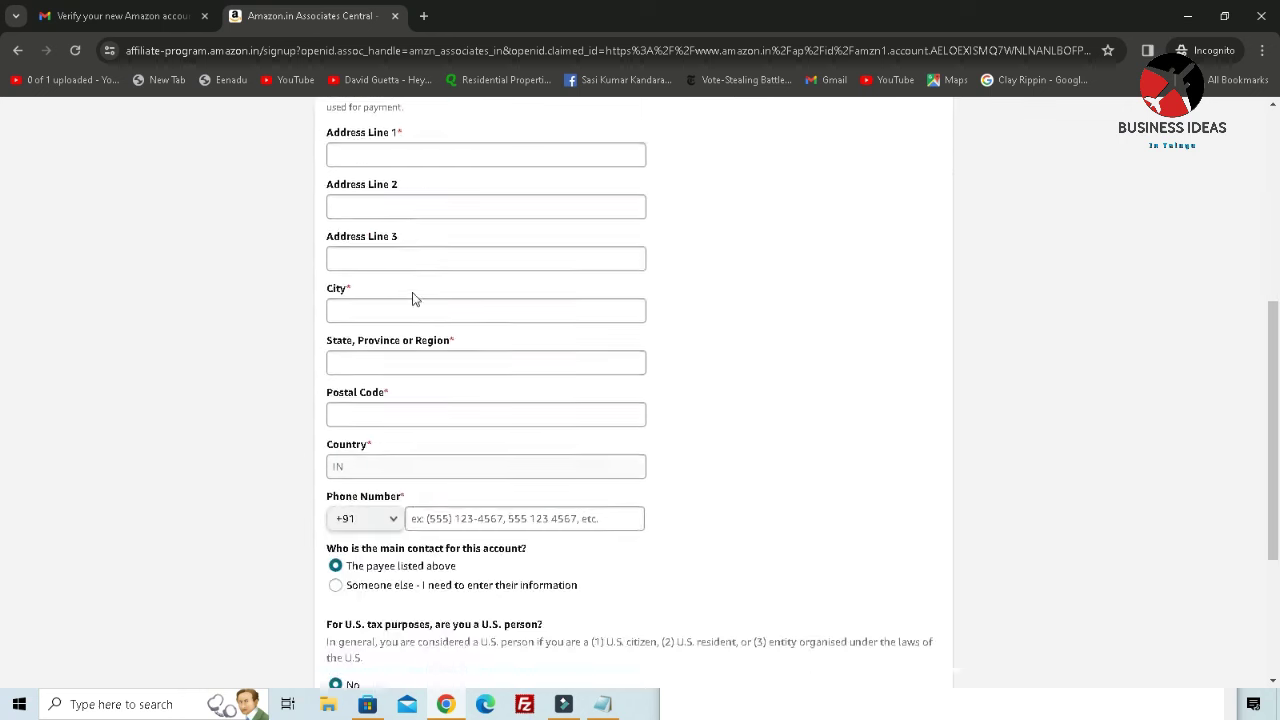
scroll(400, 285, "up", 4)
left_click(396, 291)
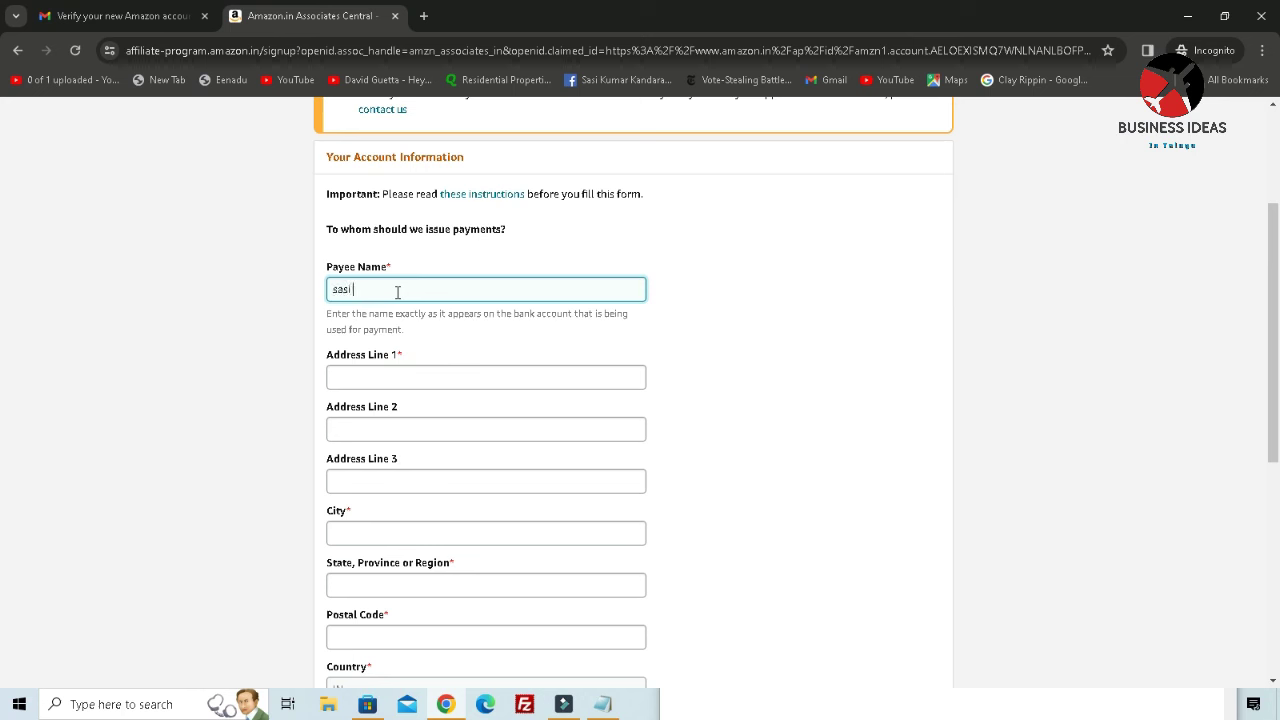
key("Tab")
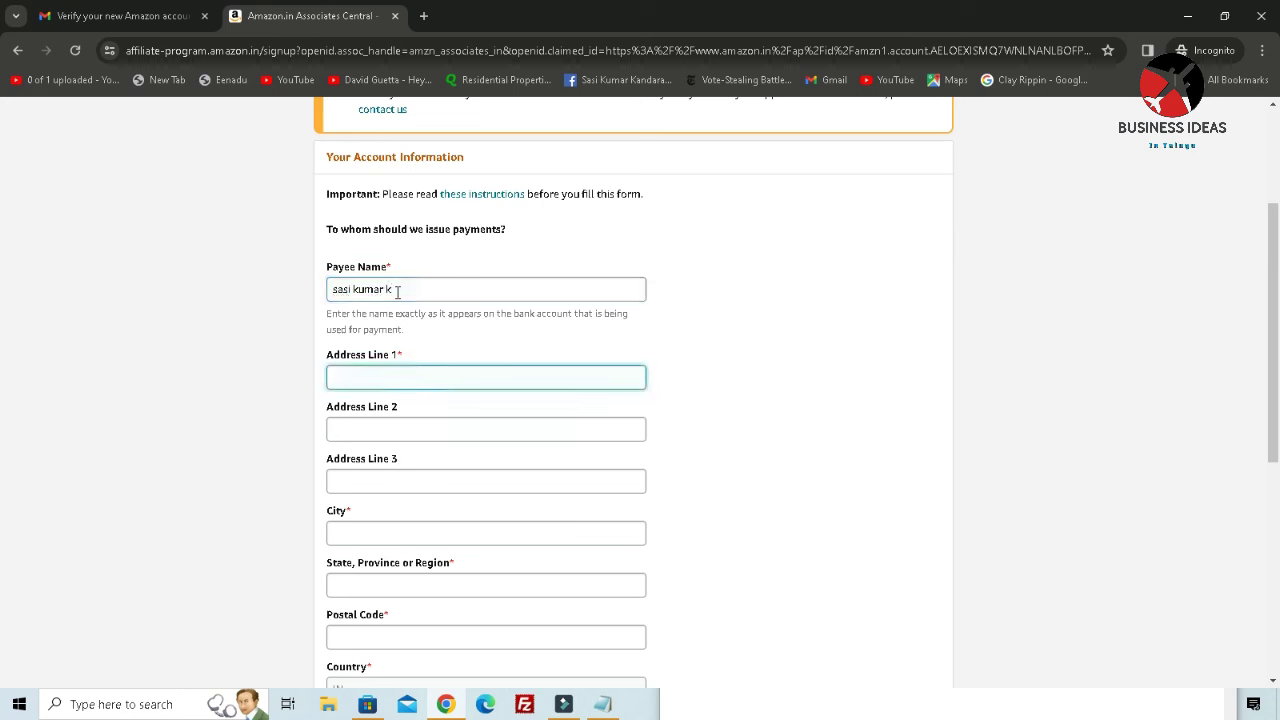
key("Tab")
type("v")
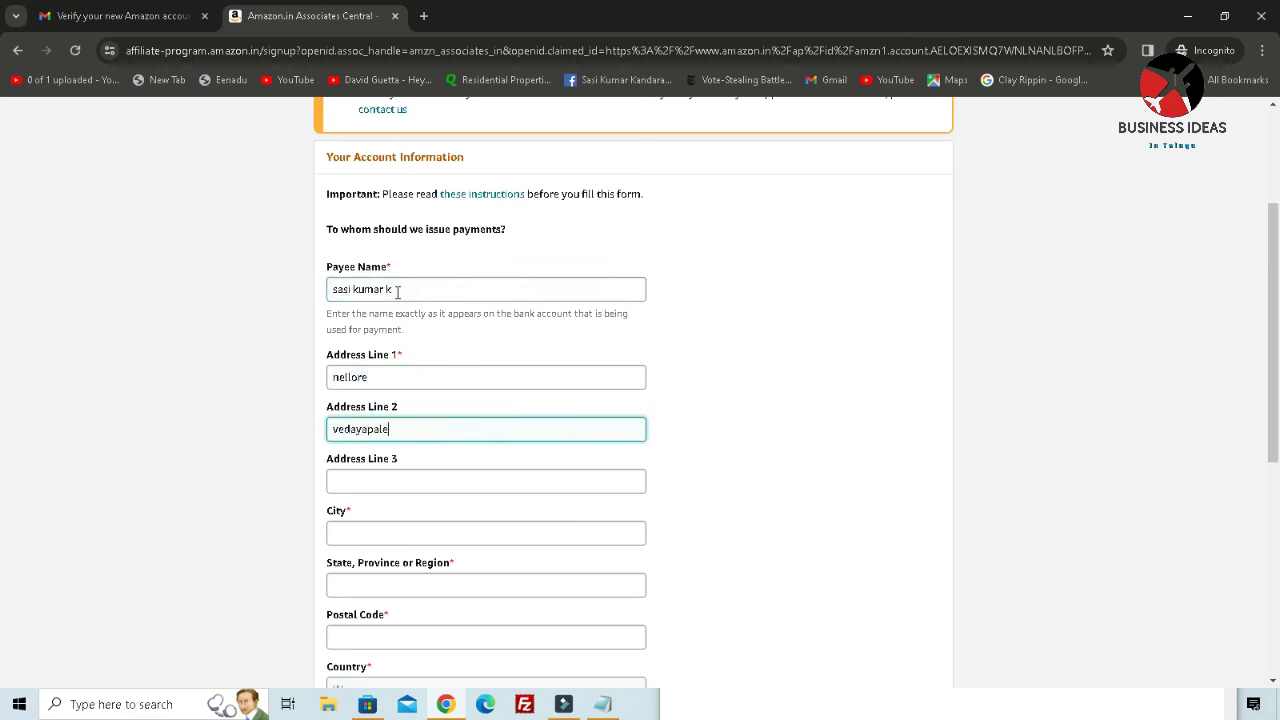
key("Tab")
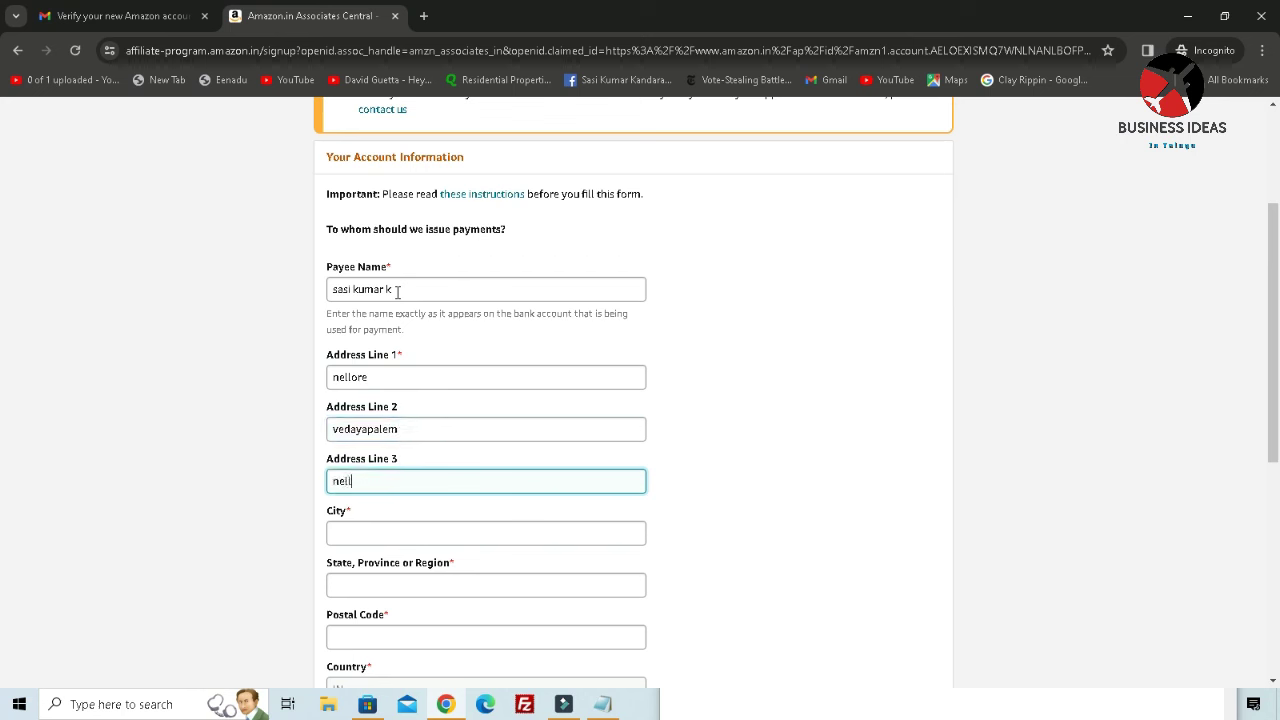
key("Tab")
type("nellore")
key("Tab")
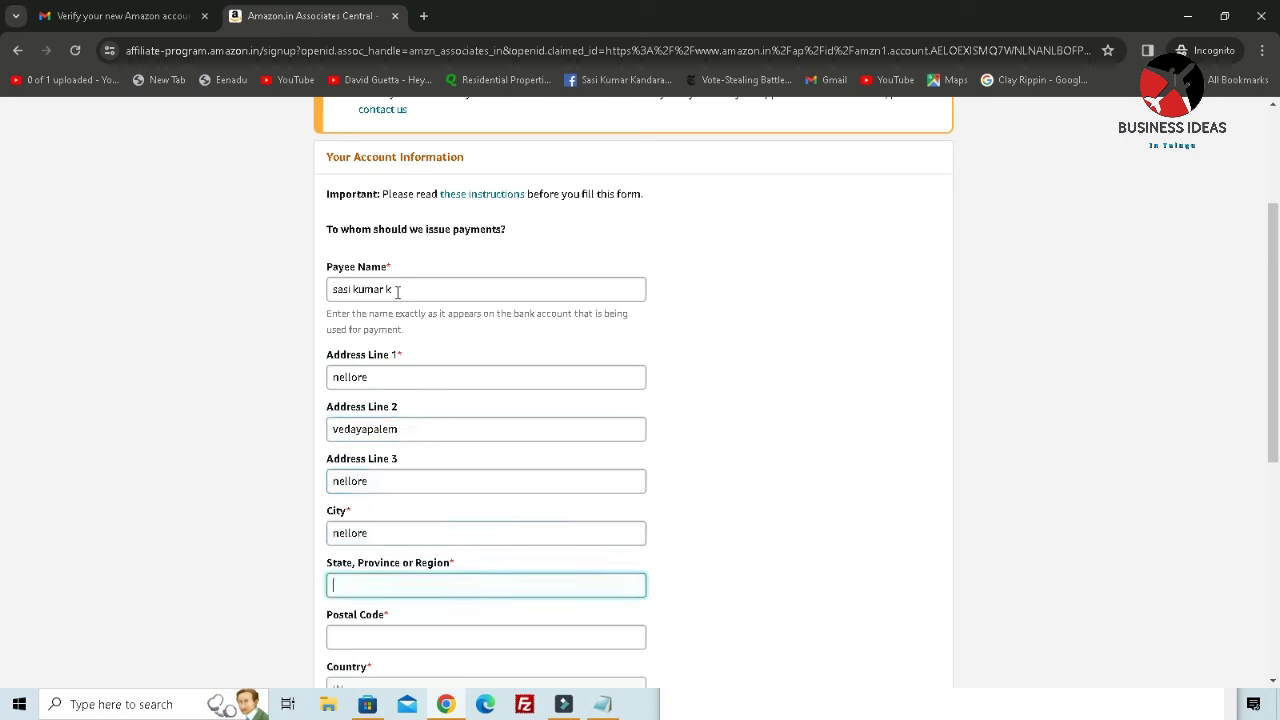
type("andhra pradesh")
Enter the postal code and phone number to complete the account information.
scroll(397, 291, "down", 2)
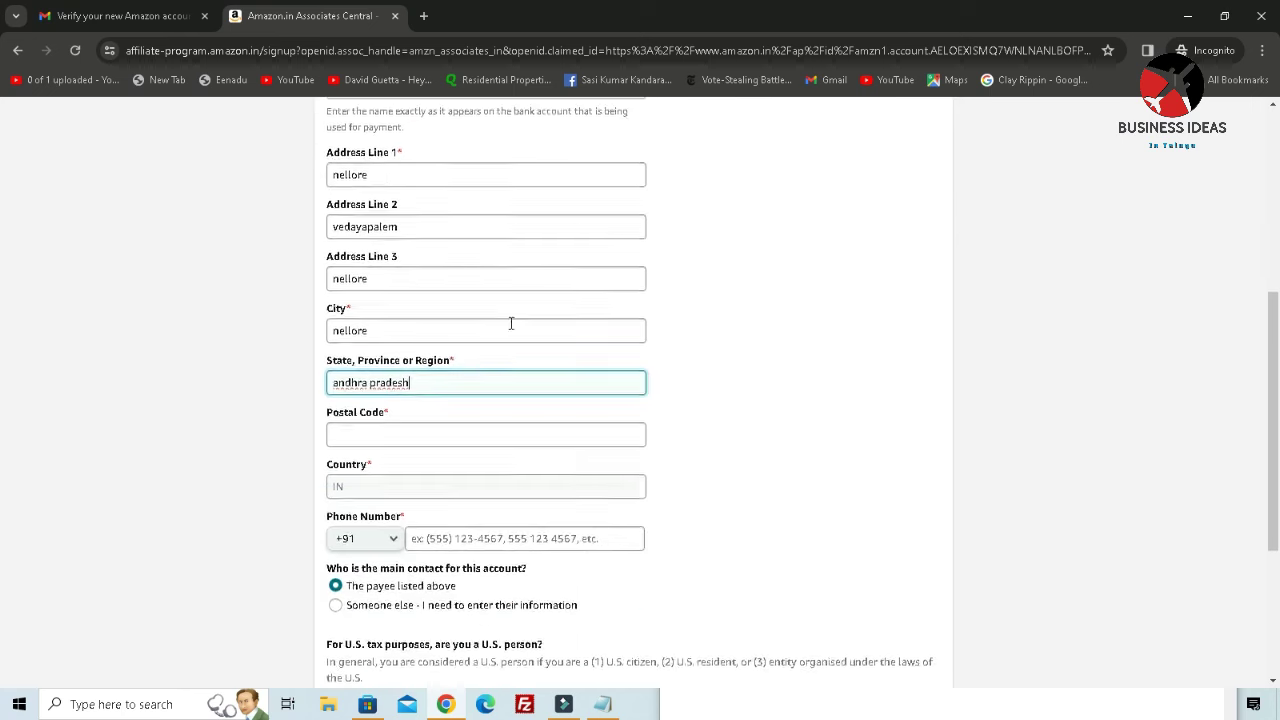
left_click(409, 420)
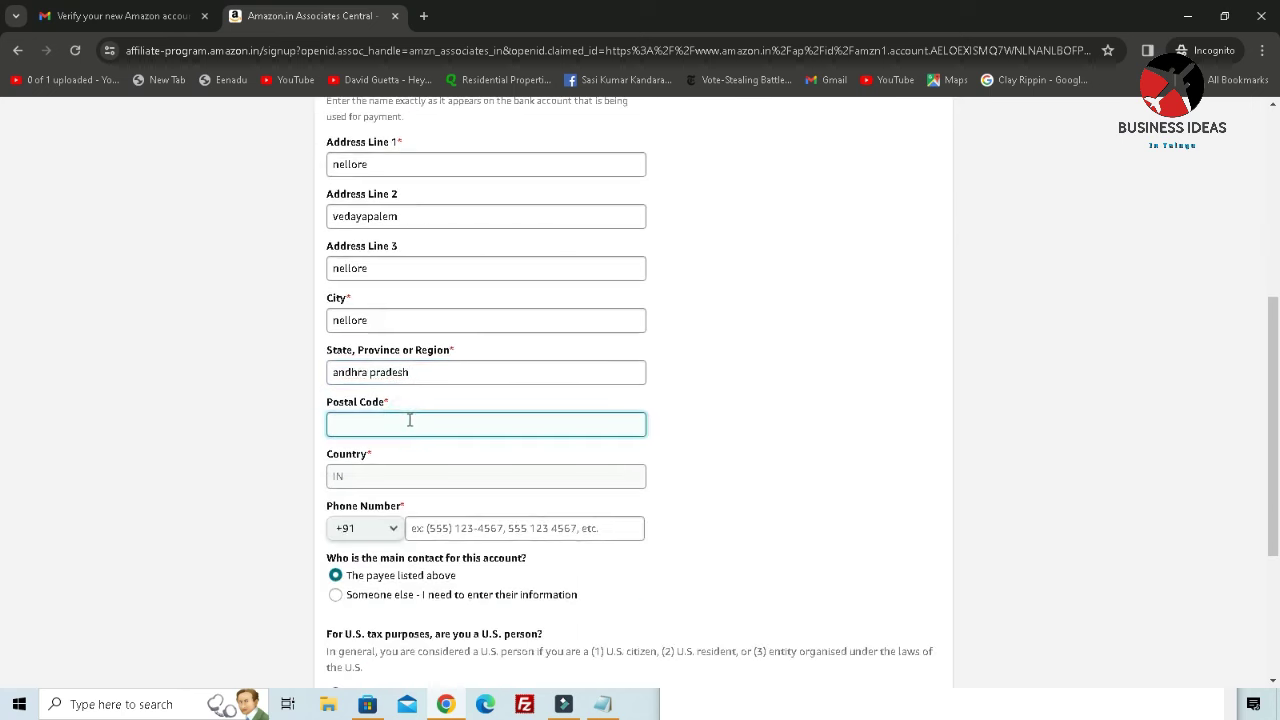
scroll(409, 283, "up", 2)
left_click_drag(395, 289, 220, 346)
left_click(220, 346)
scroll(466, 363, "down", 2)
left_click(395, 424)
type("524004")
key("Tab")
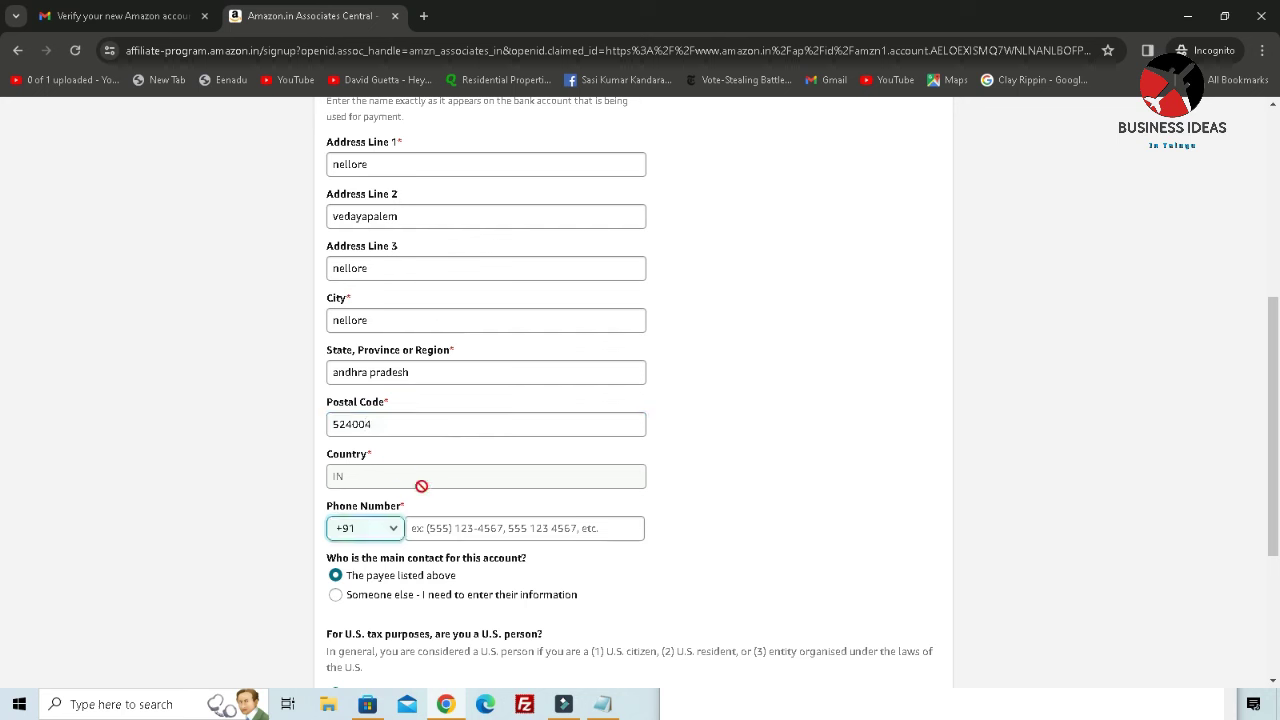
left_click(432, 528)
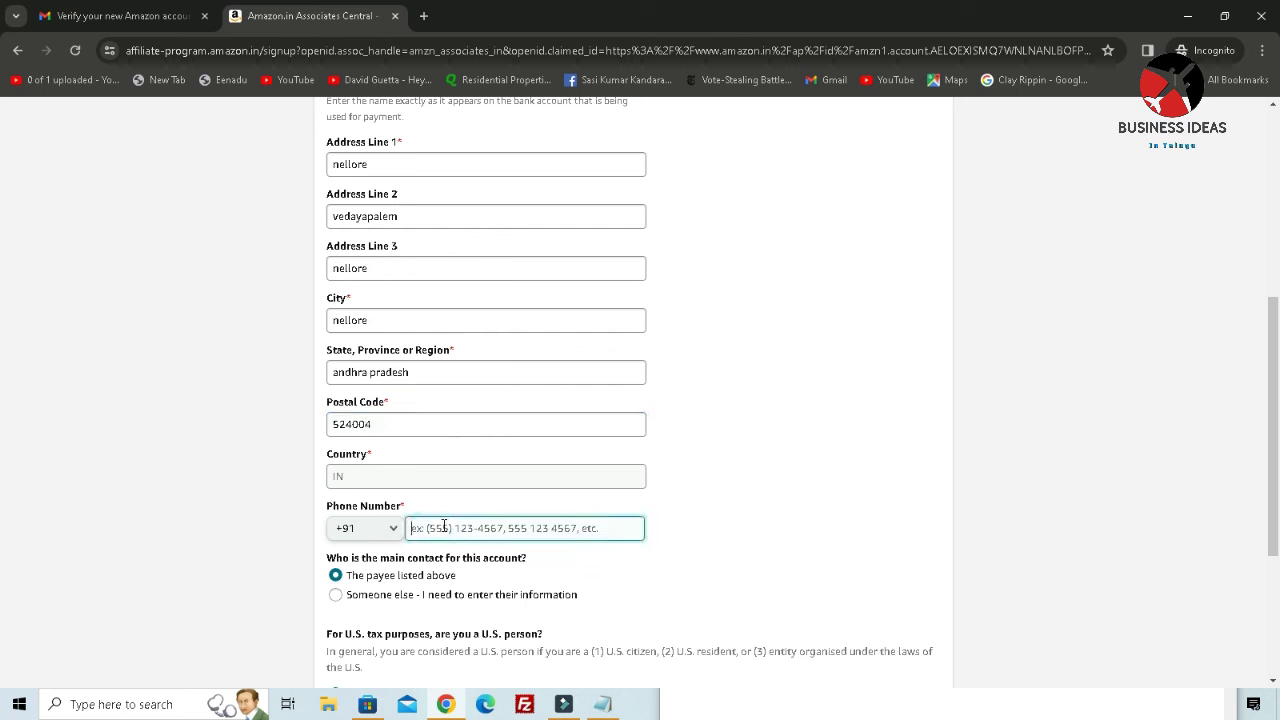
type("77807")
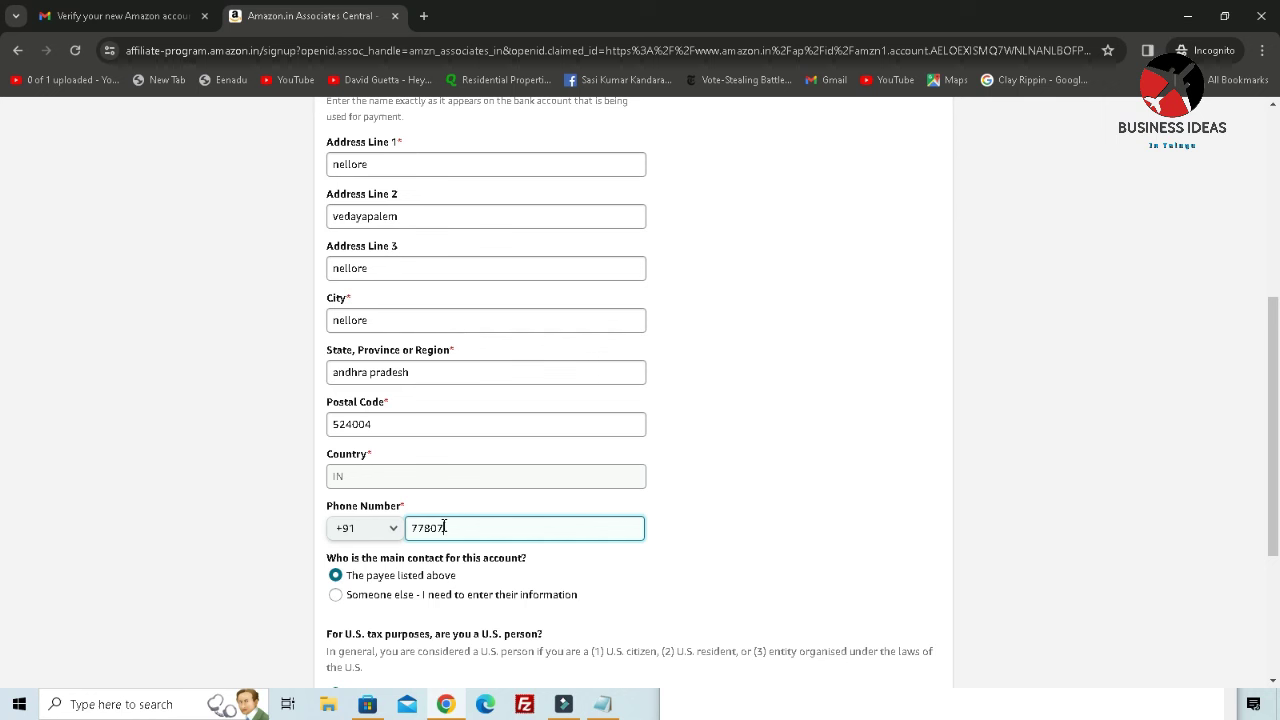
scroll(571, 436, "down", 2)
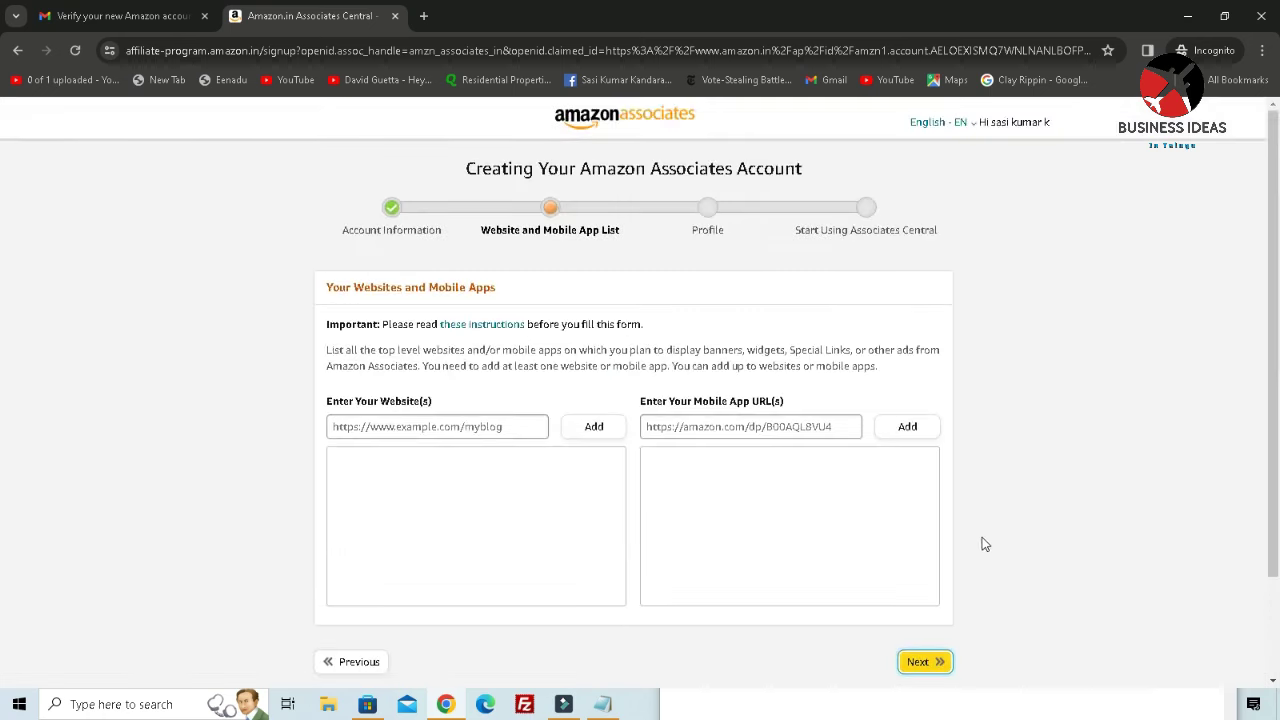
scroll(977, 574, "down", 1)
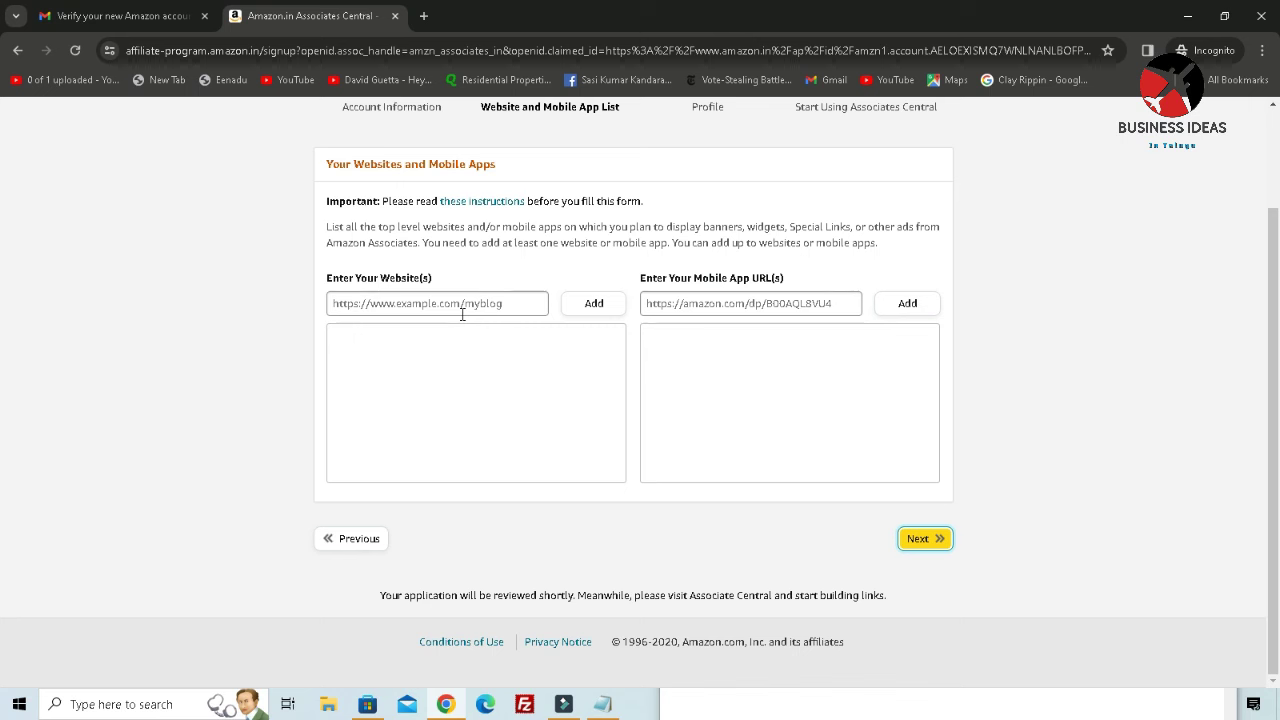
scroll(462, 314, "up", 2)
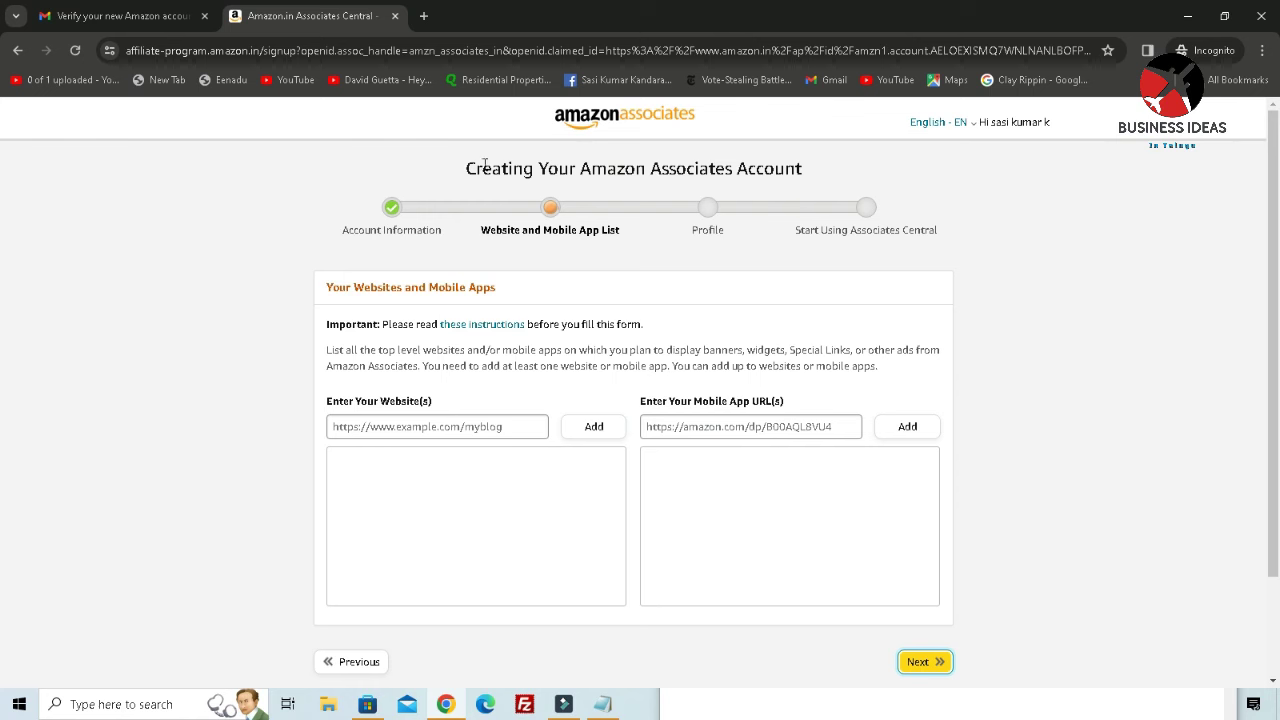
In a new tab, search Google for 'quora sign up'.
left_click(424, 16)
type("g")
key("Return")
type("q")
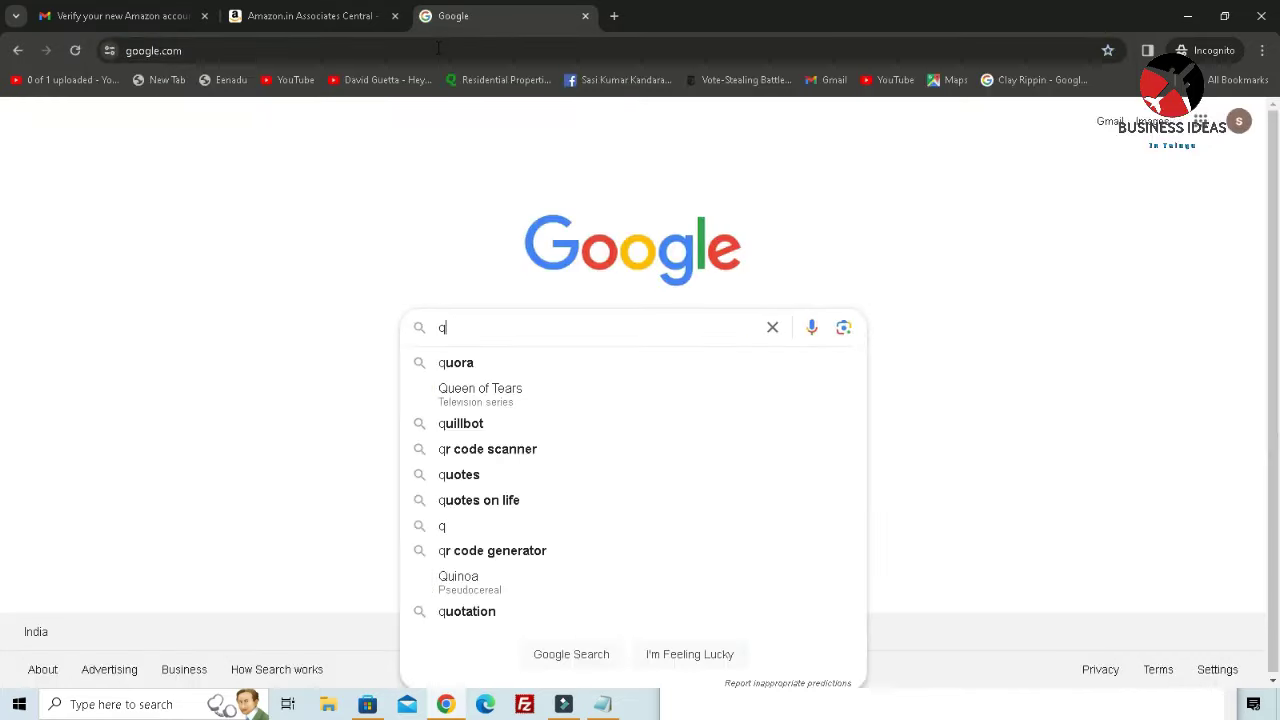
type("uora")
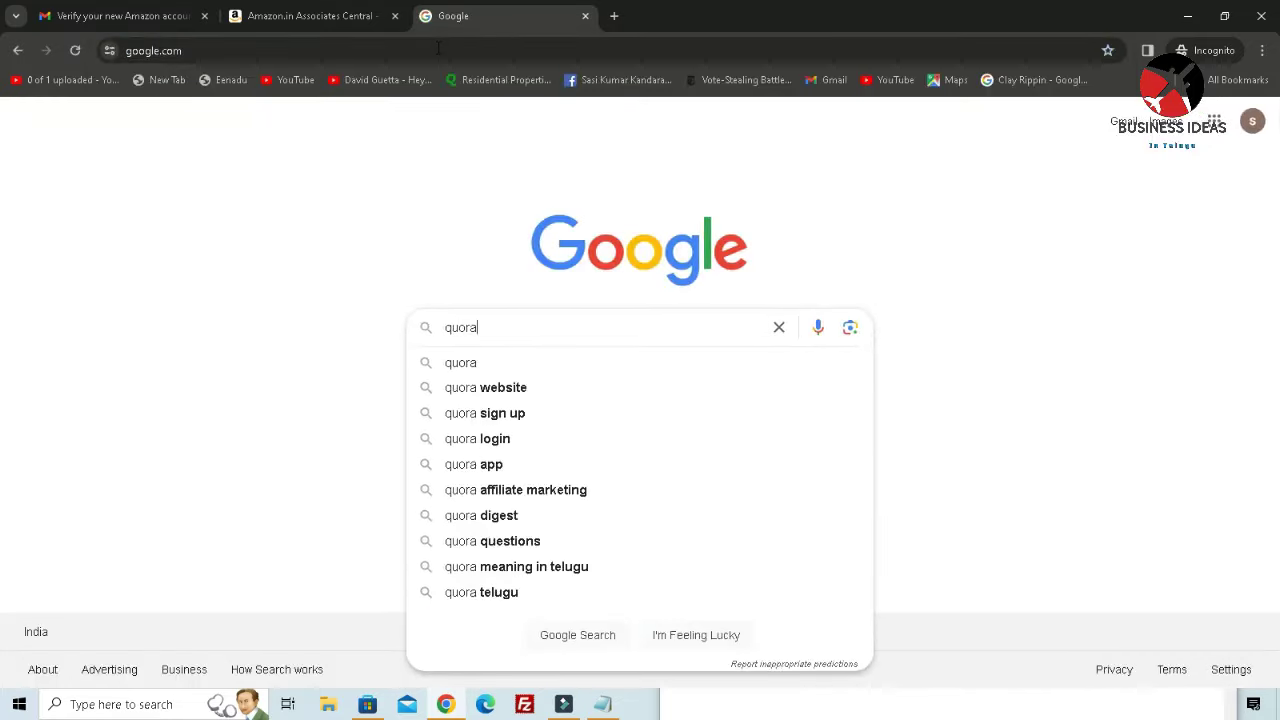
key("Down")
key("Down")
key("Down")
key("Up")
key("Return")
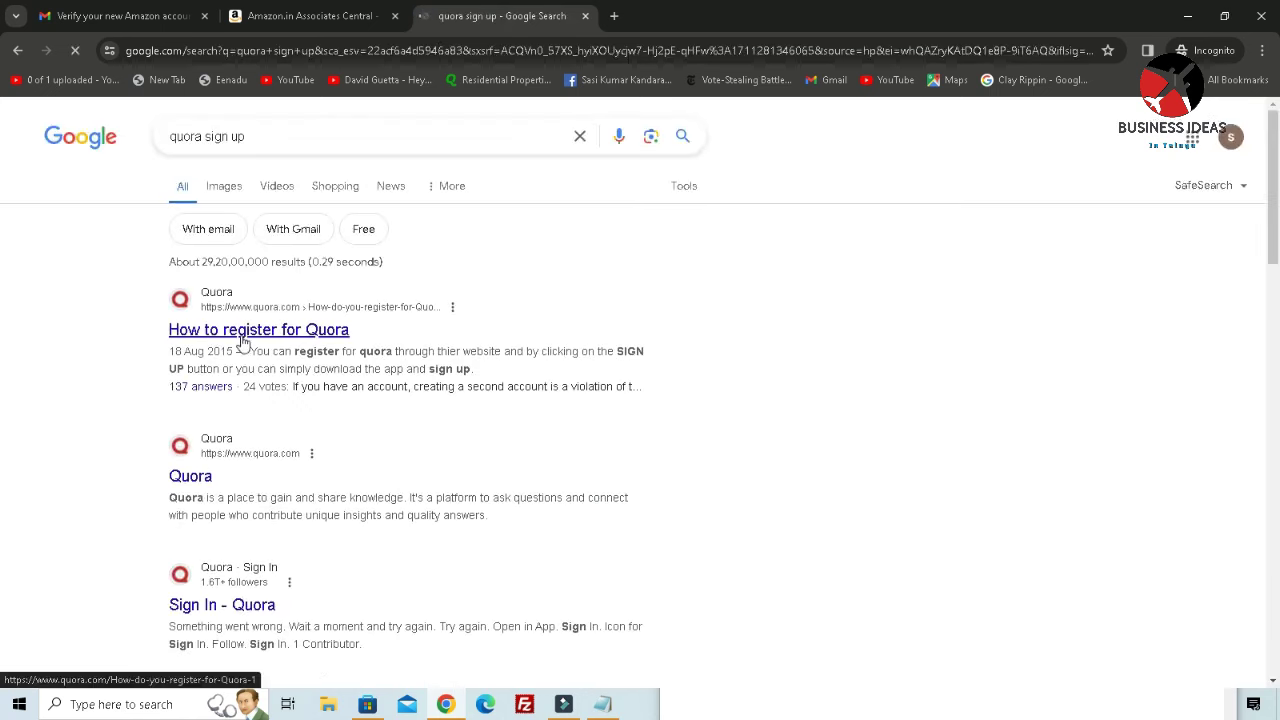
Open the How to register for Quora result and trim its address to quora.com.
left_click(258, 331)
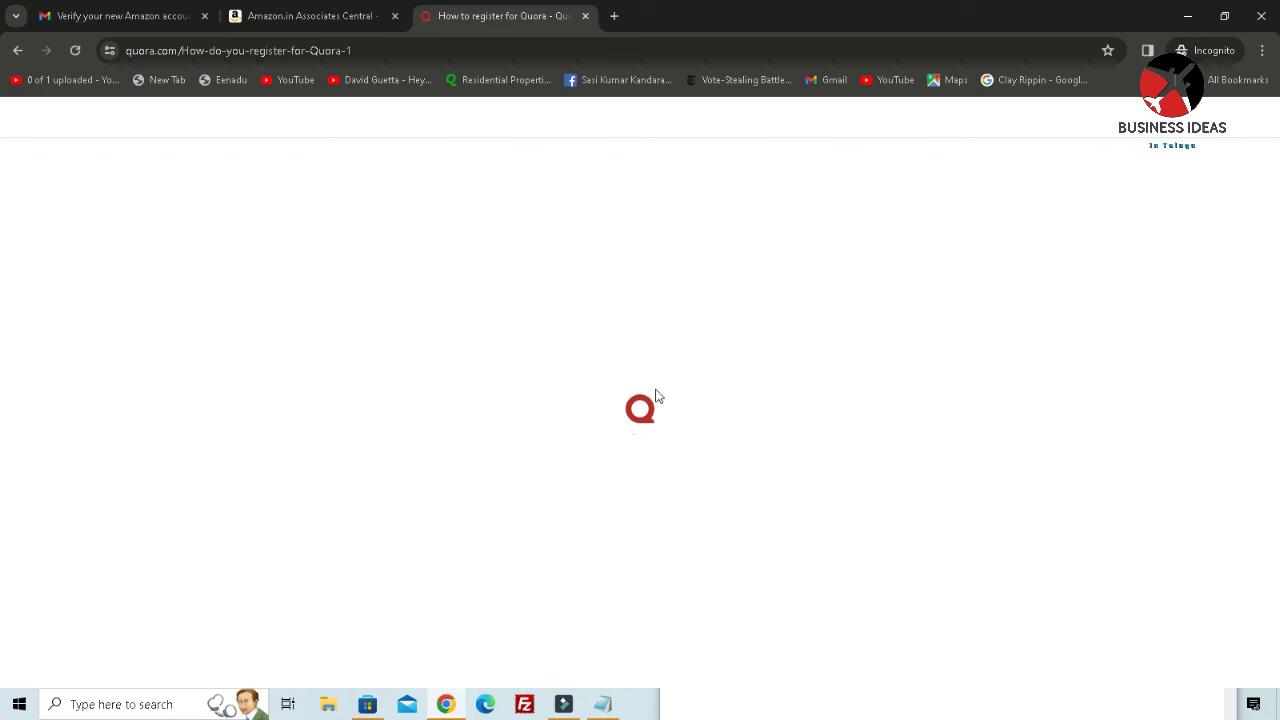
left_click_drag(178, 50, 397, 57)
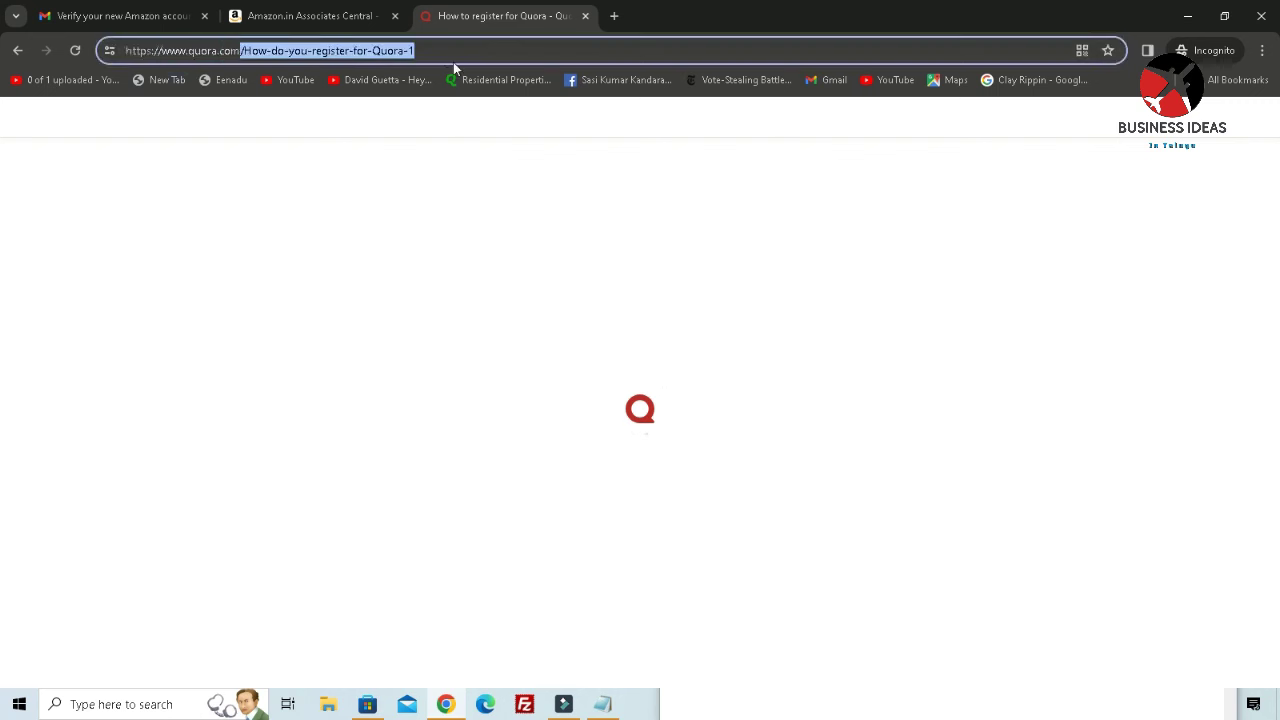
key("BackSpace")
key("Return")
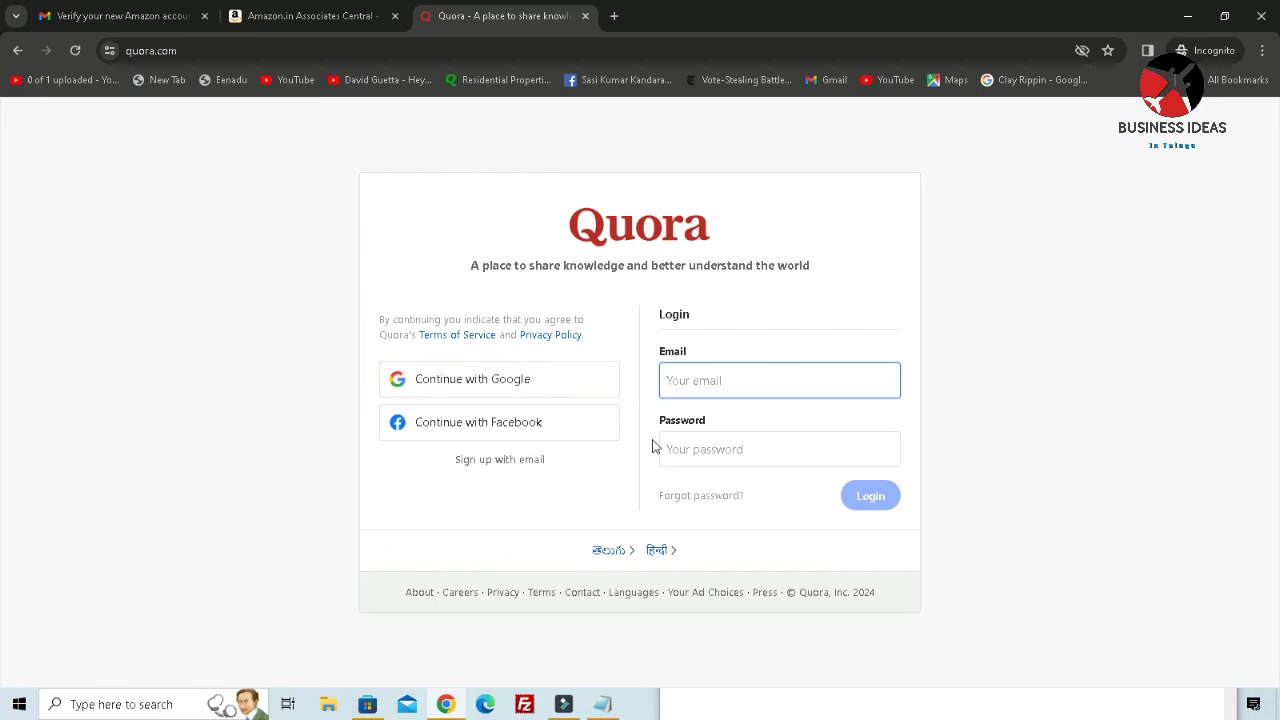
Sign in to Quora with Continue with Google, choosing the Google account and confirming.
left_click(481, 389)
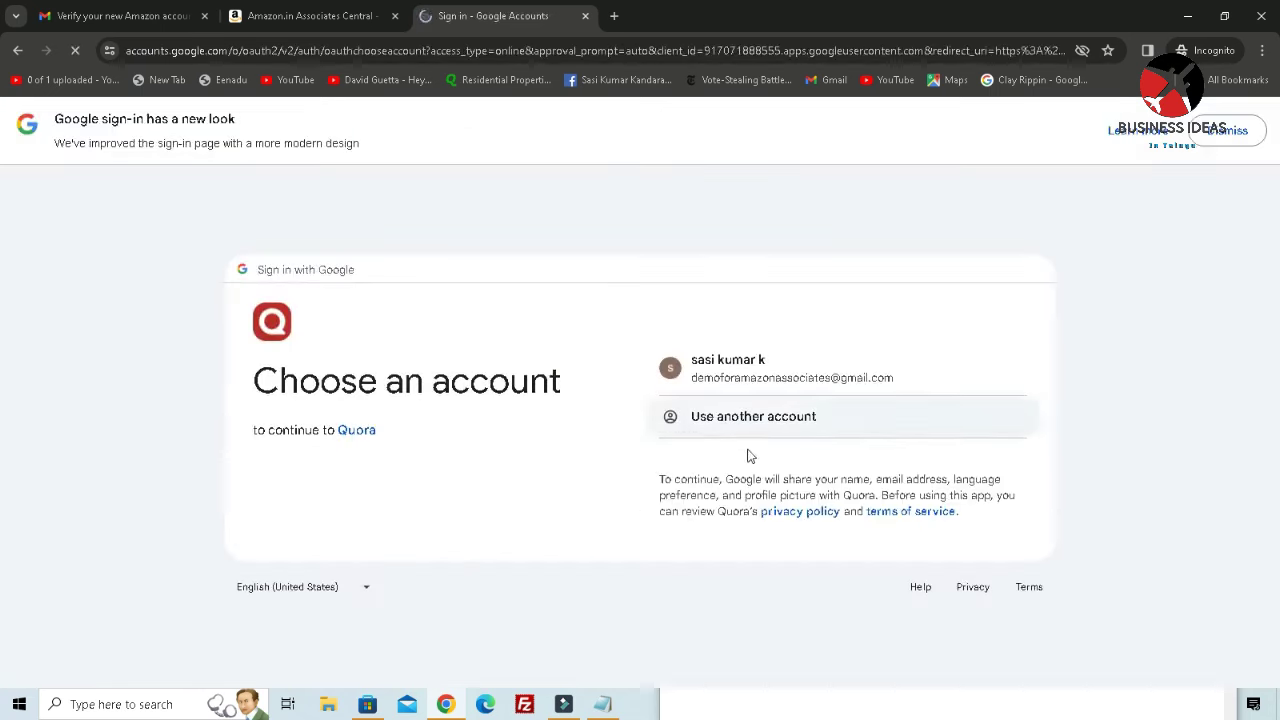
left_click(805, 382)
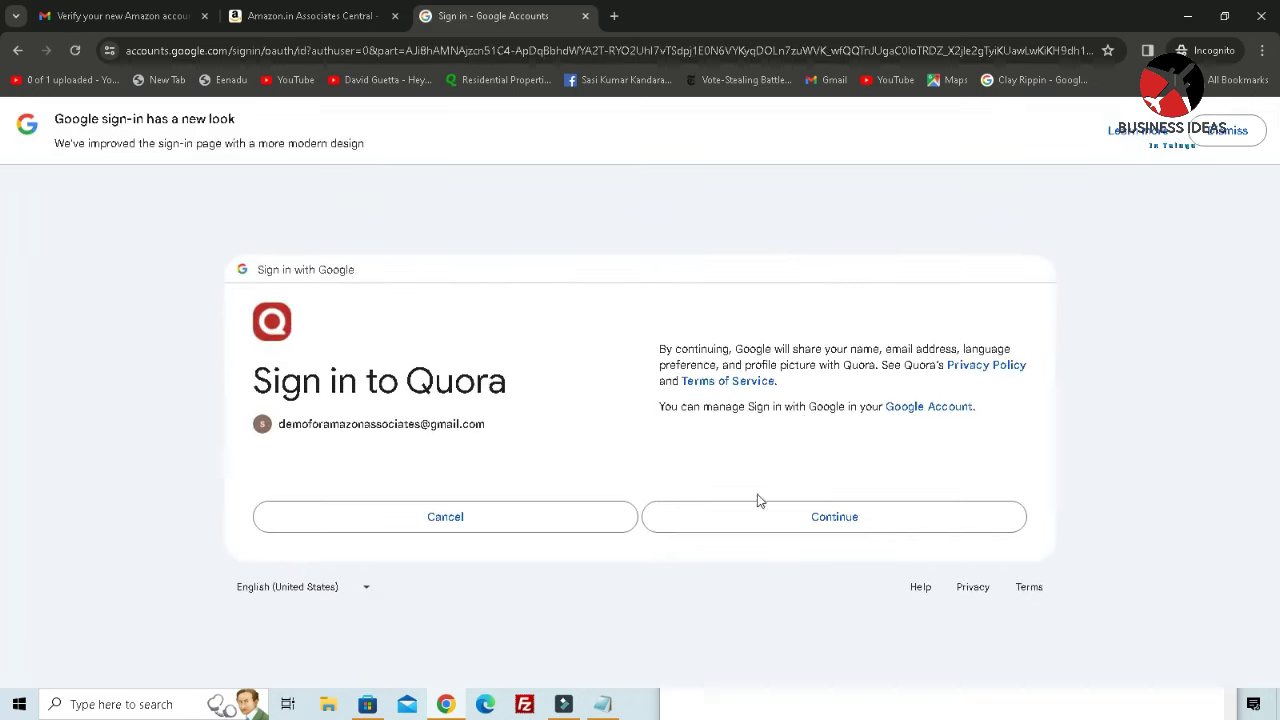
left_click(850, 528)
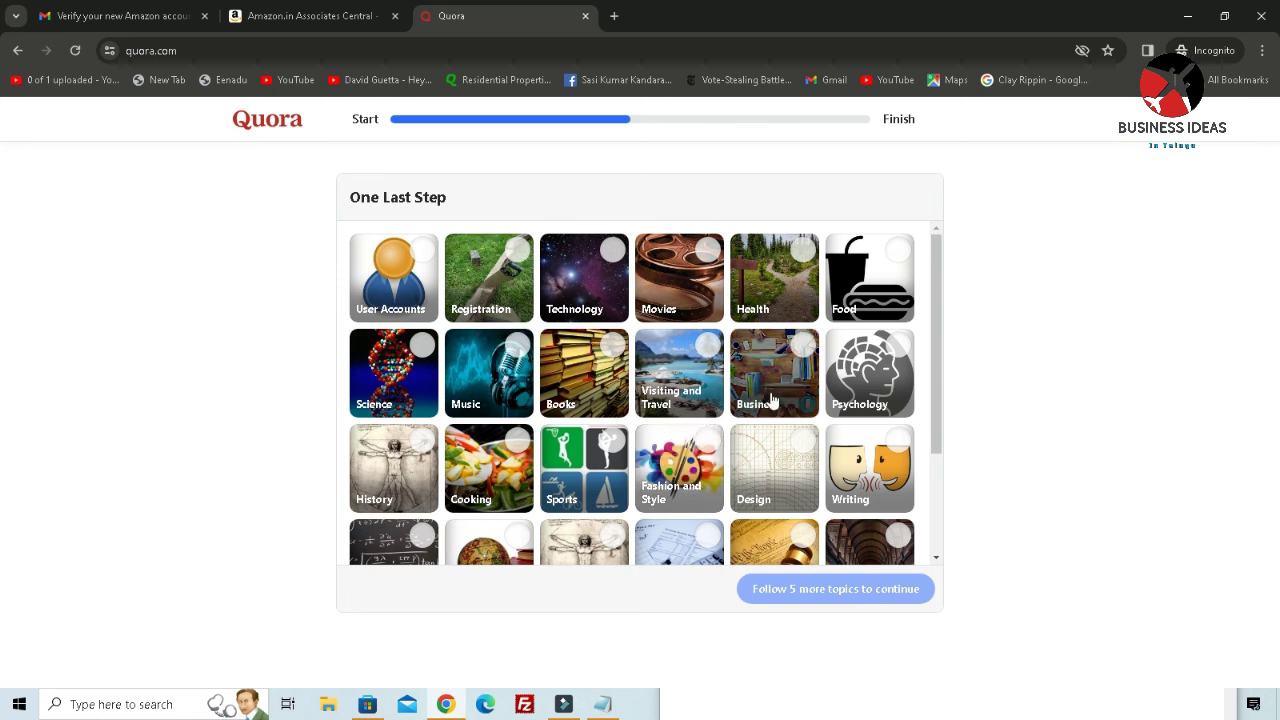
Follow Business, Fashion and Style, Small Businesses, Fashion Trends and Brands and Branding, then finish with Done.
left_click(797, 352)
scroll(816, 390, "down", 2)
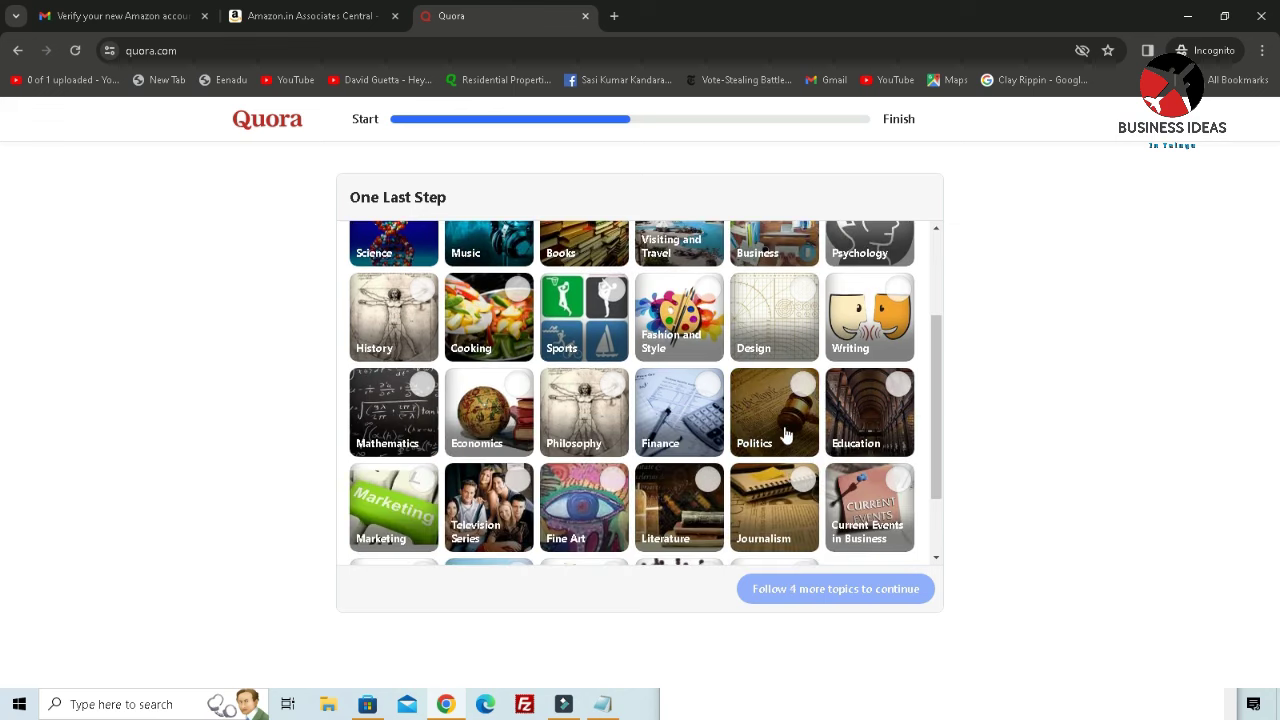
left_click(670, 352)
scroll(481, 462, "down", 2)
scroll(481, 462, "down", 1)
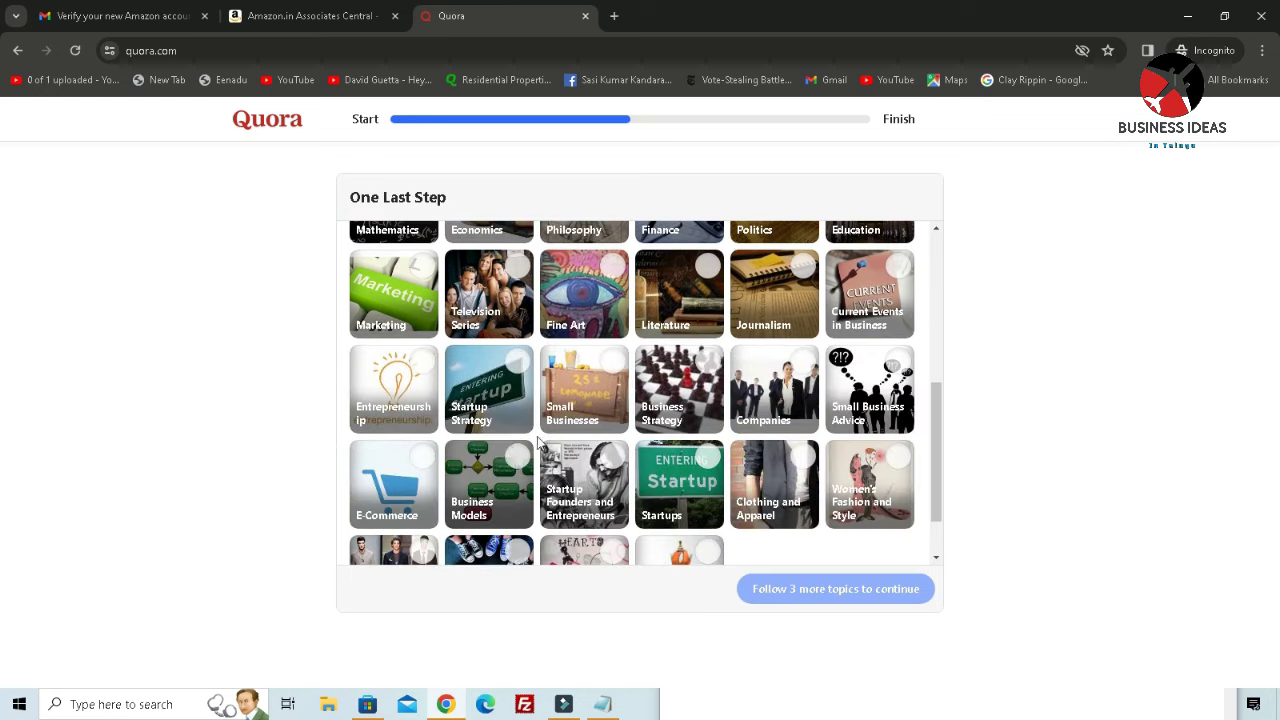
left_click(597, 425)
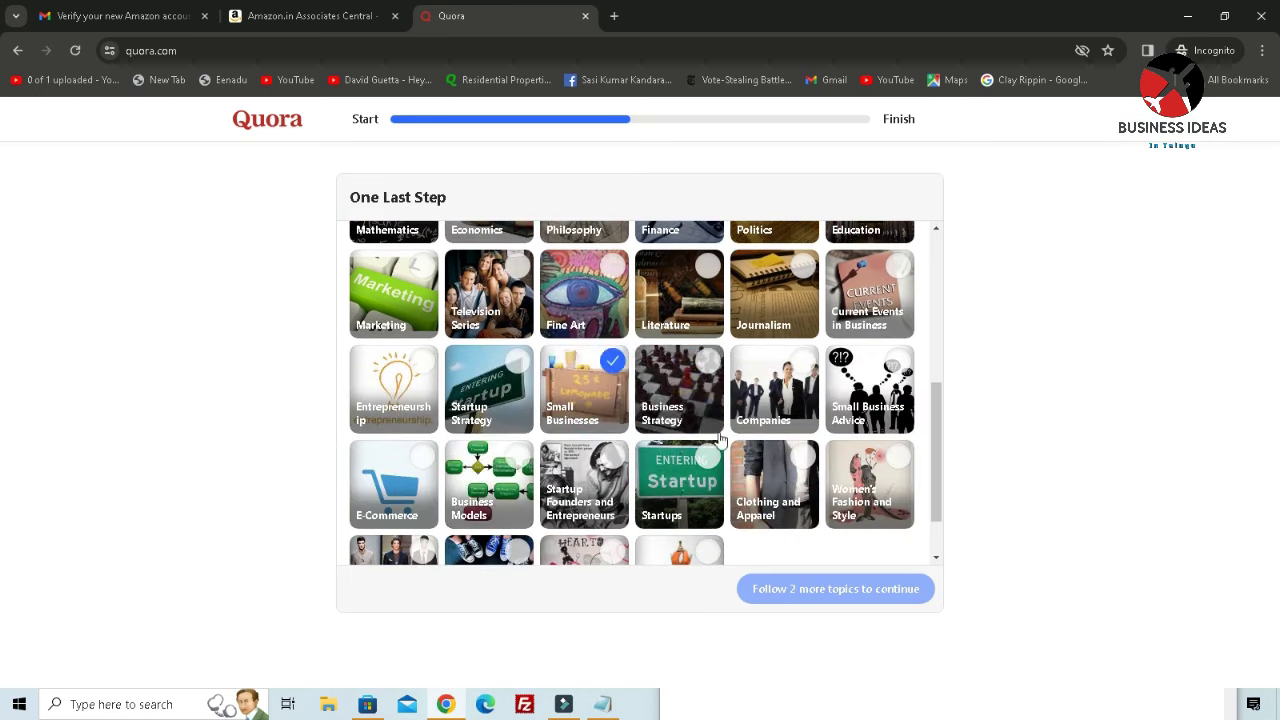
scroll(600, 435, "down", 2)
left_click(603, 440)
scroll(615, 442, "down", 1)
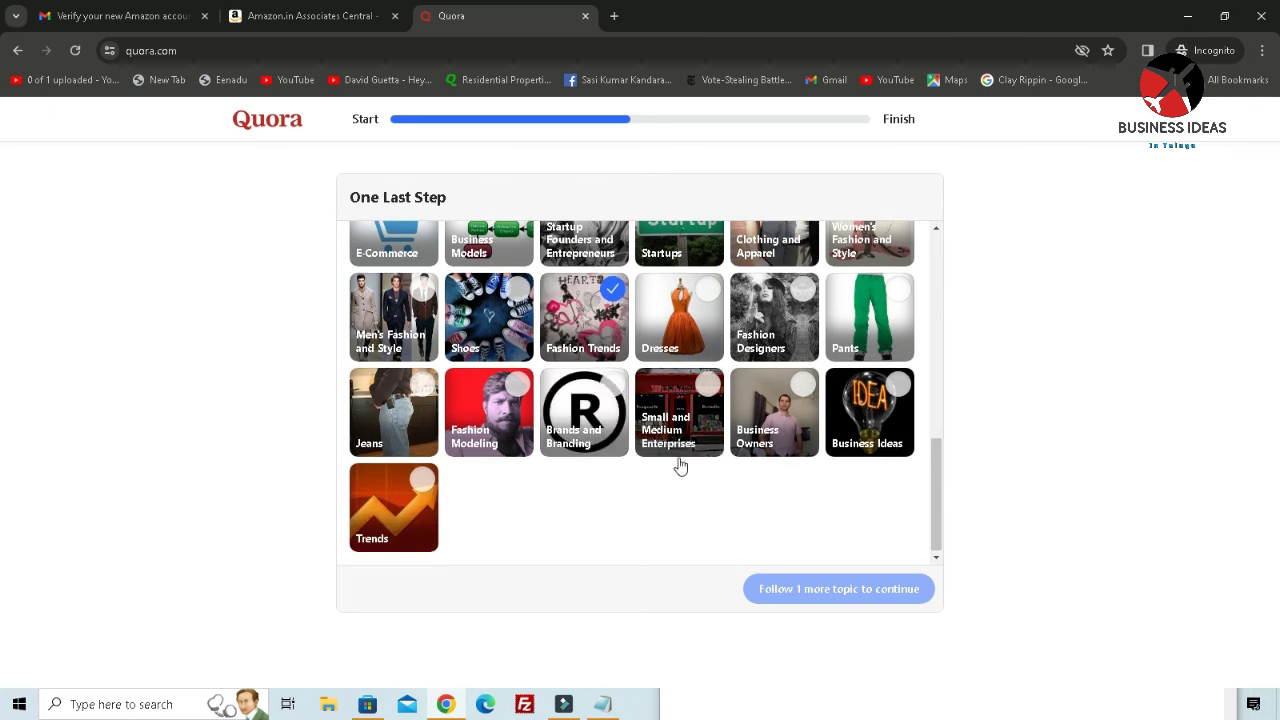
left_click(603, 450)
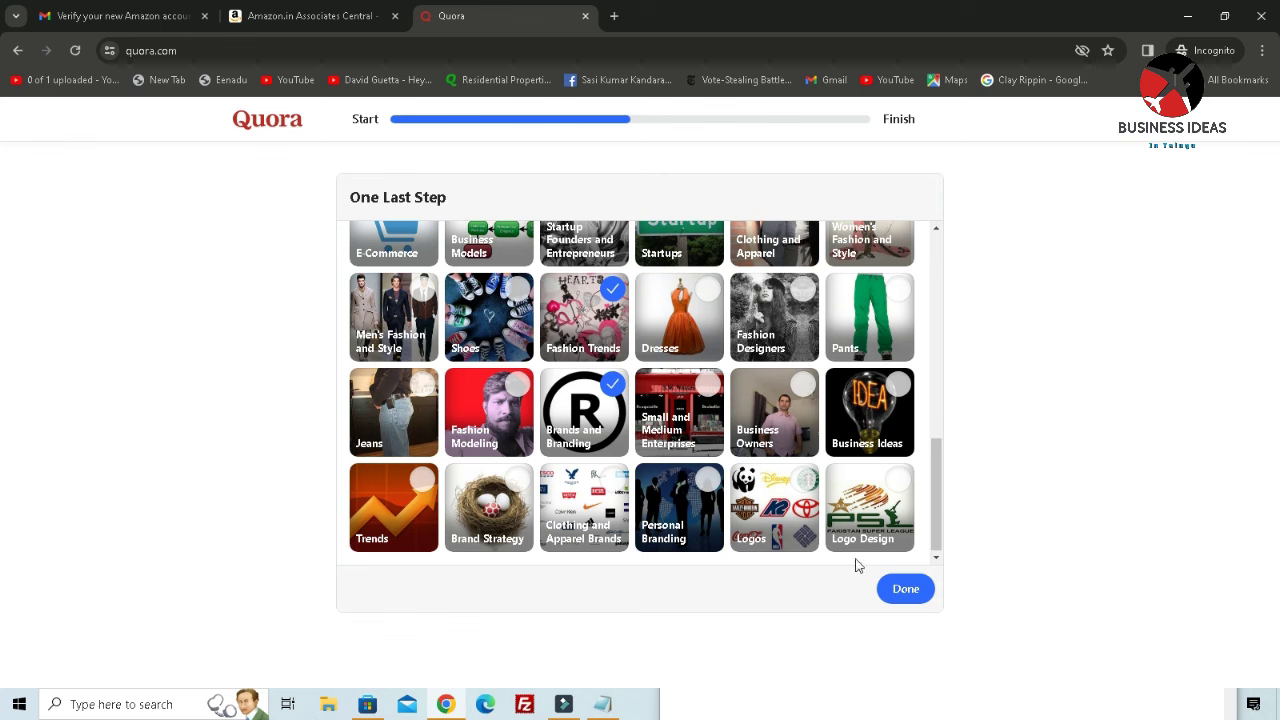
left_click(906, 591)
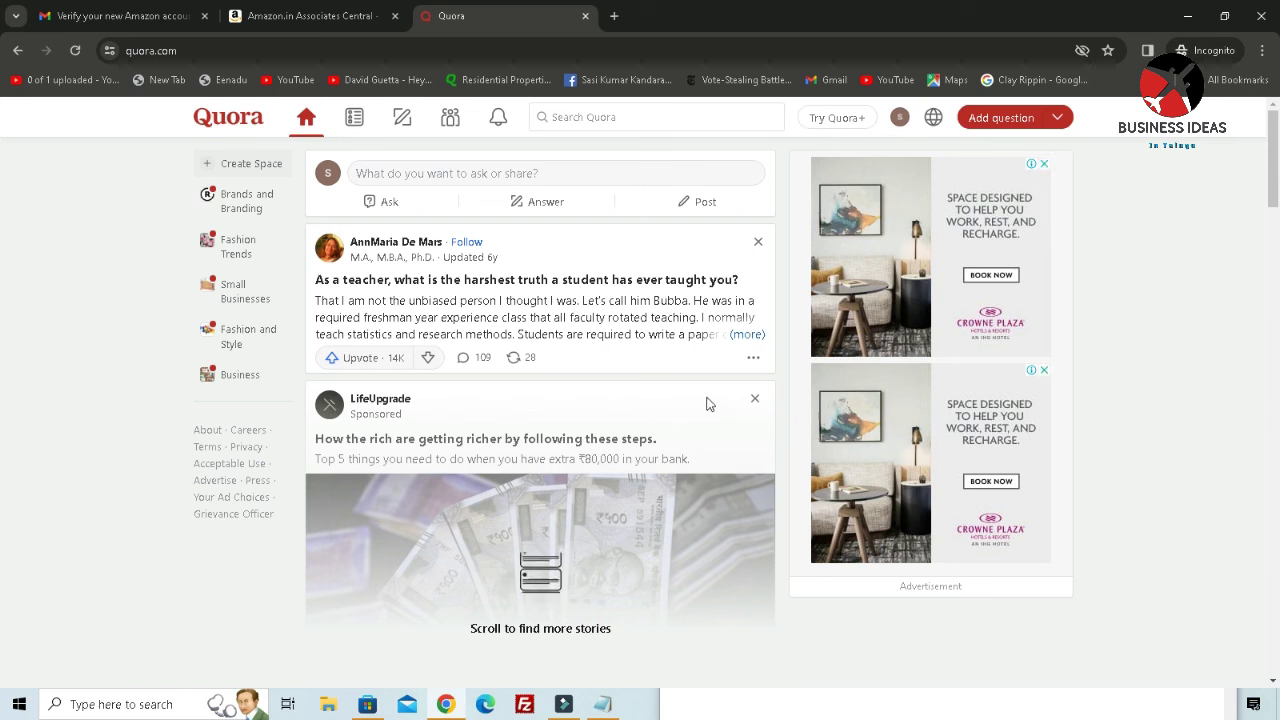
Open the account's own Quora profile in a new tab from the avatar menu.
left_click(900, 118)
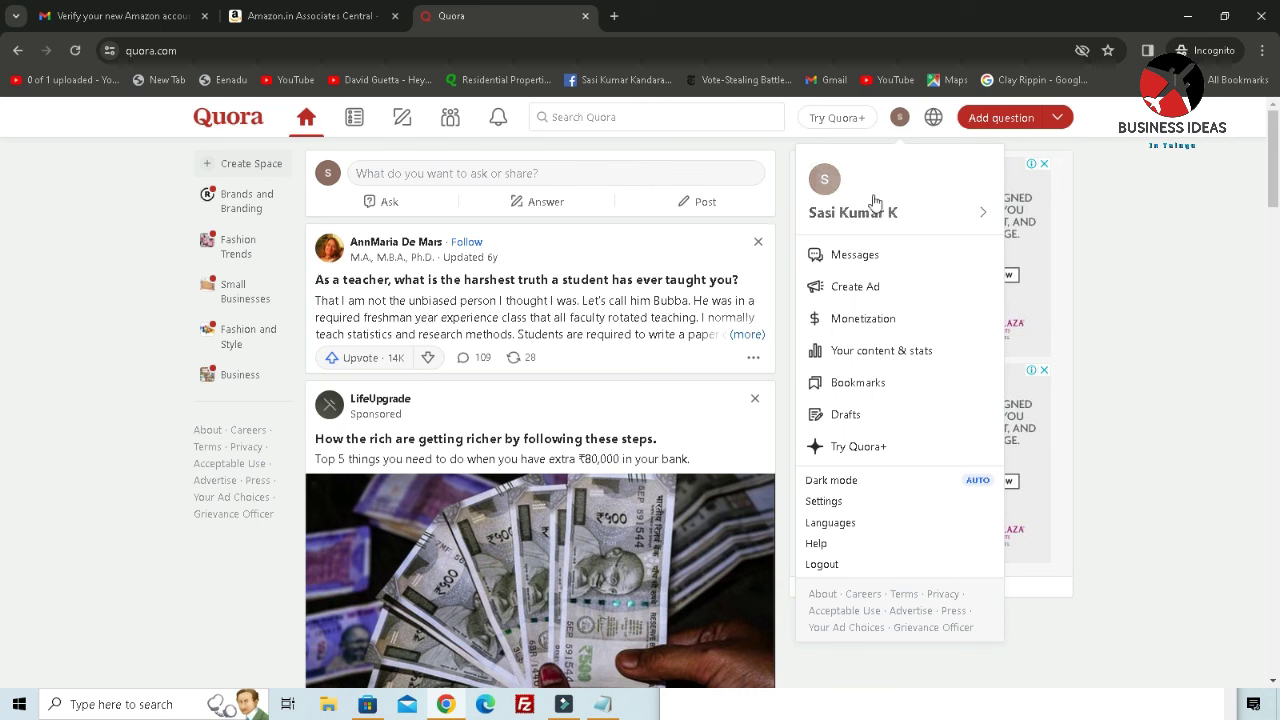
left_click(856, 218)
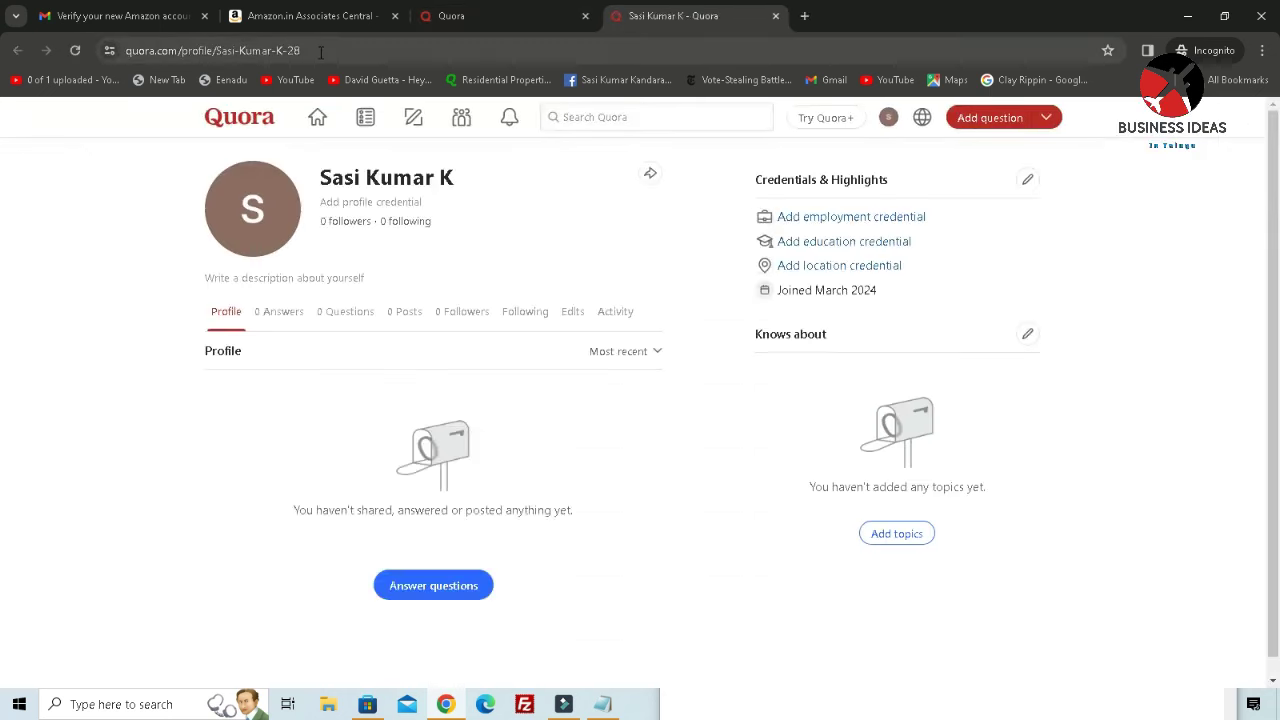
left_click_drag(320, 53, 127, 50)
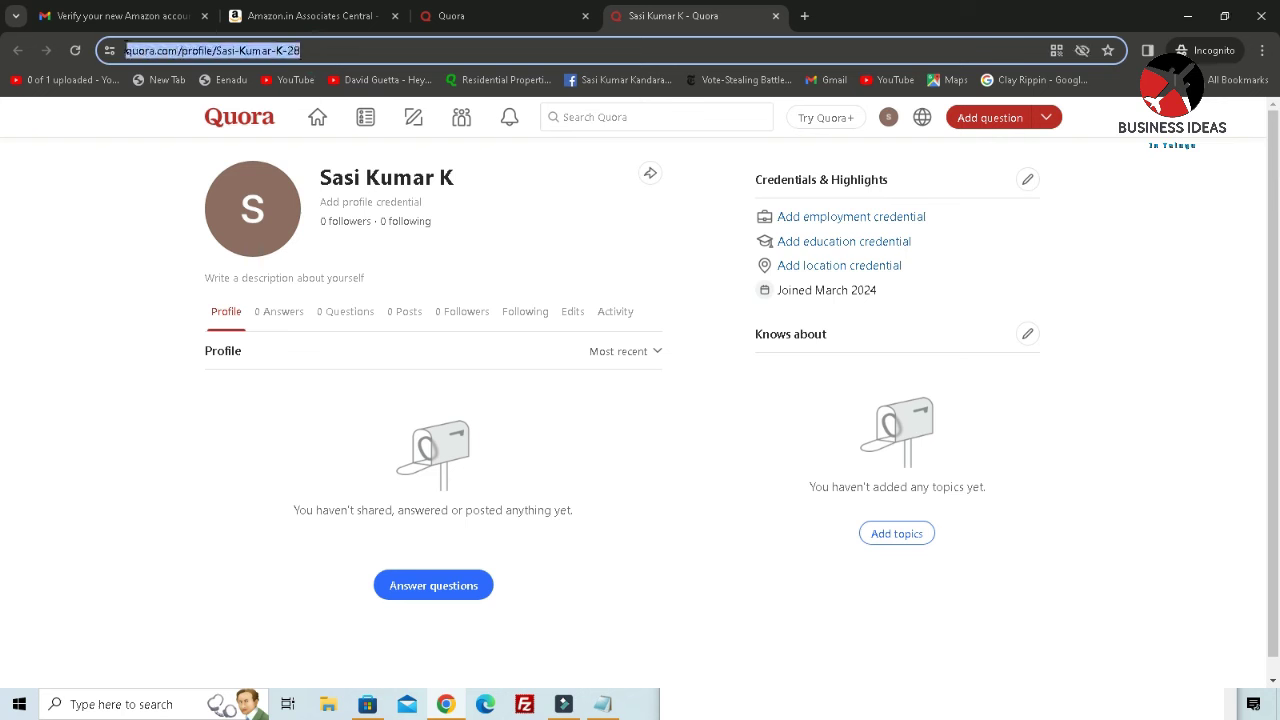
left_click(768, 505)
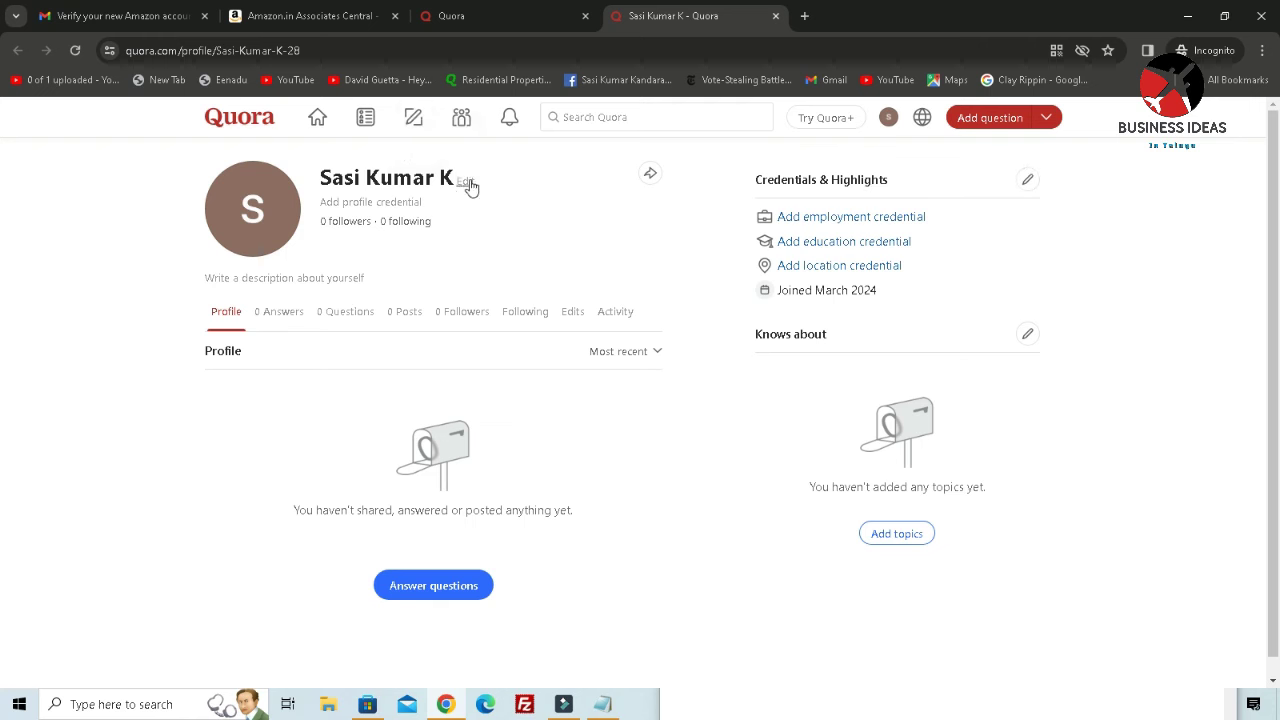
Replace the profile name with DealsTodayAndOffers and save it.
left_click(468, 184)
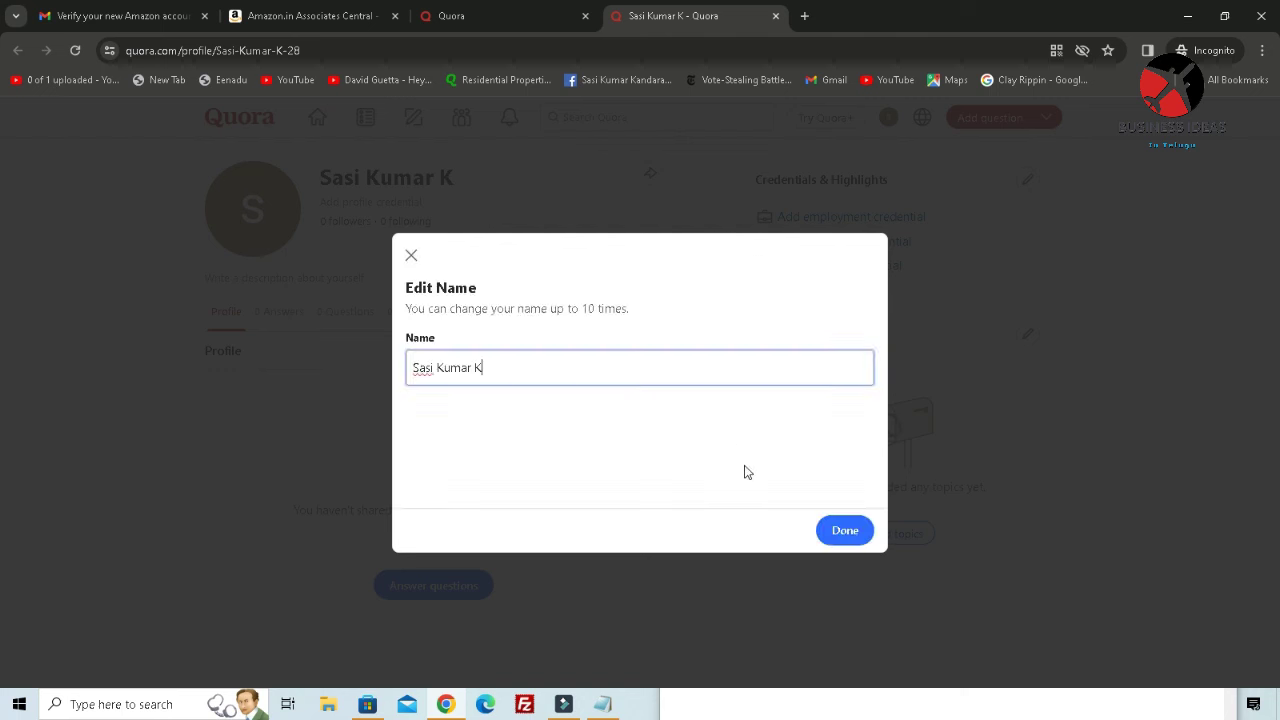
left_click_drag(521, 368, 307, 370)
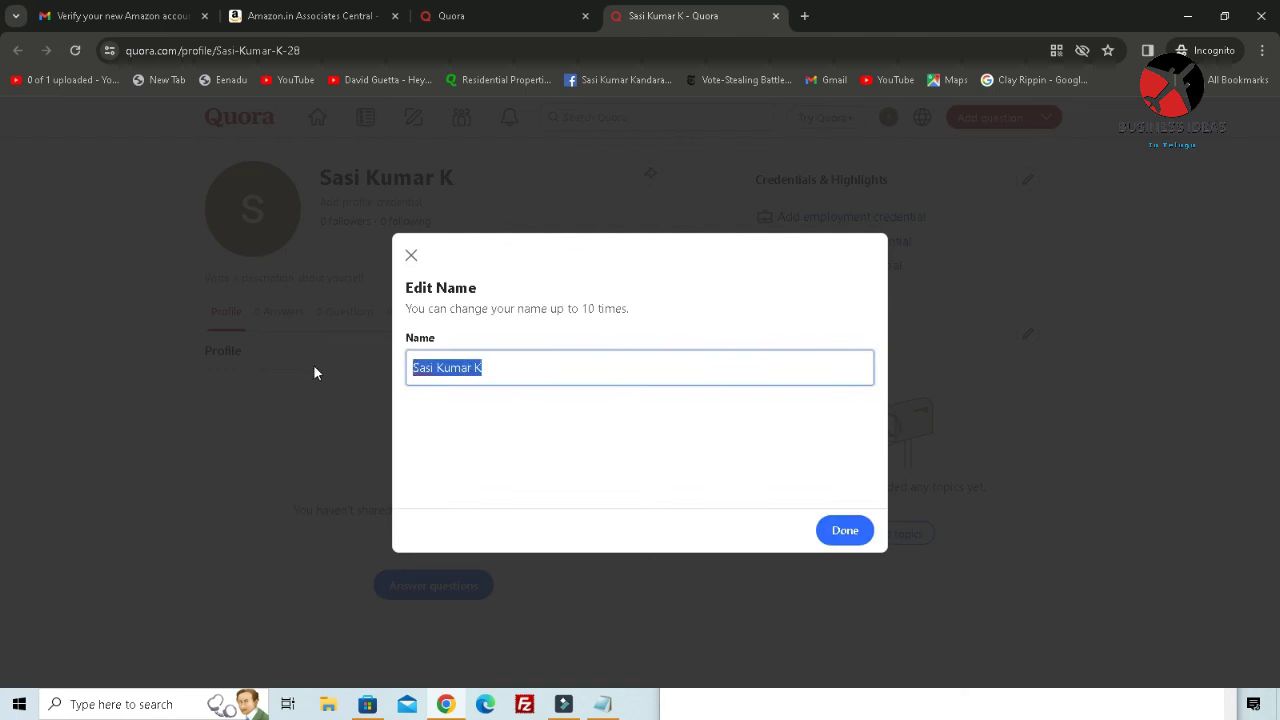
type("Dea")
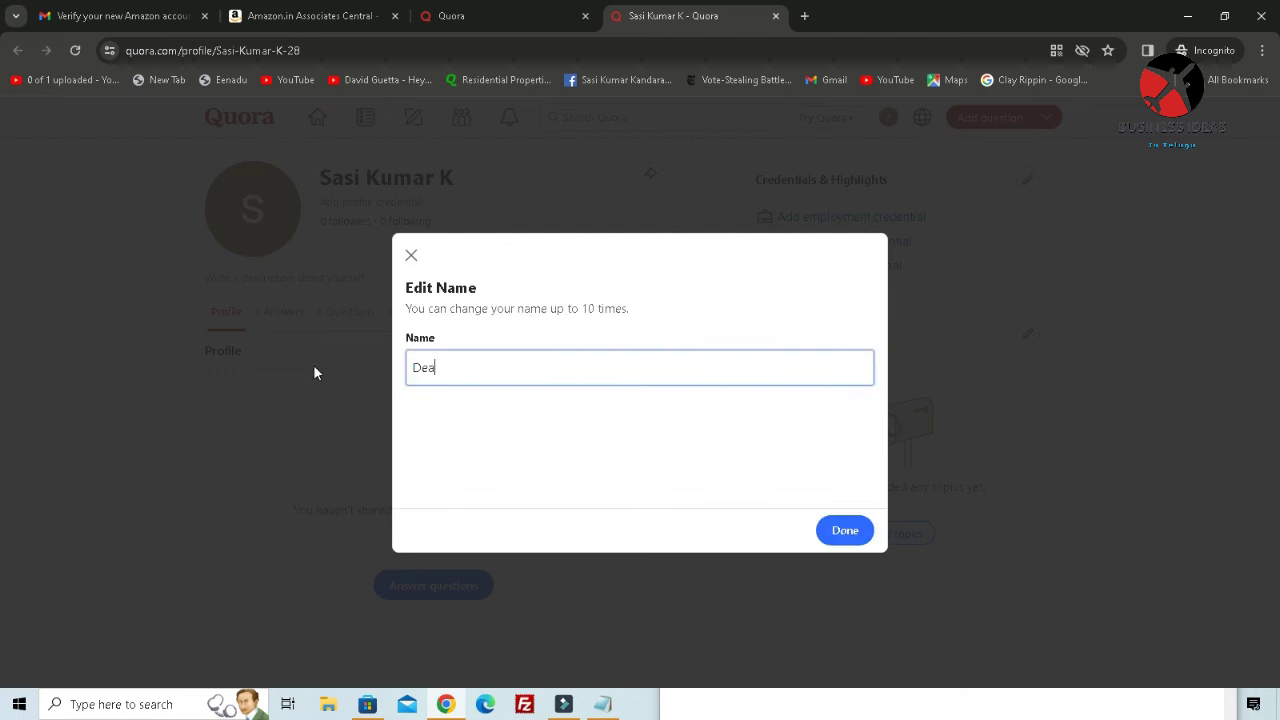
type("lsTodayAndOffers")
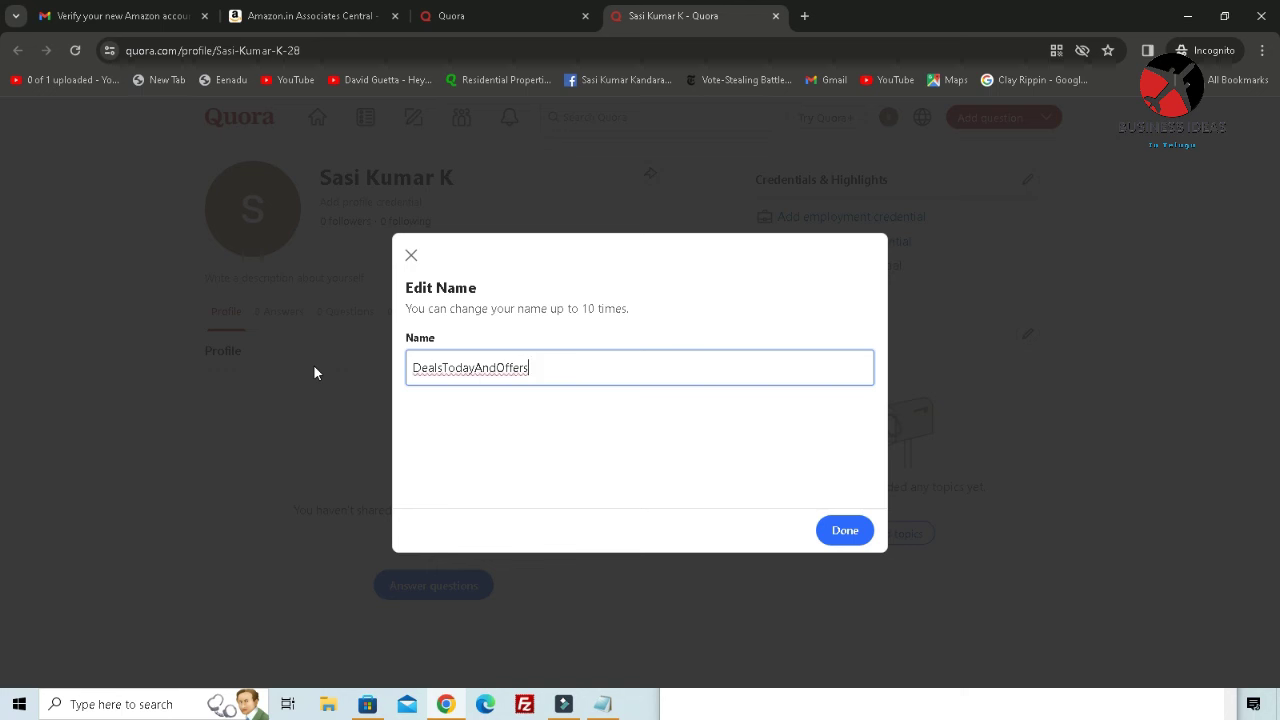
left_click(845, 533)
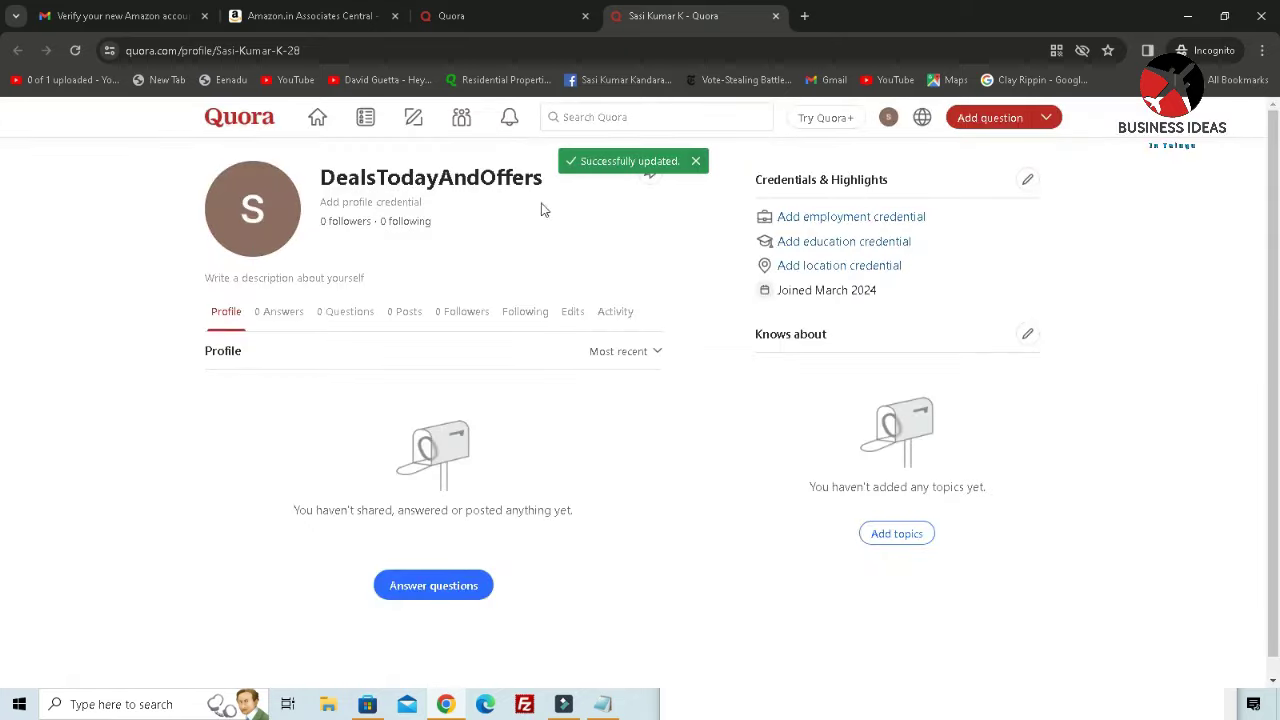
Reload the renamed profile, check its sharing options, then return to the Quora home feed.
left_click(76, 50)
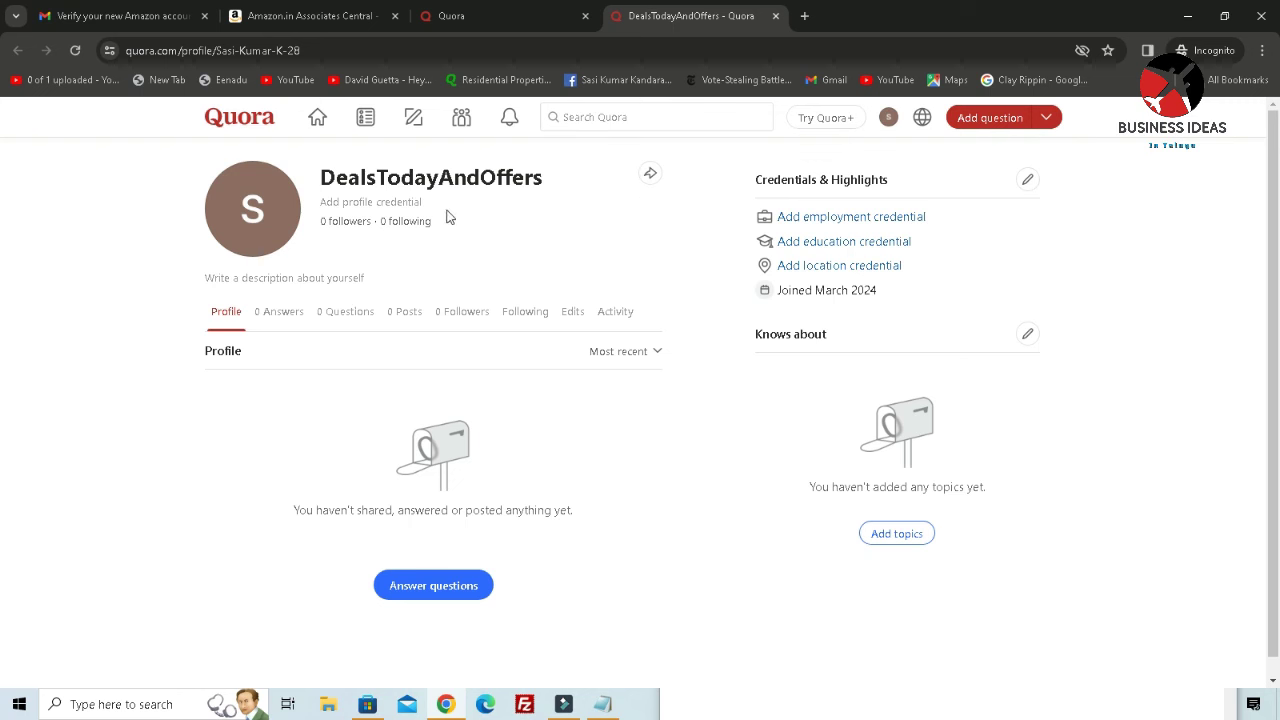
left_click(652, 176)
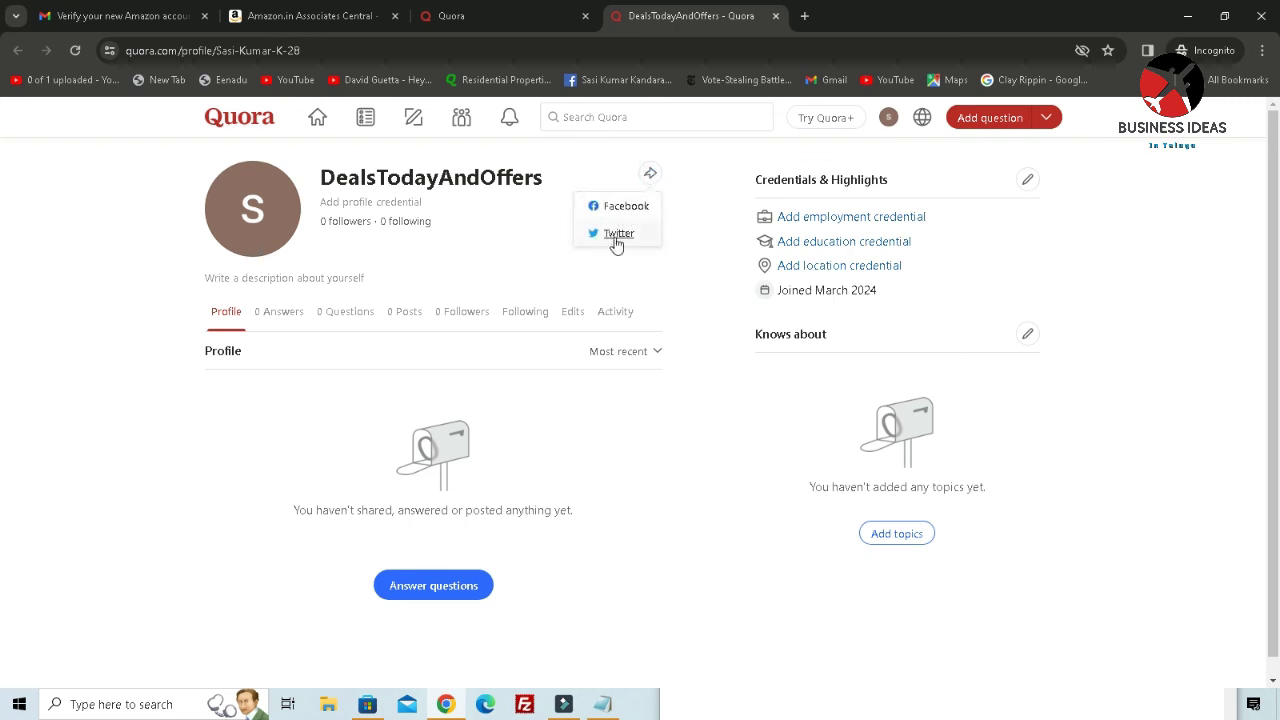
mouse_move(255, 230)
scroll(578, 421, "down", 1)
scroll(781, 521, "up", 1)
left_click(300, 16)
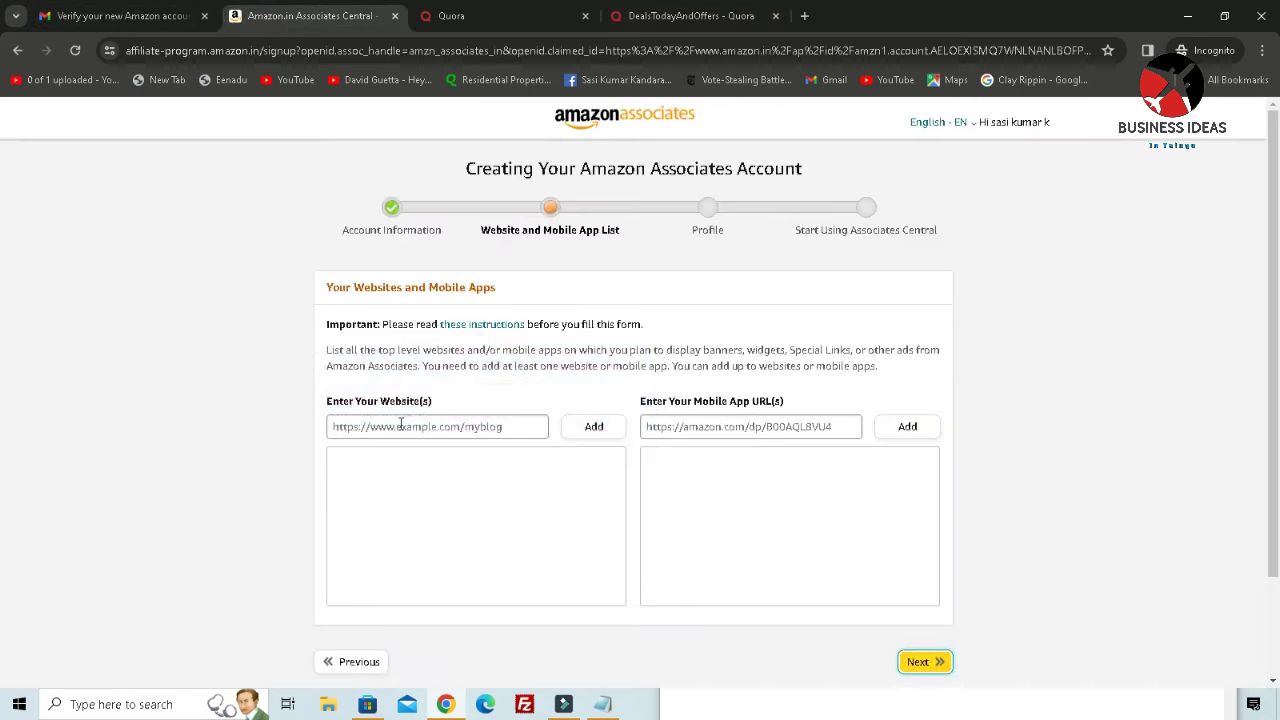
left_click(400, 426)
left_click(680, 16)
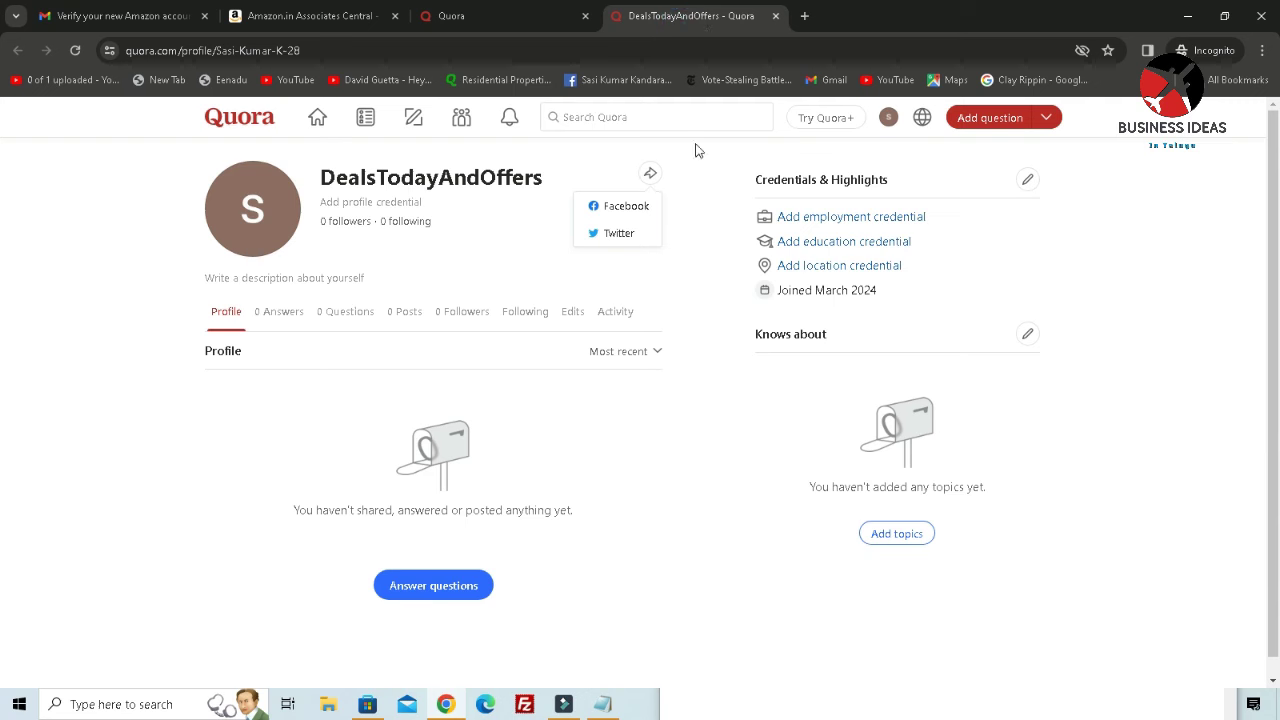
left_click(330, 122)
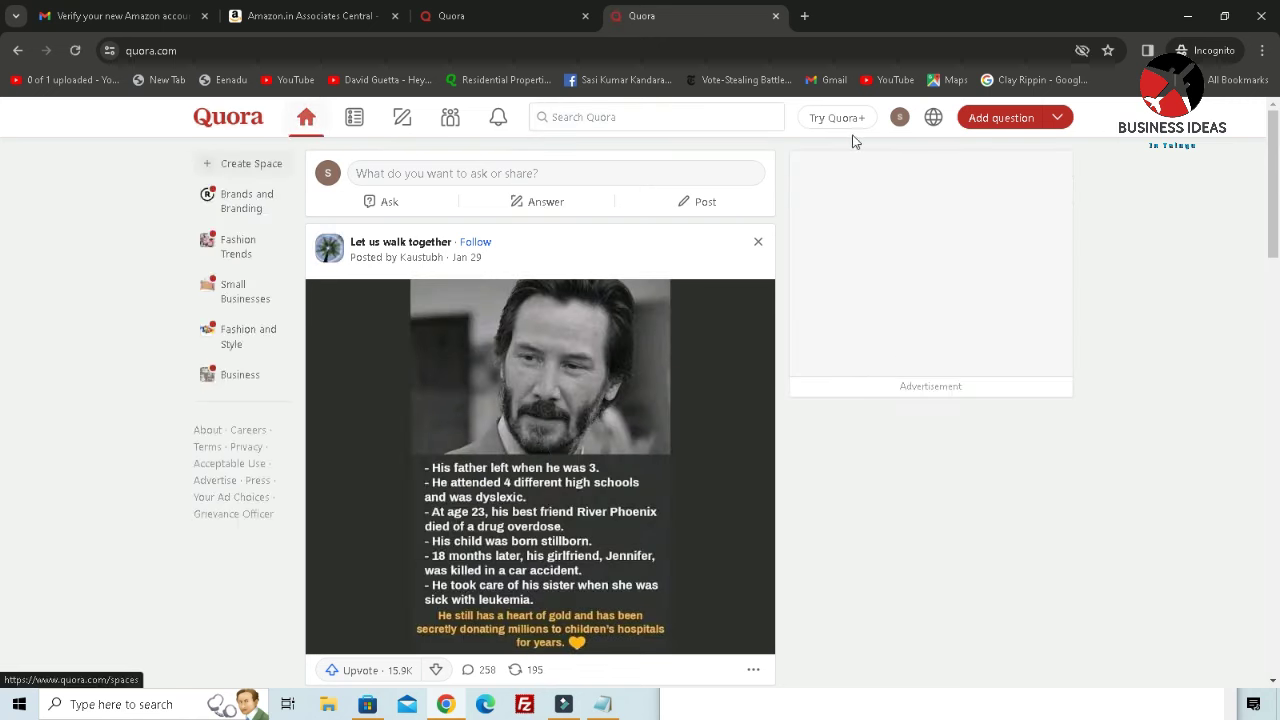
Open the DealsTodayAndOffers profile in a new tab and copy its page address.
left_click(900, 119)
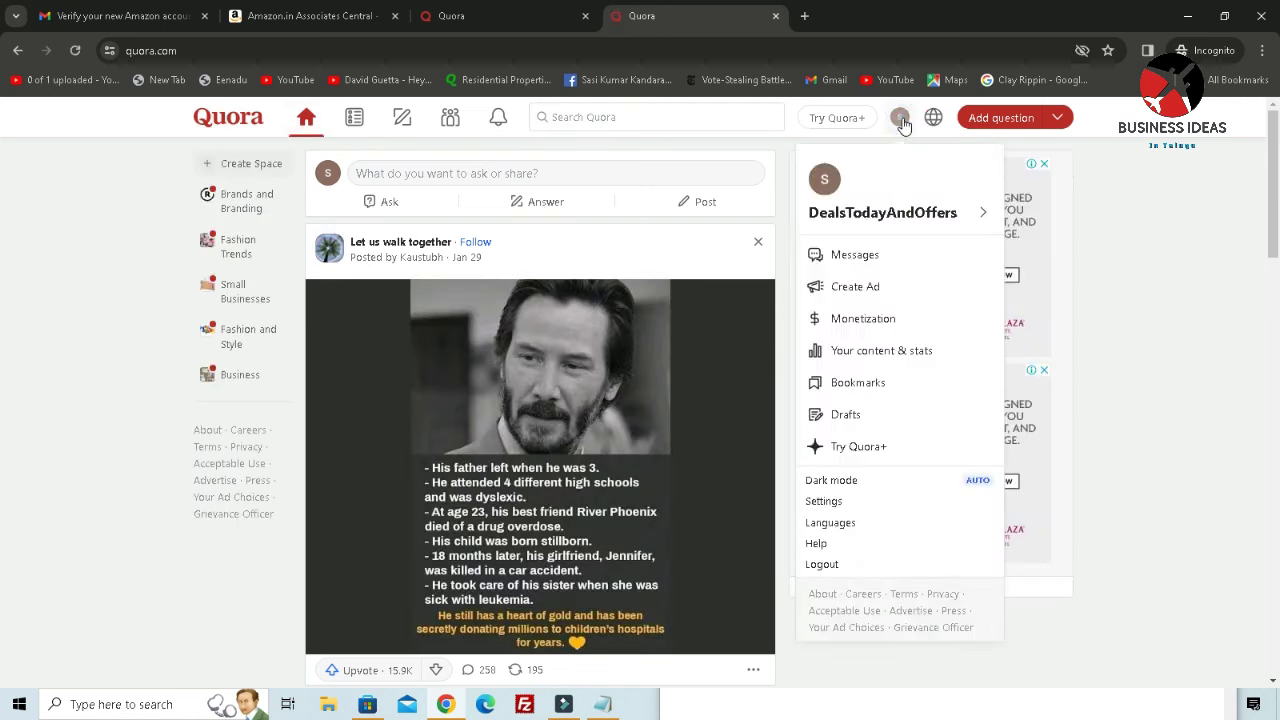
left_click(901, 216)
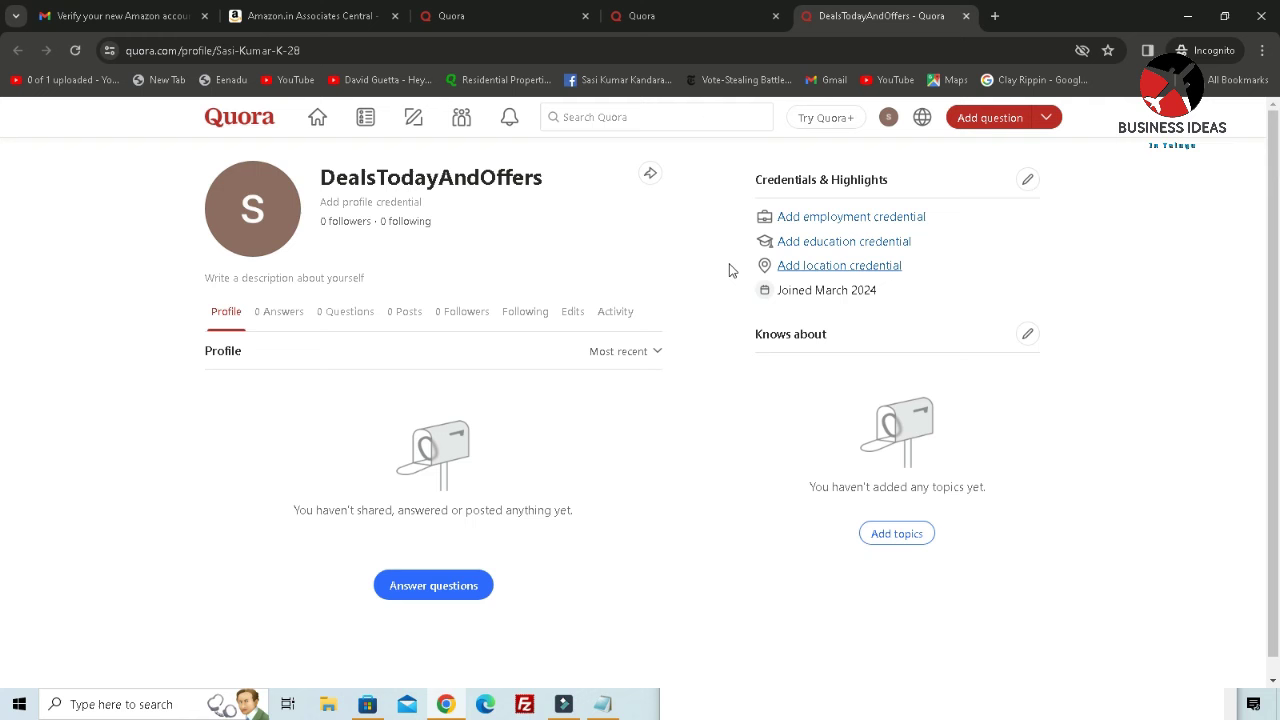
left_click(225, 50)
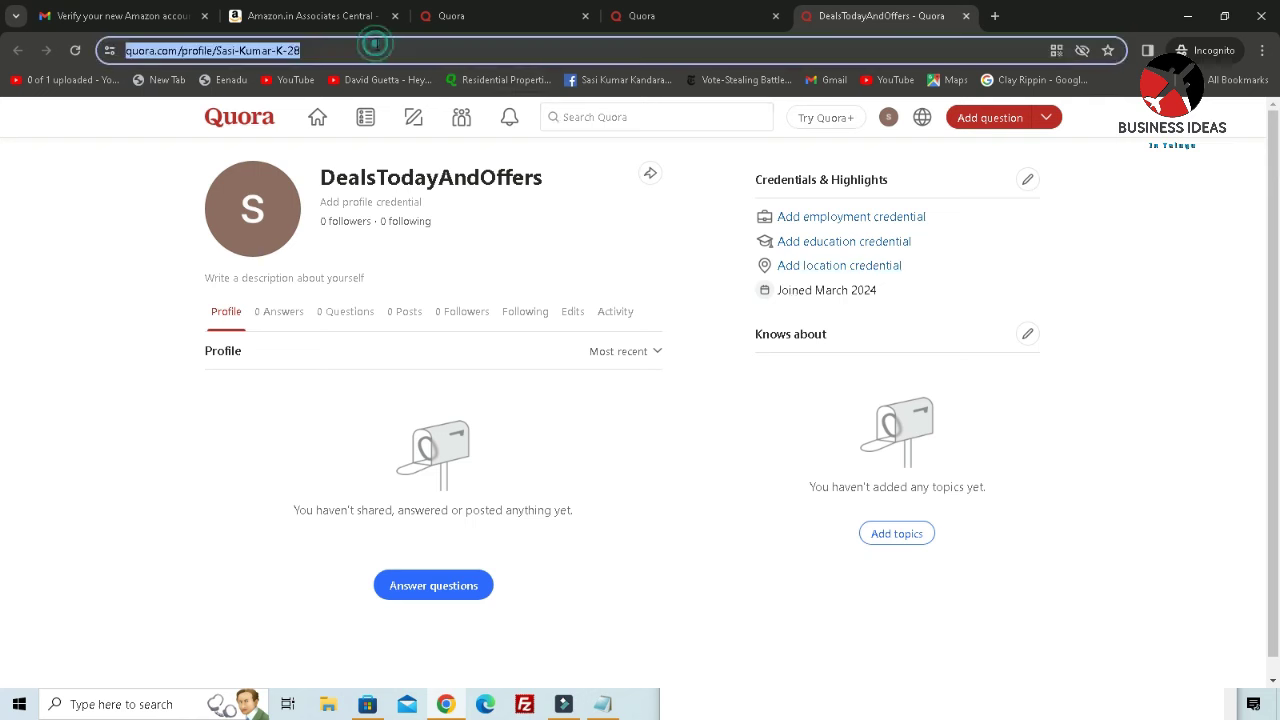
right_click(235, 52)
left_click(270, 159)
left_click(699, 422)
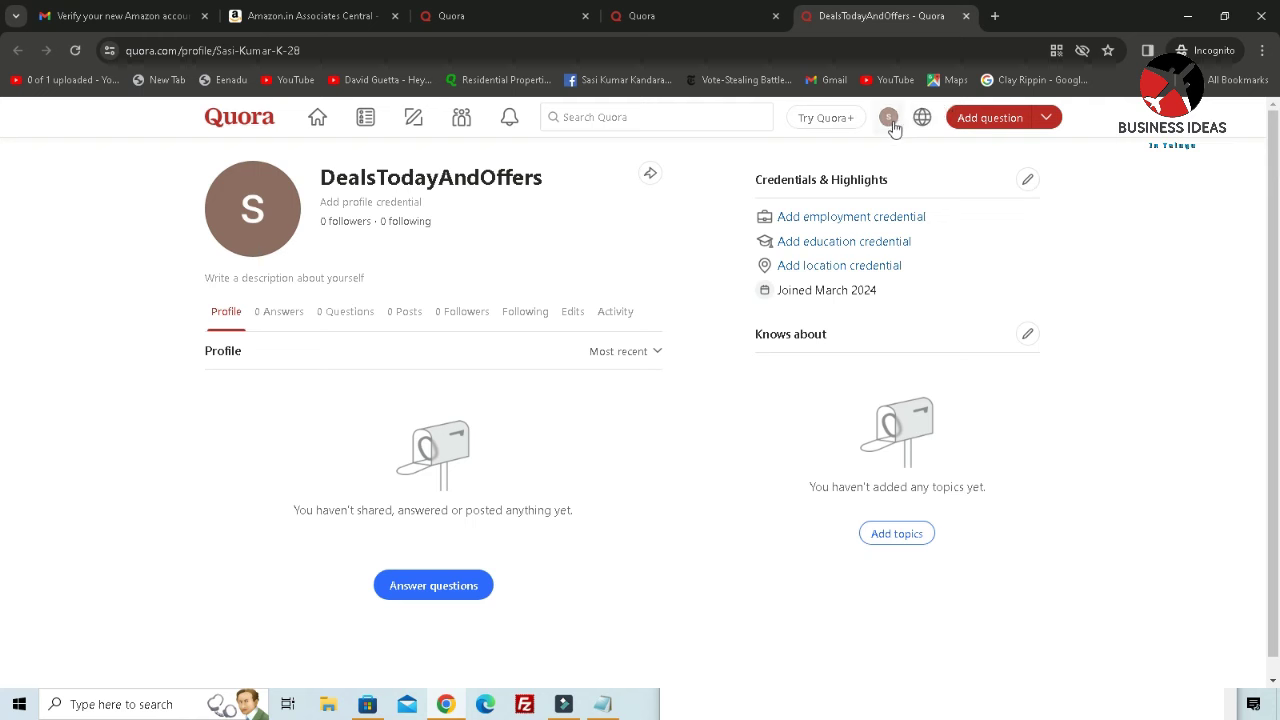
Paste the Quora profile address into the Associates Website field and add it to the list.
left_click(300, 16)
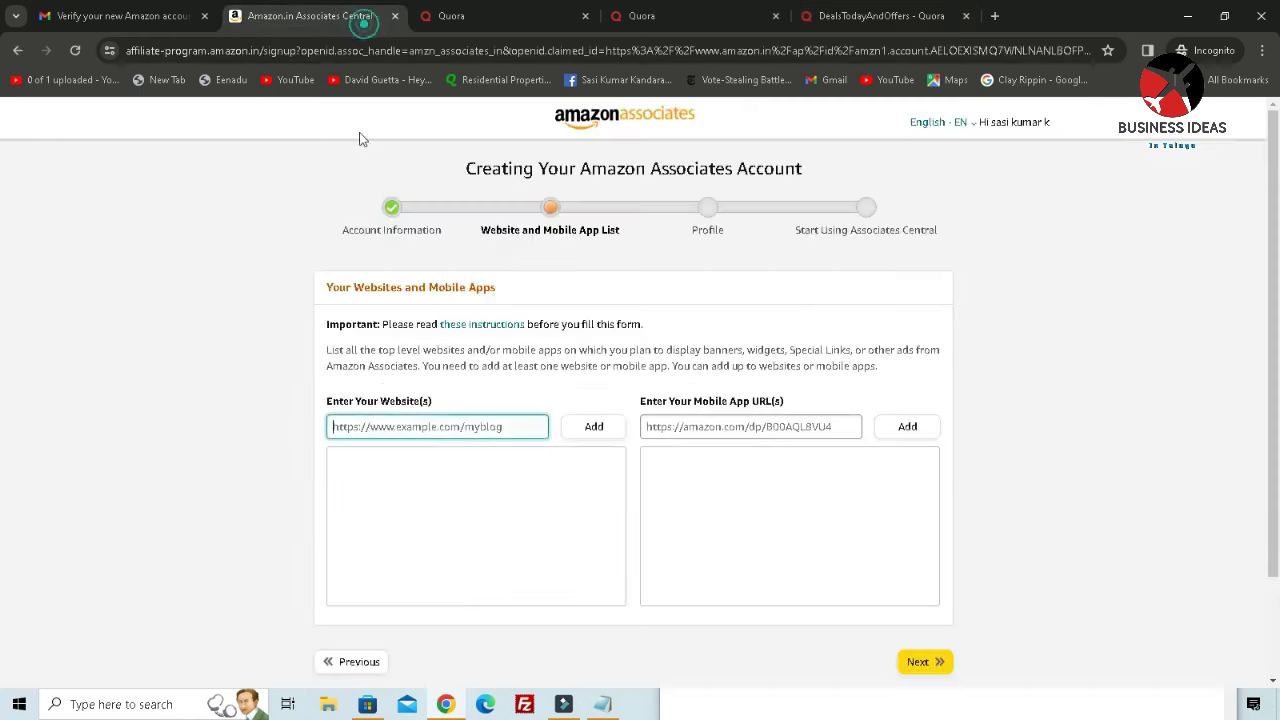
right_click(369, 426)
left_click(413, 250)
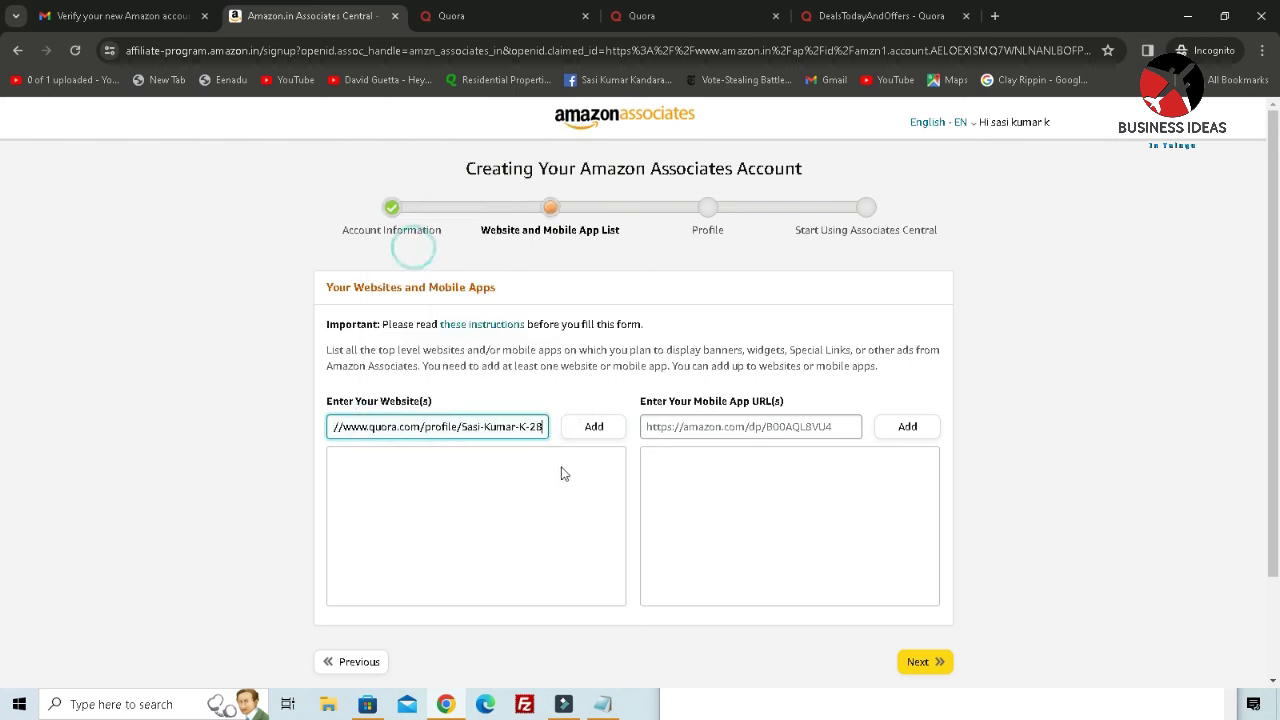
left_click(594, 428)
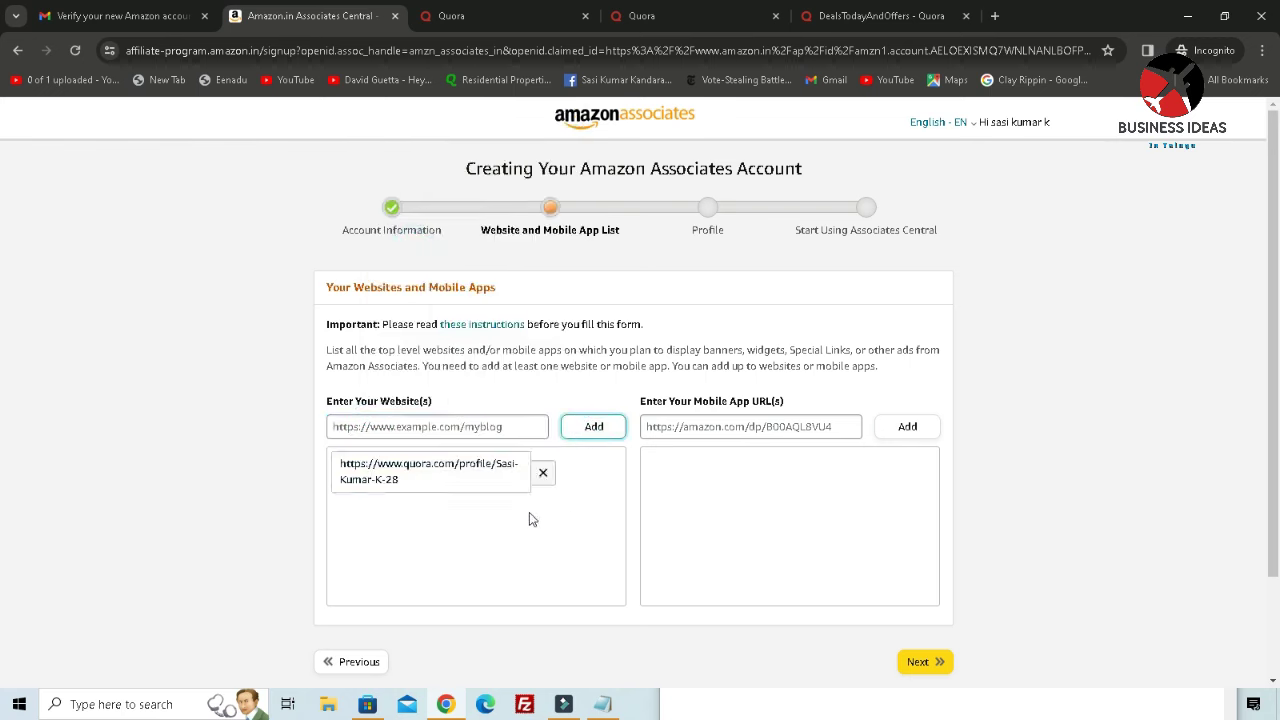
Return to the renamed Quora profile tab and open a blank new tab.
left_click(658, 15)
left_click(905, 15)
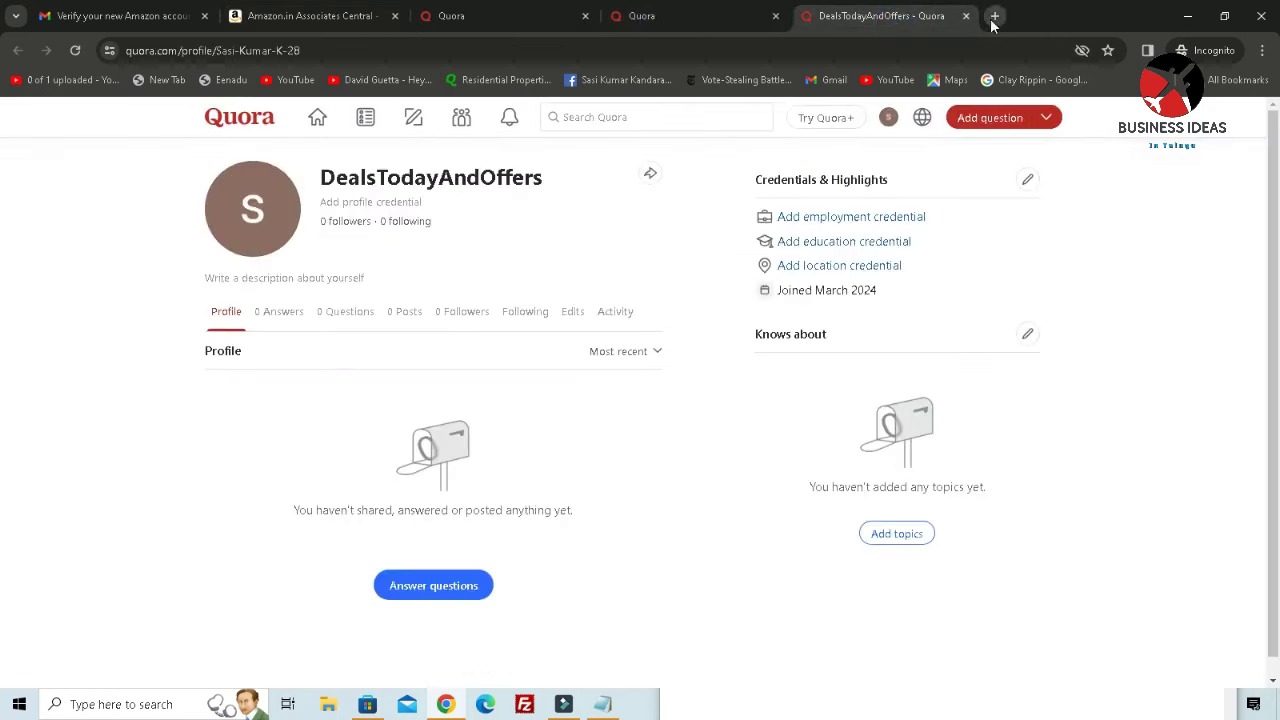
left_click(994, 17)
Search for 'telegram web' and open the Telegram Web site.
type("tel")
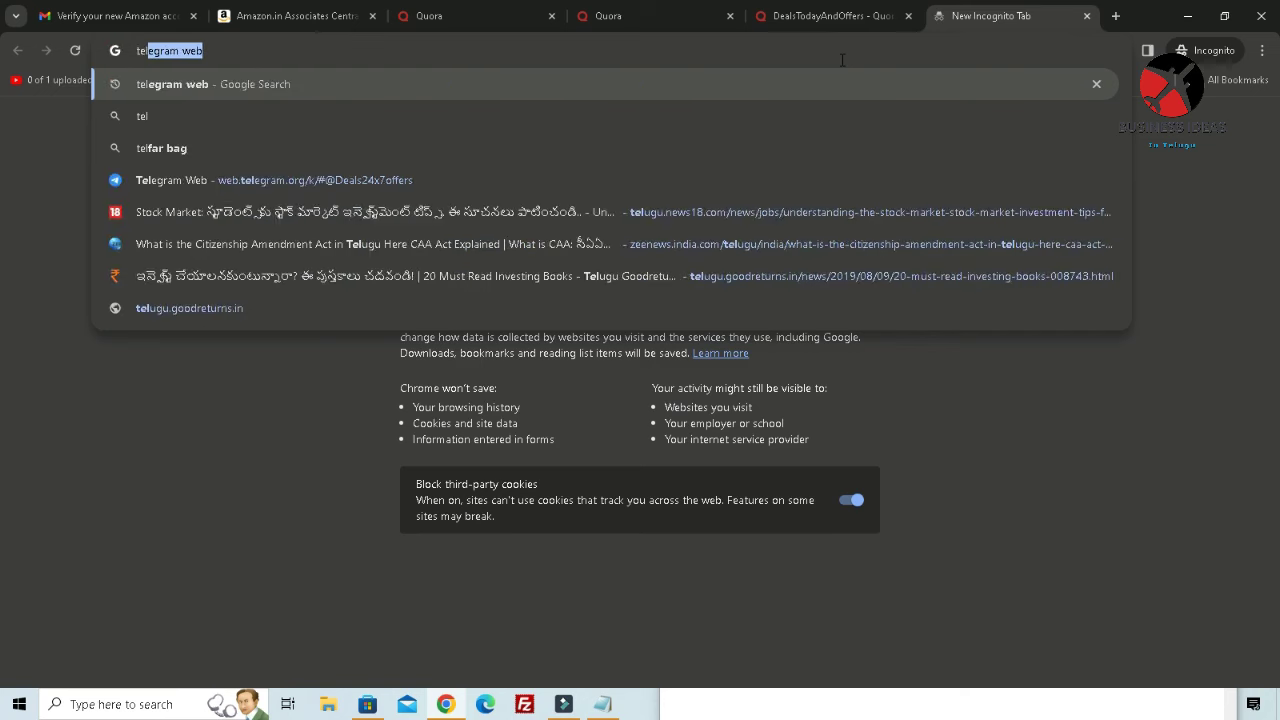
key("Return")
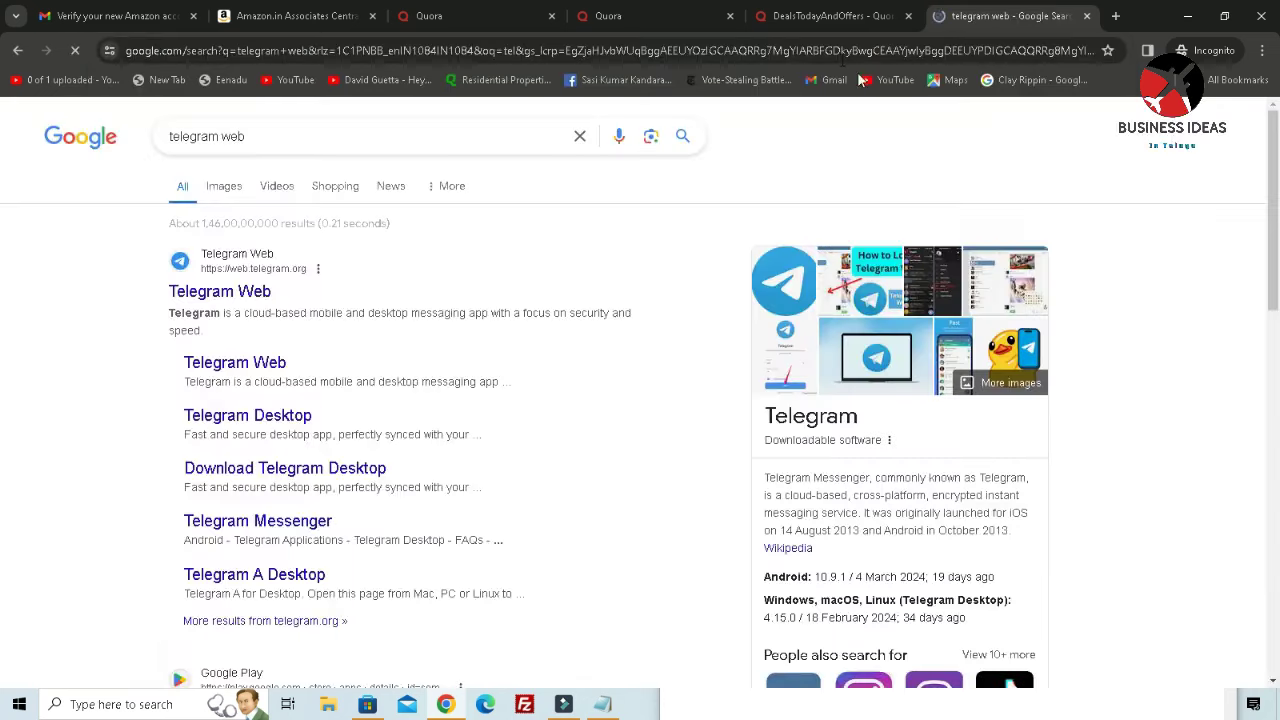
left_click(220, 291)
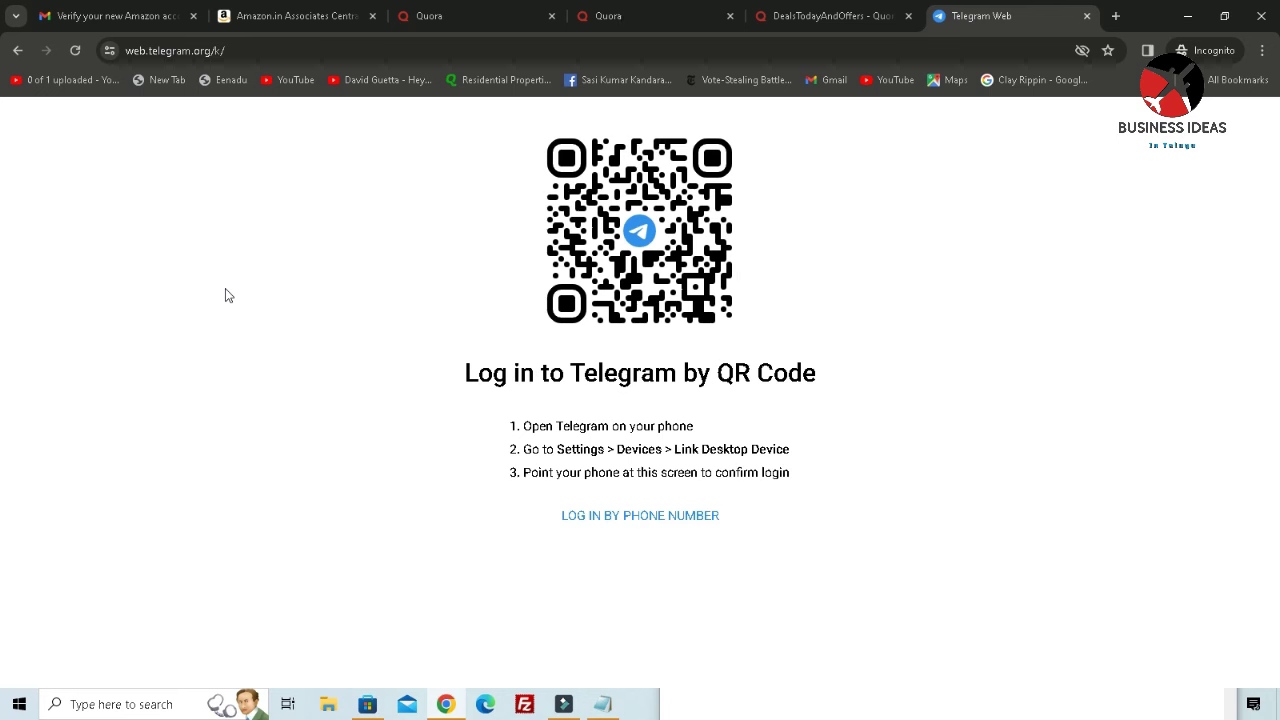
Sign in to Telegram Web by phone number with India as the country, requesting a login code.
left_click(643, 524)
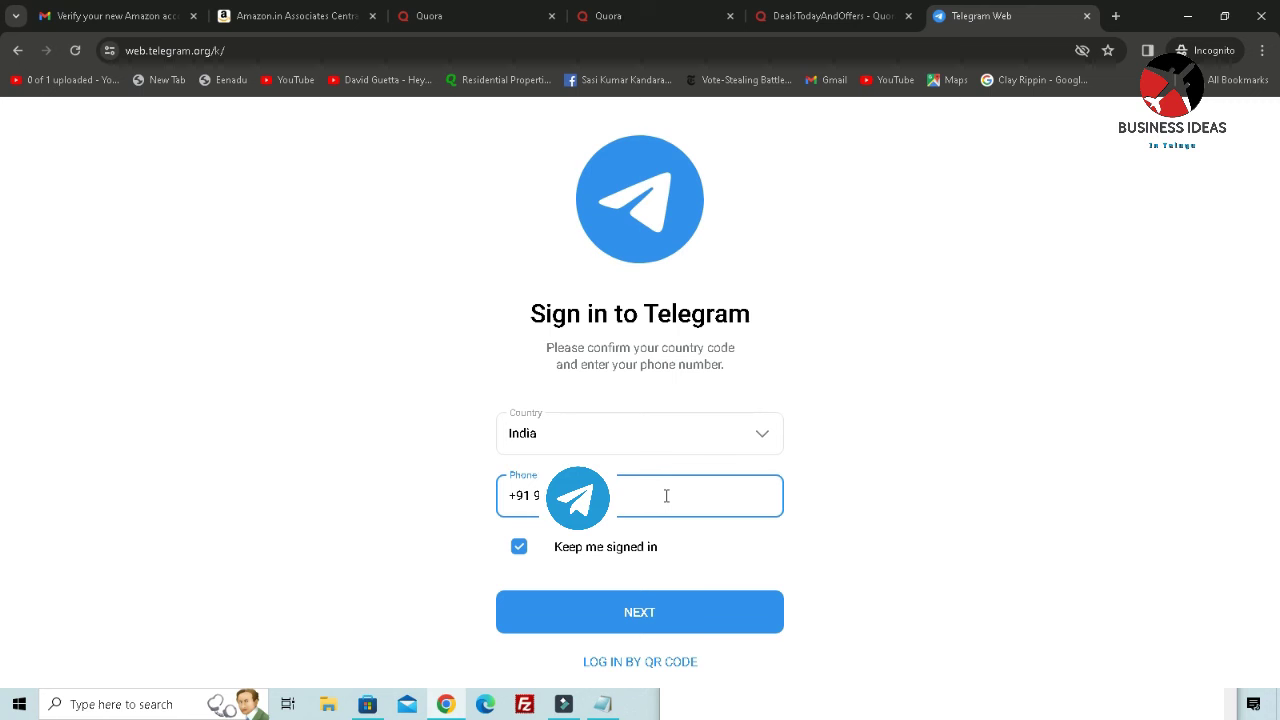
left_click(672, 614)
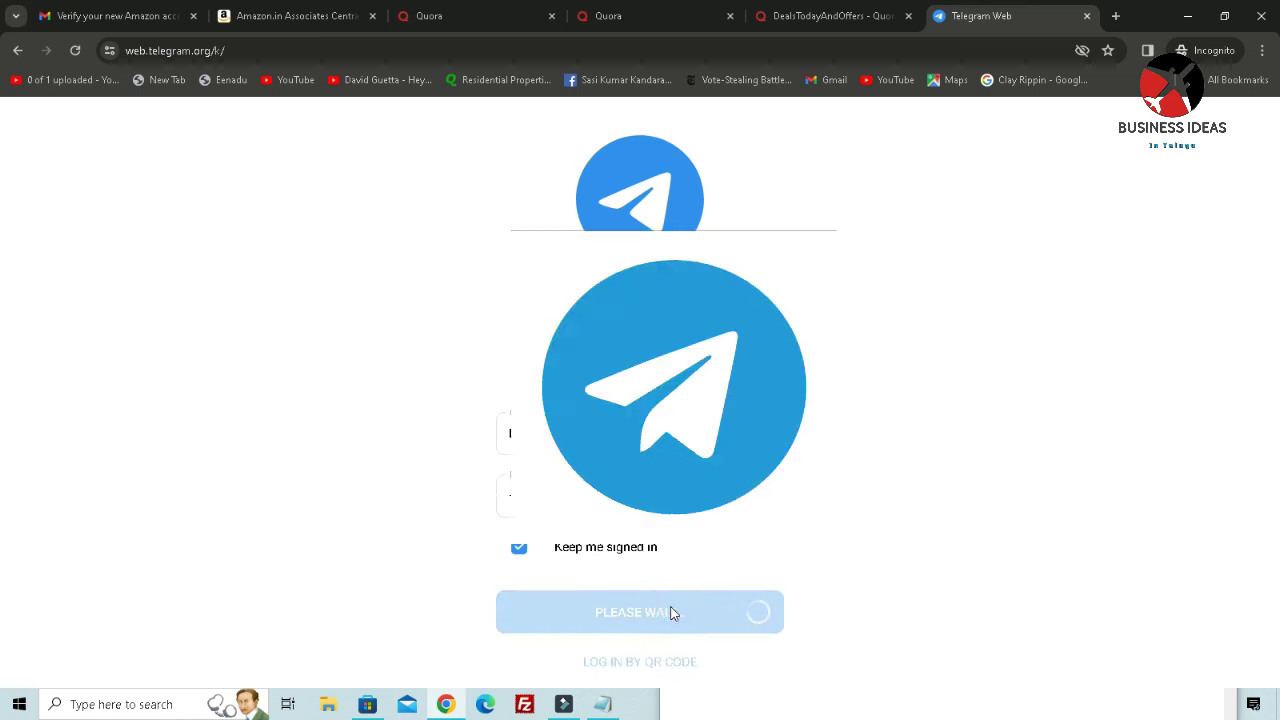
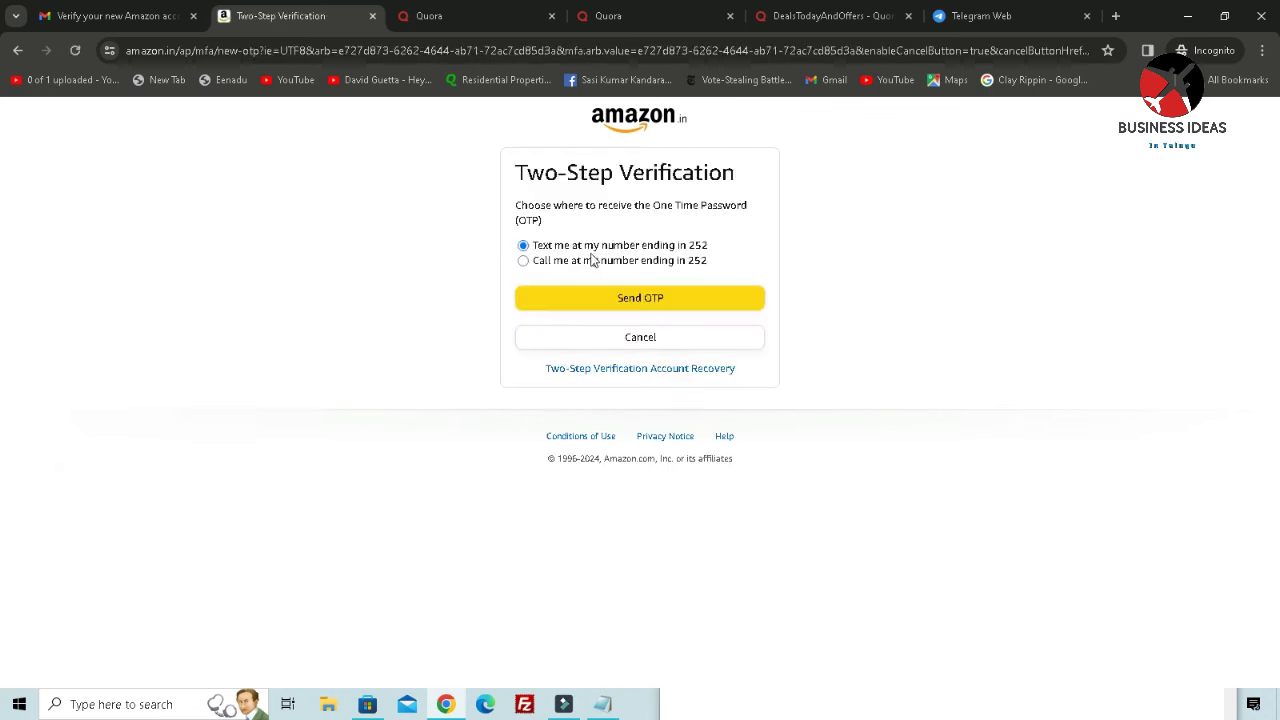
Send the one-time password by text, enter the received code, and sign in to Amazon.
left_click(658, 302)
left_click(612, 272)
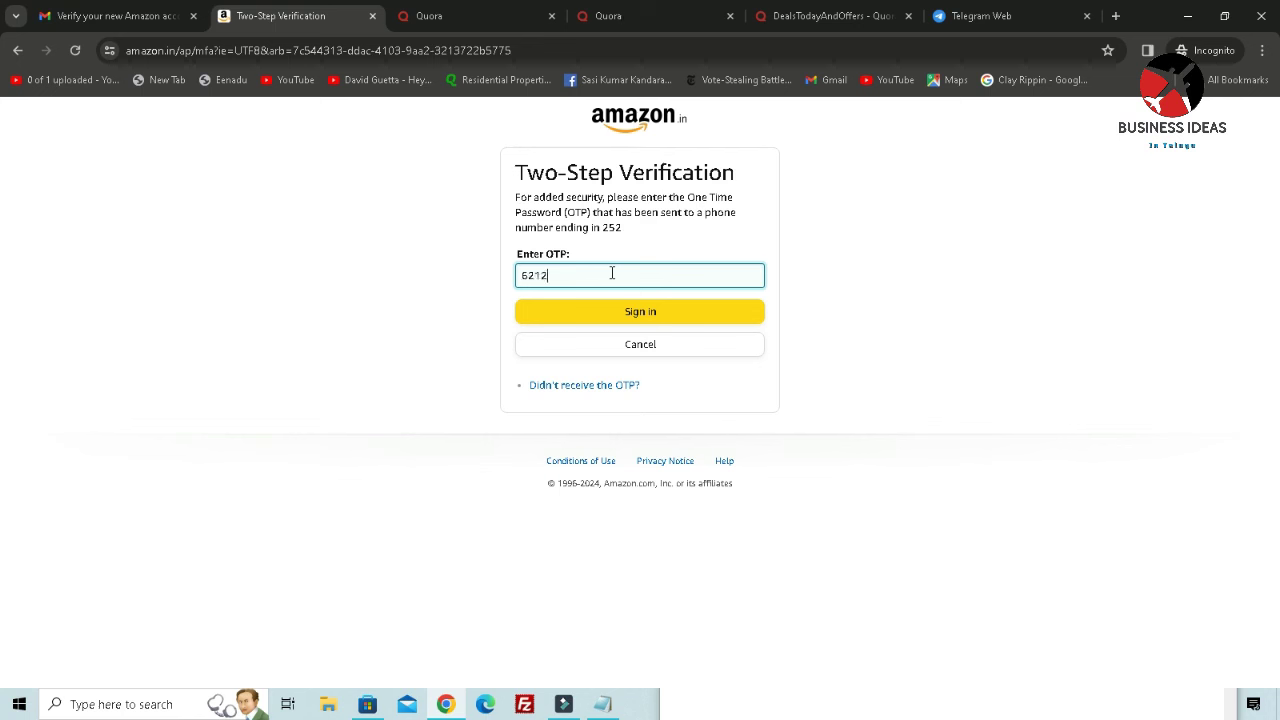
left_click(622, 312)
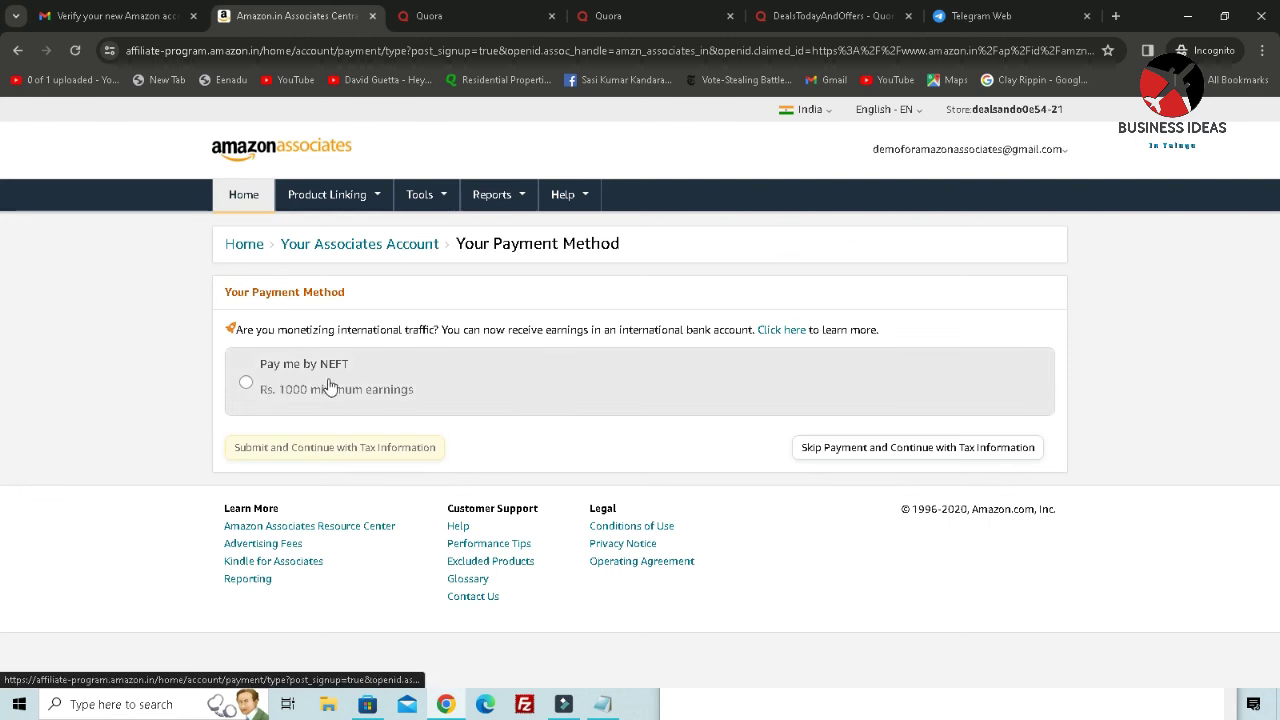
Choose Pay me by NEFT, enter the account holder's name, and step through the bank account fields.
left_click(246, 382)
scroll(420, 428, "down", 2)
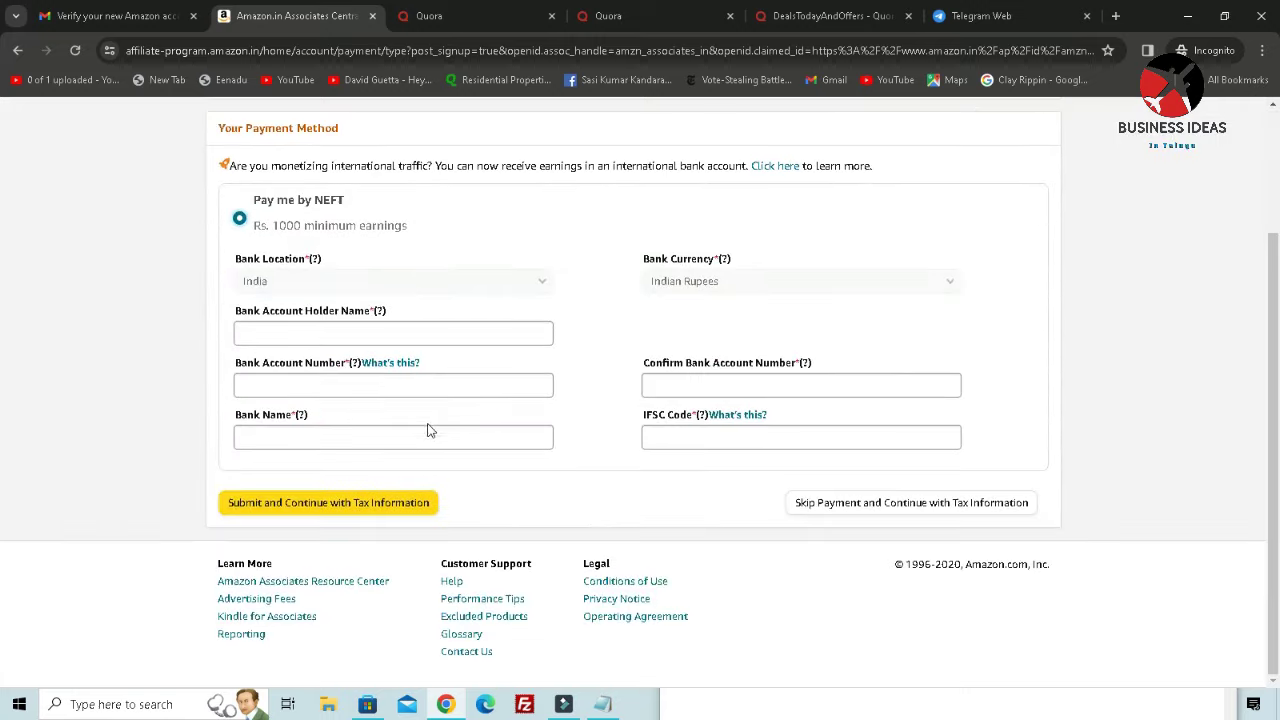
left_click(450, 335)
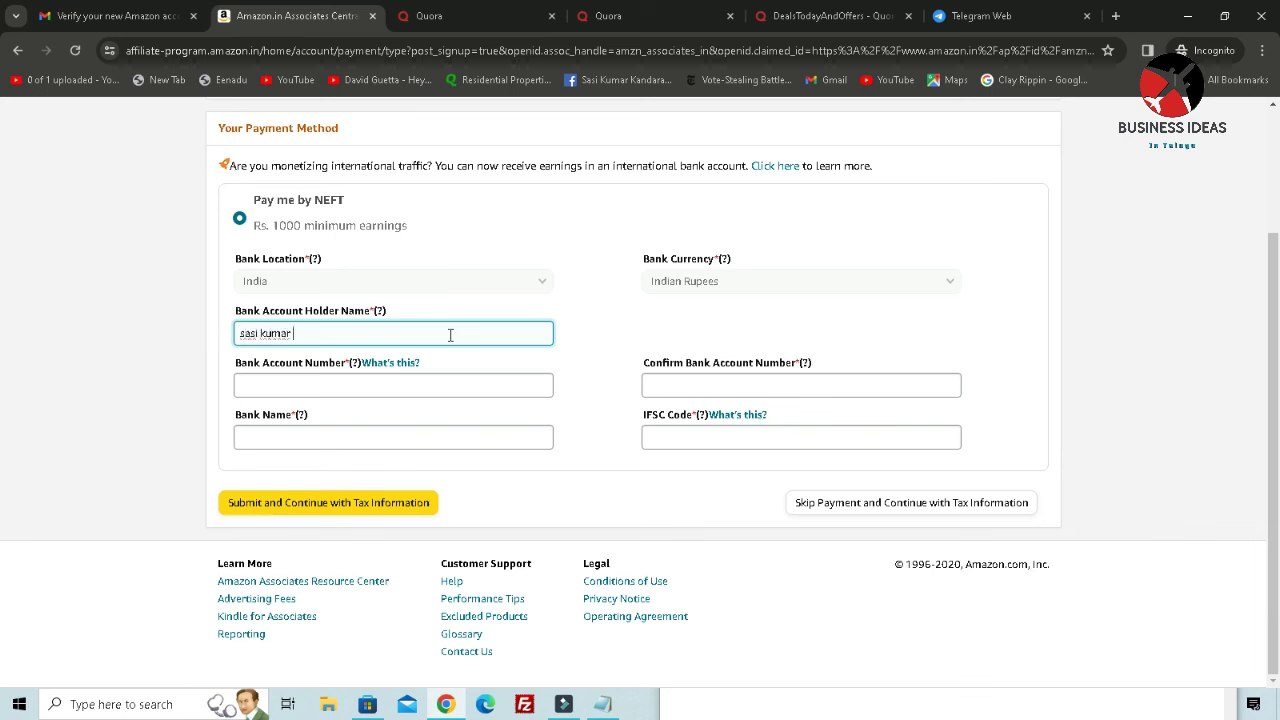
left_click(298, 390)
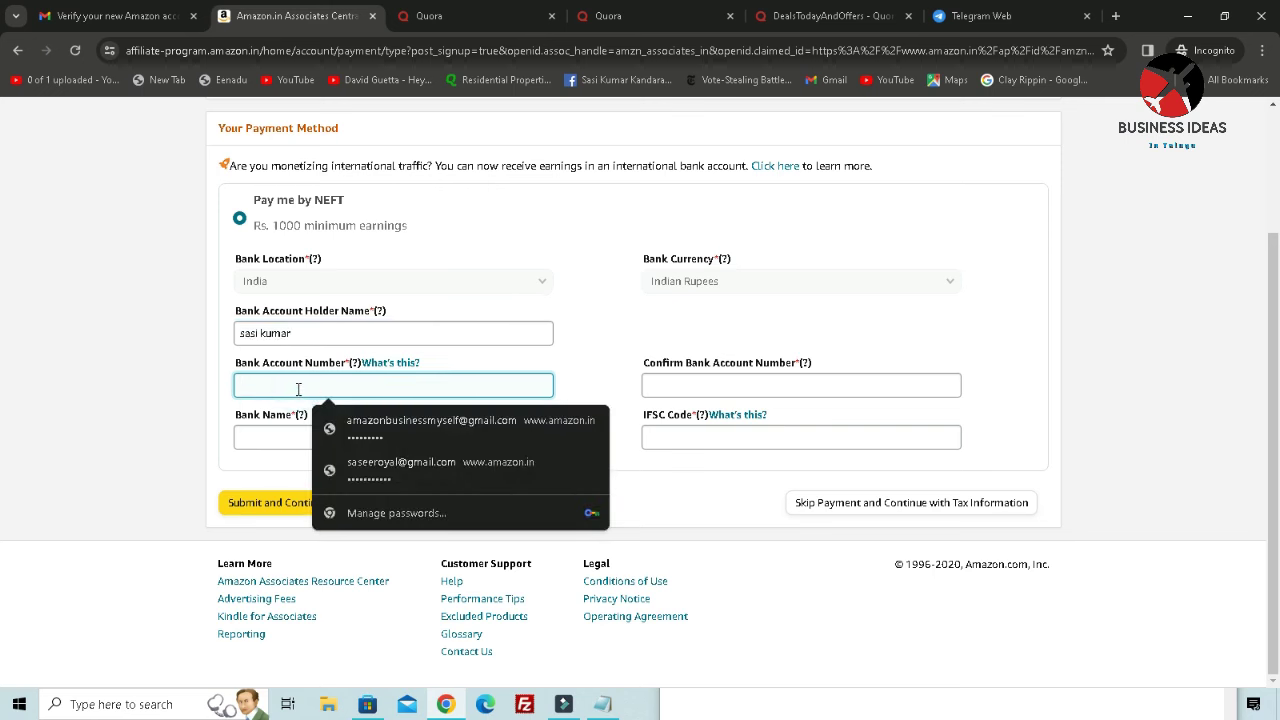
left_click(733, 384)
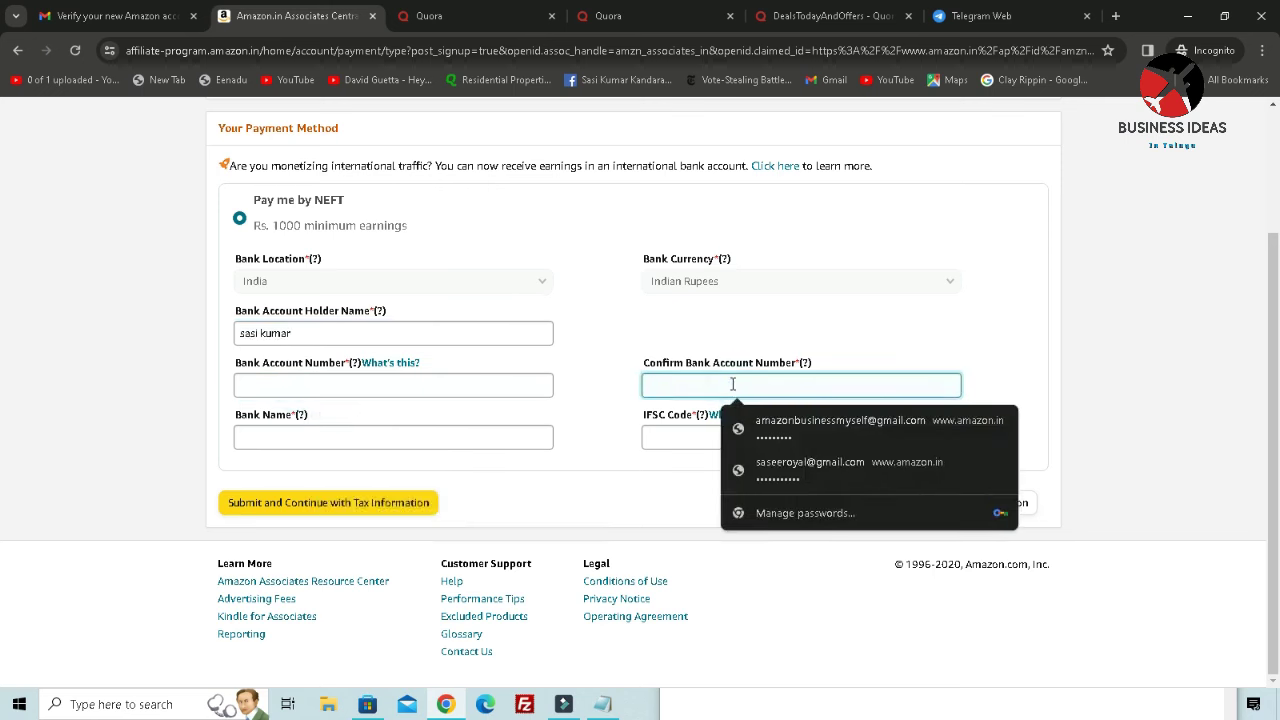
left_click(247, 377)
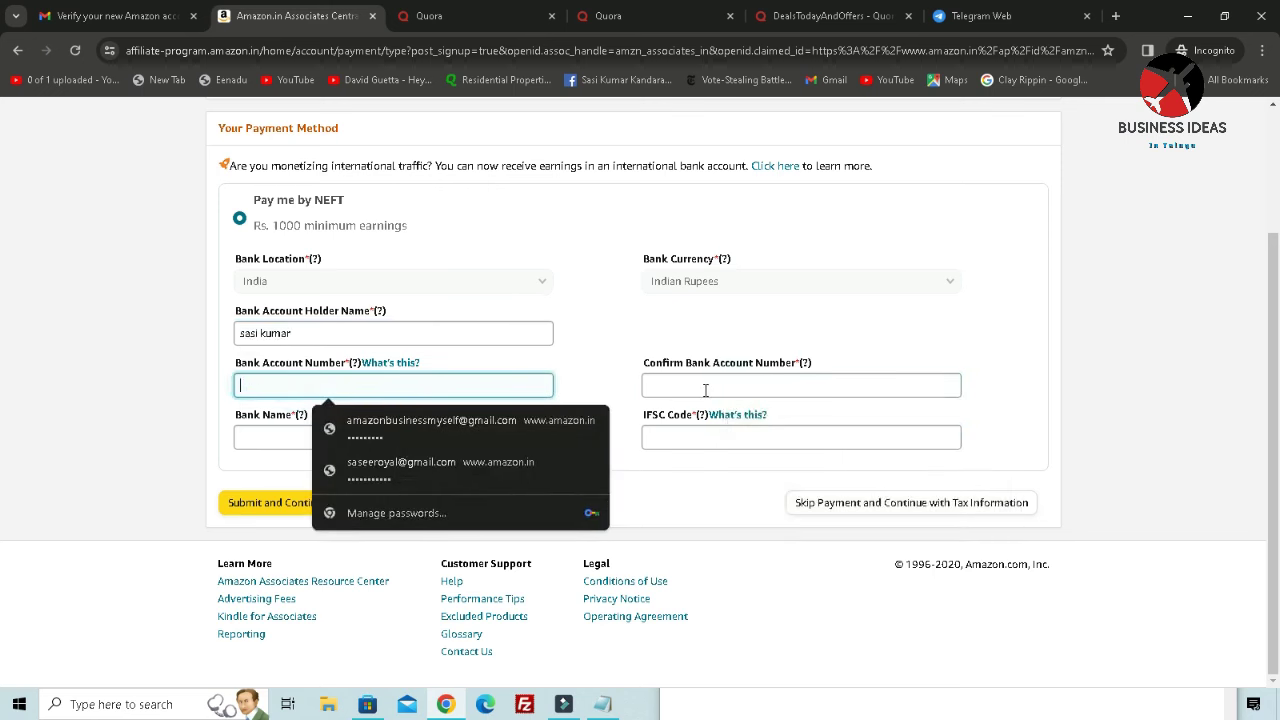
left_click(705, 389)
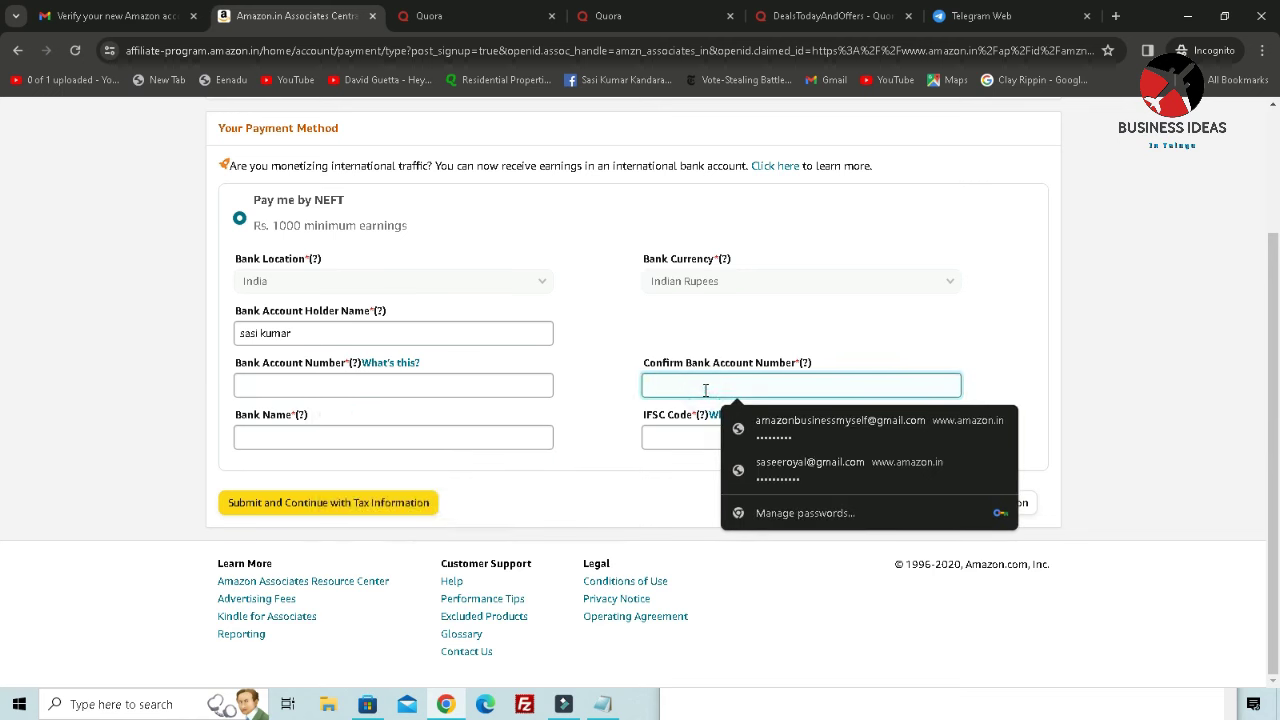
left_click(274, 441)
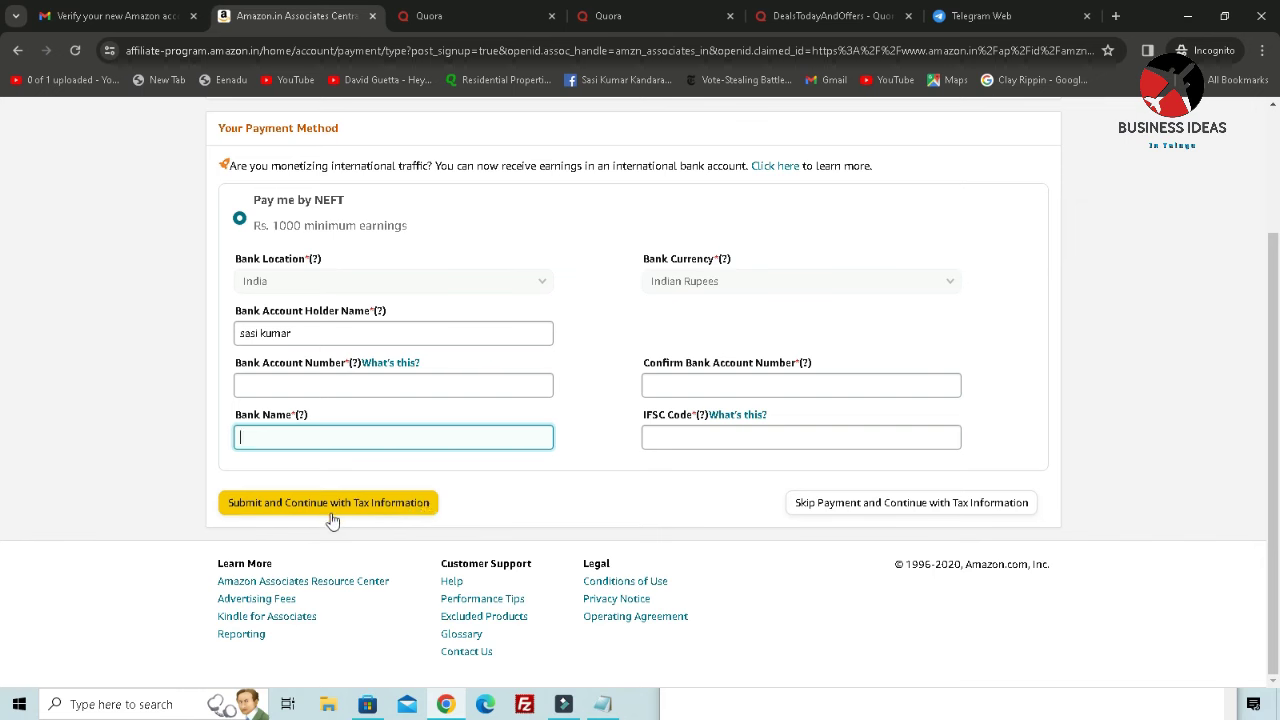
Leave the payment form for the Amazon Associates Home dashboard.
scroll(688, 511, "up", 3)
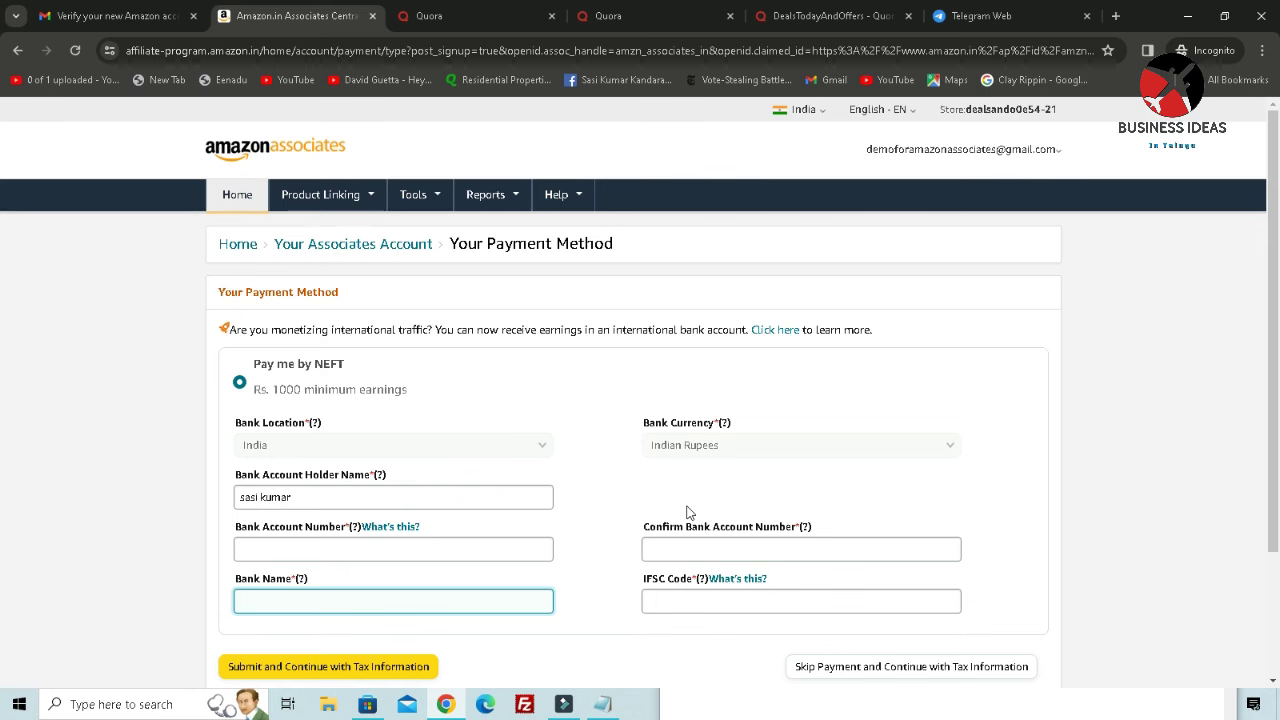
scroll(666, 509, "down", 3)
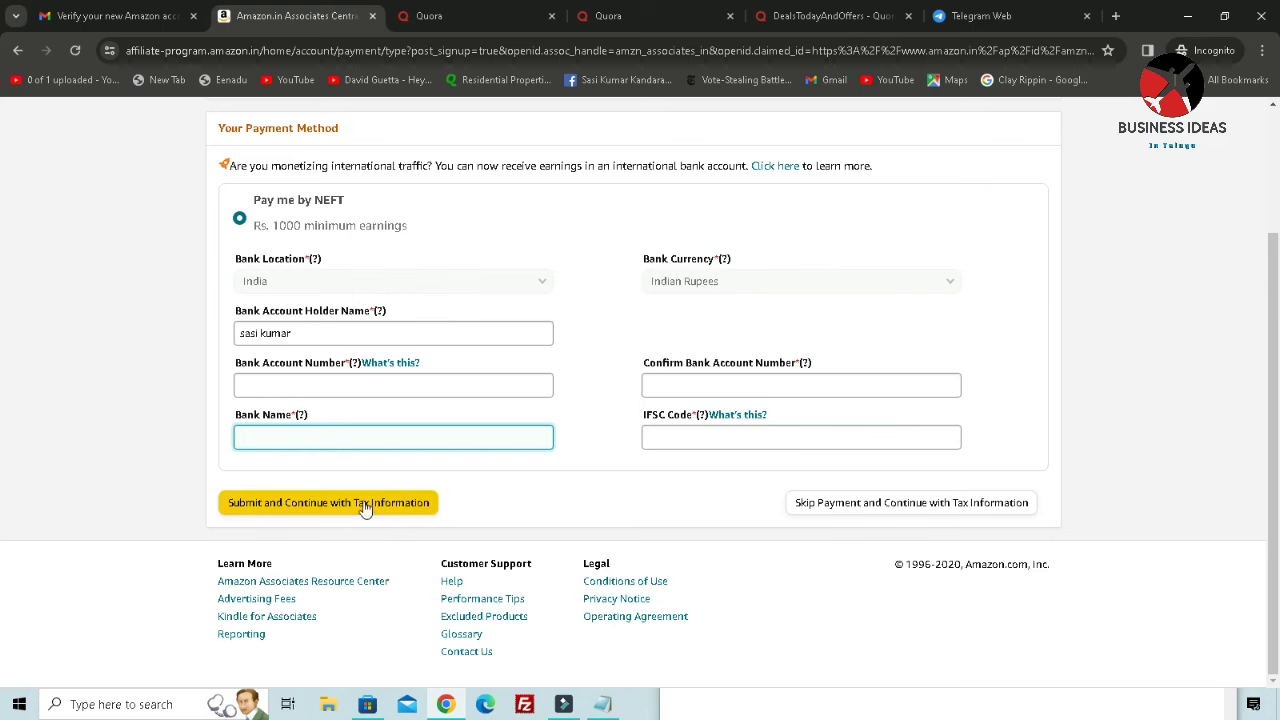
scroll(565, 495, "up", 2)
scroll(565, 495, "up", 1)
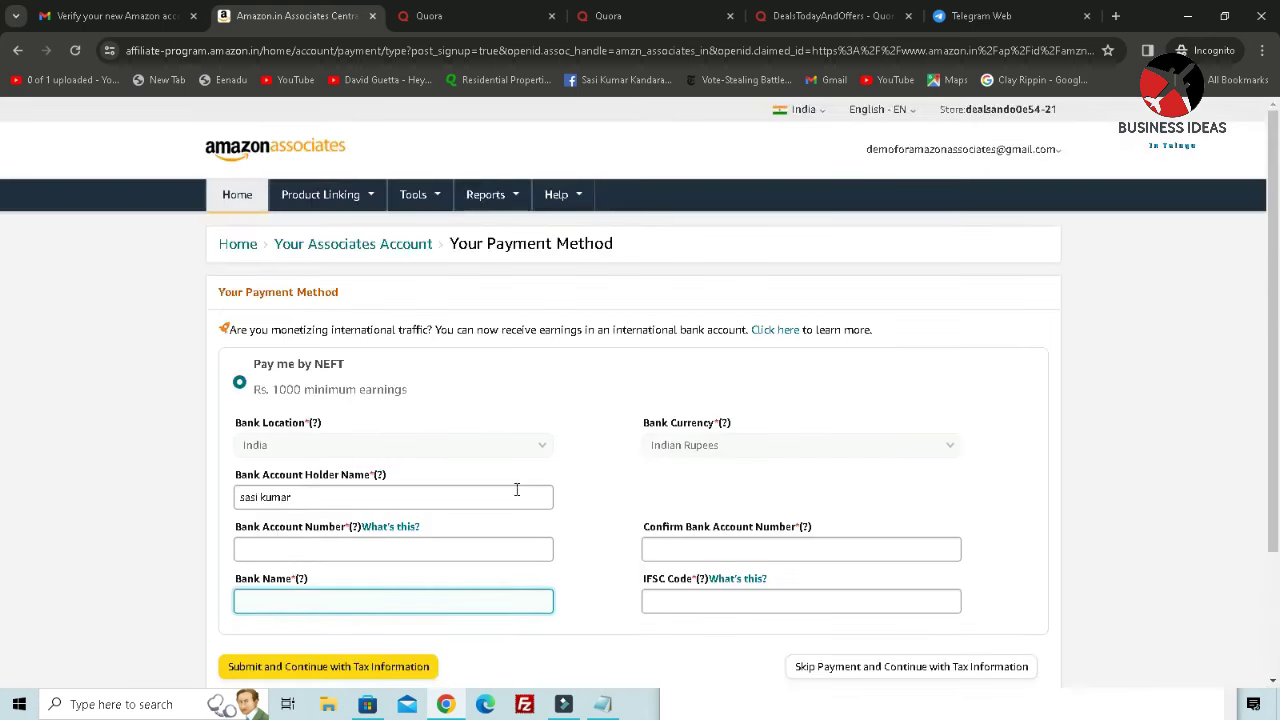
scroll(416, 609, "down", 3)
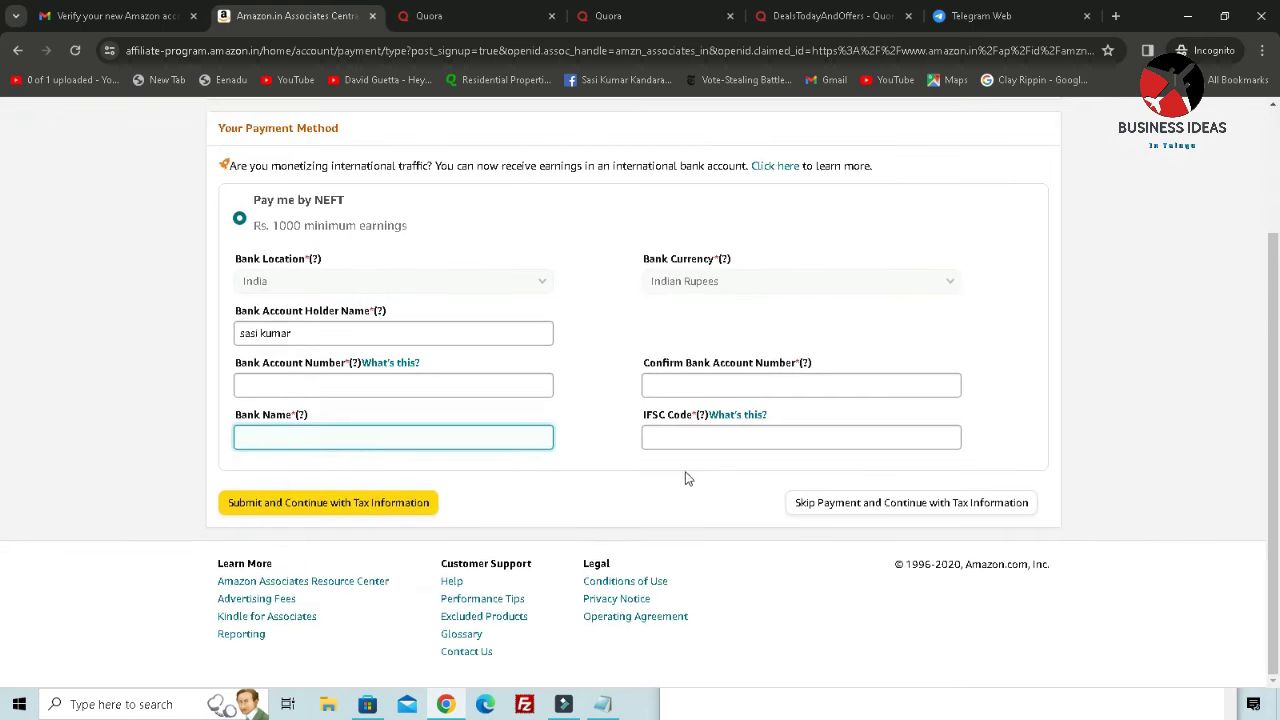
scroll(670, 488, "up", 3)
left_click(234, 196)
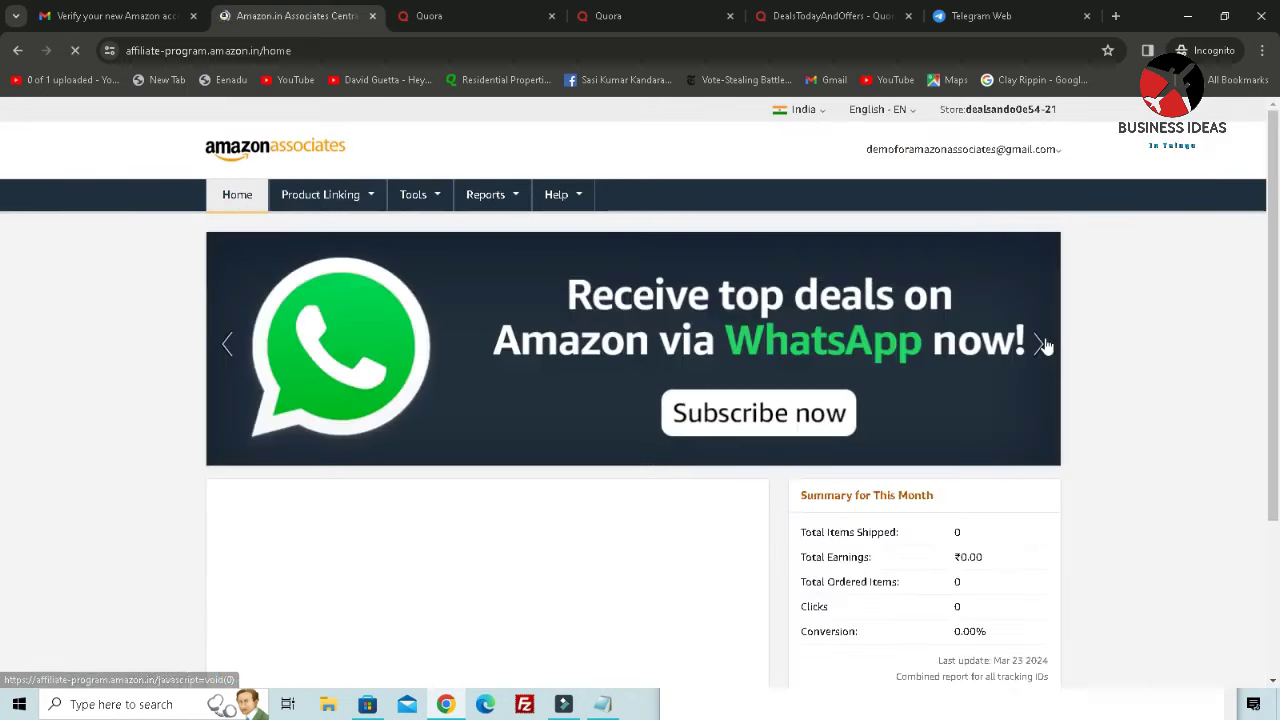
Review this month's ₹0.00 earnings, open the tax information page, then switch to Quora.
scroll(1045, 345, "down", 4)
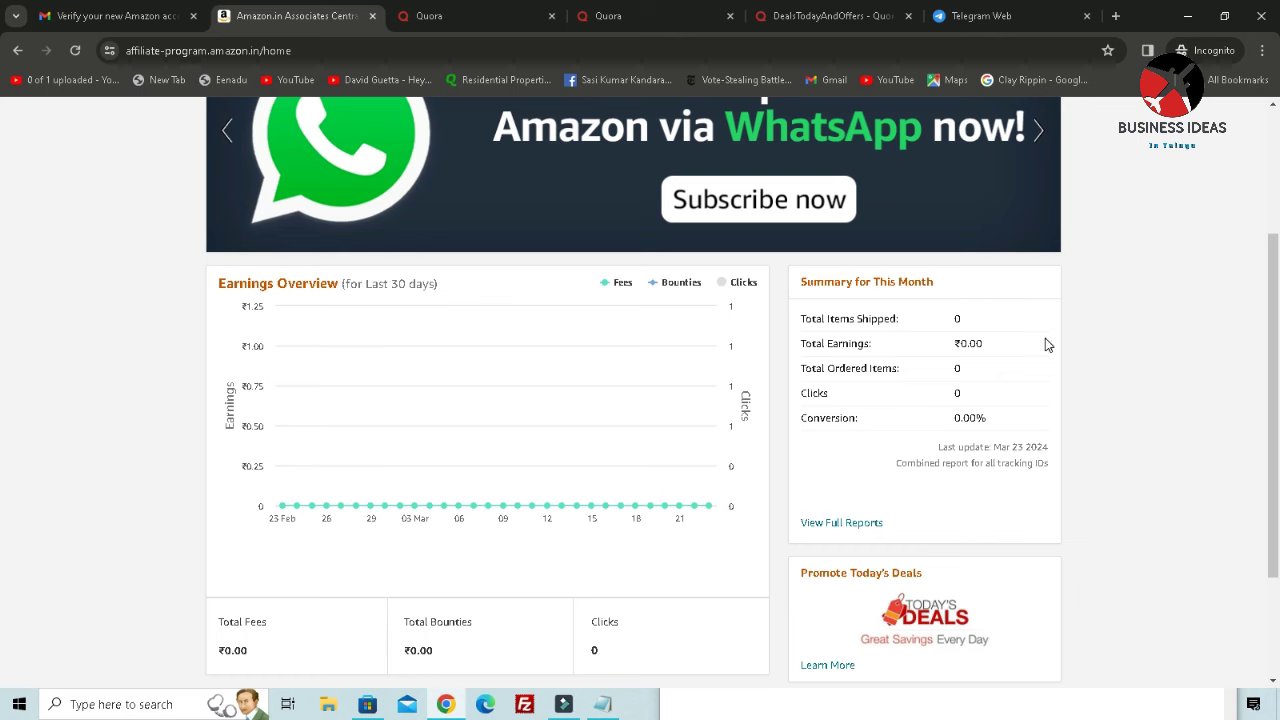
scroll(1045, 345, "up", 5)
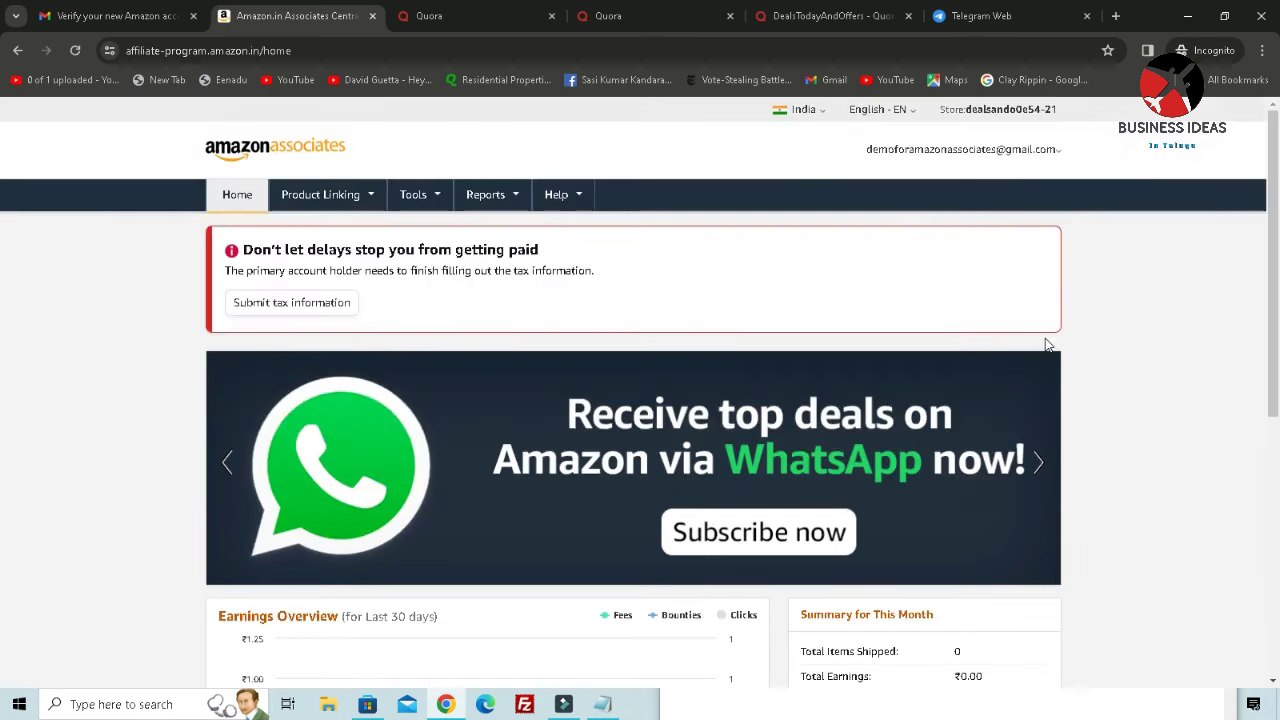
left_click(319, 312)
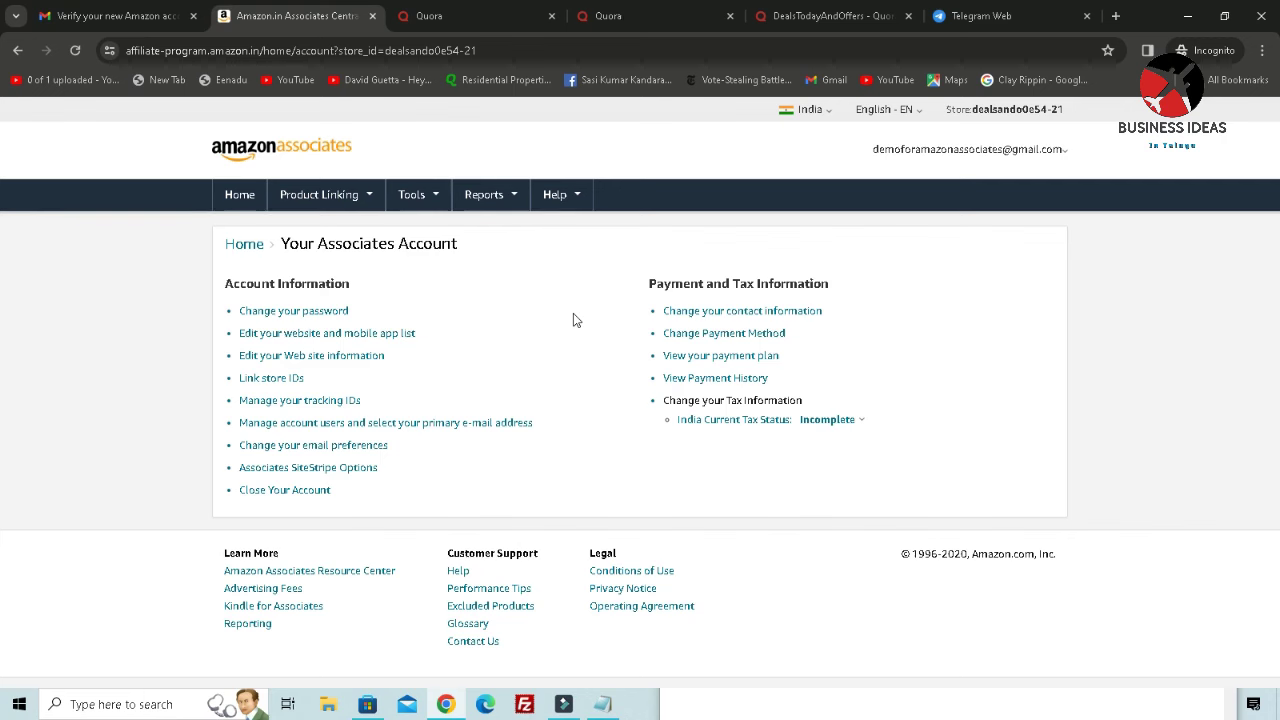
left_click(462, 14)
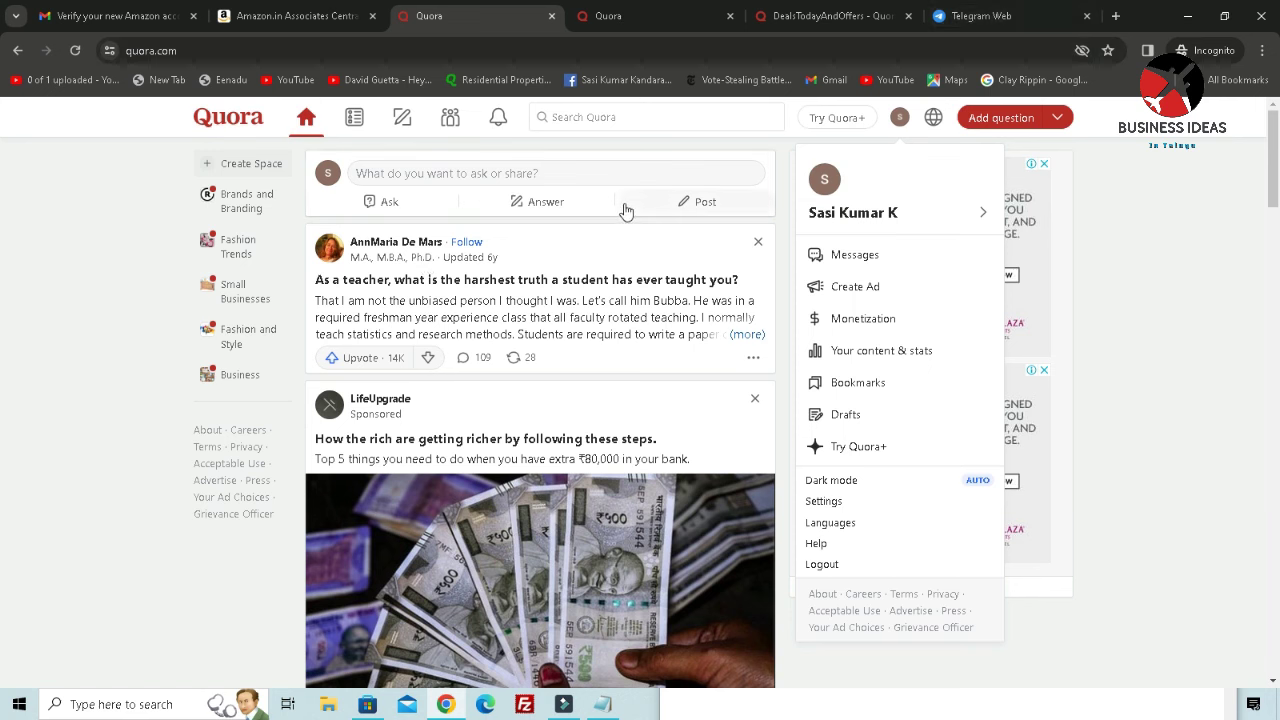
In a new tab, search for chatgpt and open the ChatGPT website.
left_click(1116, 16)
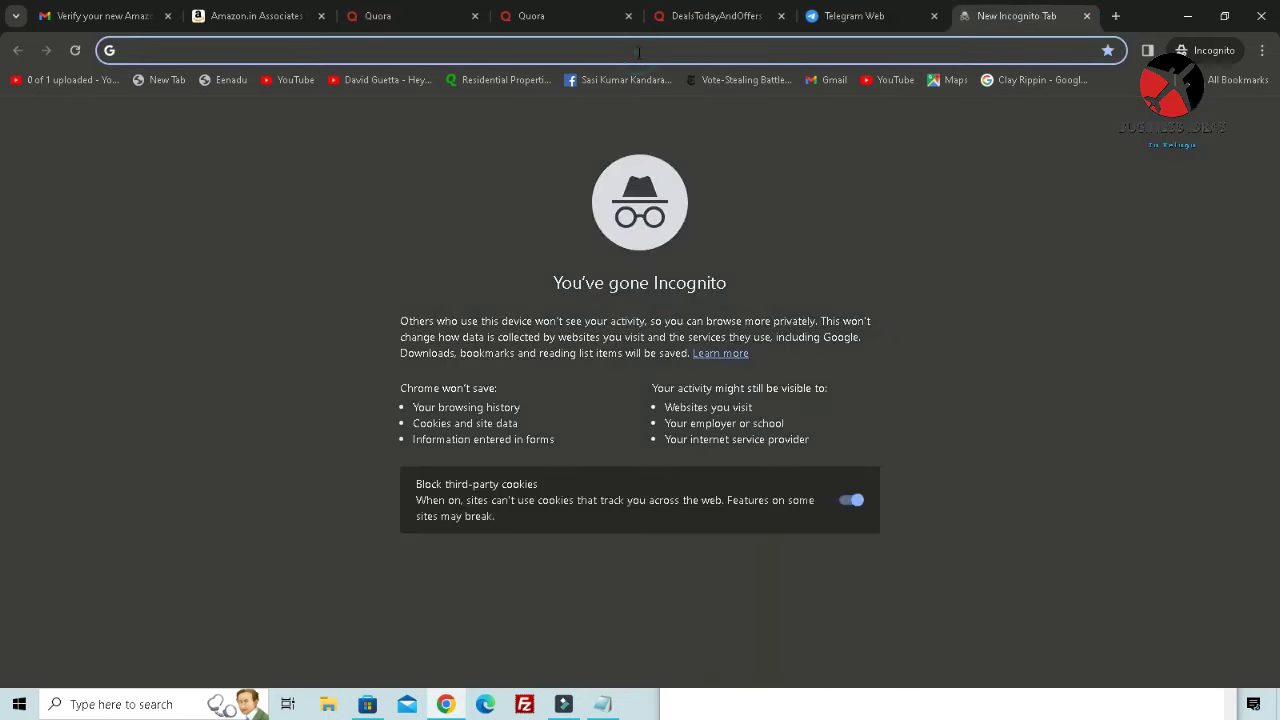
type("ch")
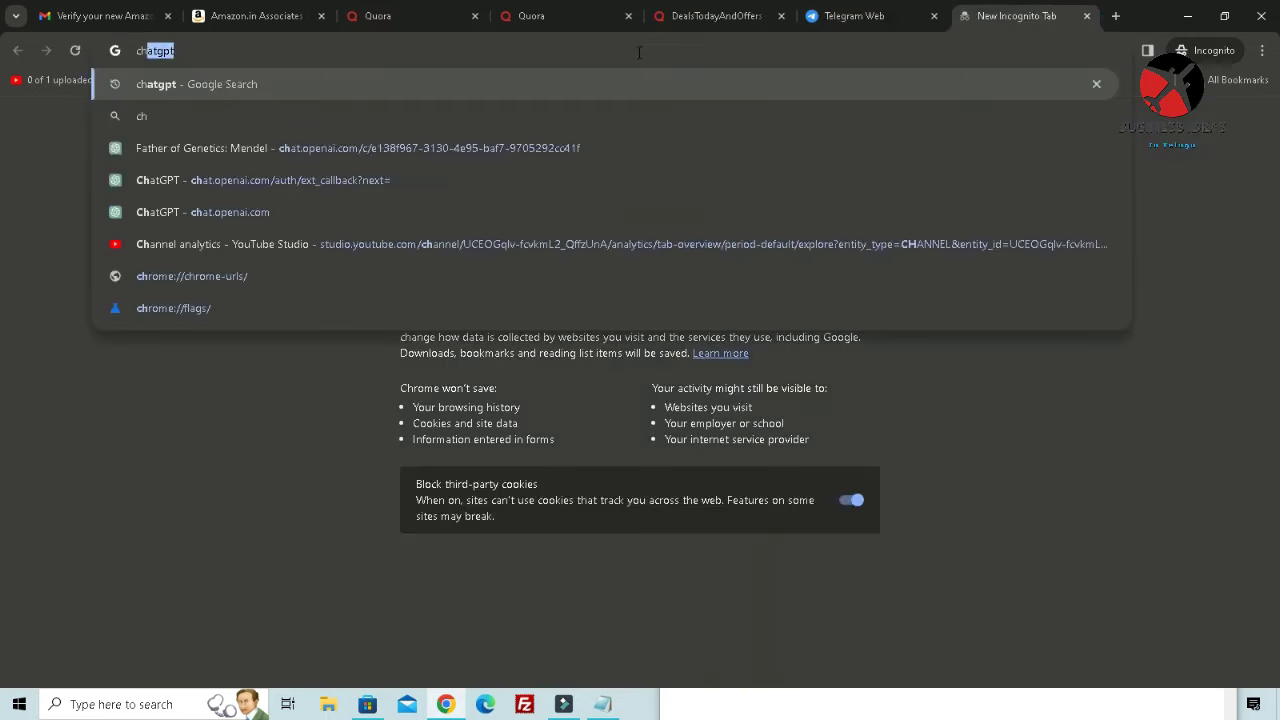
key("Return")
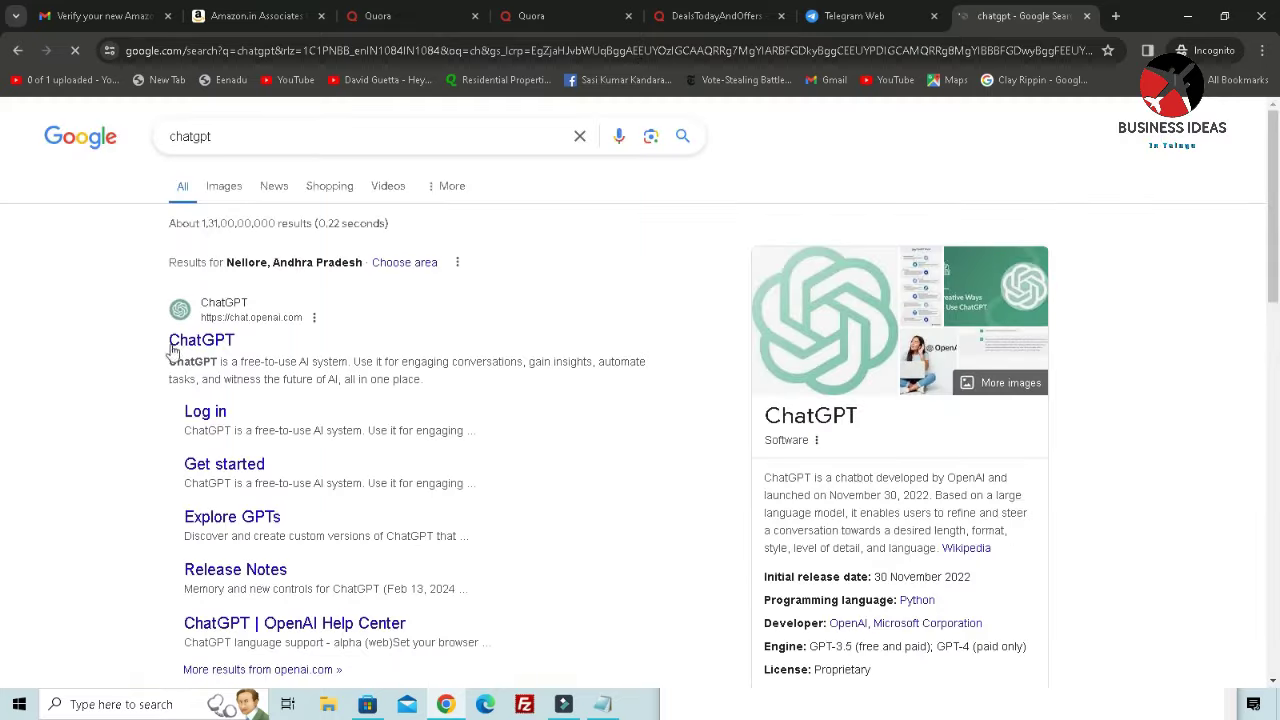
left_click(190, 342)
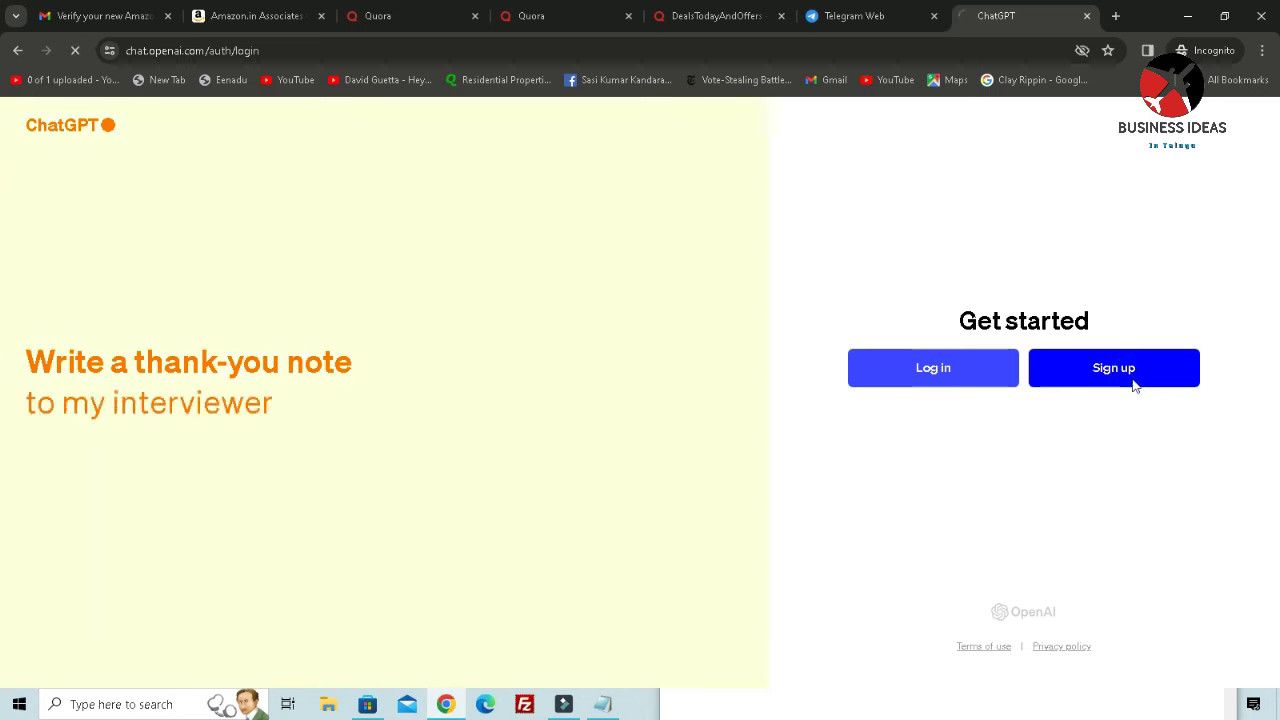
Sign up for ChatGPT with Google, enter the full name and birthday, and accept the terms.
left_click(590, 347)
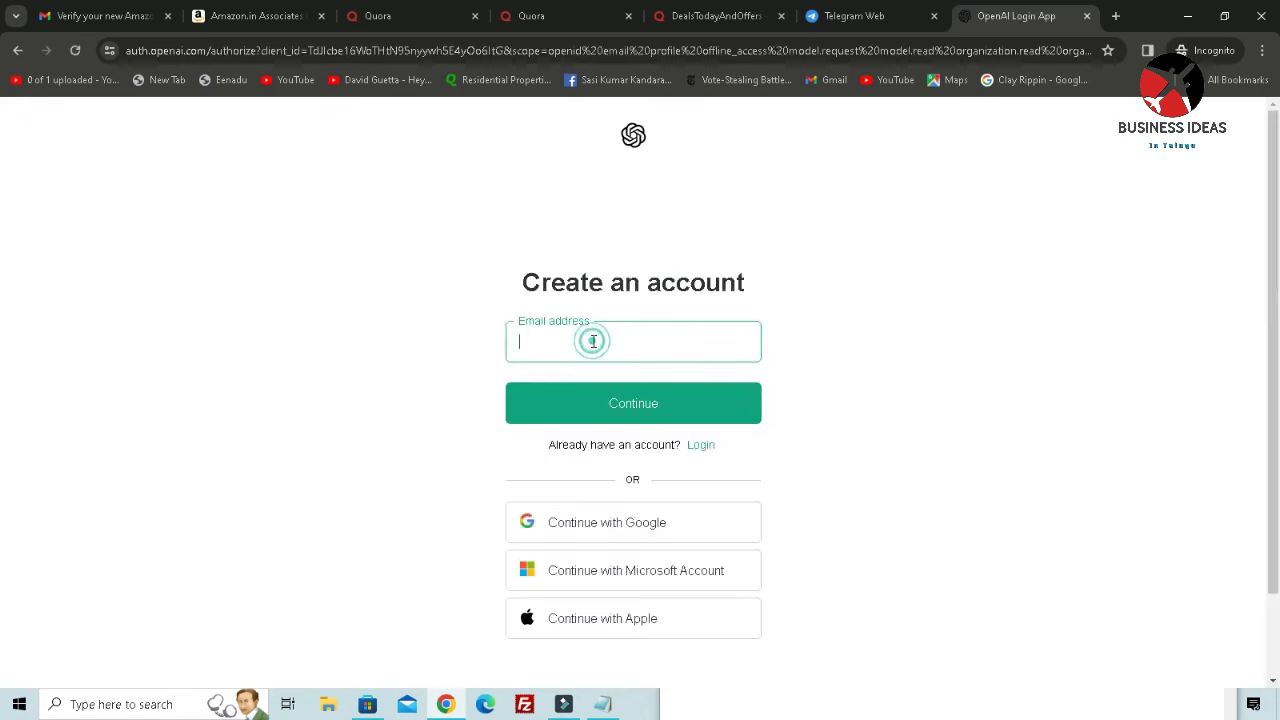
left_click(631, 537)
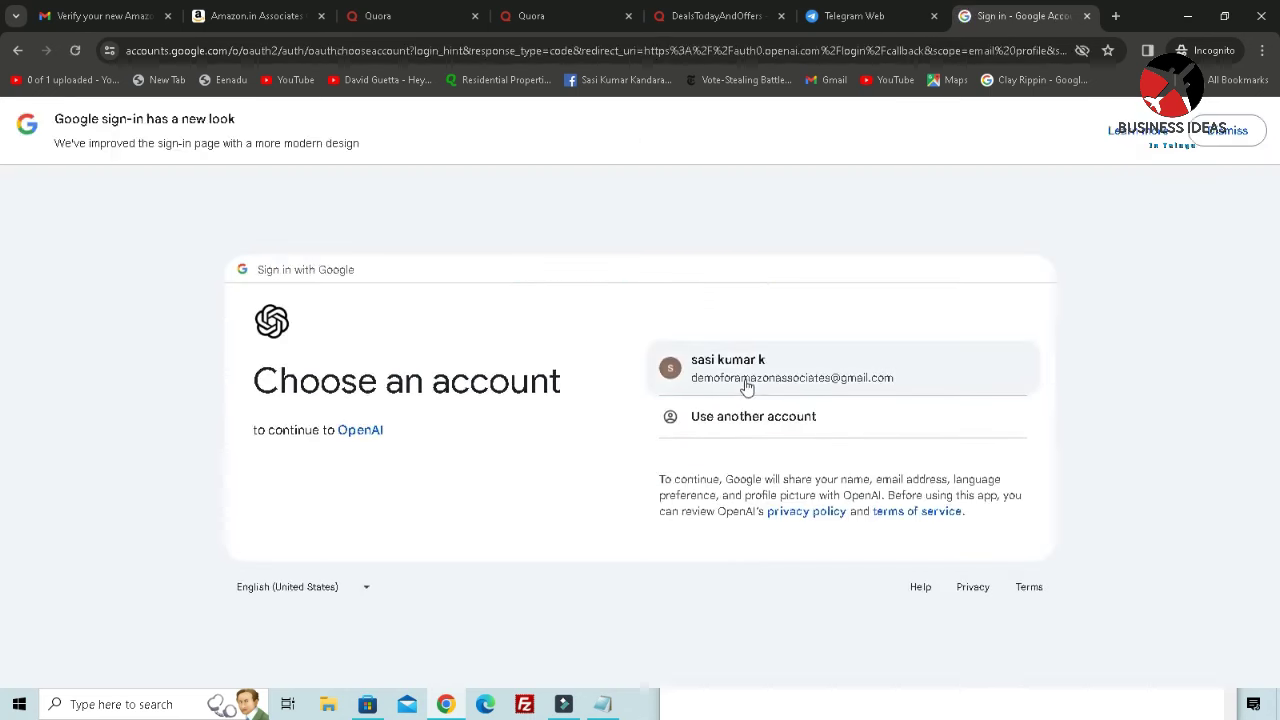
left_click(746, 387)
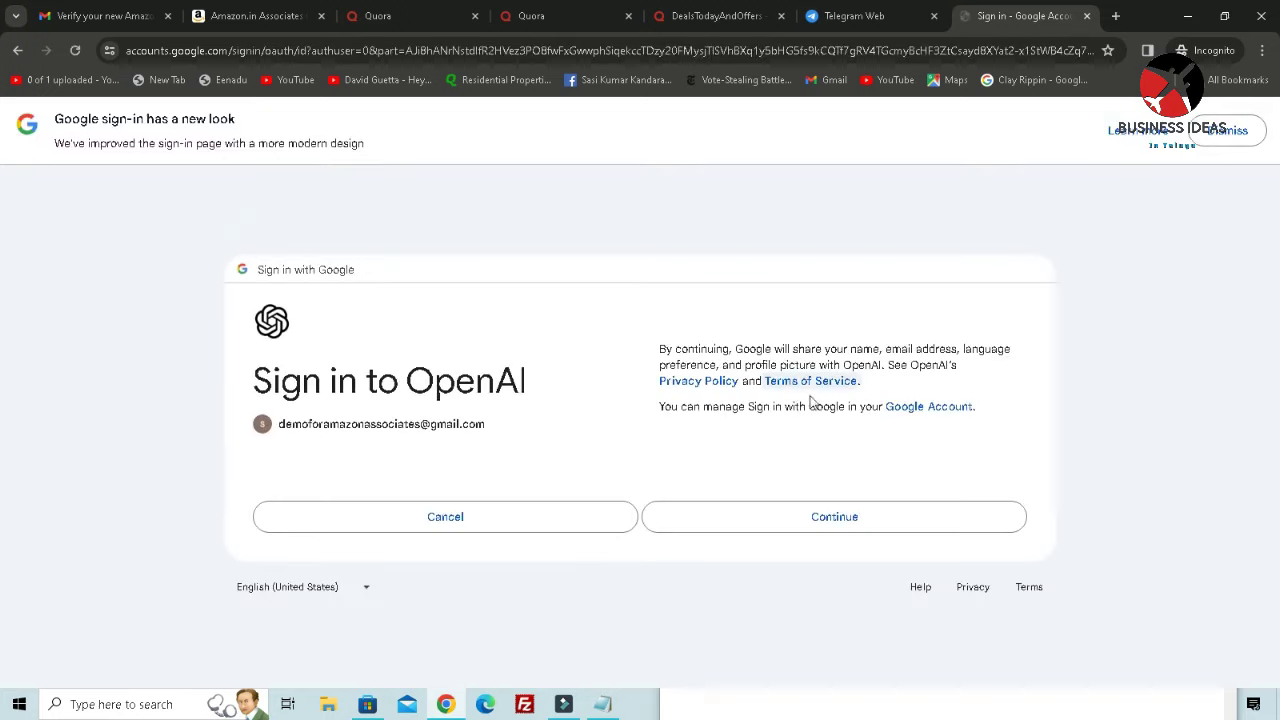
left_click(846, 524)
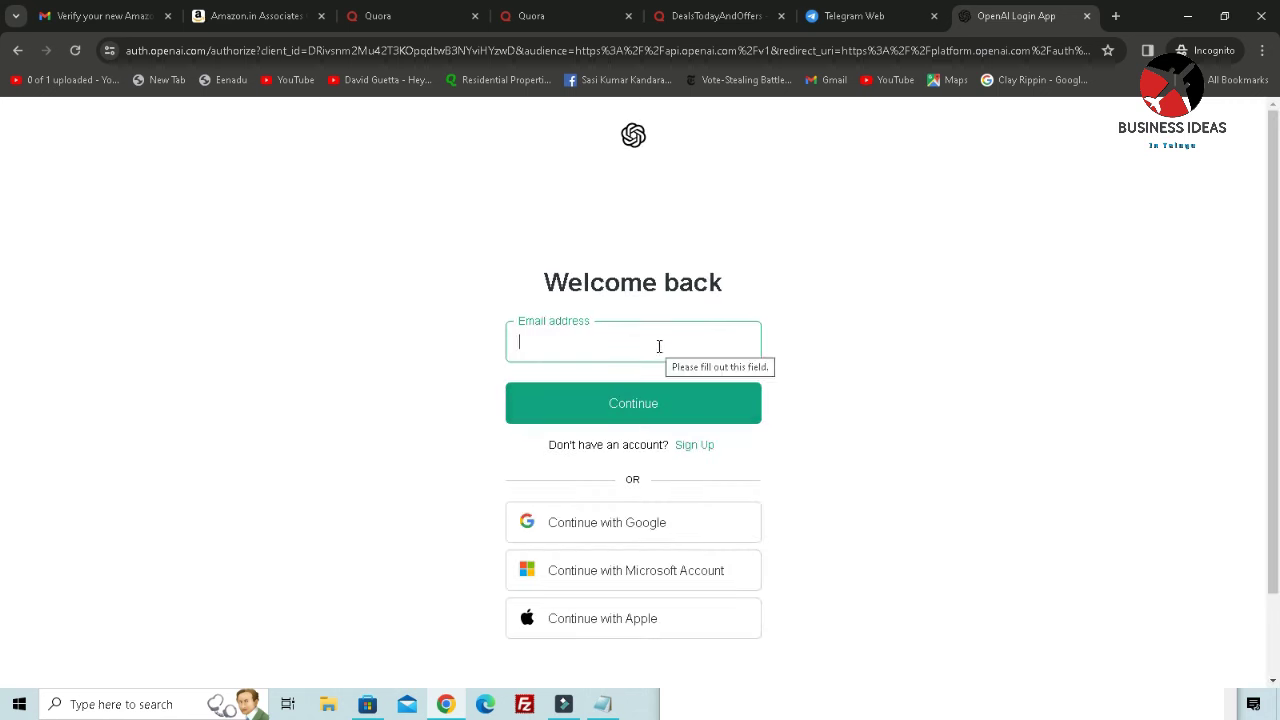
left_click(650, 535)
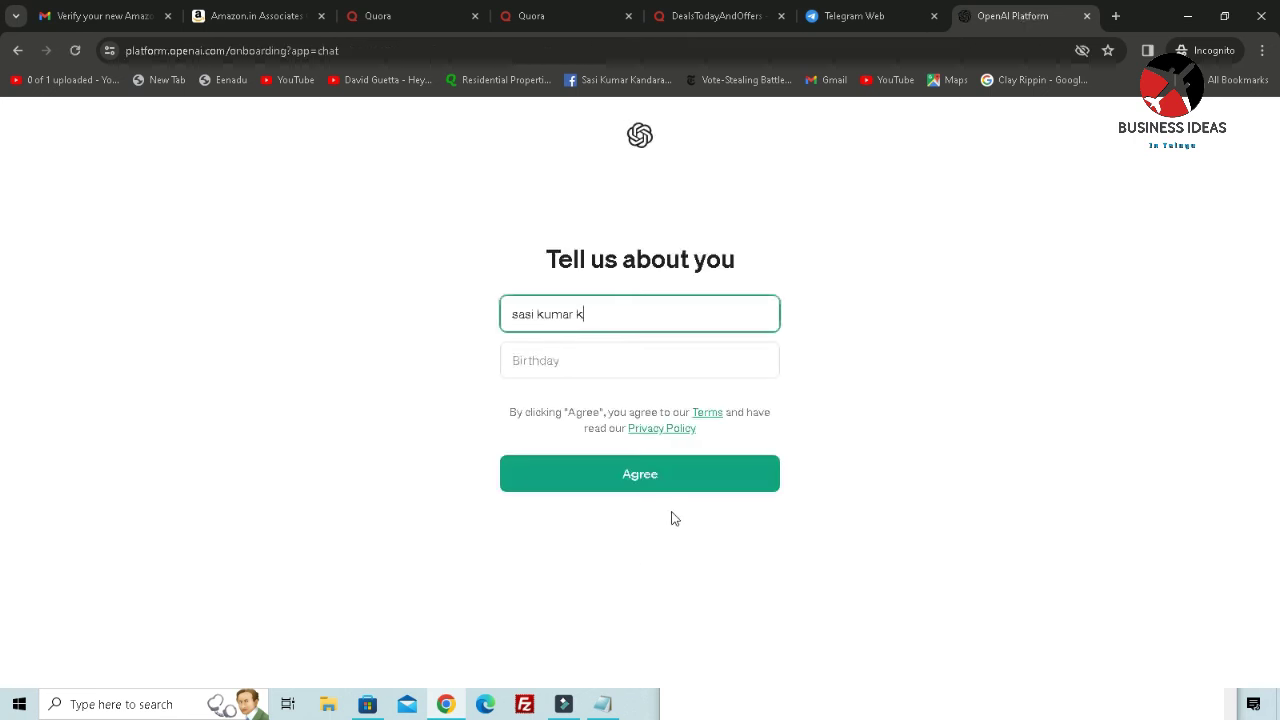
left_click(625, 374)
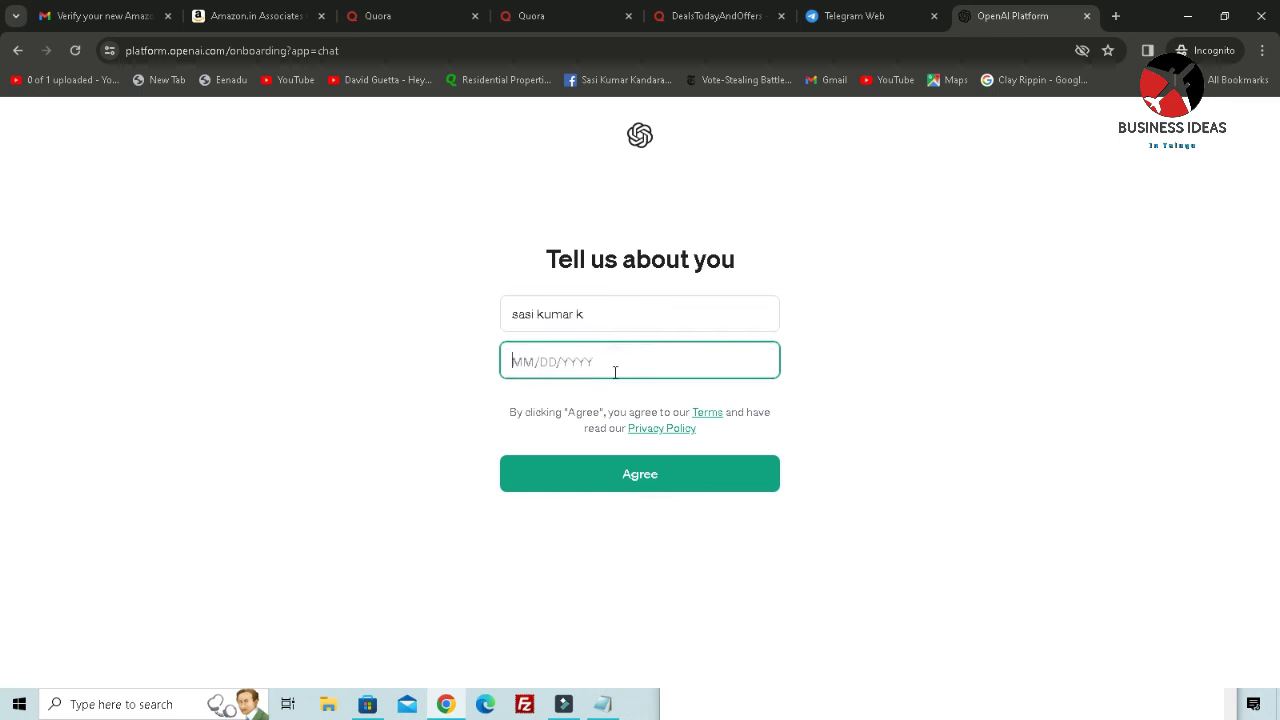
left_click(612, 479)
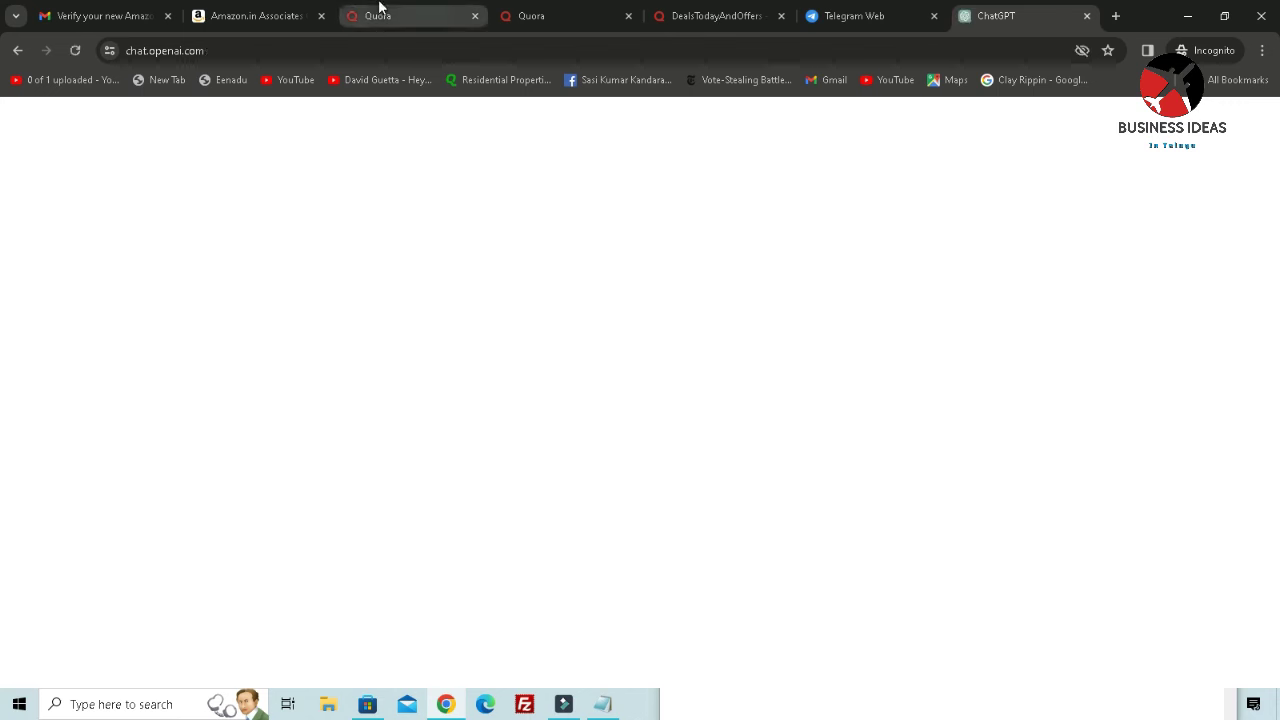
left_click(259, 23)
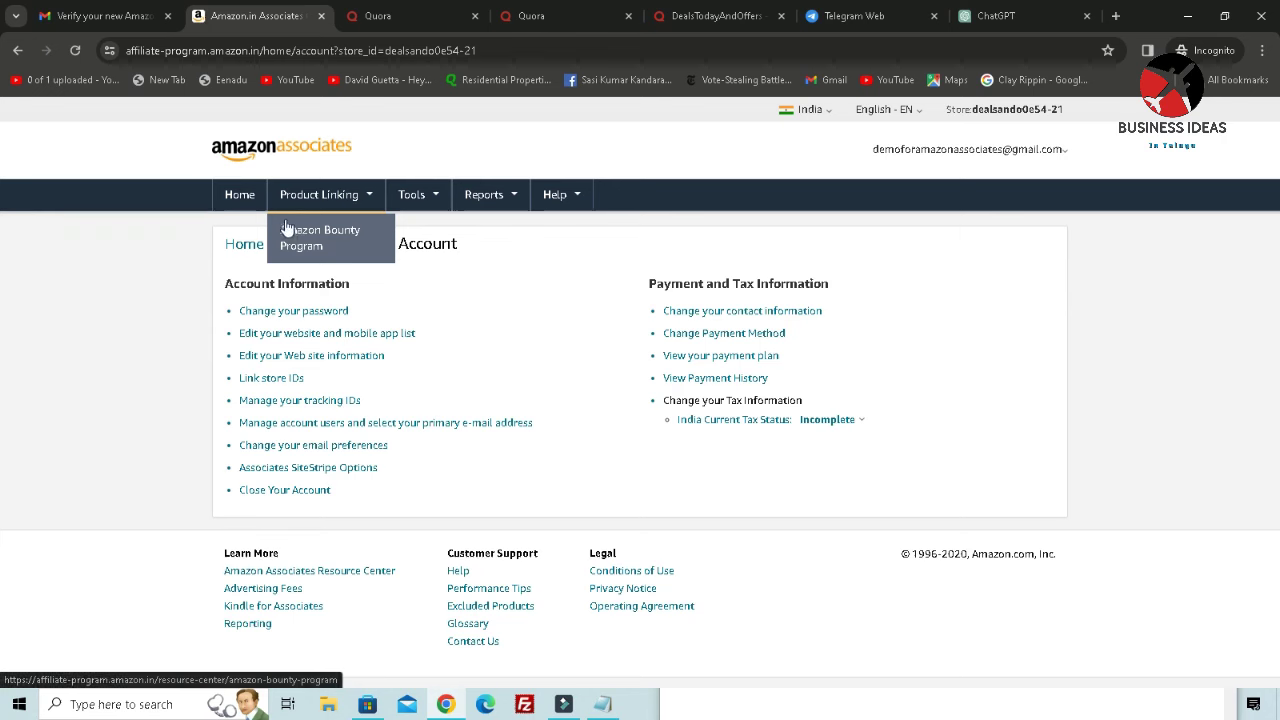
left_click(447, 14)
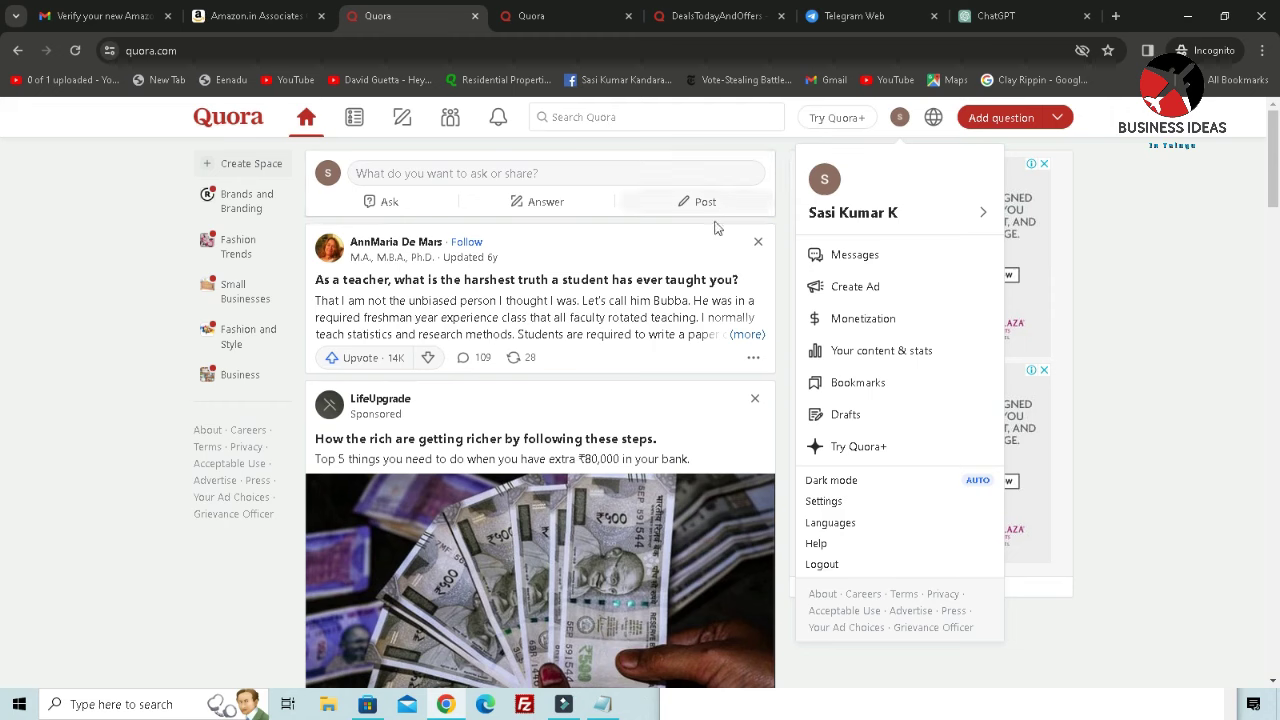
left_click(848, 16)
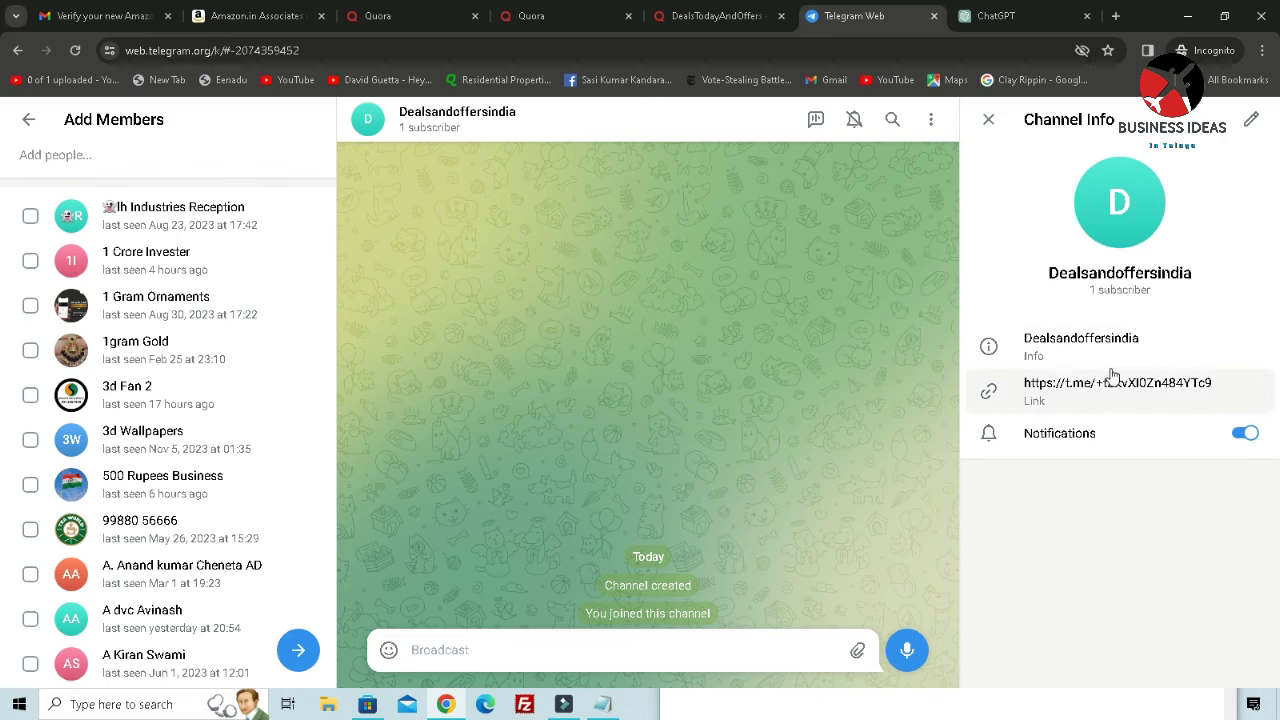
left_click(1016, 15)
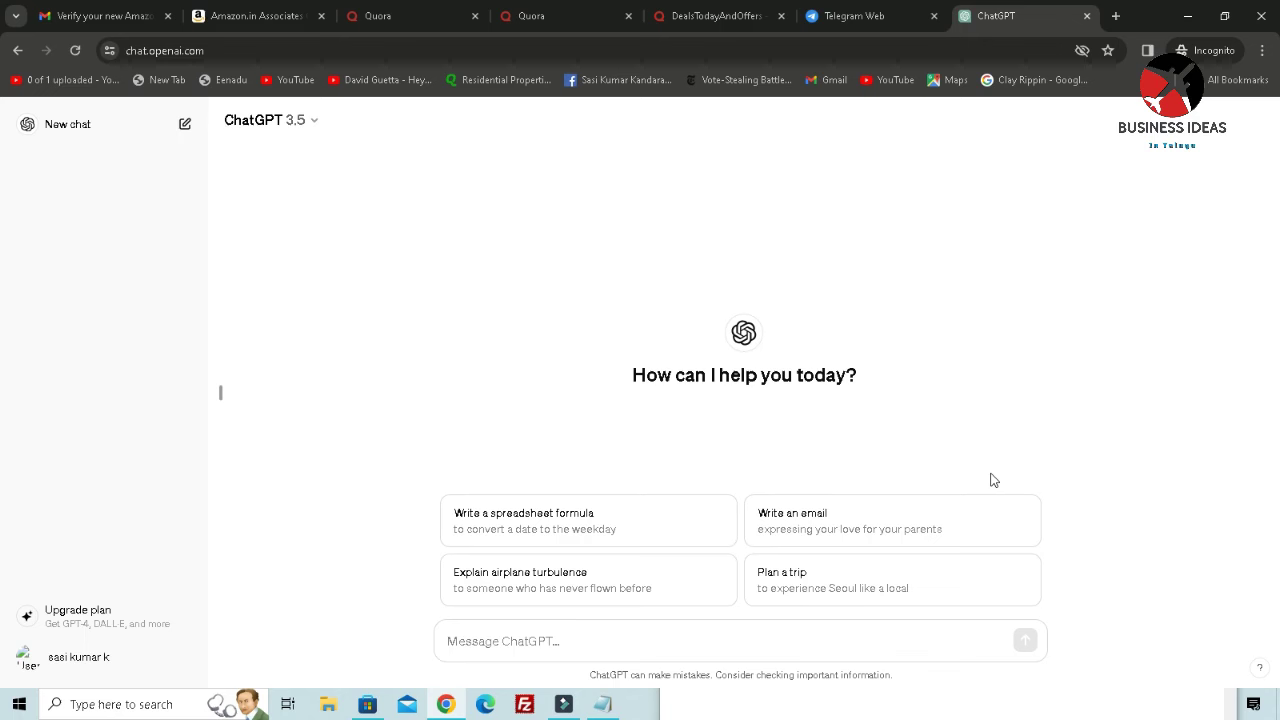
left_click(76, 15)
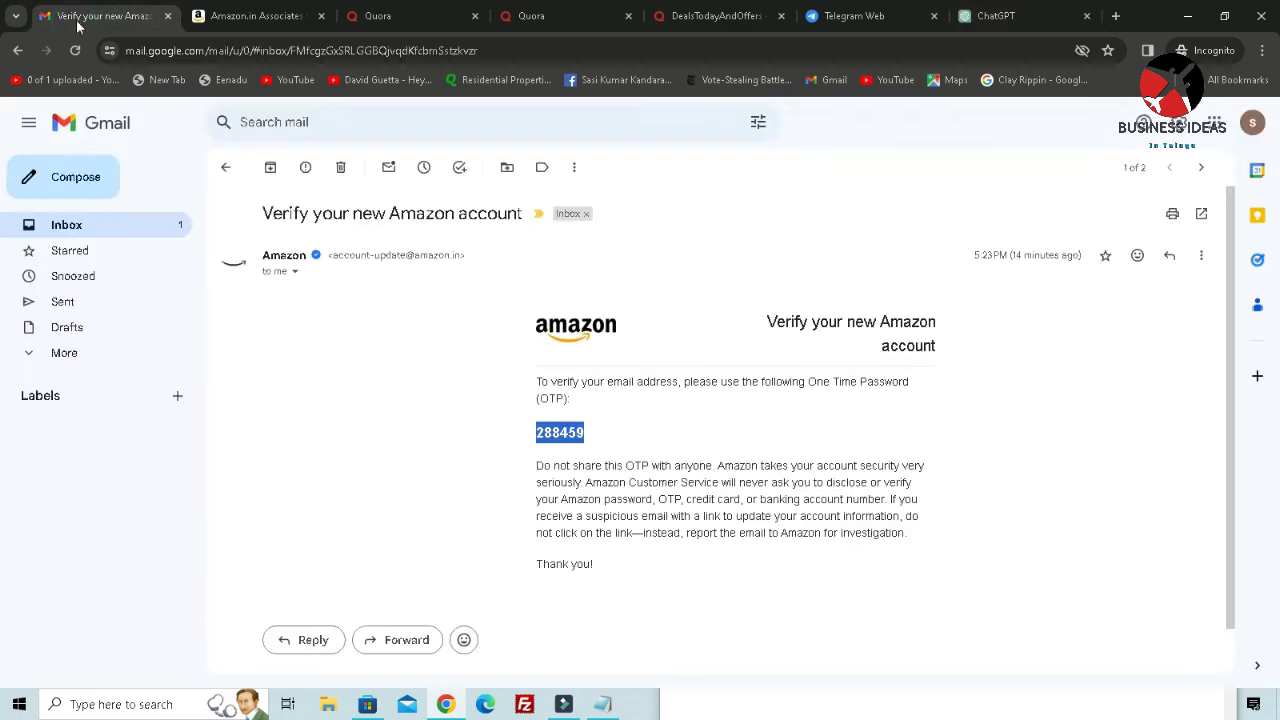
left_click(67, 226)
left_click(258, 15)
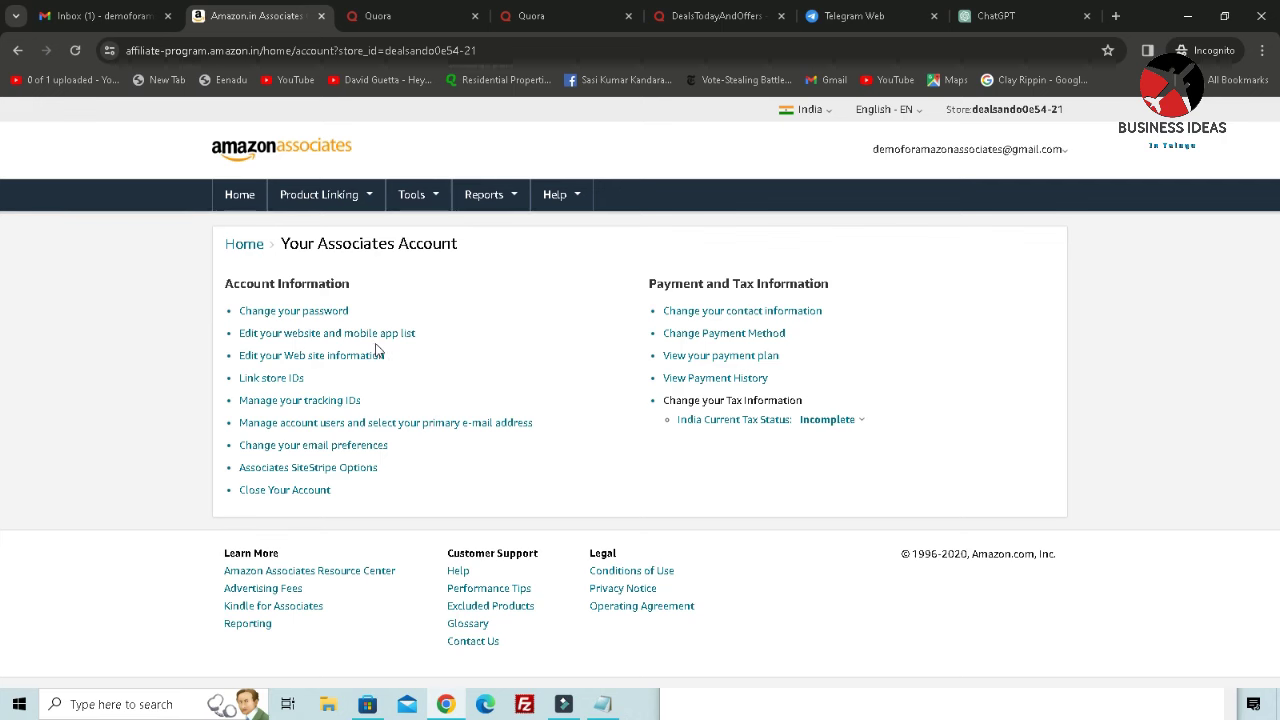
left_click(410, 15)
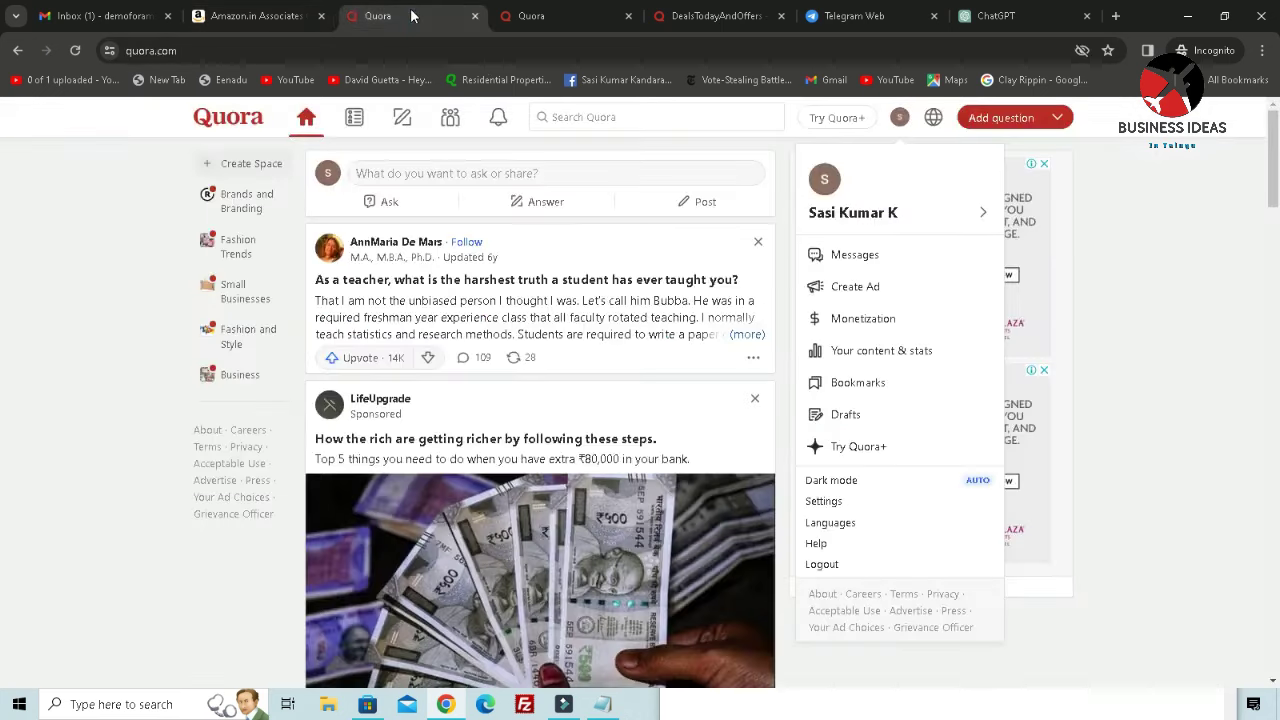
left_click(845, 18)
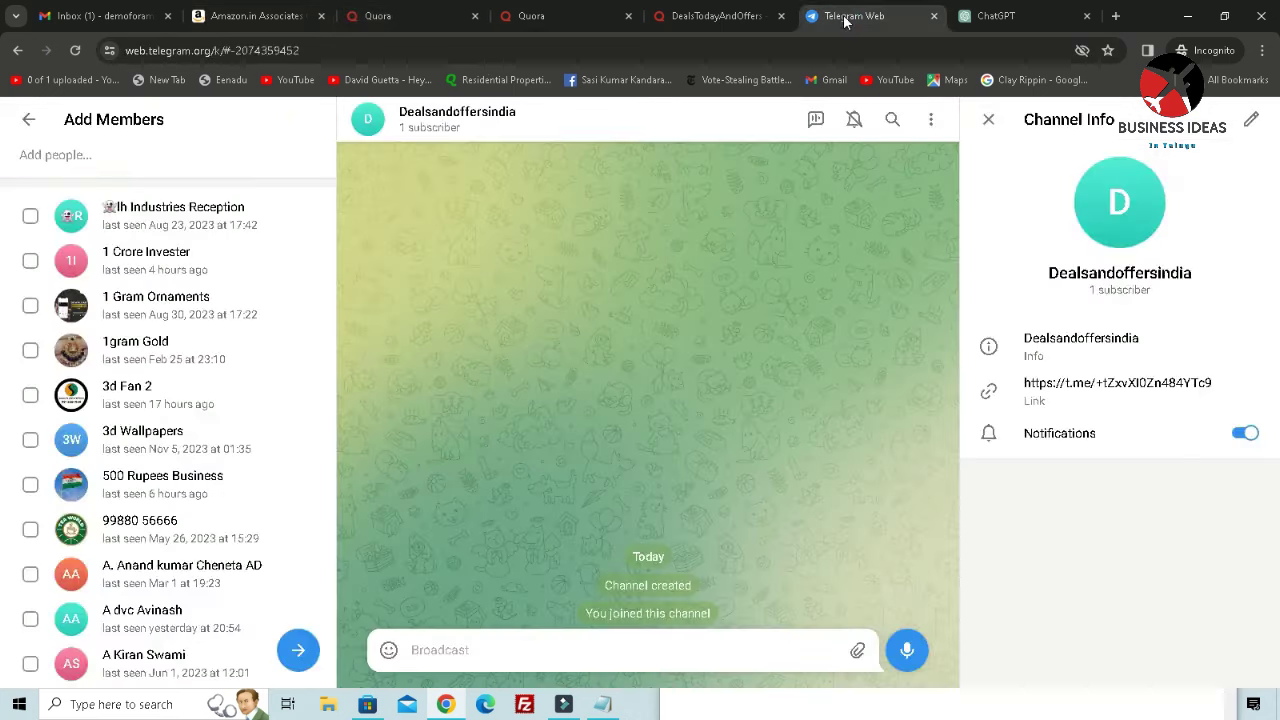
left_click(983, 20)
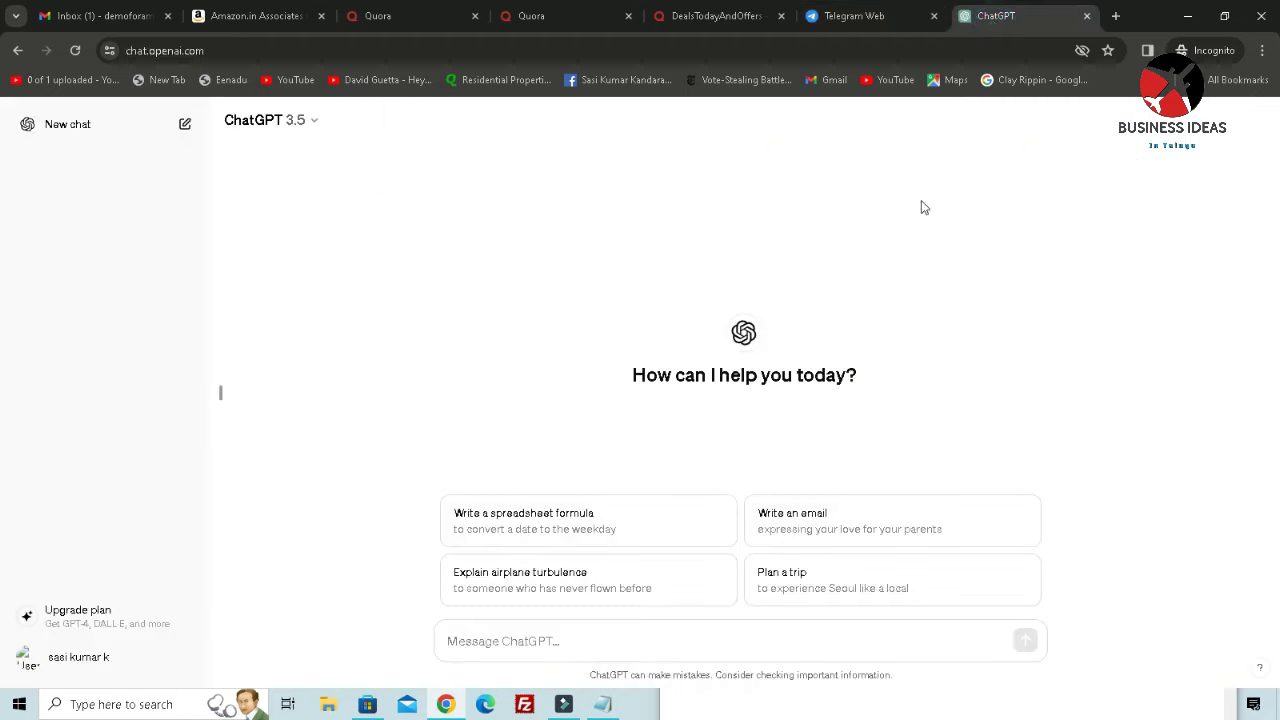
left_click(420, 18)
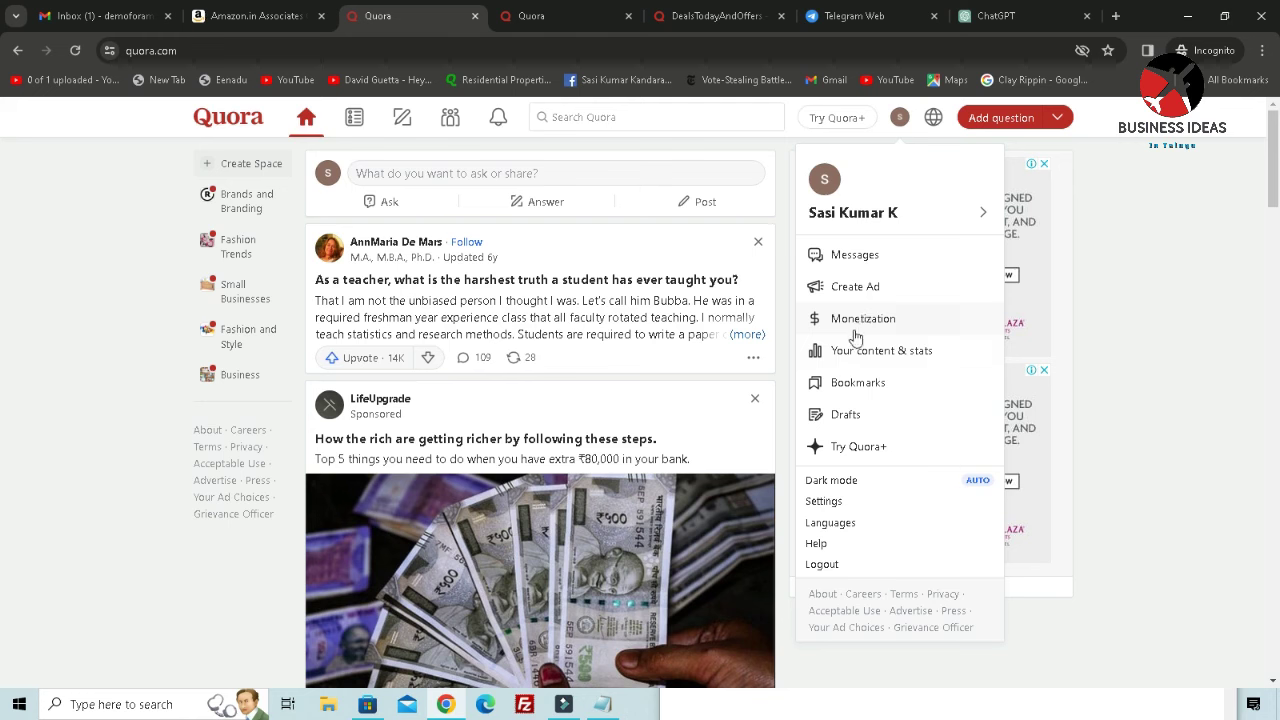
From Quora's Monetization option, set the country of residence to India and submit.
left_click(867, 318)
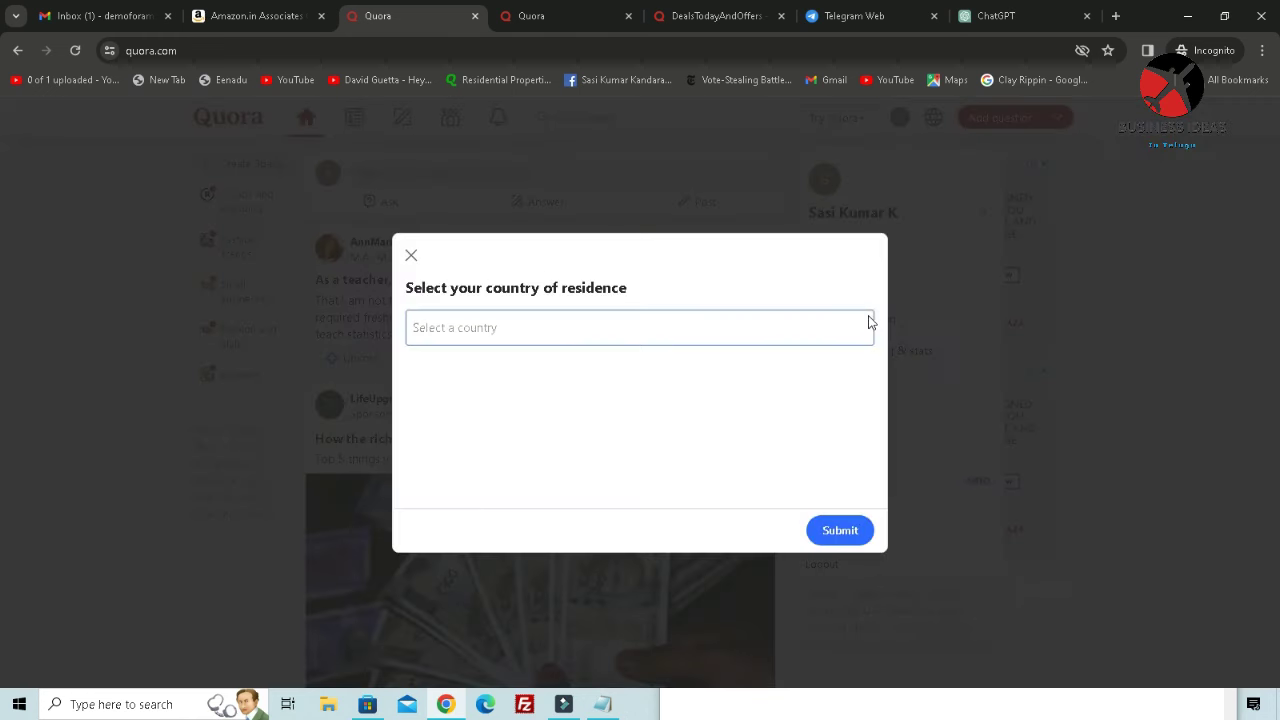
left_click(732, 331)
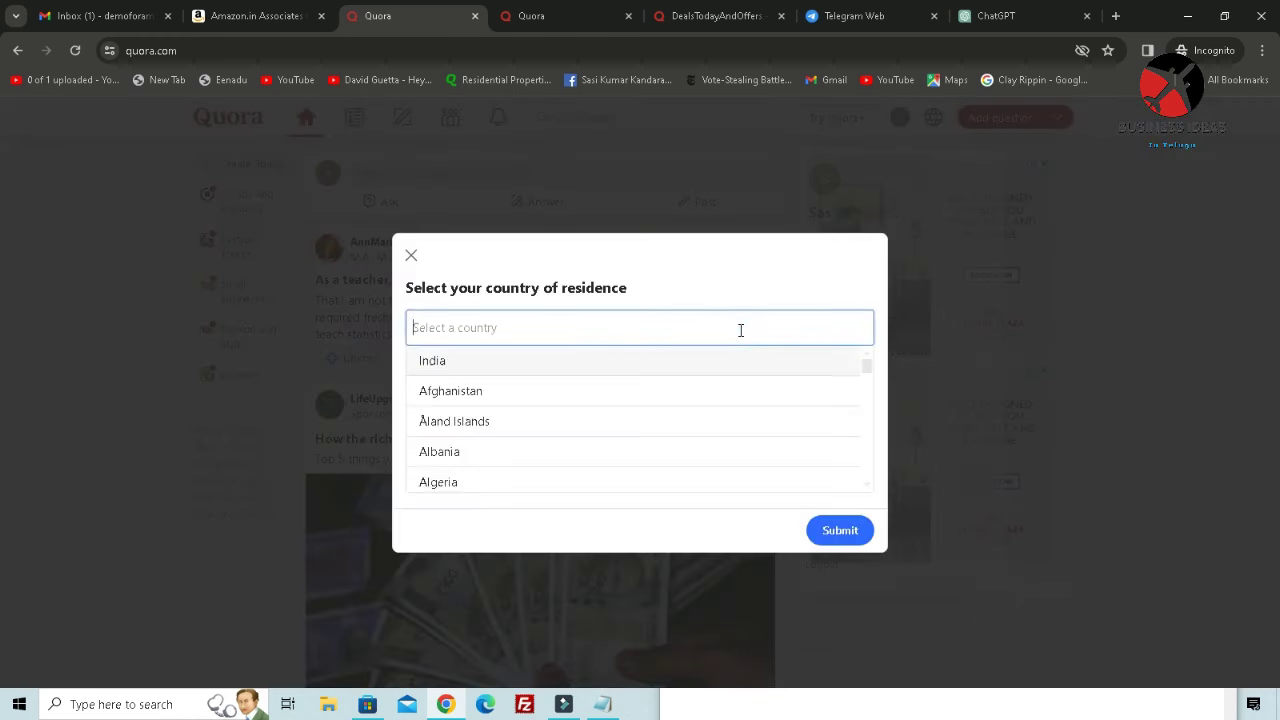
left_click(443, 360)
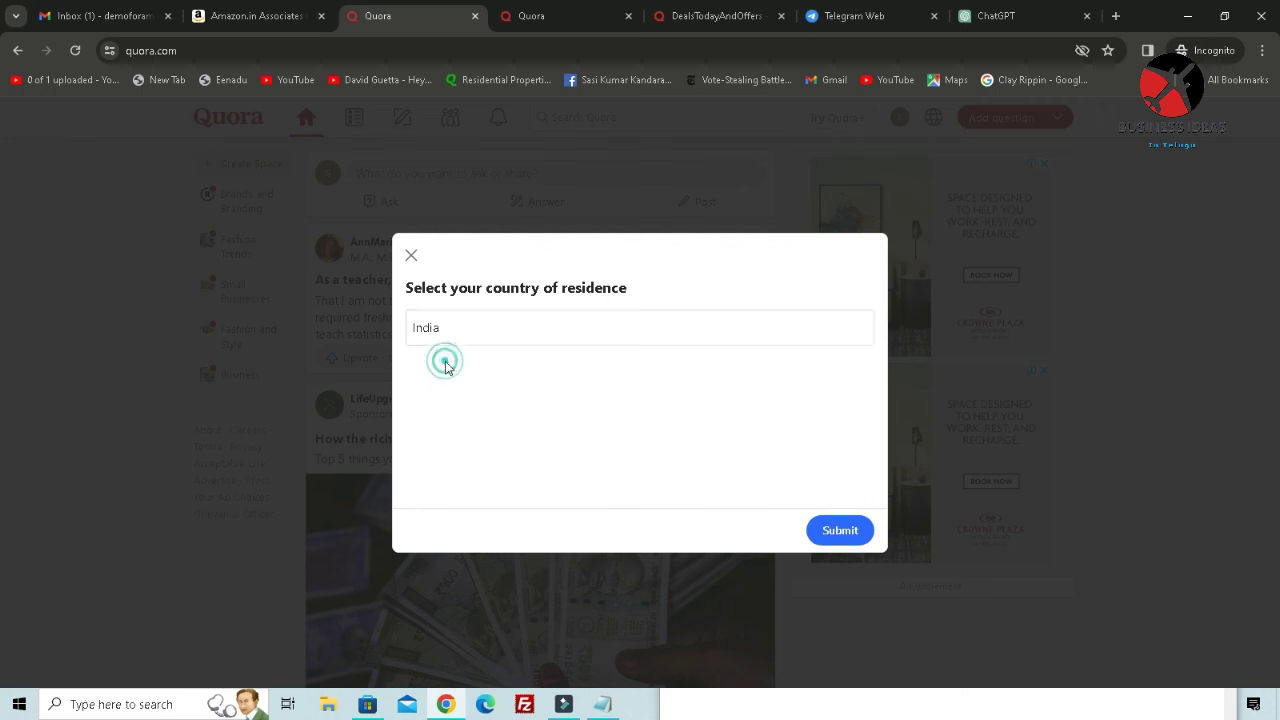
left_click(845, 532)
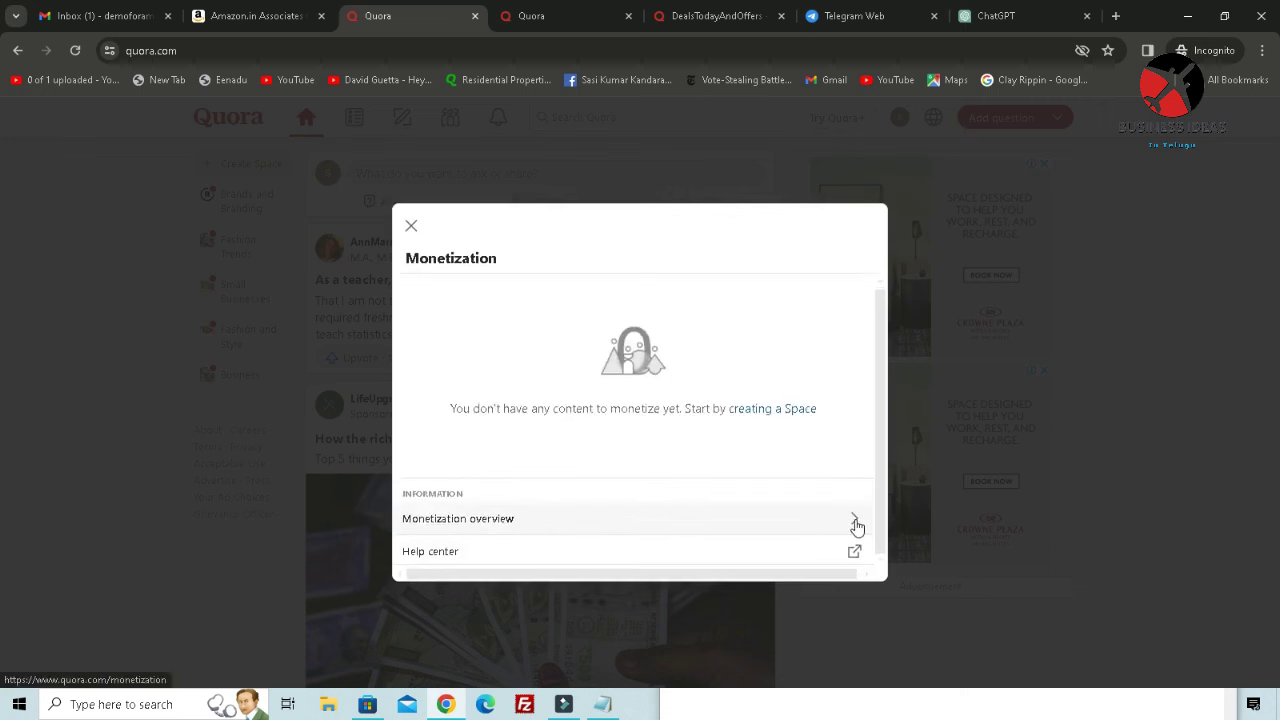
Open the Monetization overview page 'Get paid for the perspective you bring'.
left_click(838, 528)
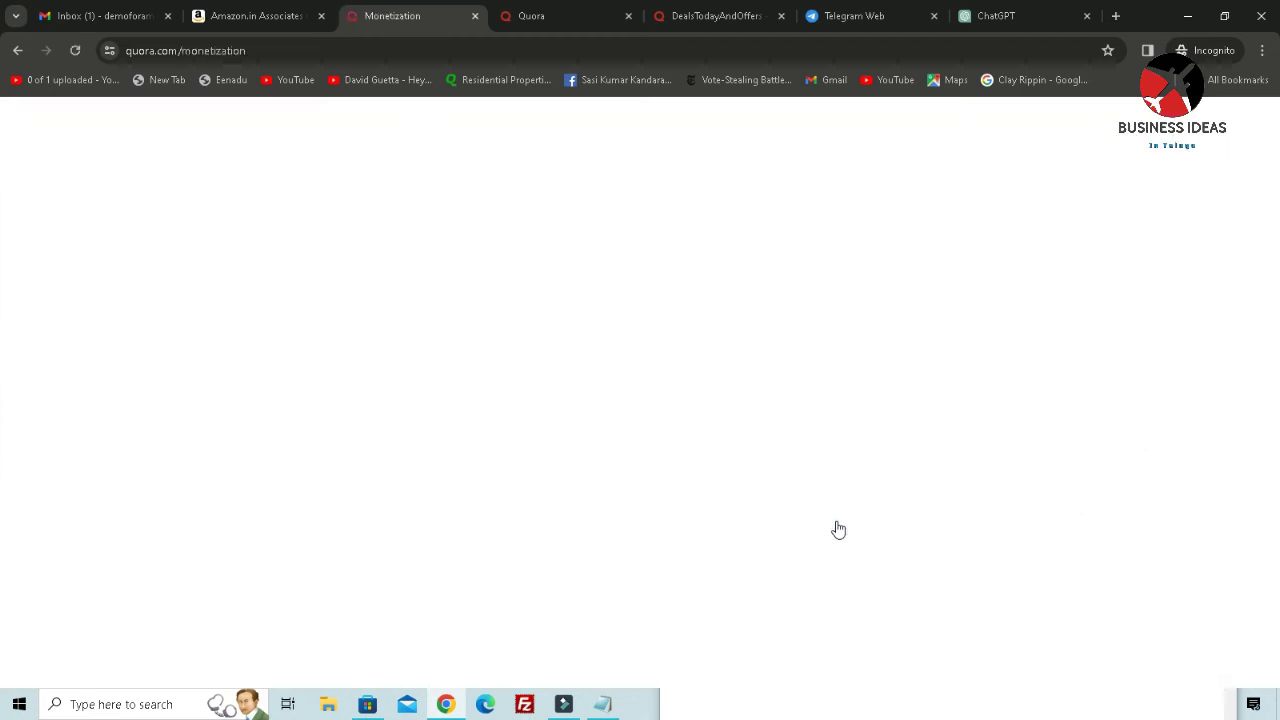
left_click(655, 401)
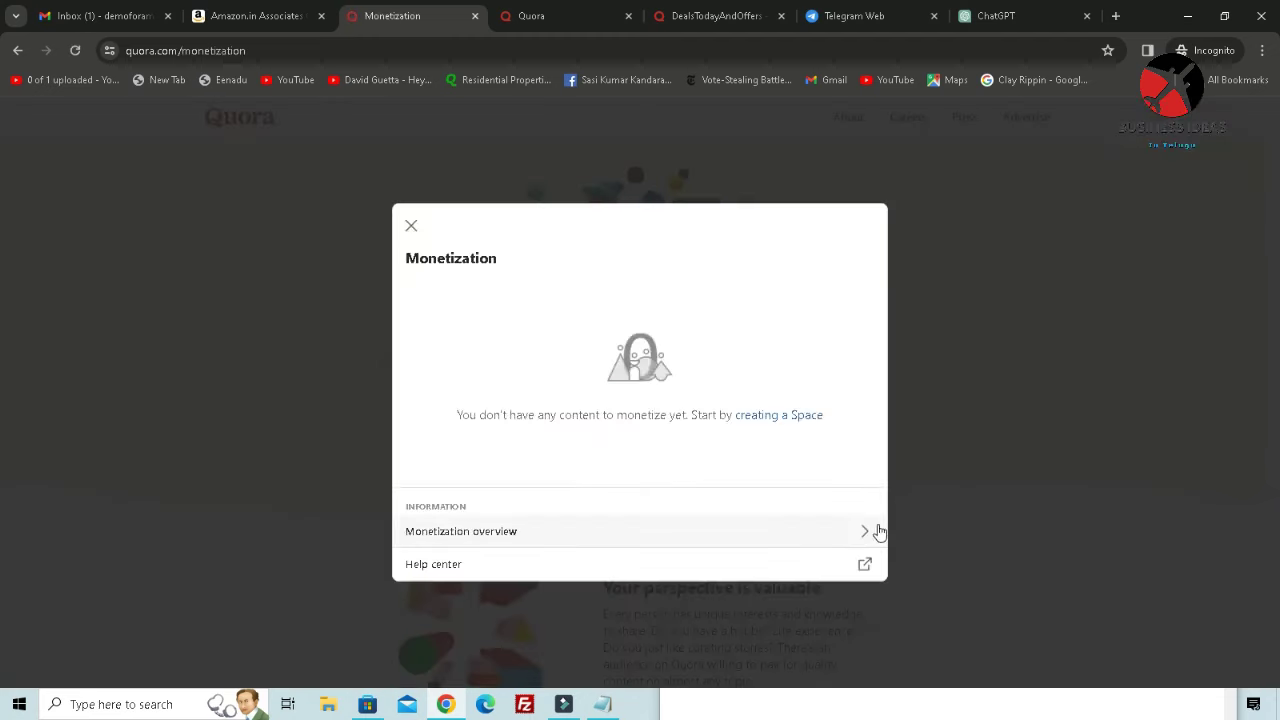
left_click(410, 229)
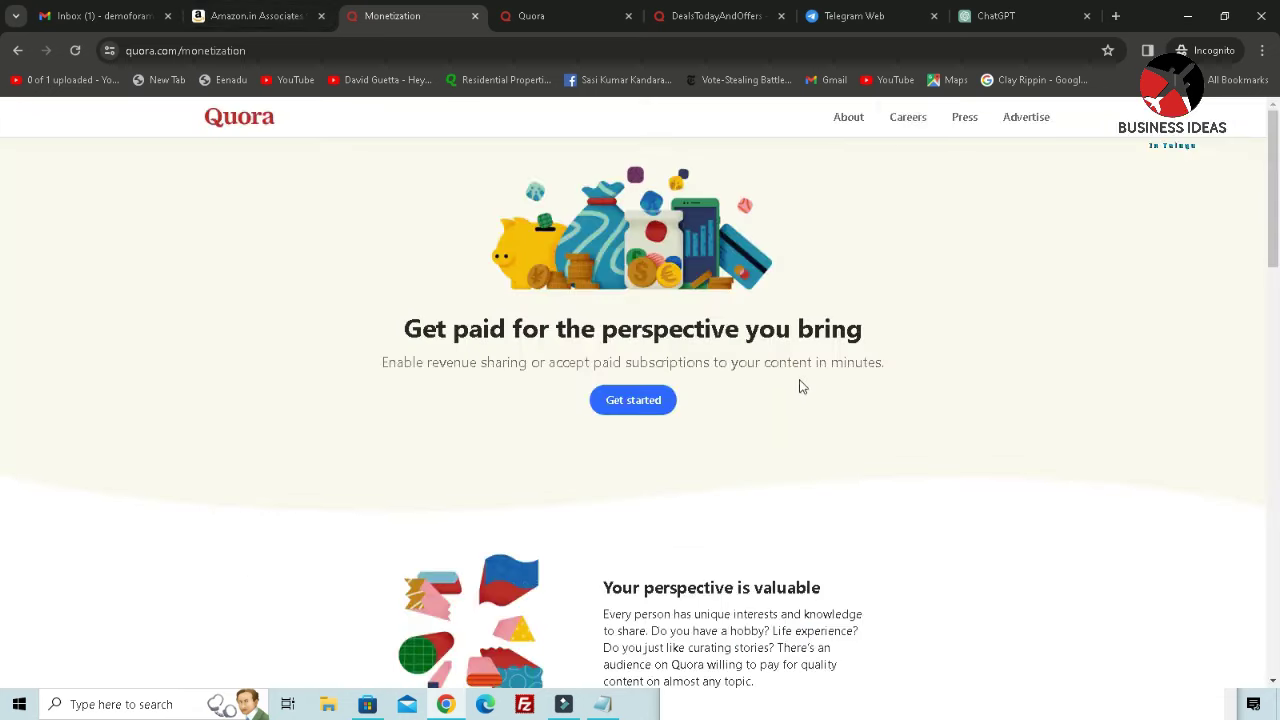
scroll(805, 388, "down", 10)
scroll(813, 391, "down", 5)
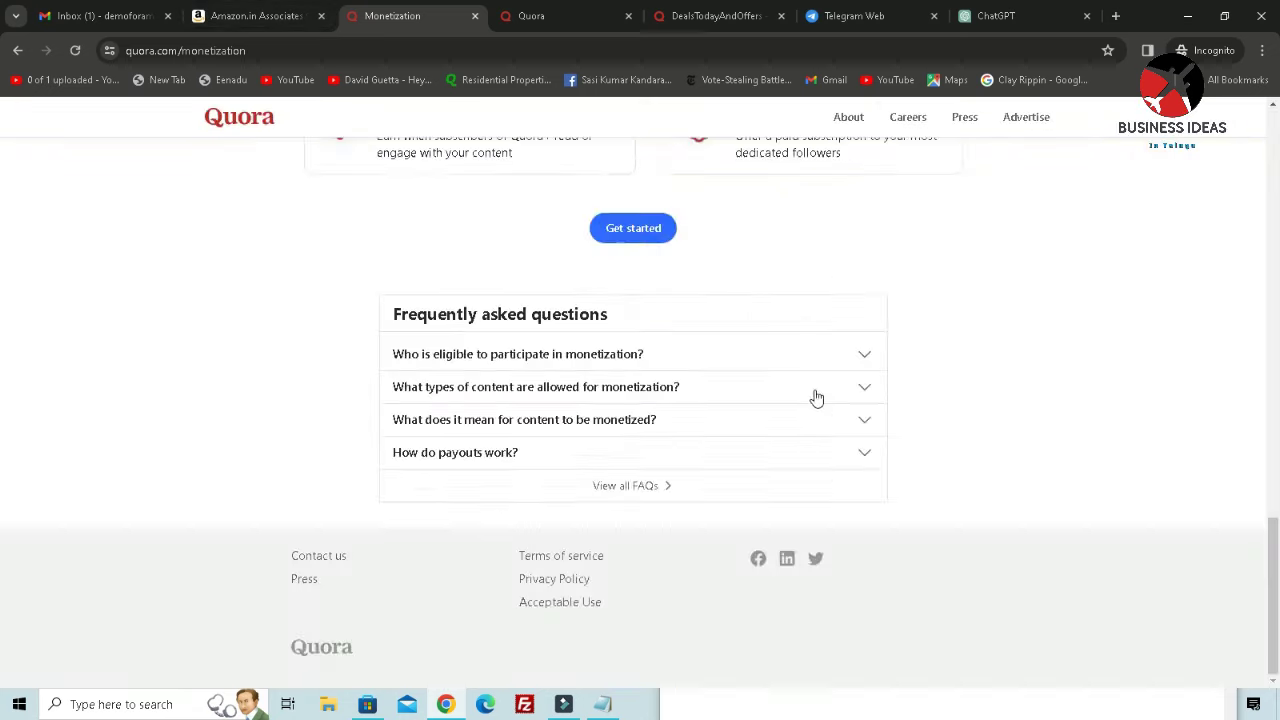
left_click(654, 231)
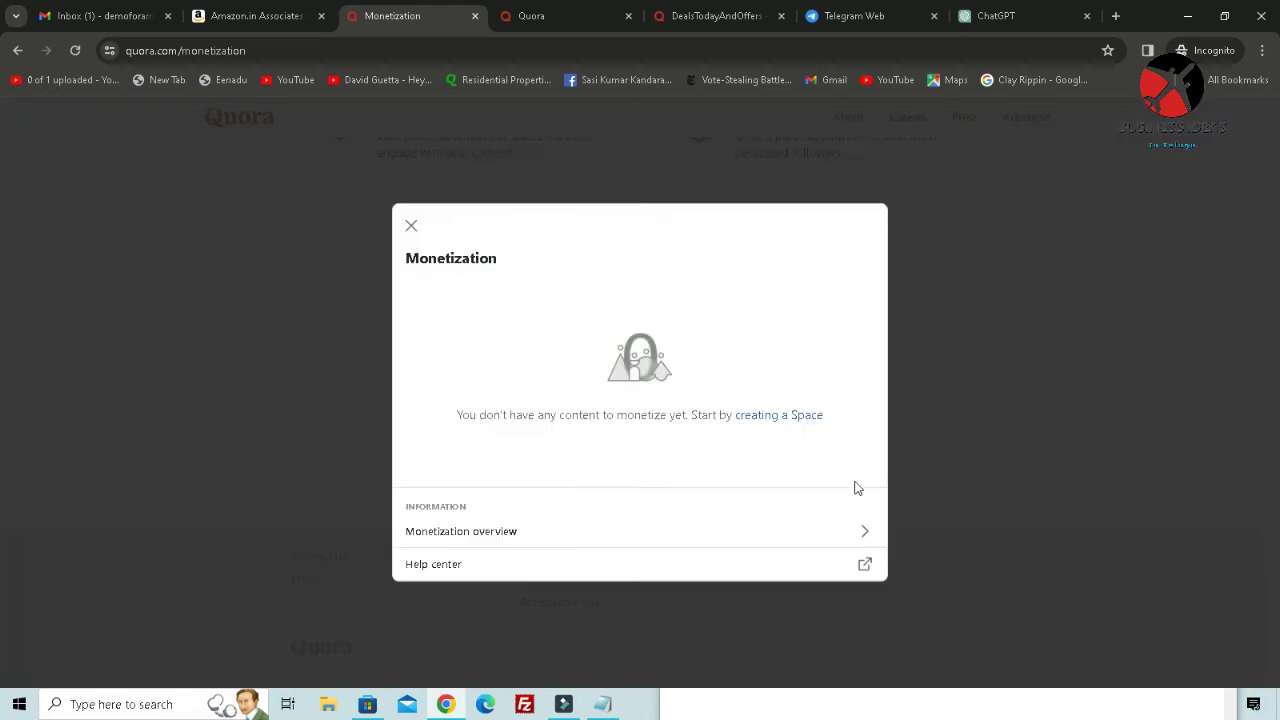
left_click(860, 534)
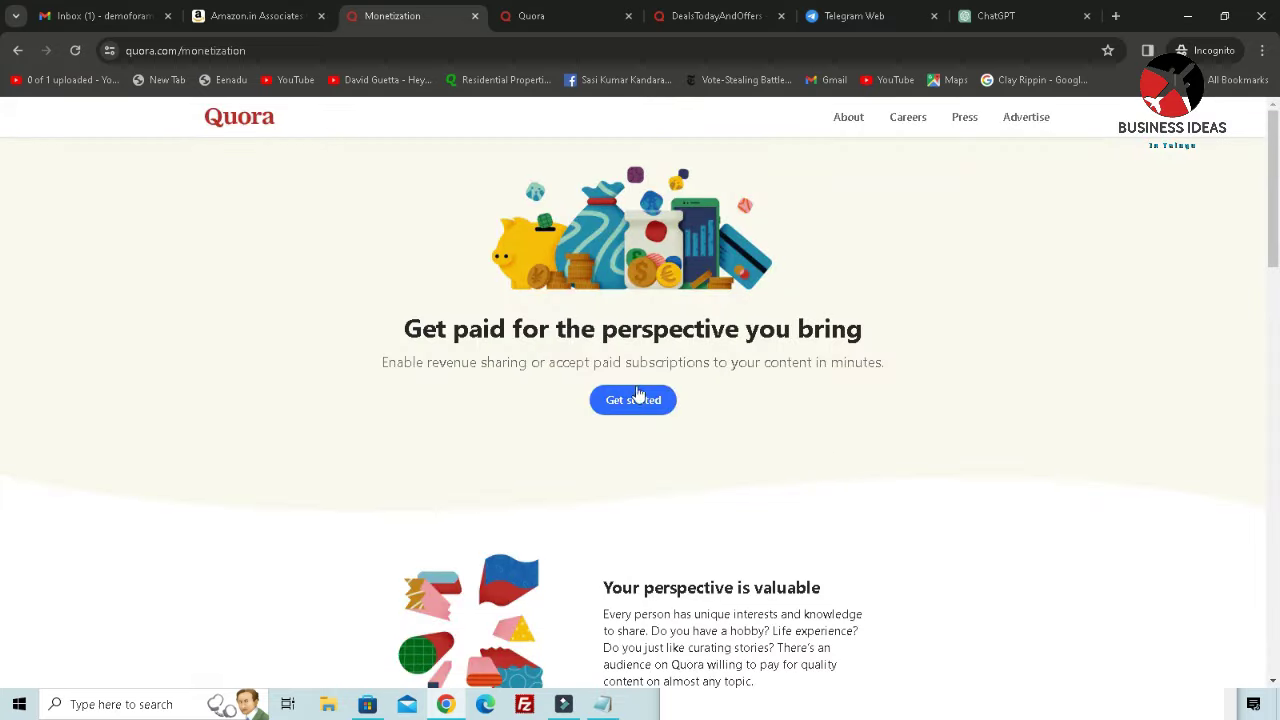
left_click(634, 398)
Create DealsTodayAndOffers's Space with the description 'here we found the offers'.
left_click(806, 420)
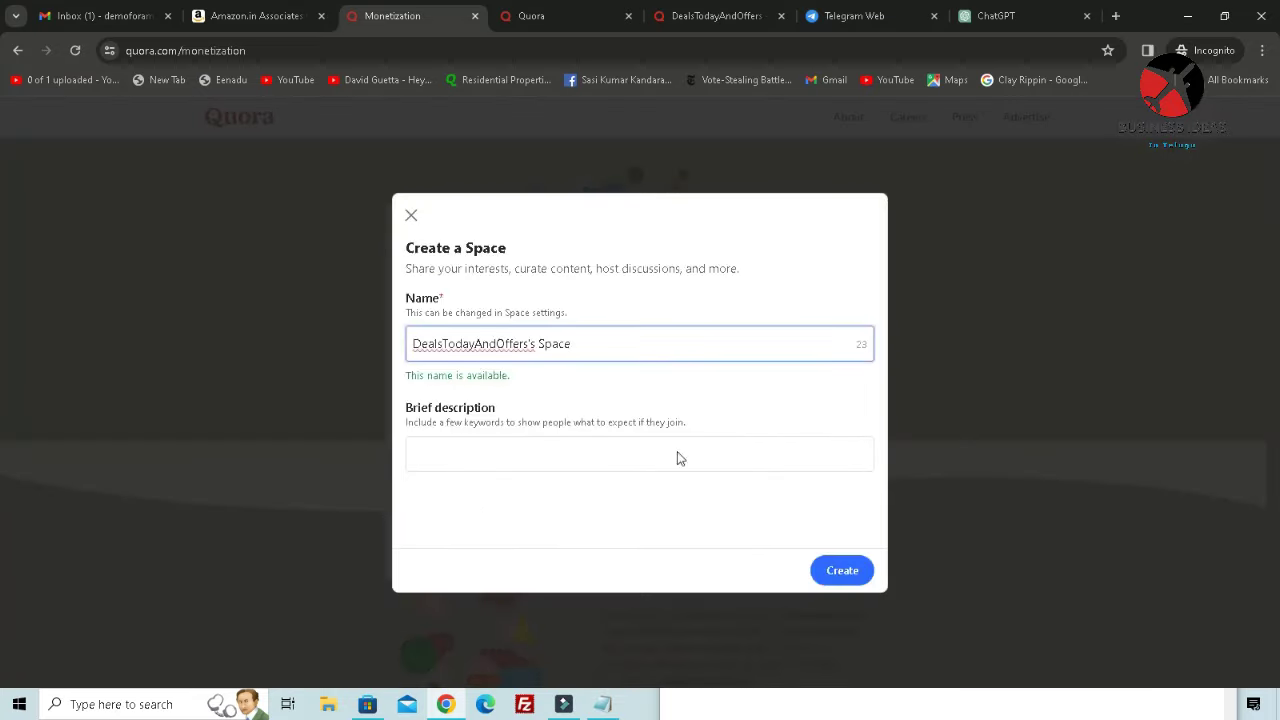
left_click(508, 449)
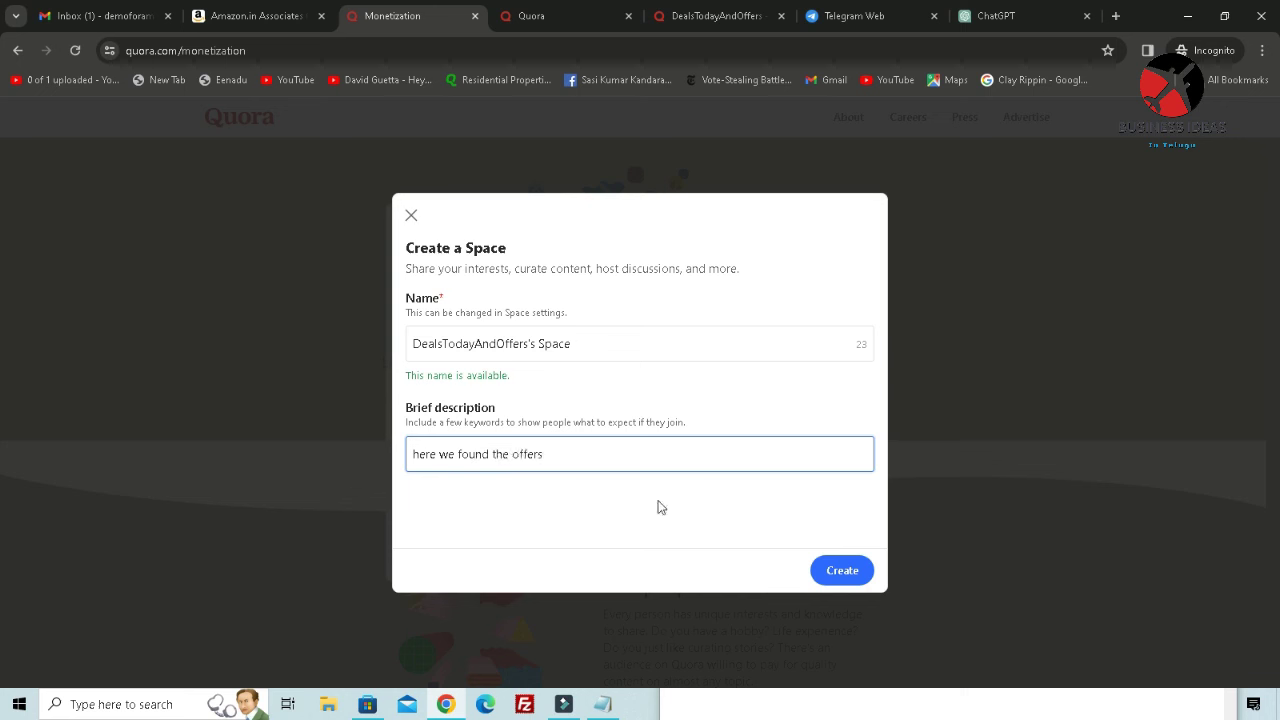
left_click(843, 573)
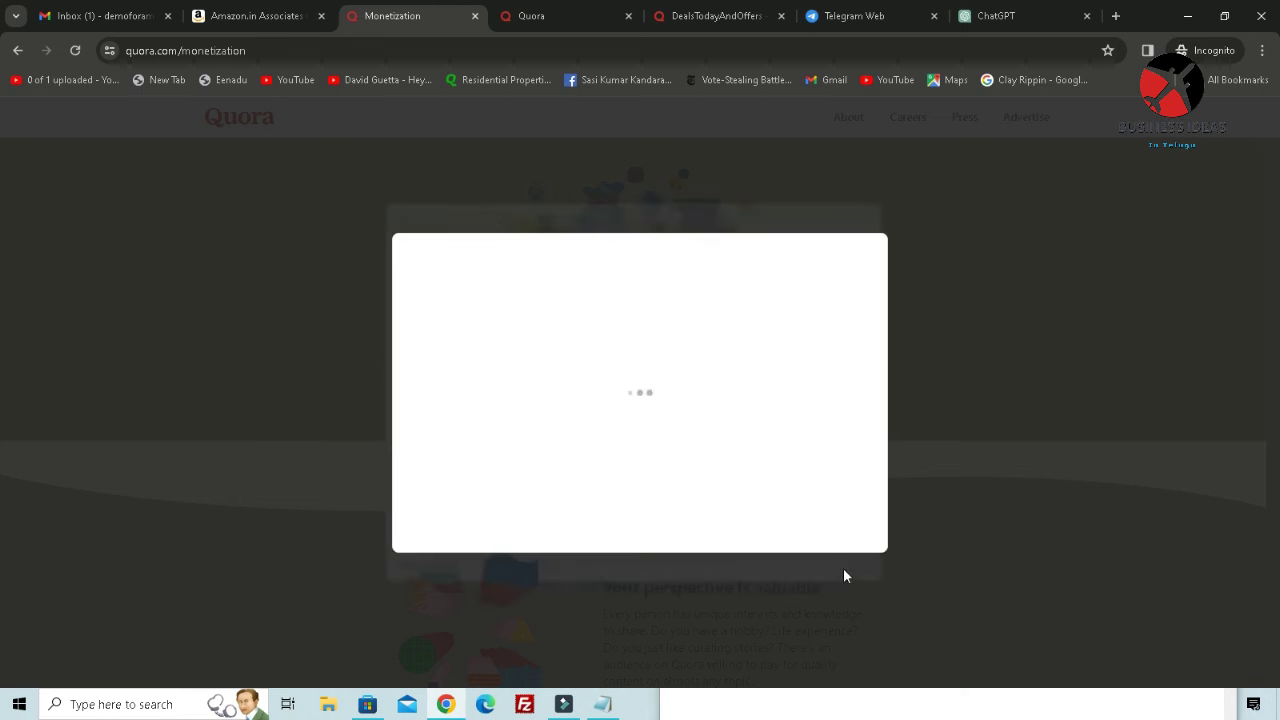
Copy the Space's invite link, skip inviting contributors, and begin another Space.
left_click(846, 366)
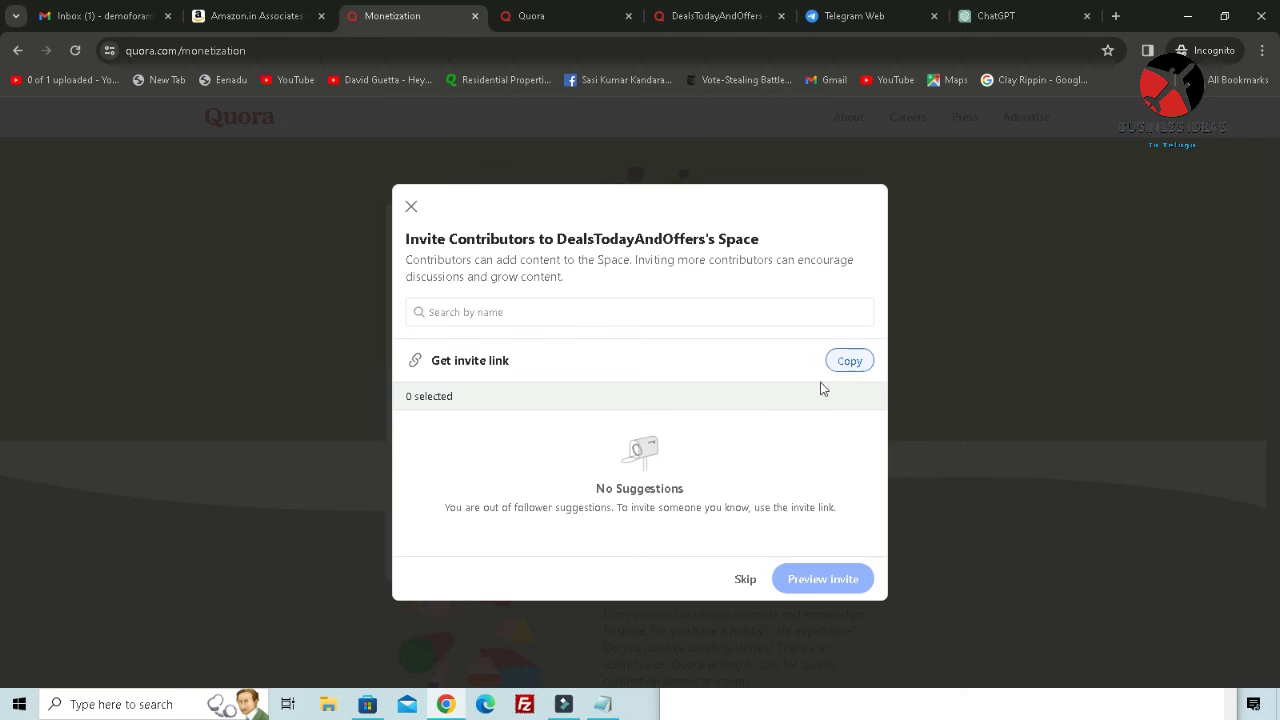
left_click(745, 581)
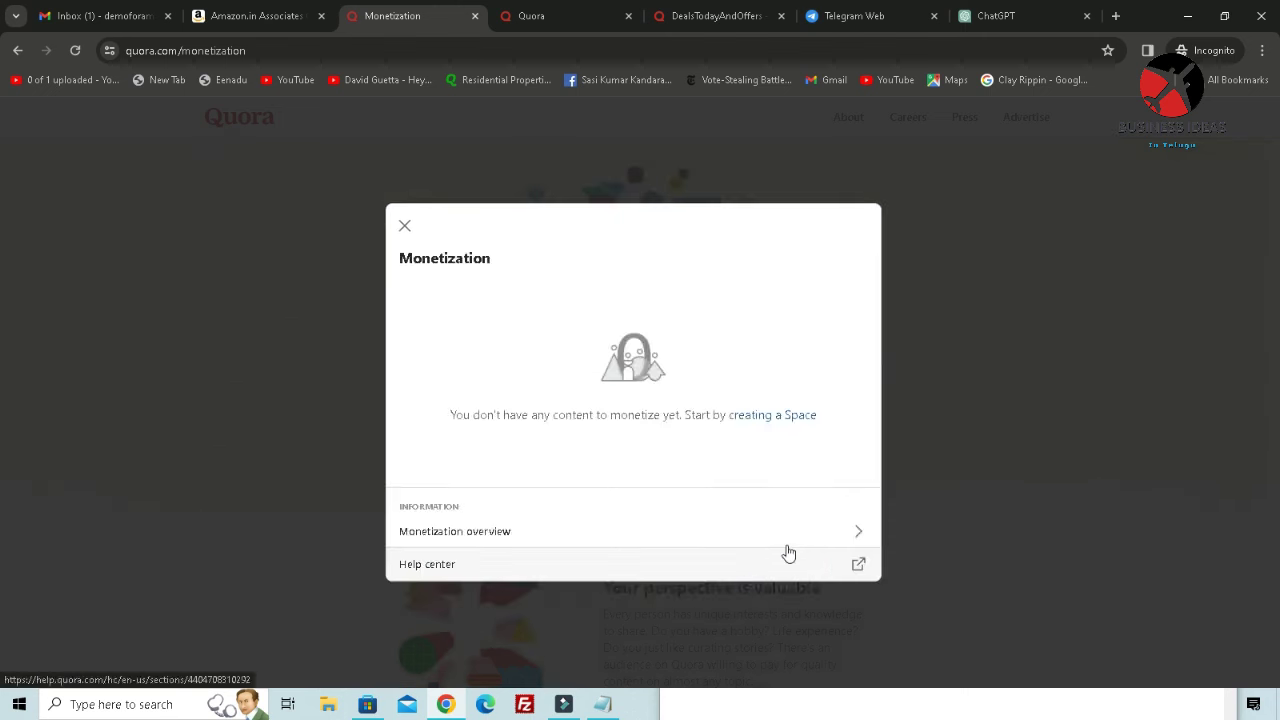
left_click(786, 418)
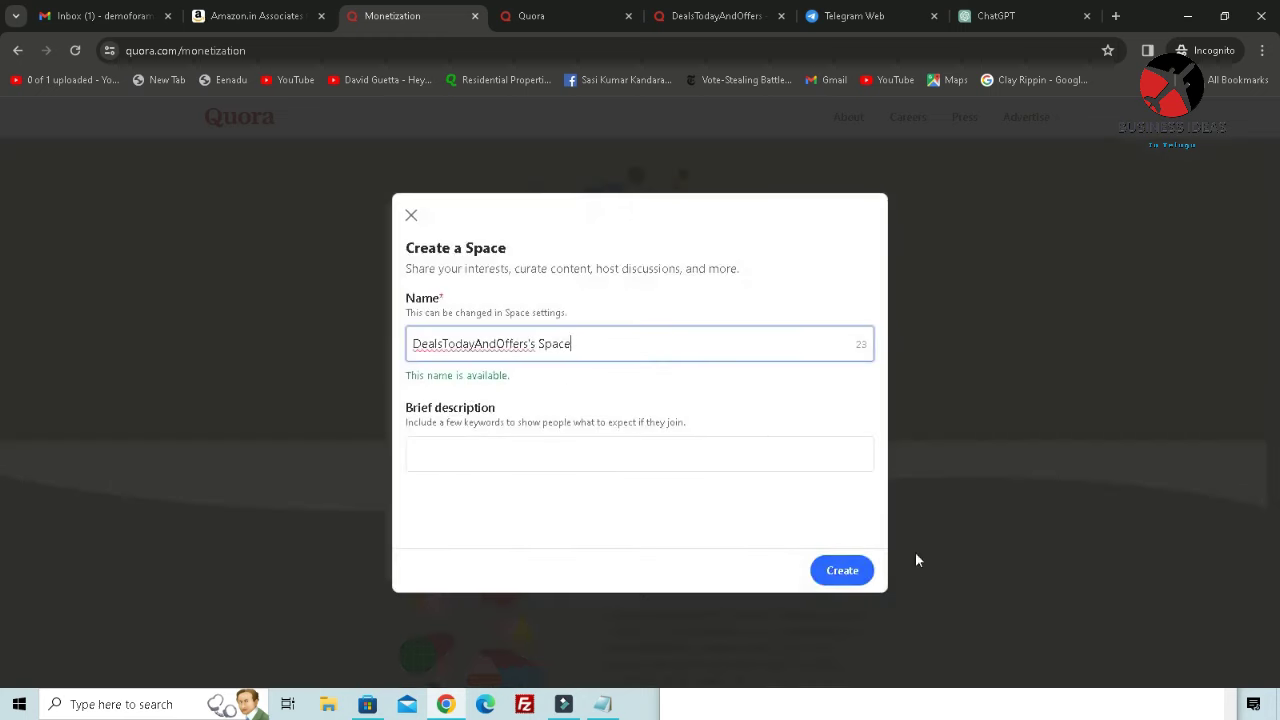
Create another Space with a '-' added to its name and invite the suggested deals account.
left_click(838, 572)
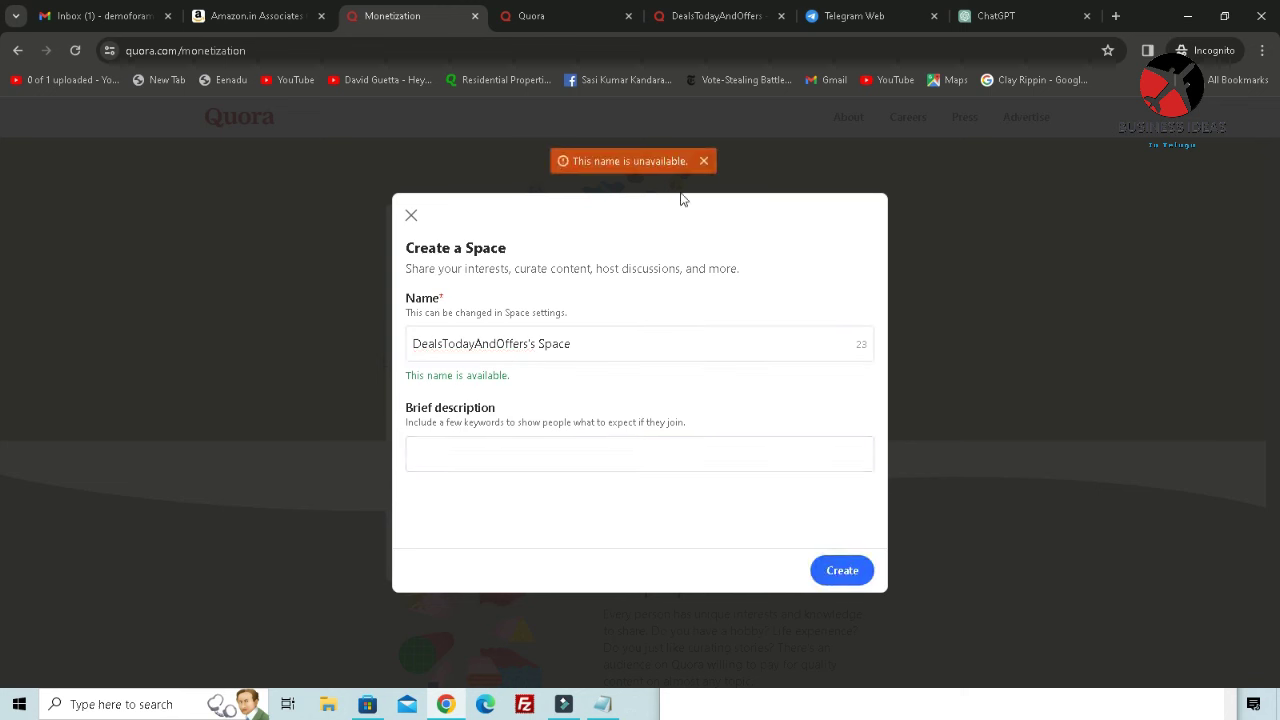
left_click(592, 350)
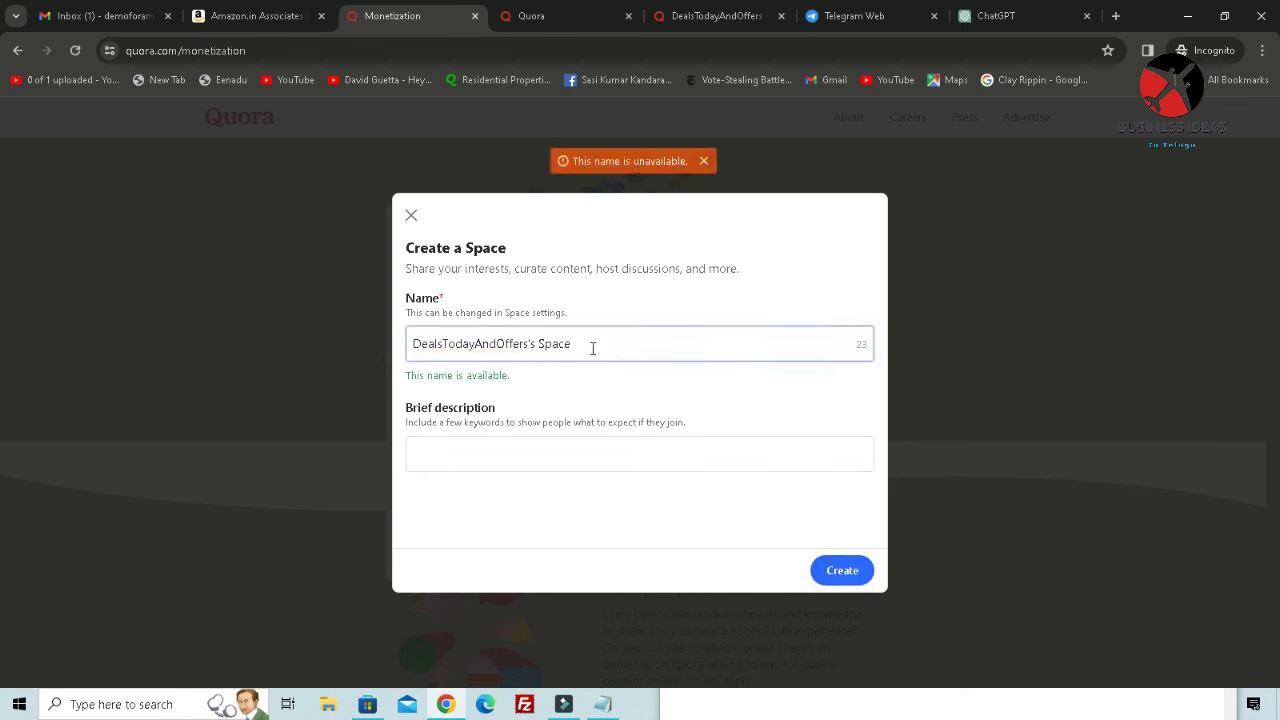
type("-077")
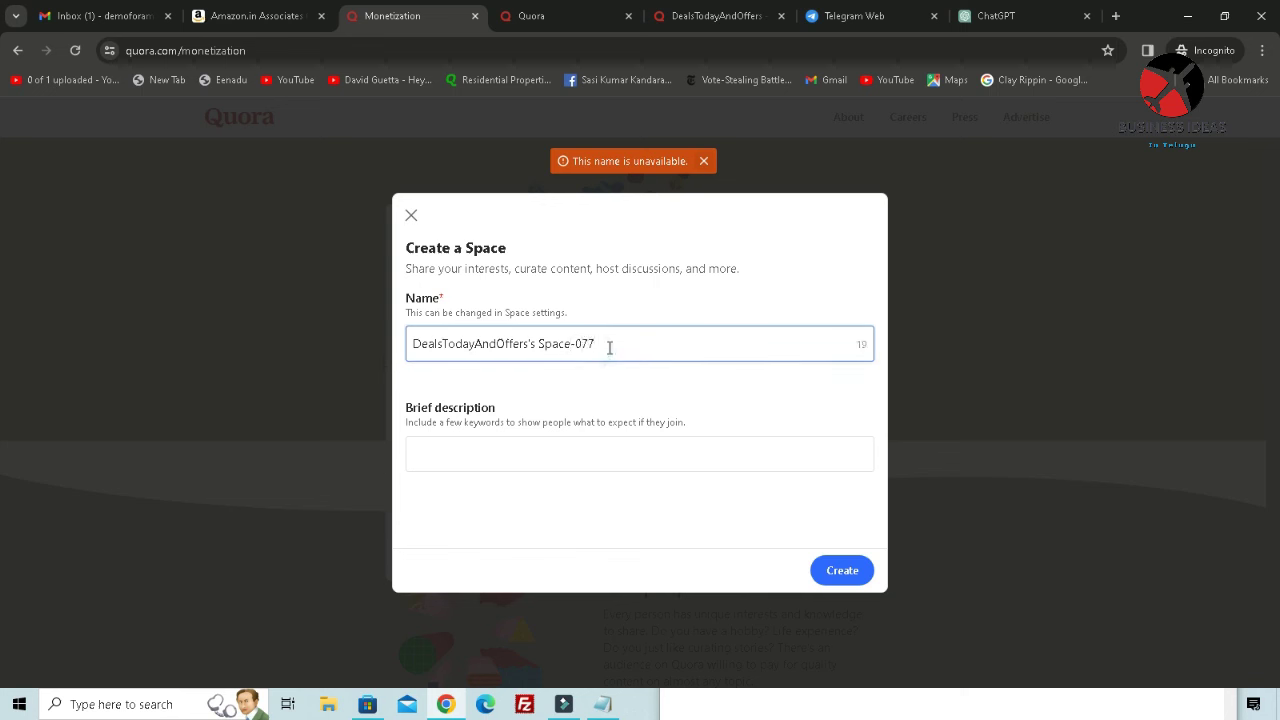
left_click(500, 451)
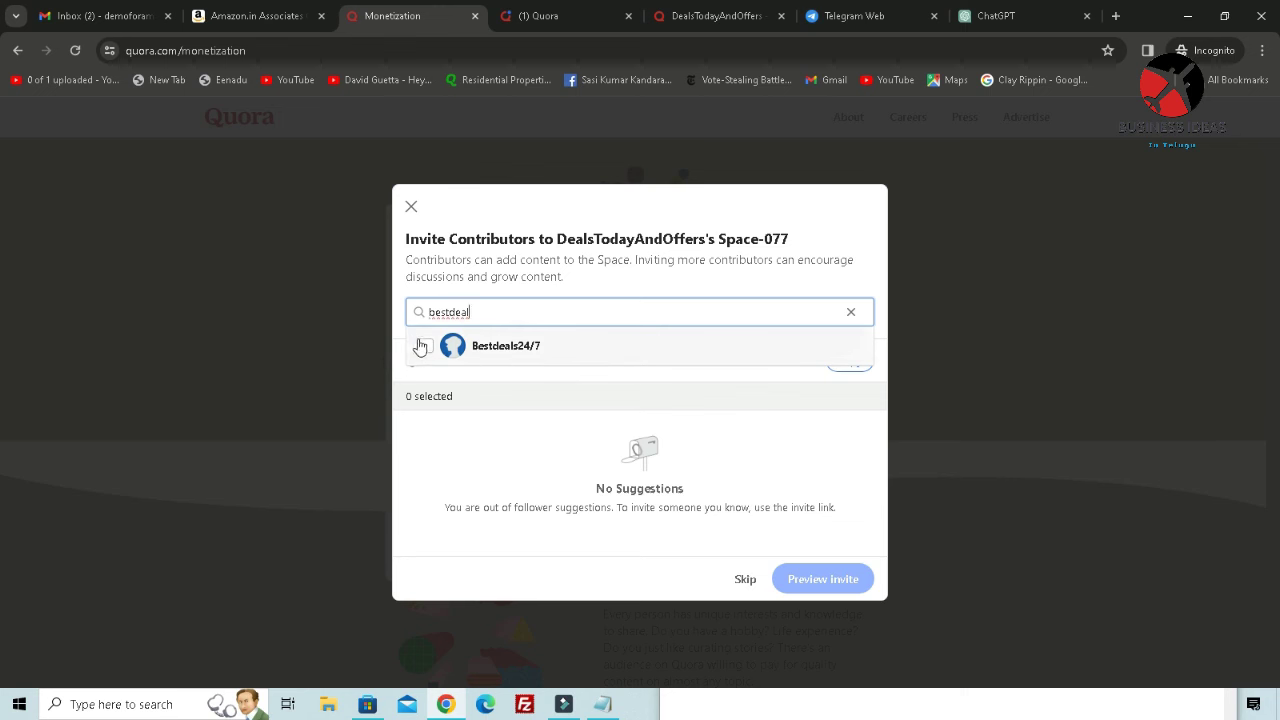
left_click(419, 345)
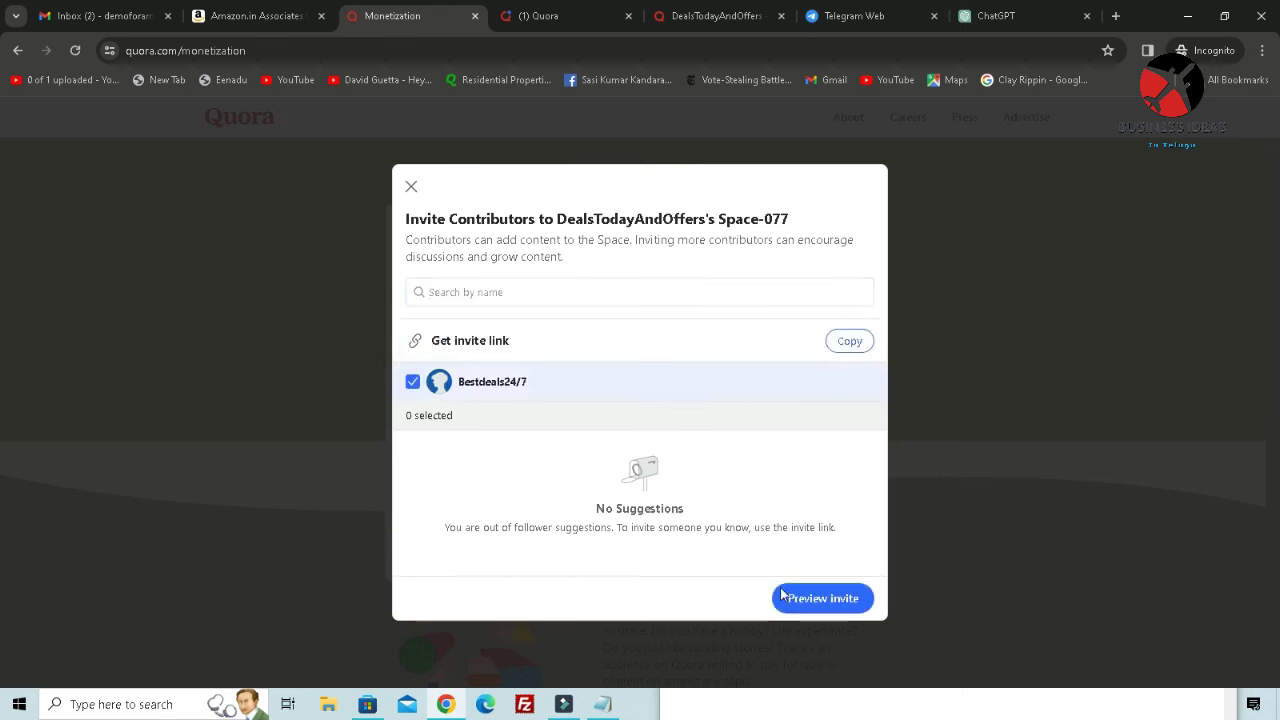
left_click(822, 598)
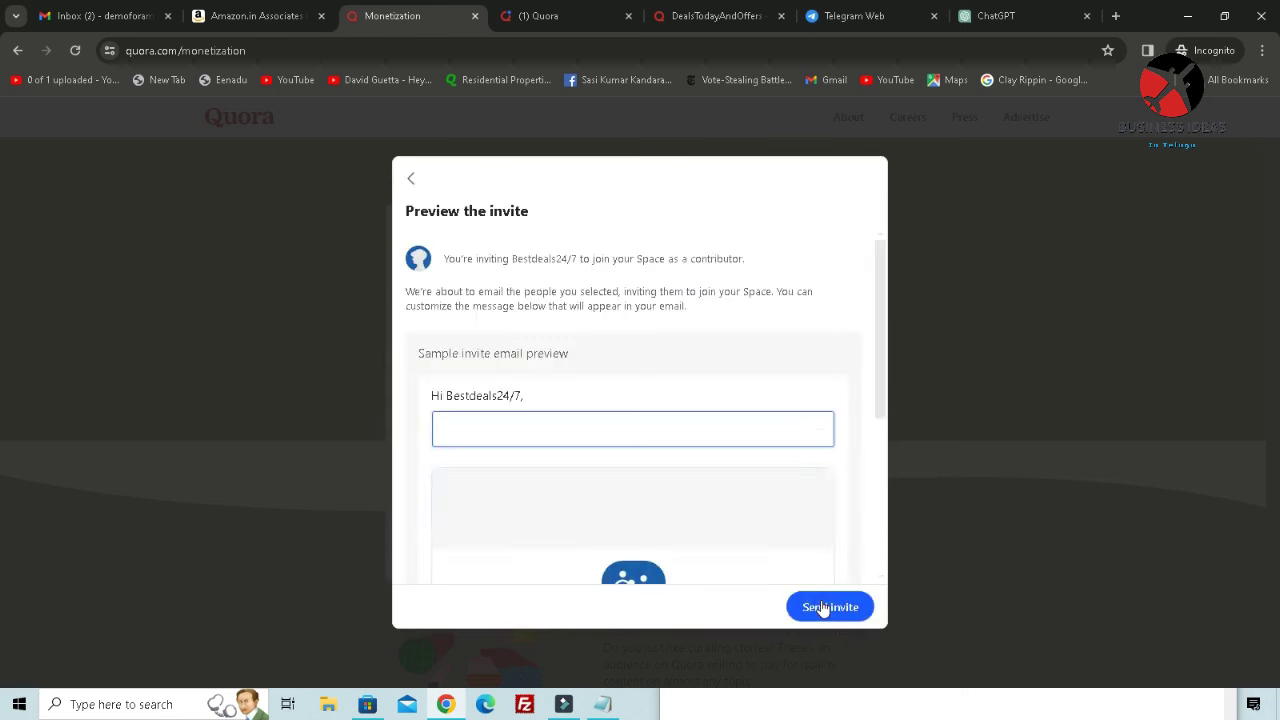
scroll(845, 567, "down", 3)
left_click(830, 612)
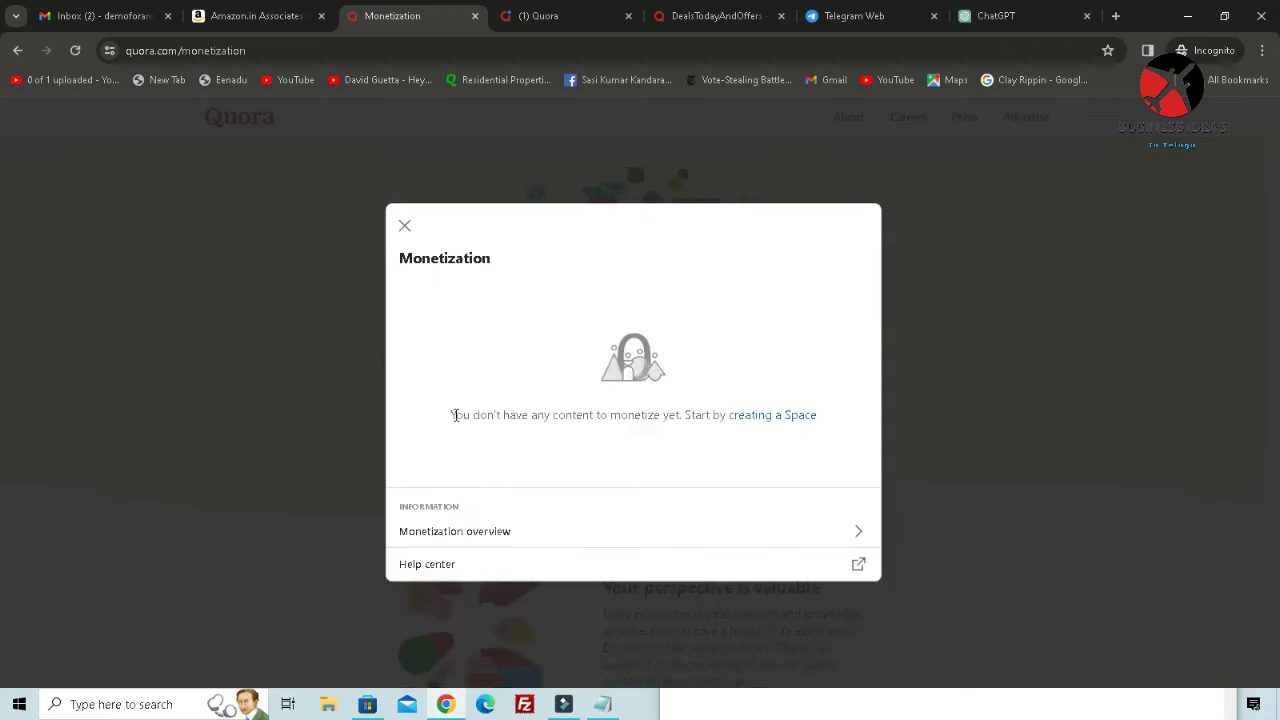
Close the Monetization notice about having no content and return to the Quora feed.
left_click_drag(451, 415, 721, 418)
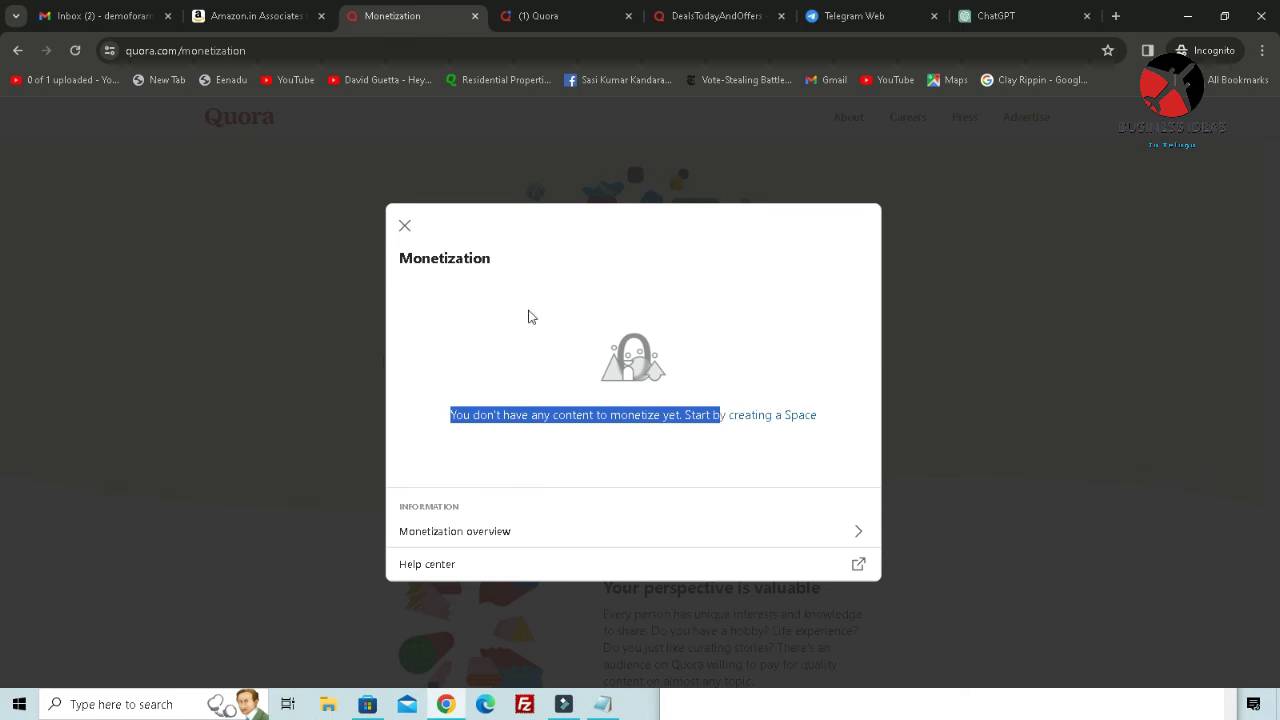
left_click(406, 228)
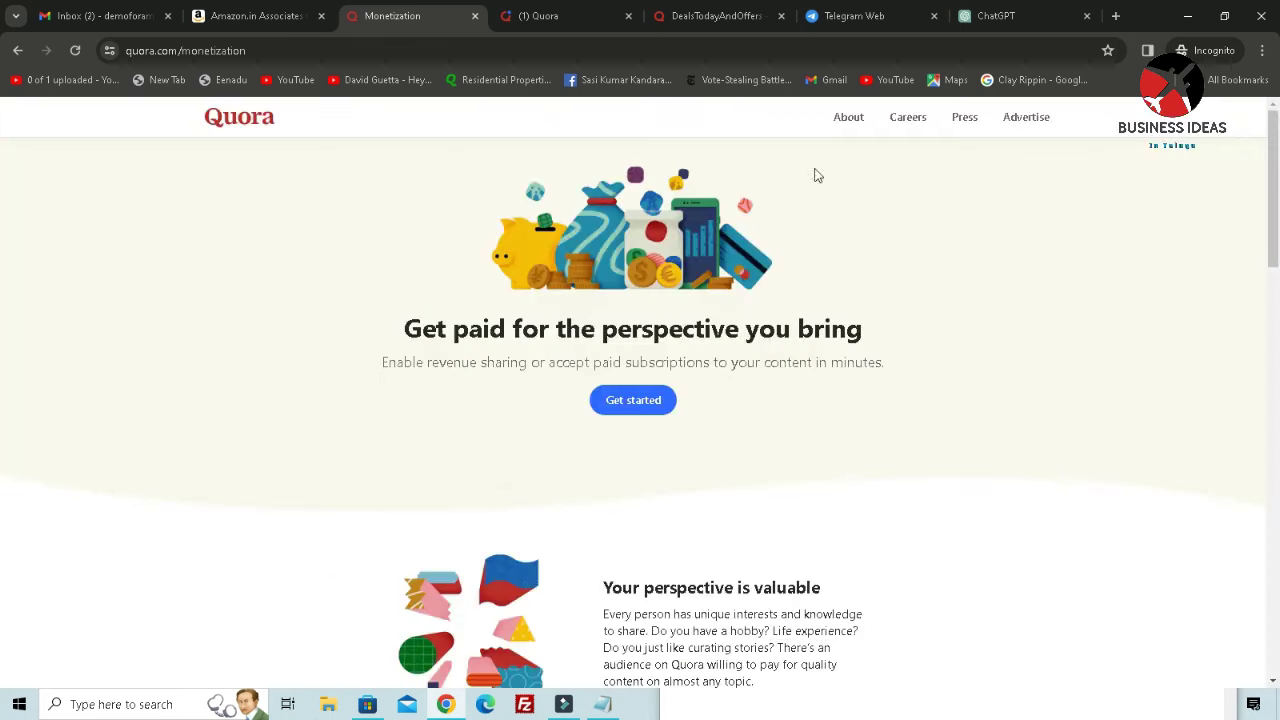
left_click(563, 14)
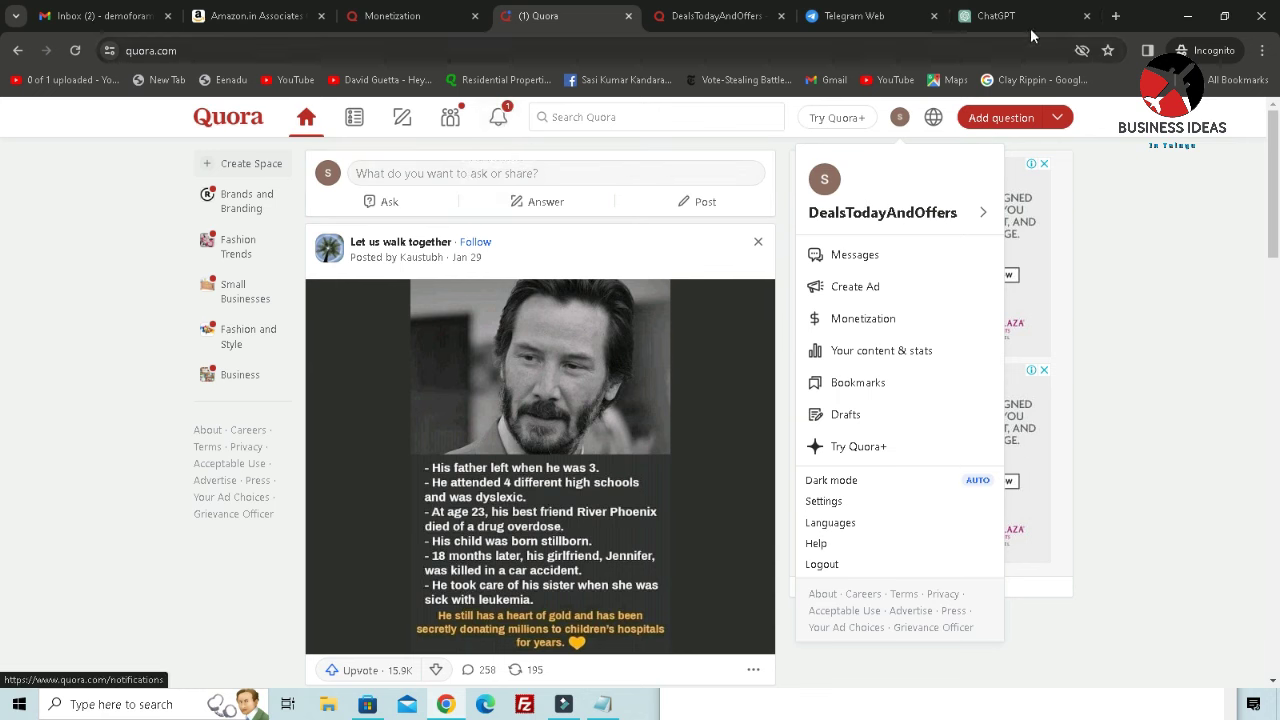
left_click(1001, 18)
Ask ChatGPT 'what is digital marketing' and copy its ten-component answer.
left_click(484, 641)
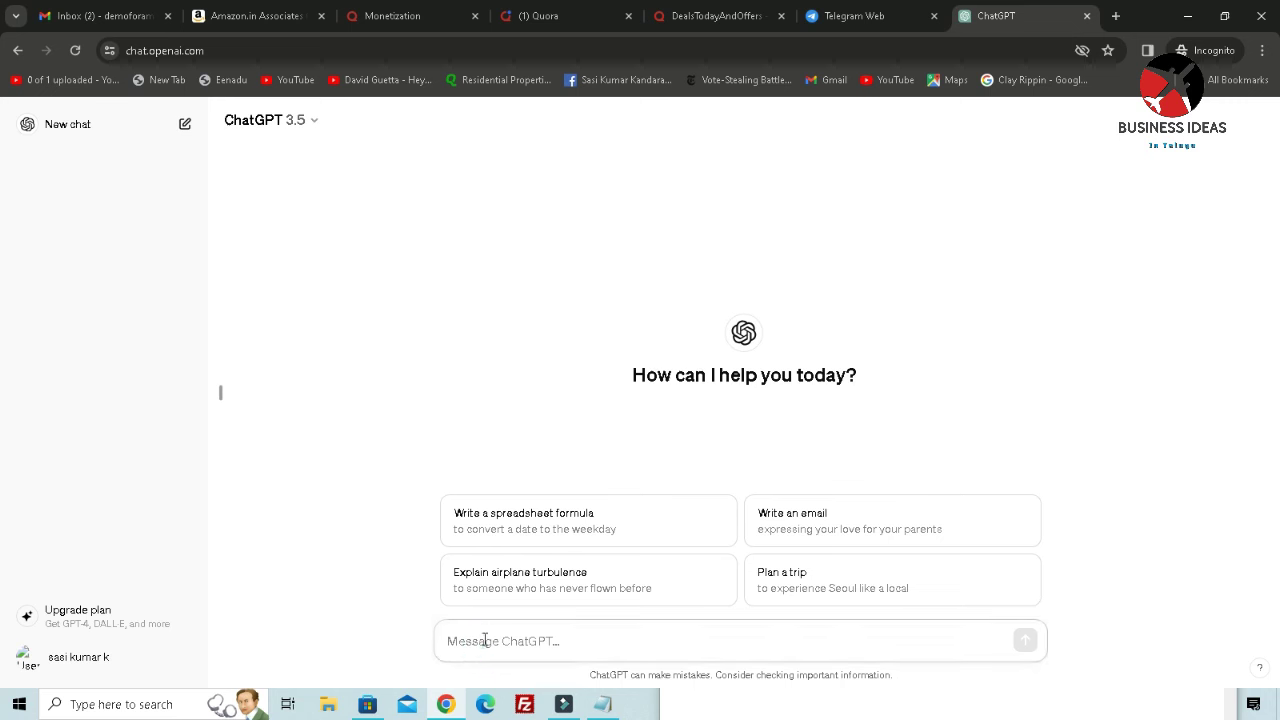
type("what is digital marketing")
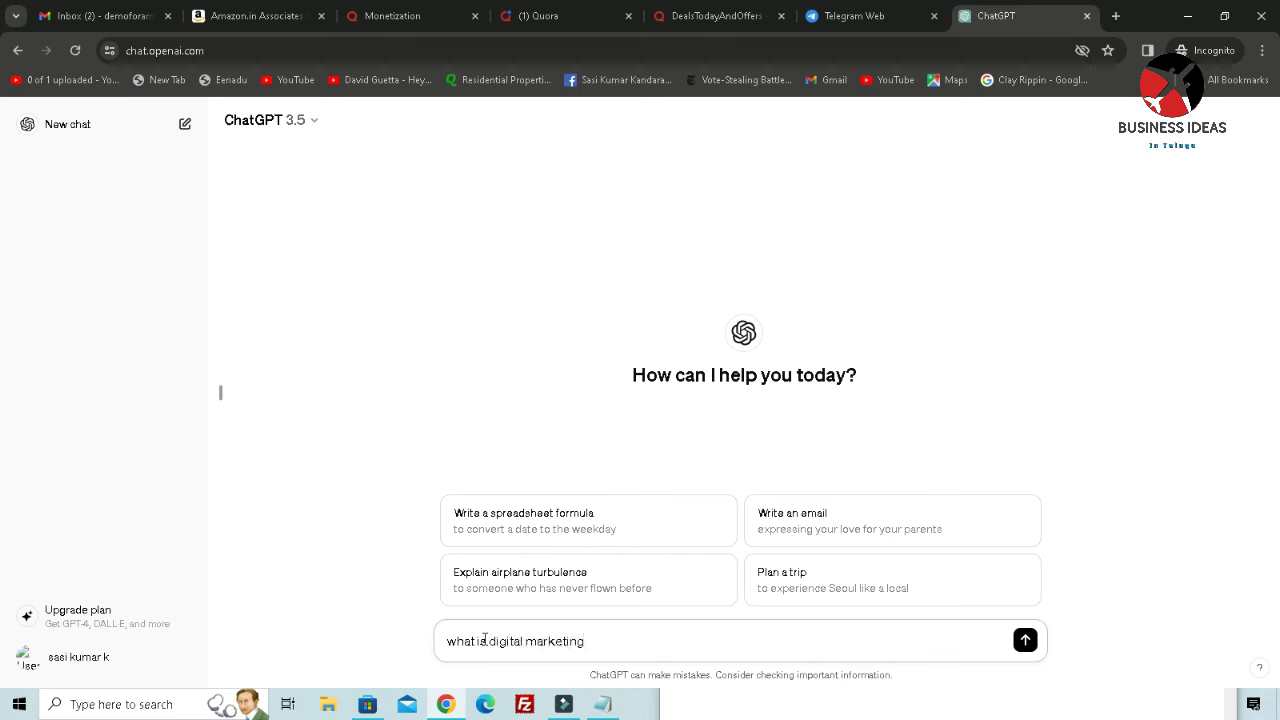
left_click(1024, 642)
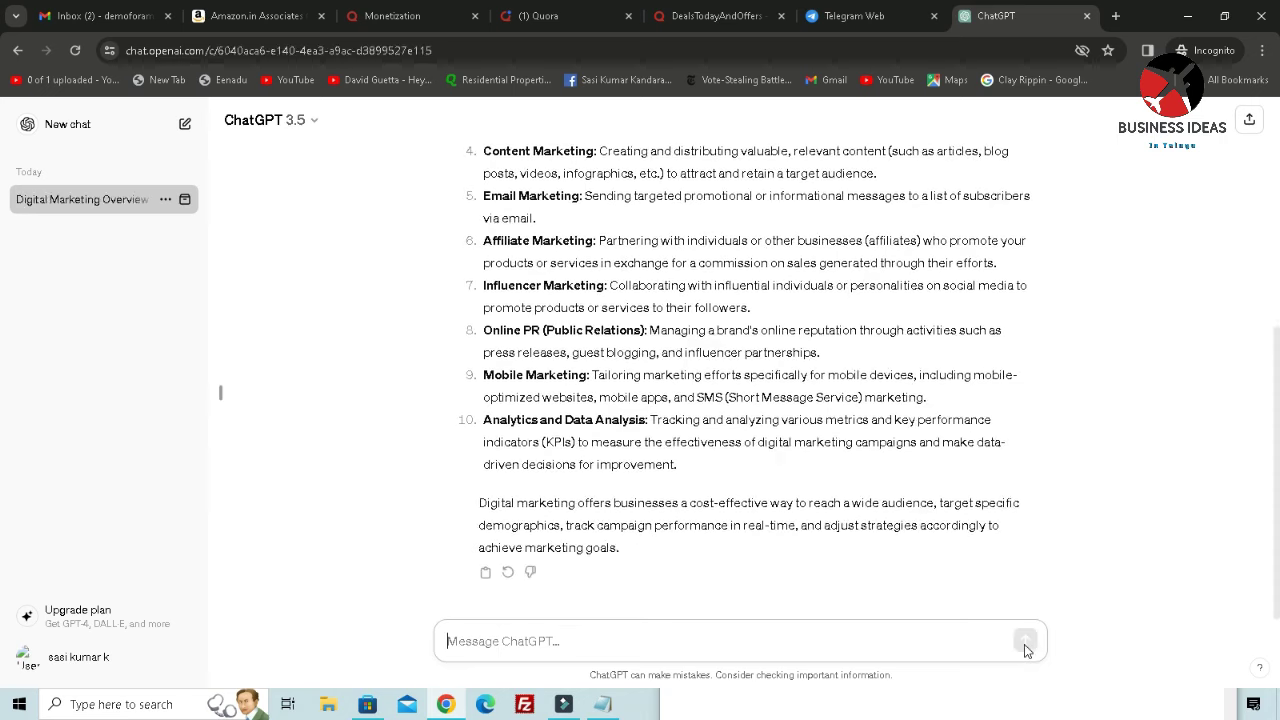
scroll(718, 362, "up", 4)
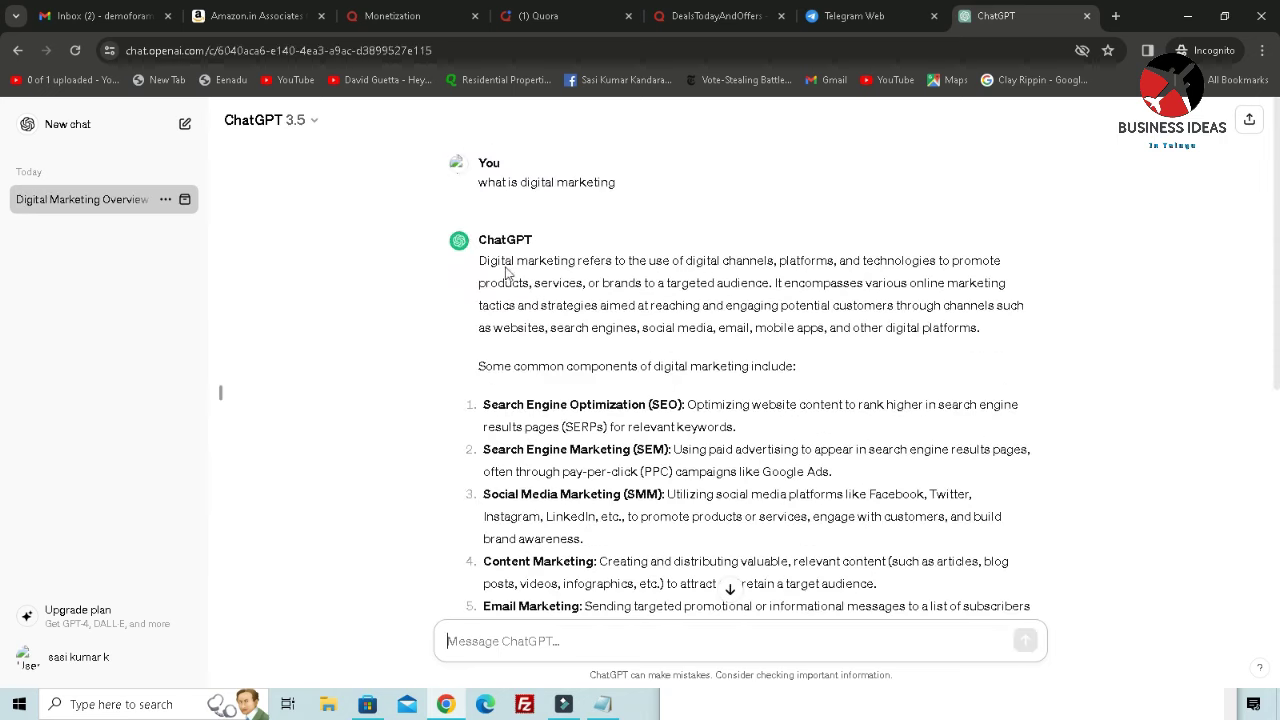
left_click_drag(481, 258, 640, 551)
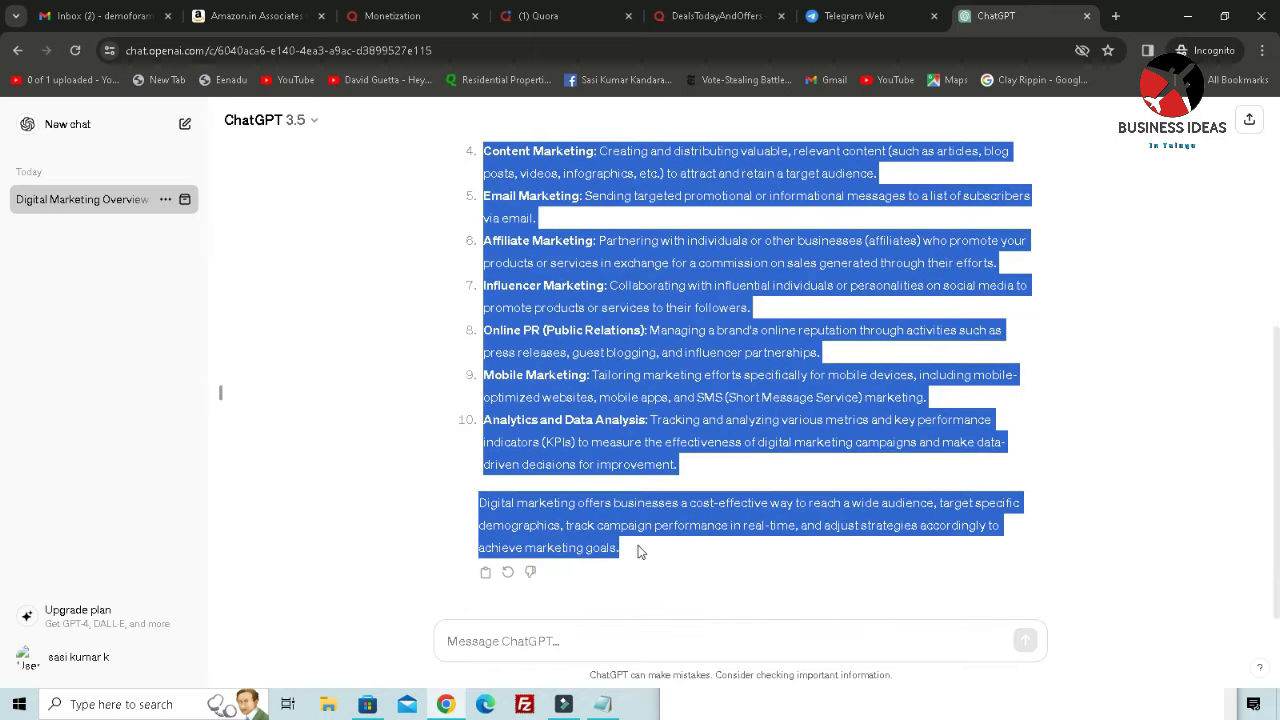
left_click(710, 18)
Start a new Quora post and paste the copied digital marketing answer into it.
left_click(555, 16)
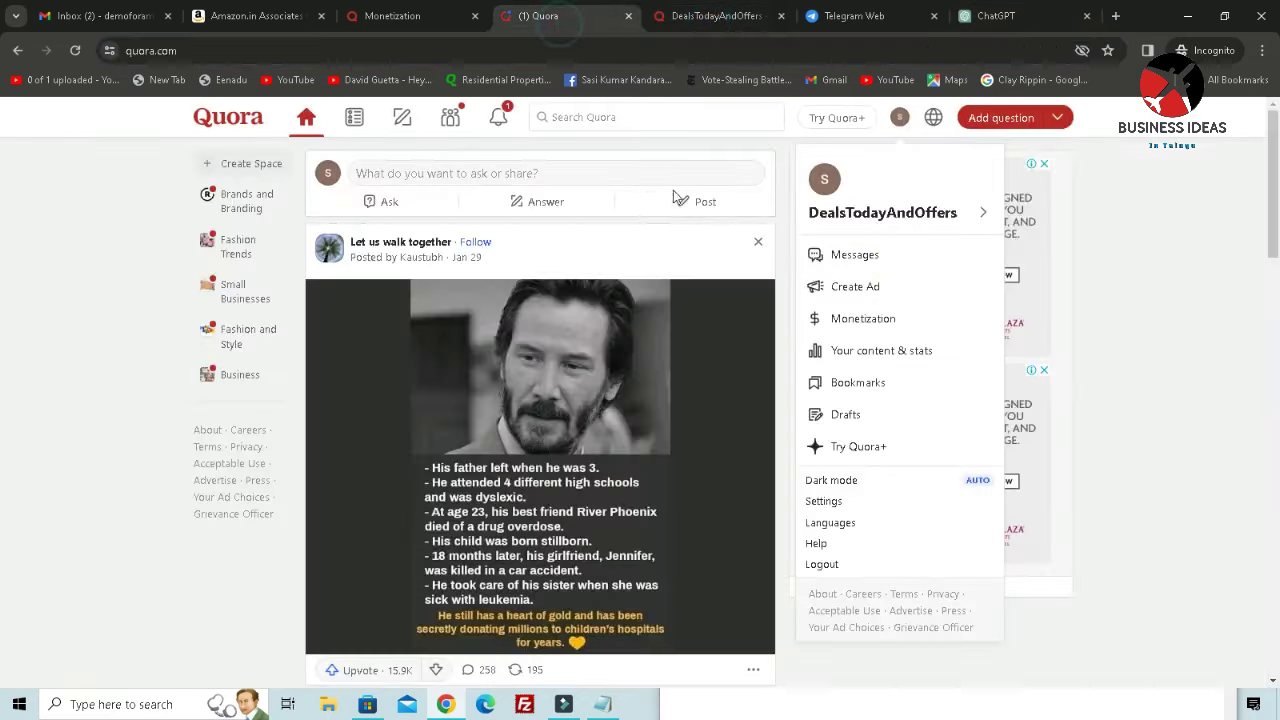
left_click(694, 204)
left_click(433, 320)
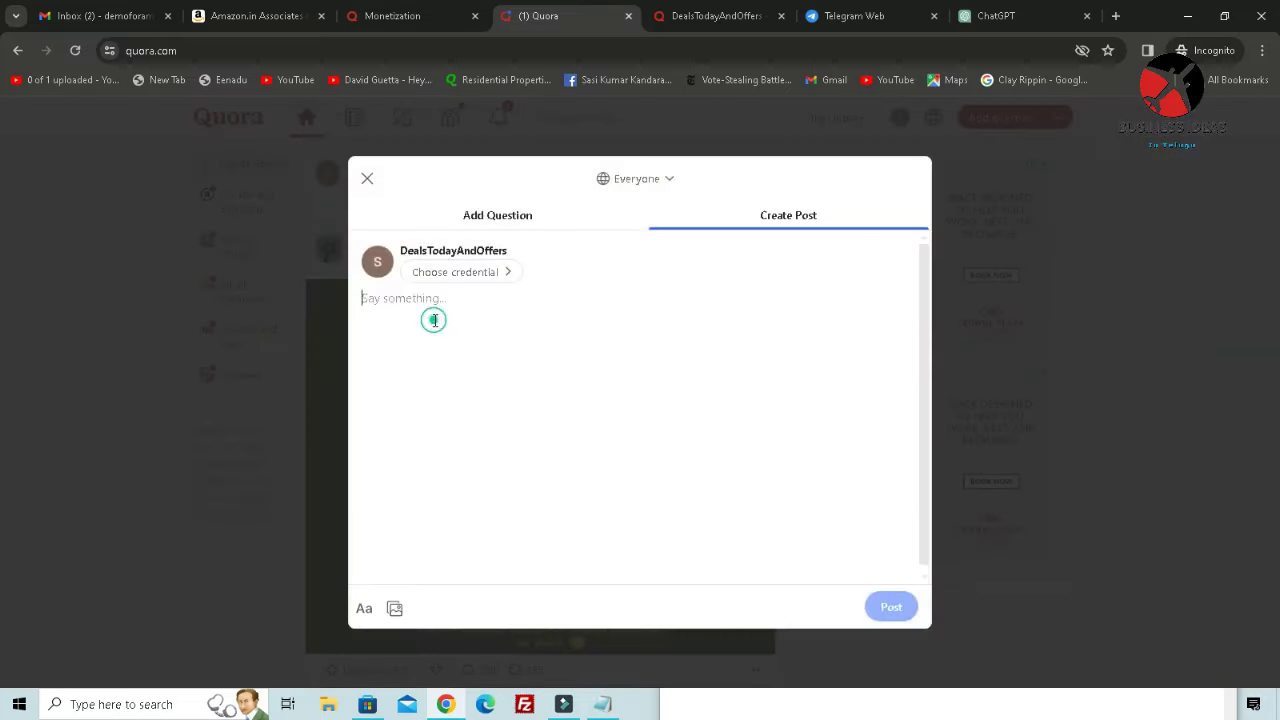
key("ctrl+v")
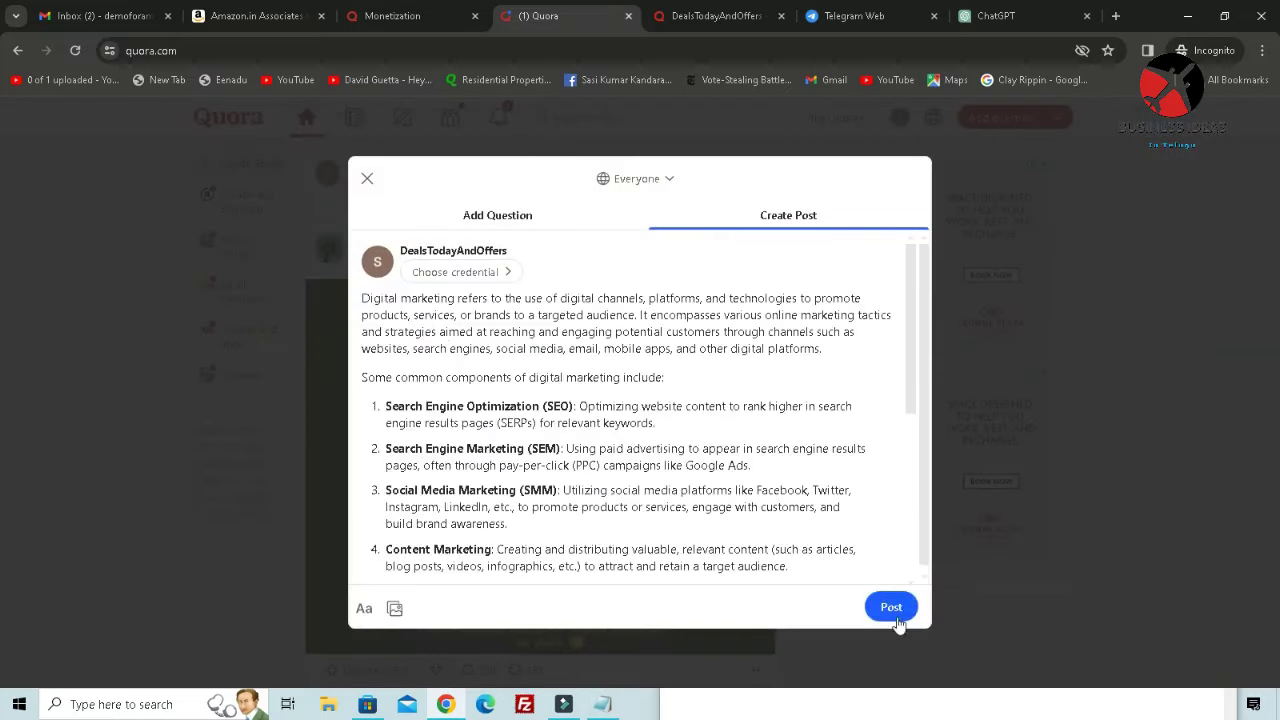
Attach the 00112 image from the Desktop and publish the post.
left_click(393, 611)
scroll(900, 244, "down", 1)
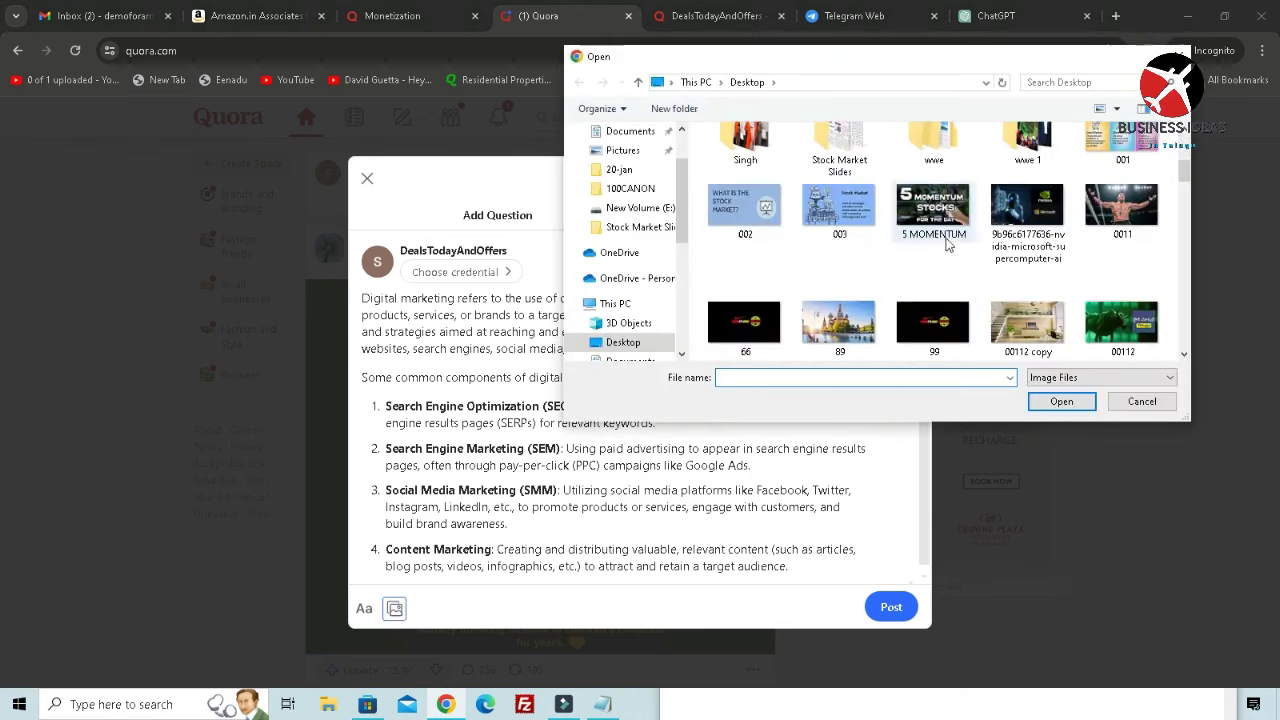
scroll(1122, 273, "down", 1)
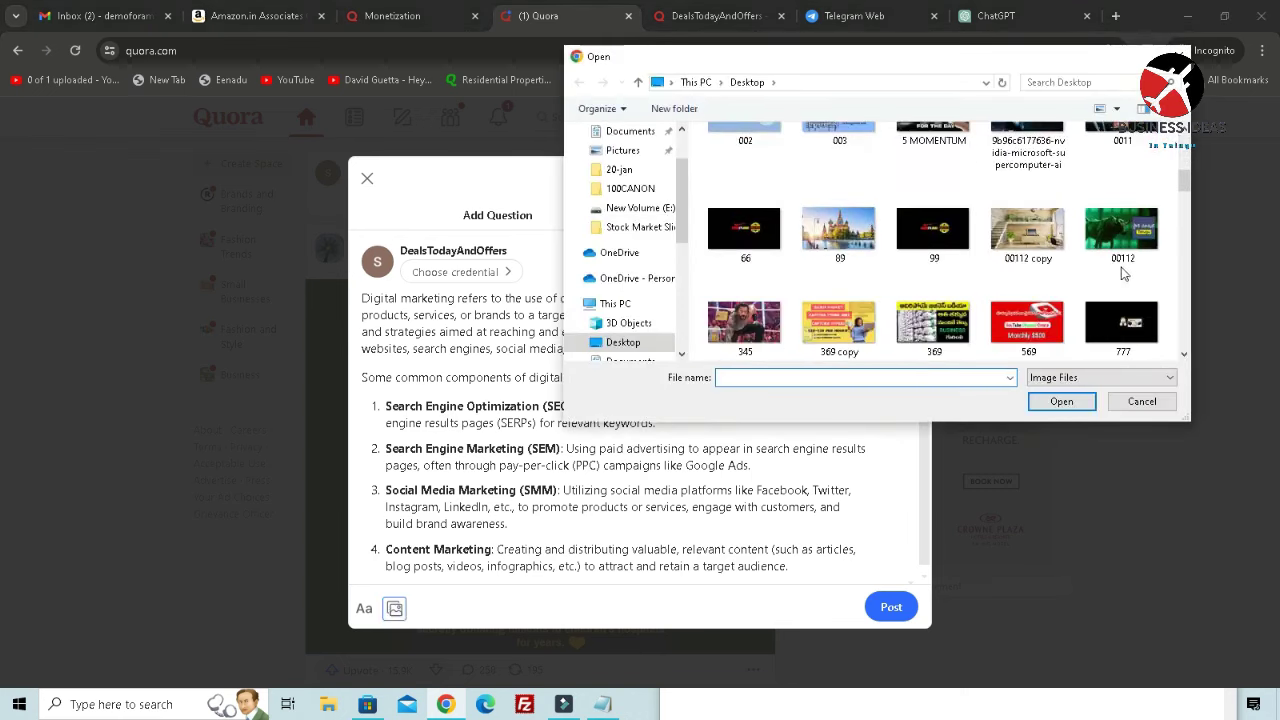
left_click(1121, 230)
left_click(1062, 401)
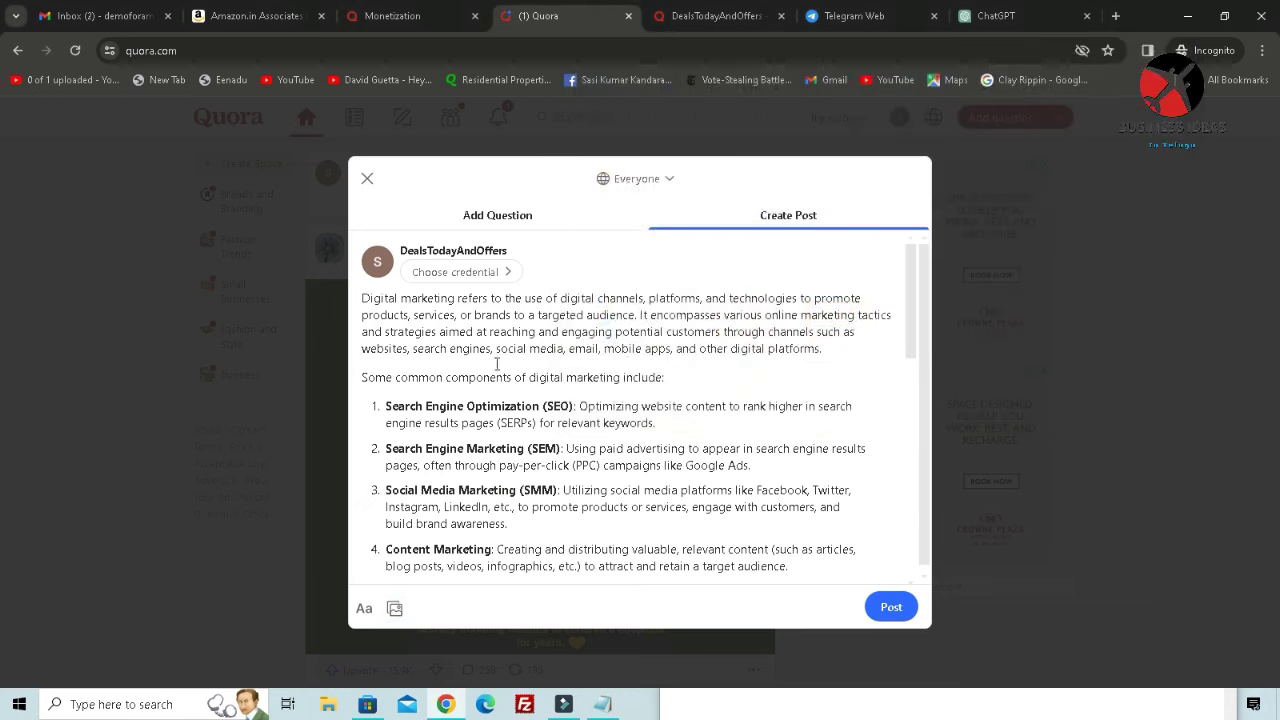
scroll(627, 374, "down", 10)
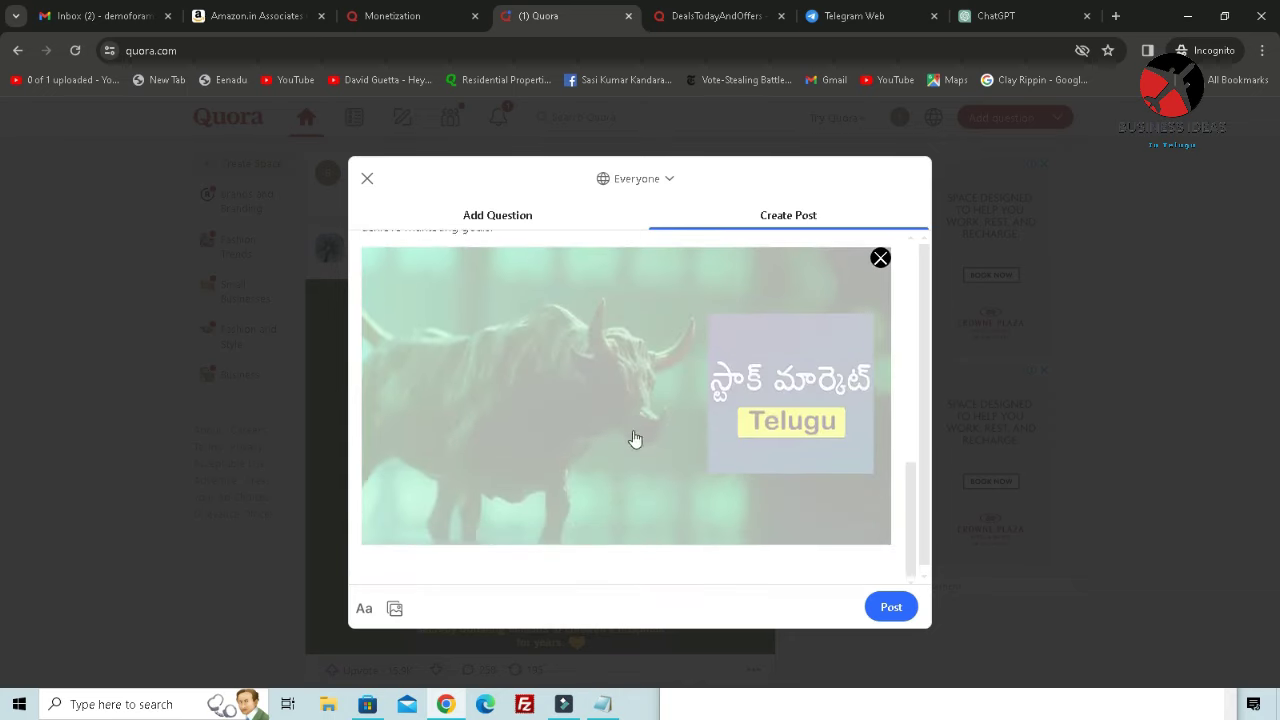
left_click(888, 608)
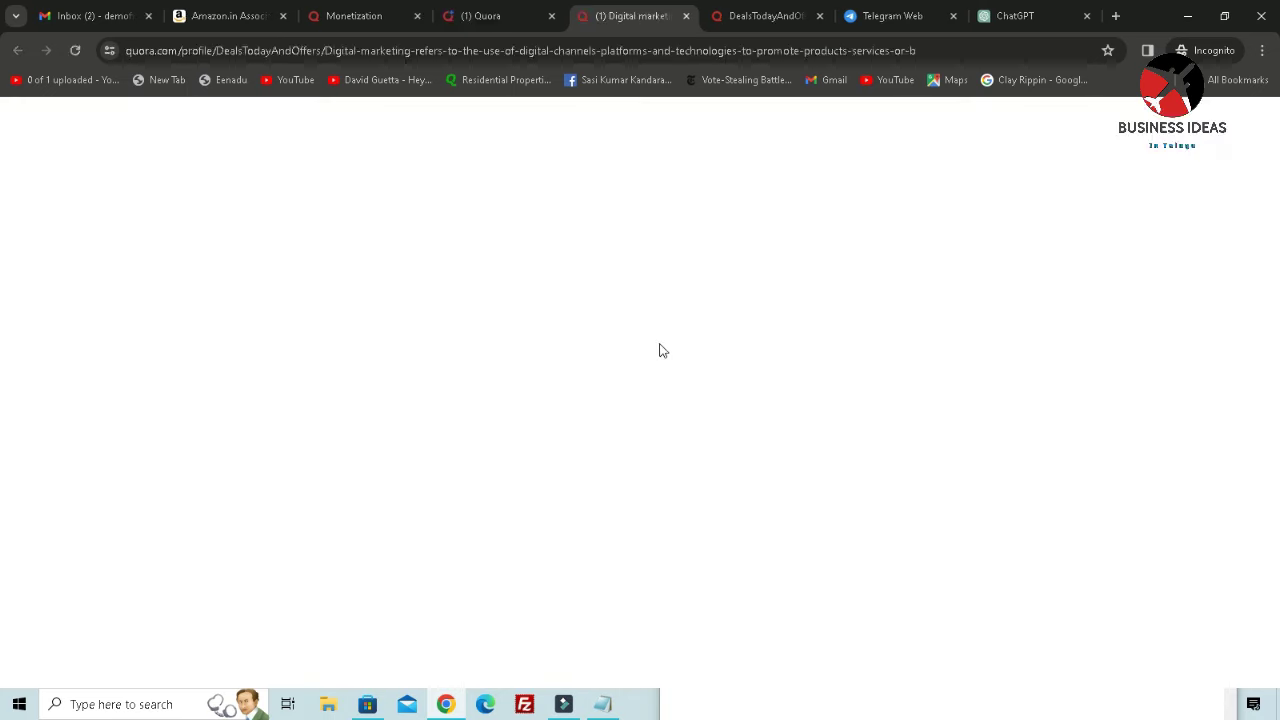
Confirm the new post shows 1 view, then choose Monetization from the profile menu.
scroll(440, 380, "down", 6)
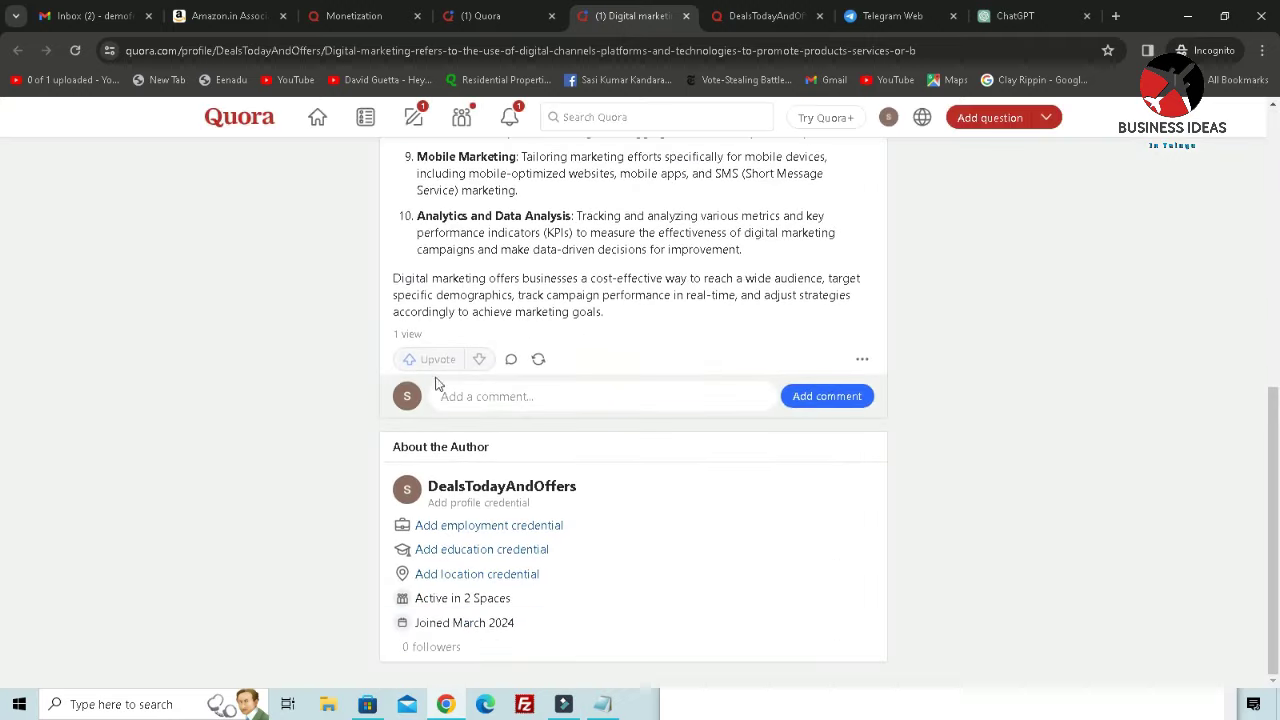
left_click_drag(395, 334, 433, 335)
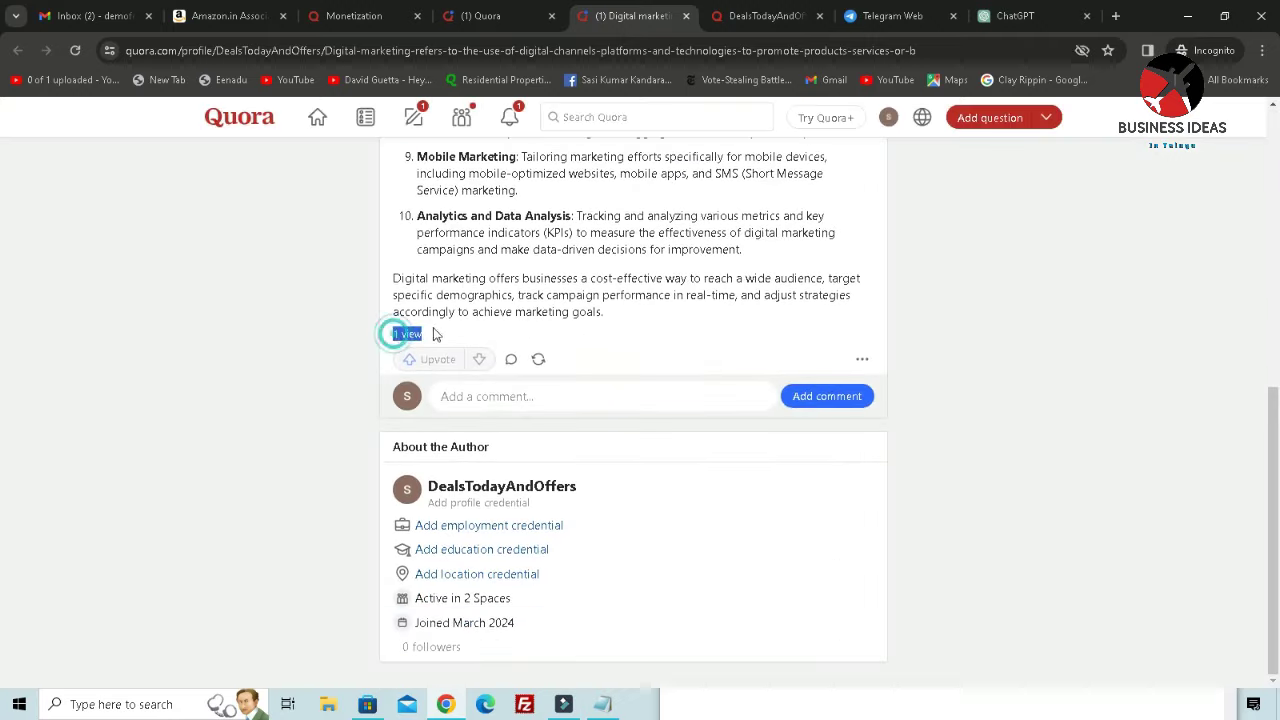
scroll(552, 343, "up", 5)
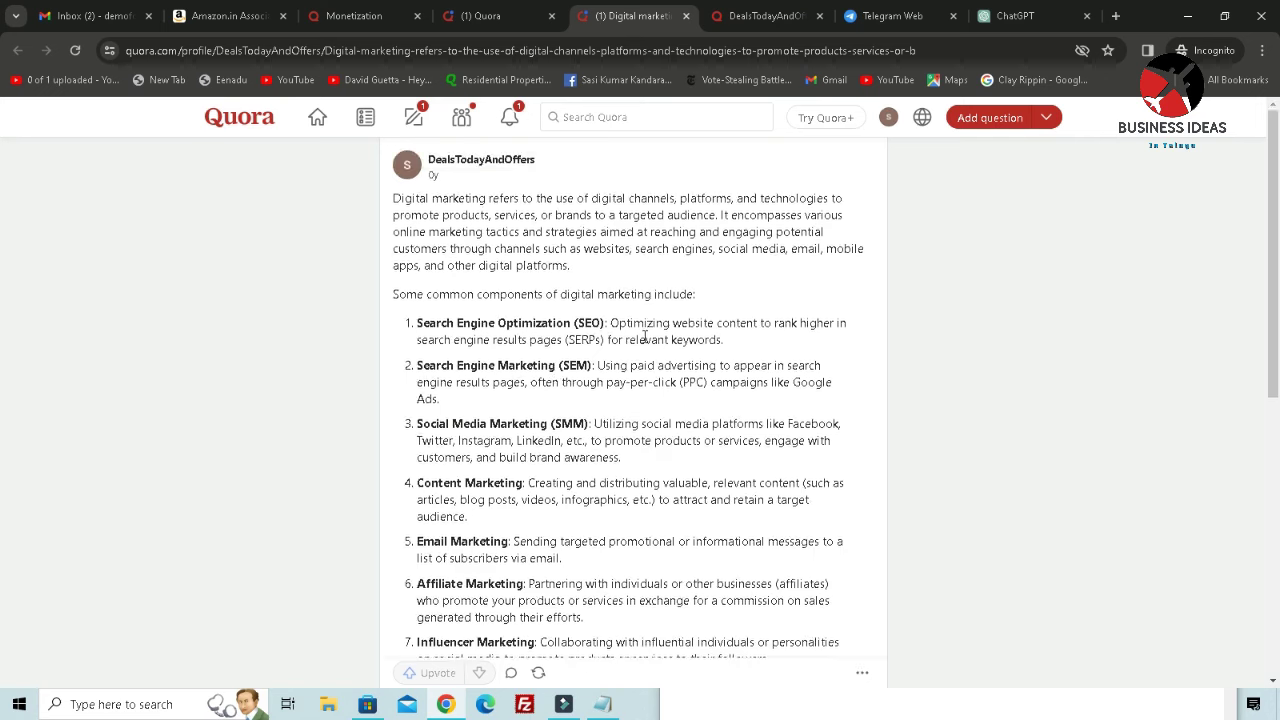
left_click(494, 16)
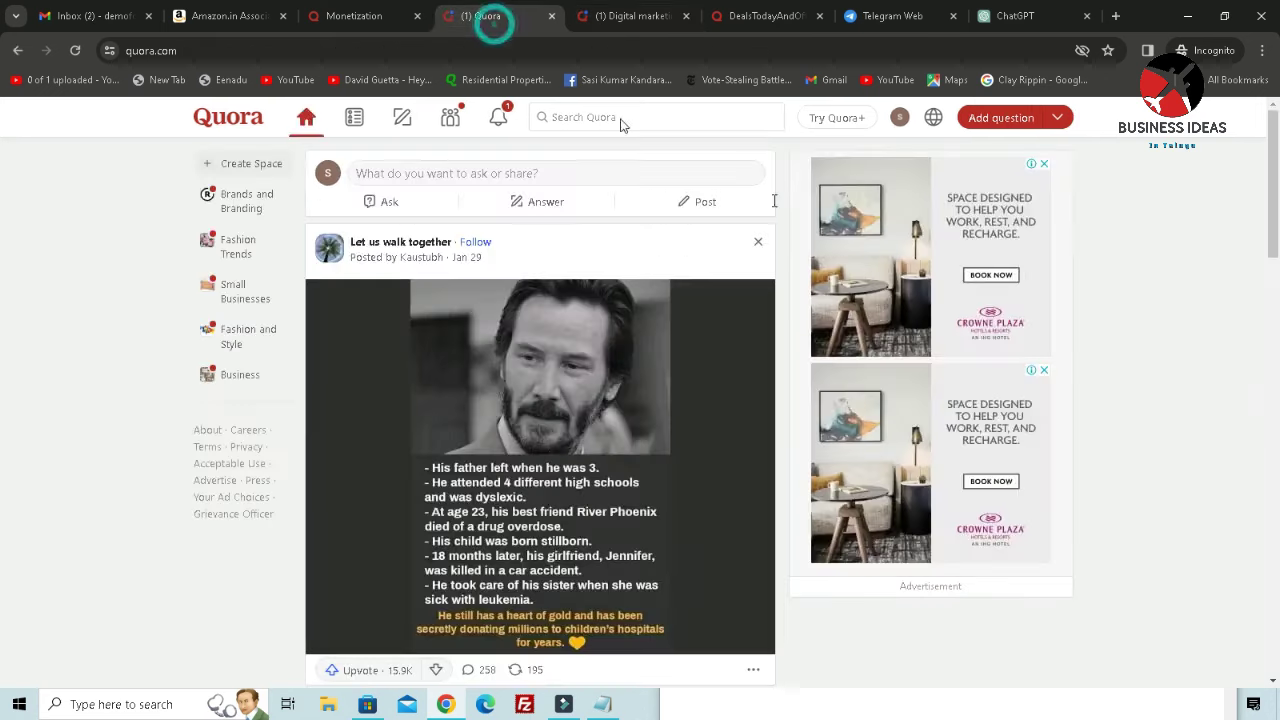
left_click(900, 118)
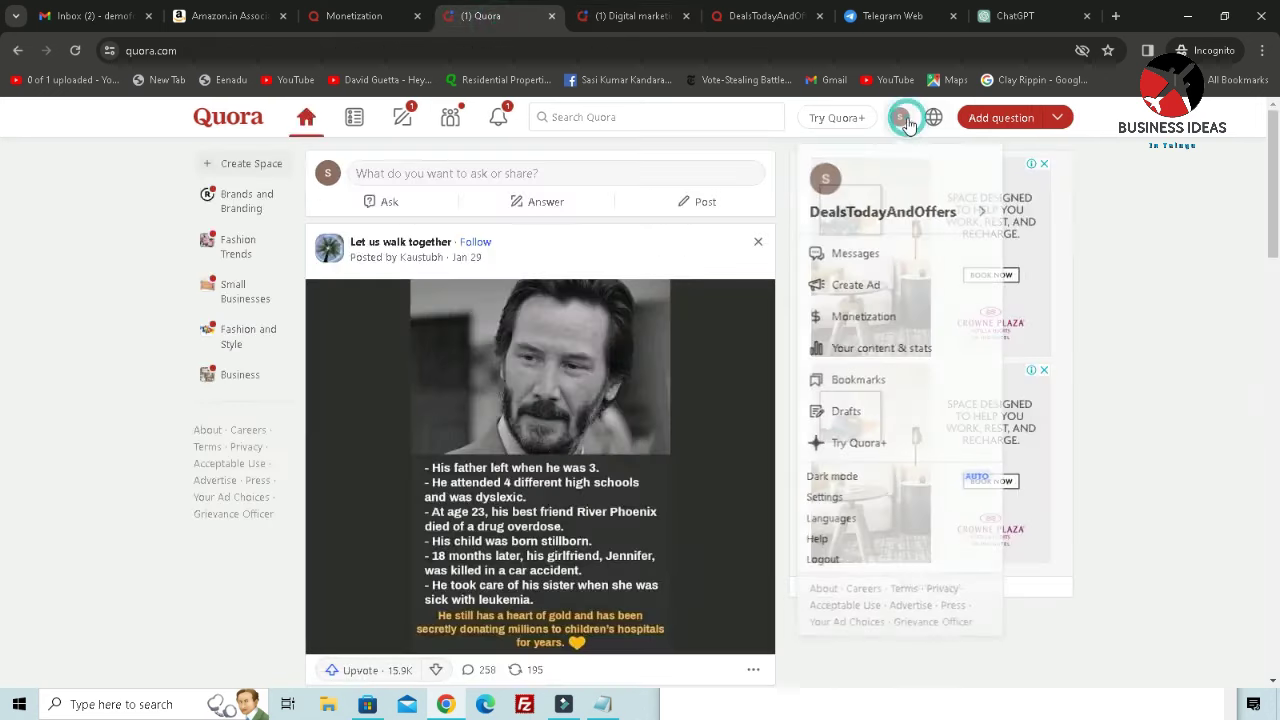
left_click(845, 331)
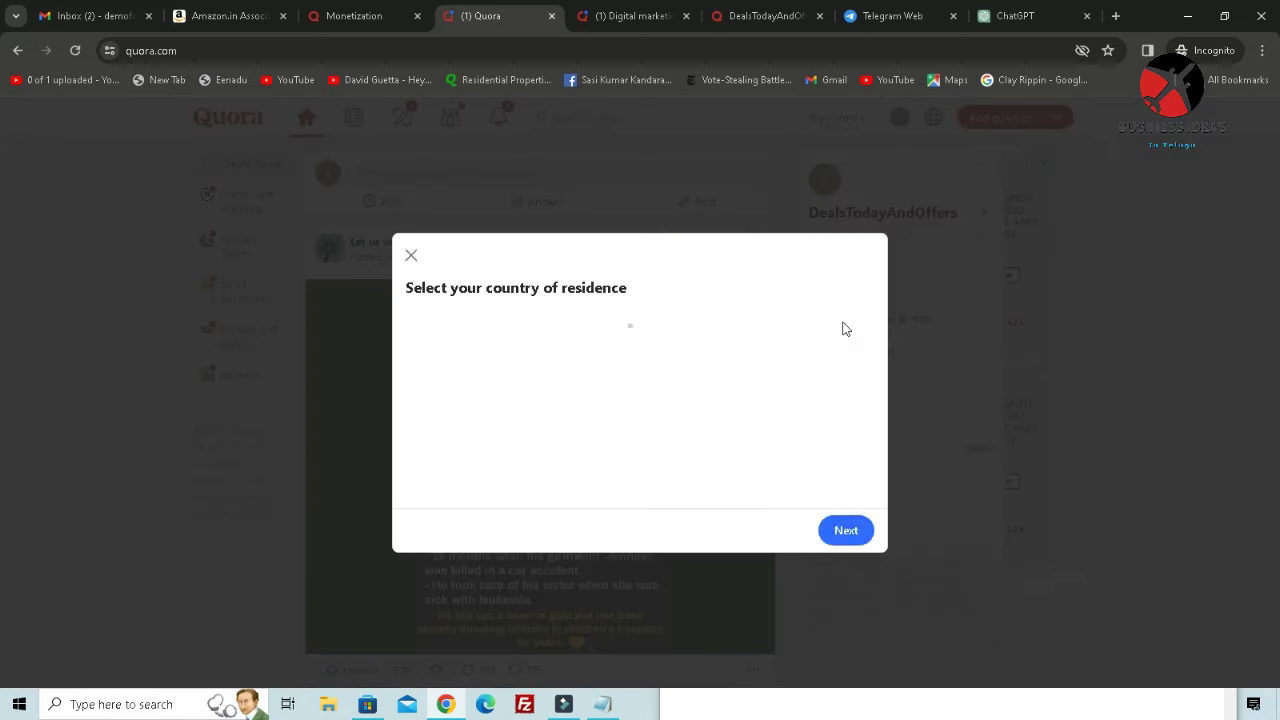
Confirm India as country of residence and start monetizing the DealsTodayAndOffers Space.
left_click(854, 533)
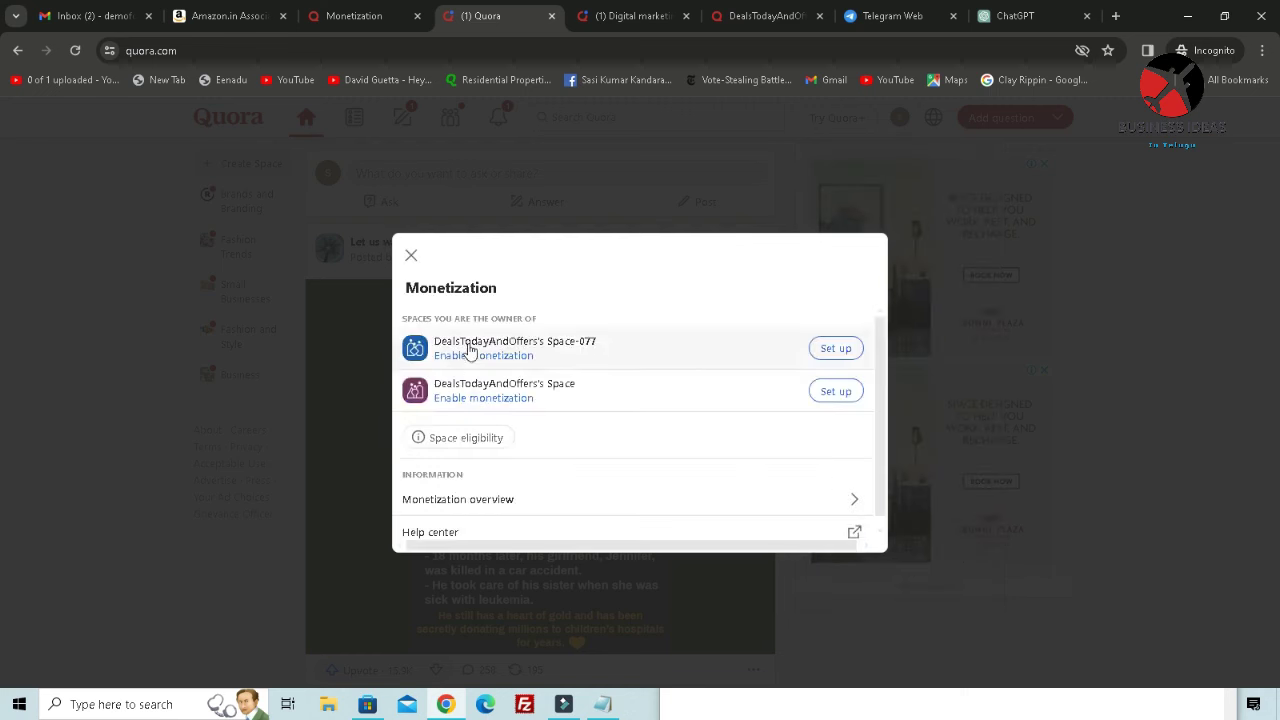
scroll(730, 390, "down", 1)
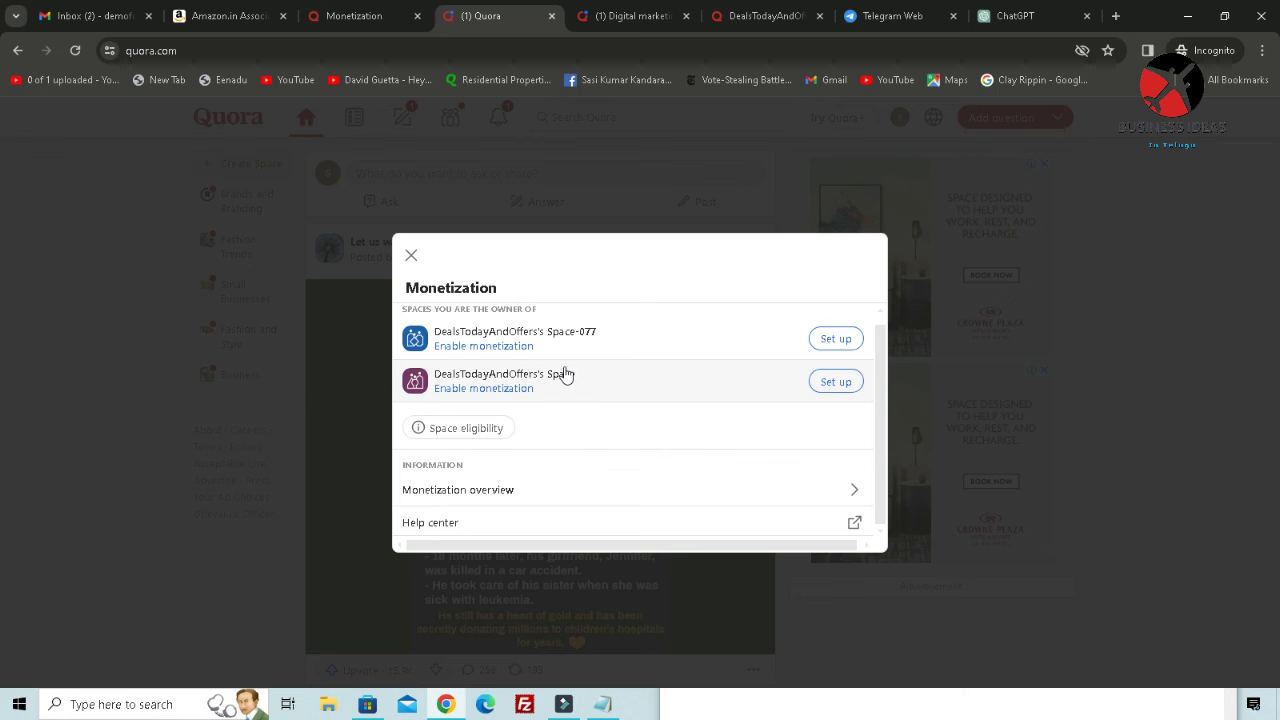
left_click(834, 384)
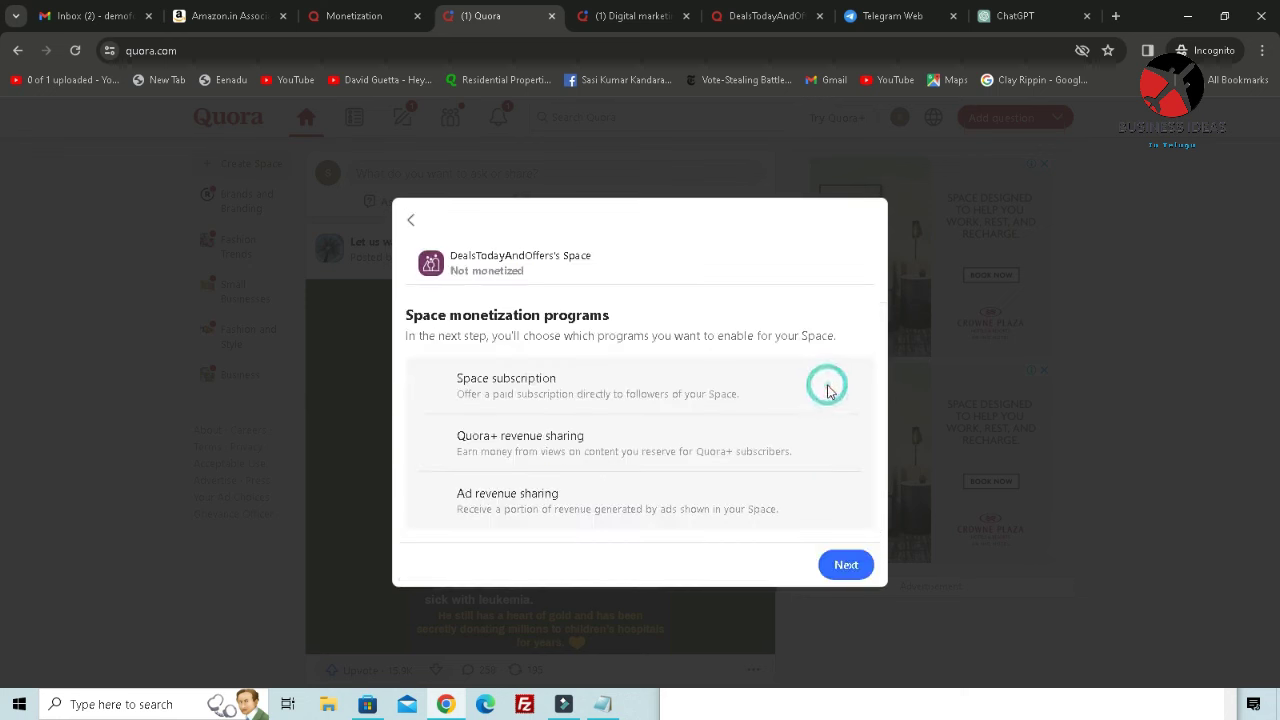
left_click(847, 568)
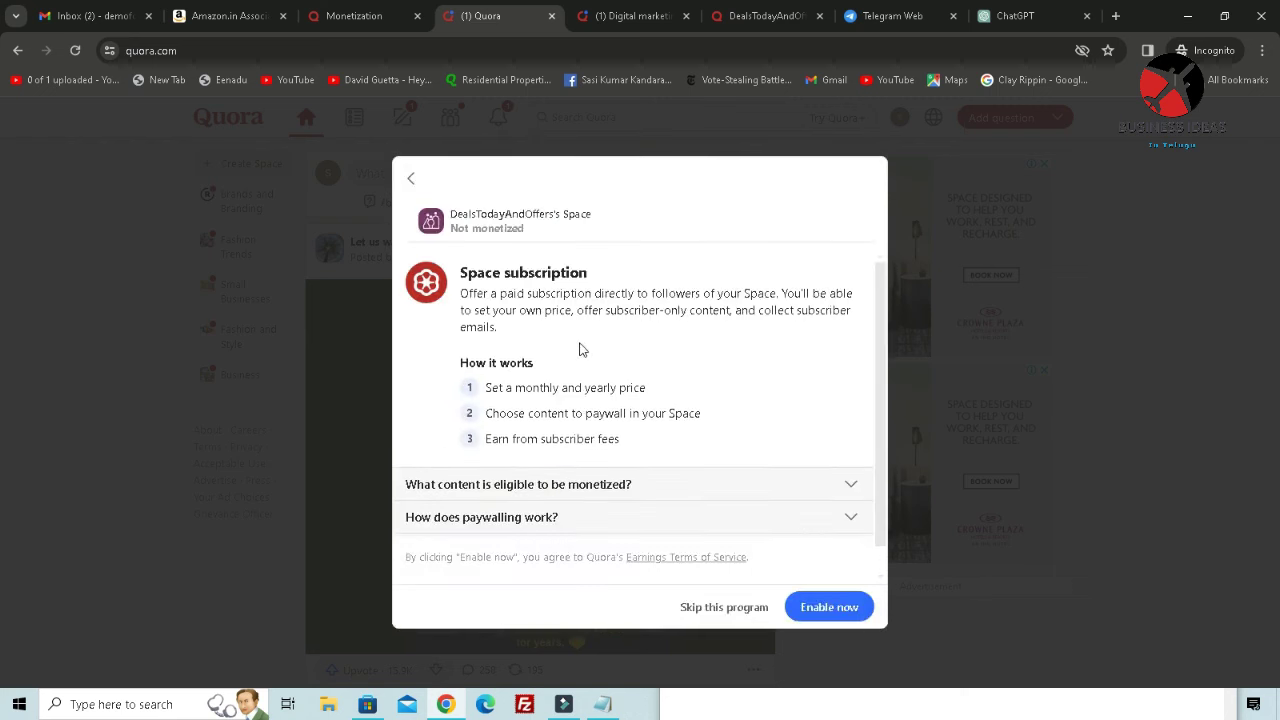
Enable the Space subscription program and Quora+ revenue sharing.
left_click(830, 618)
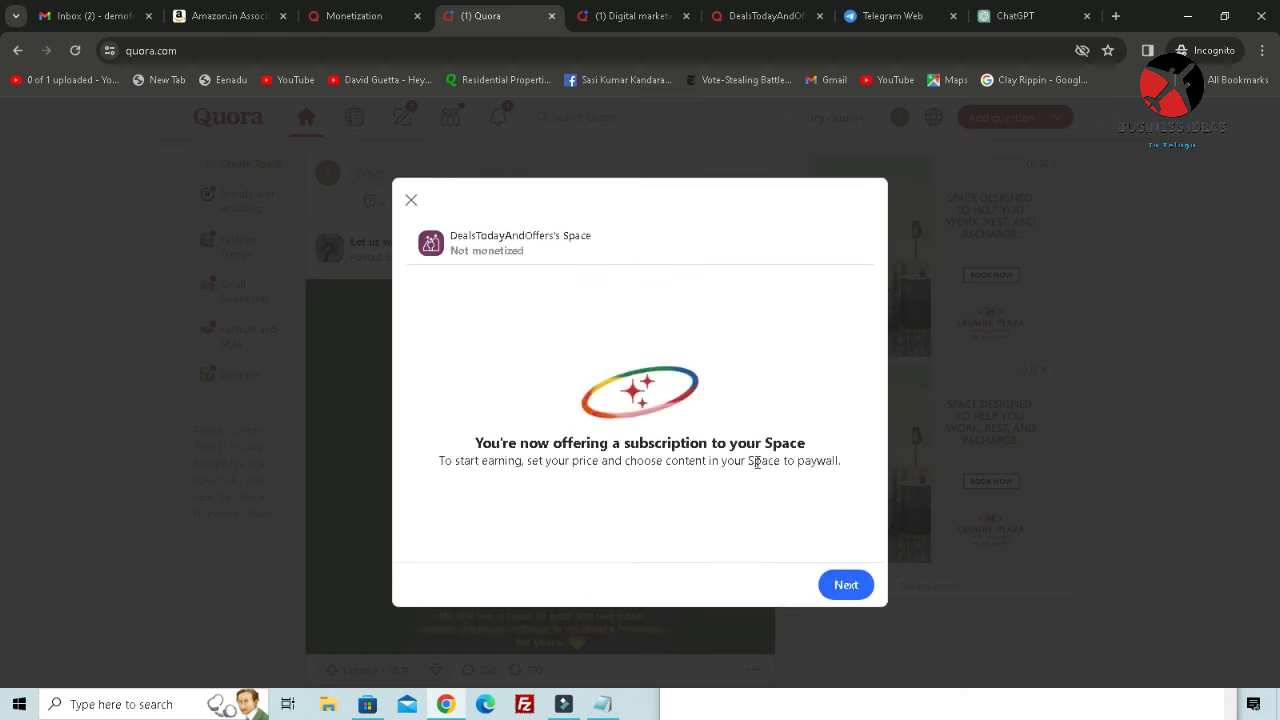
left_click(850, 585)
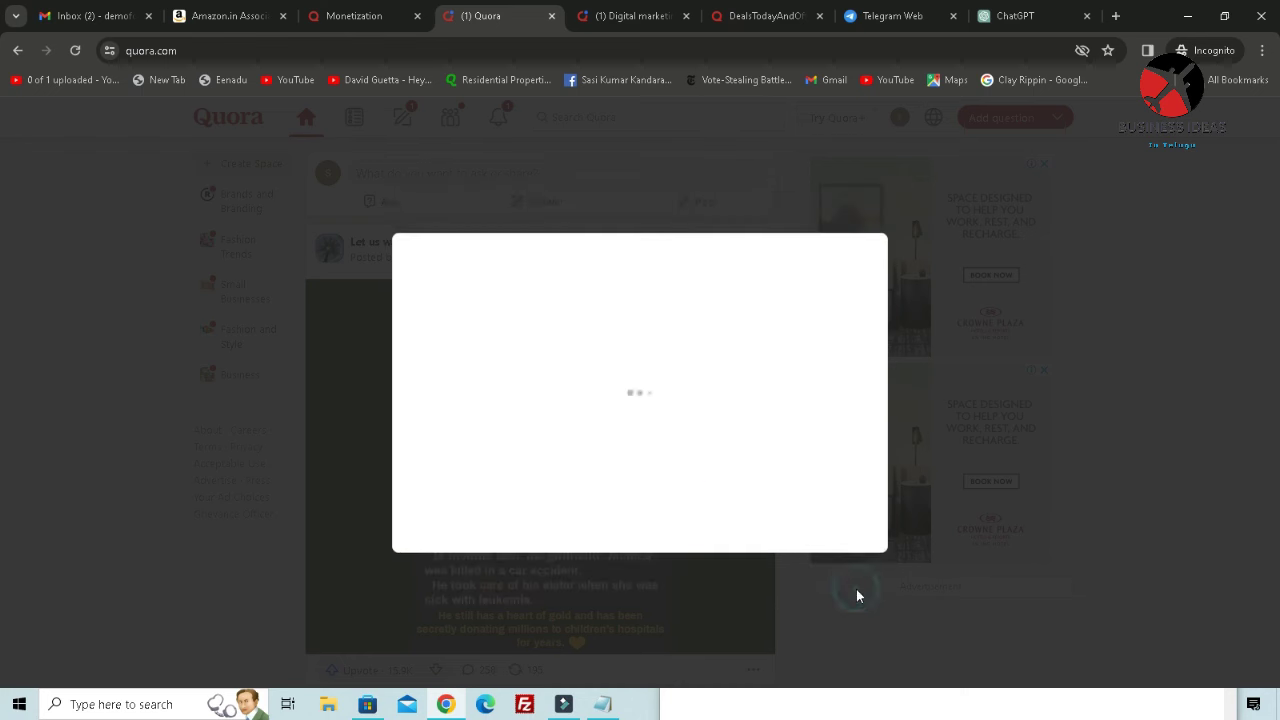
left_click(838, 614)
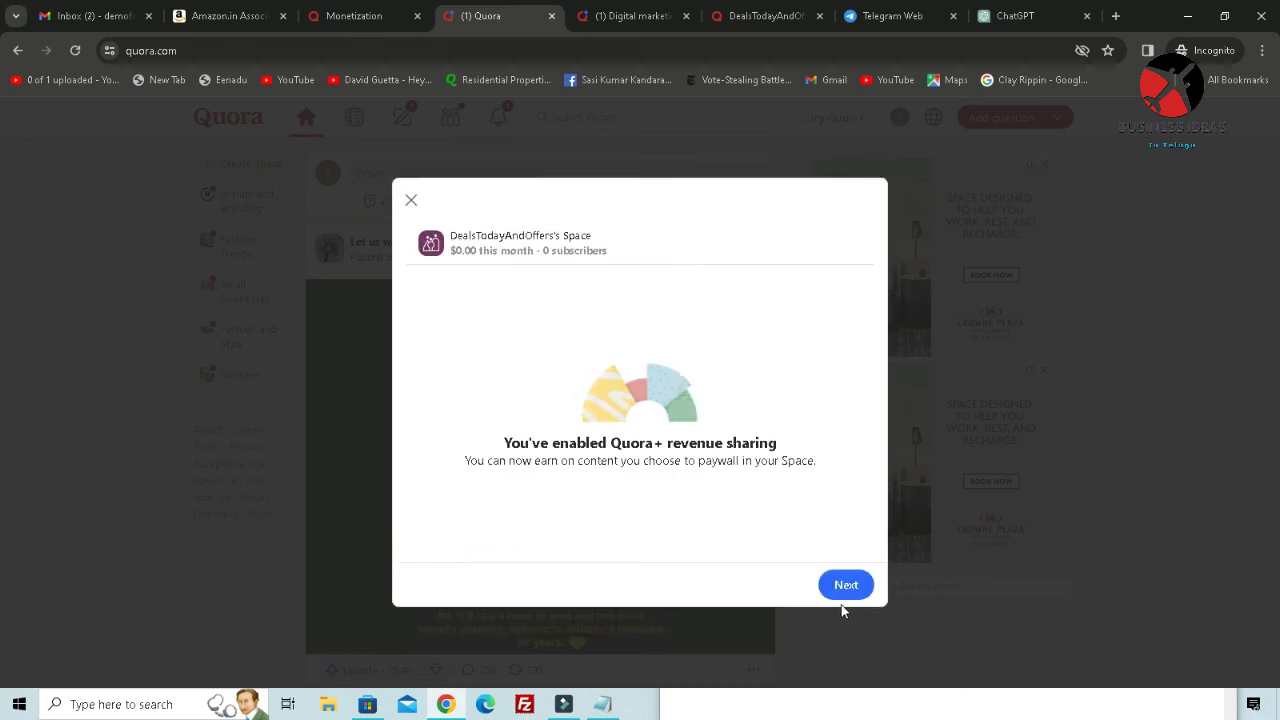
left_click(848, 589)
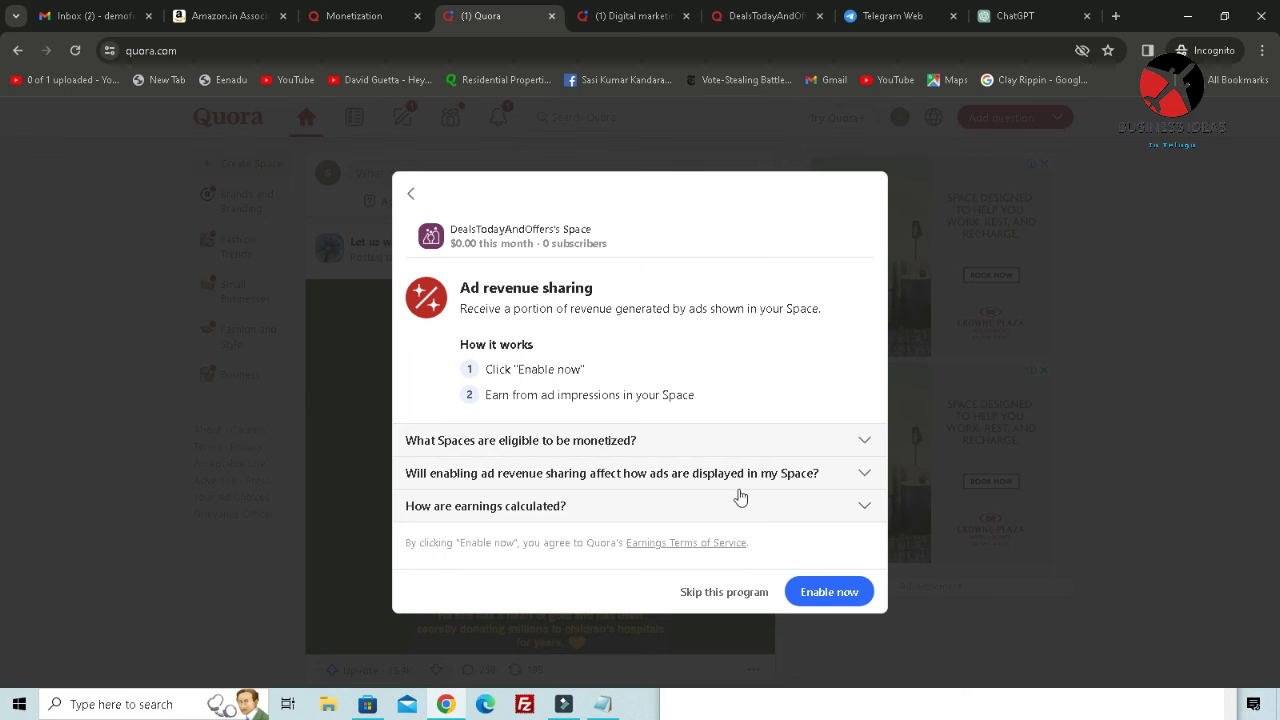
Turn on ad revenue sharing and go to the Space's own page.
left_click(849, 598)
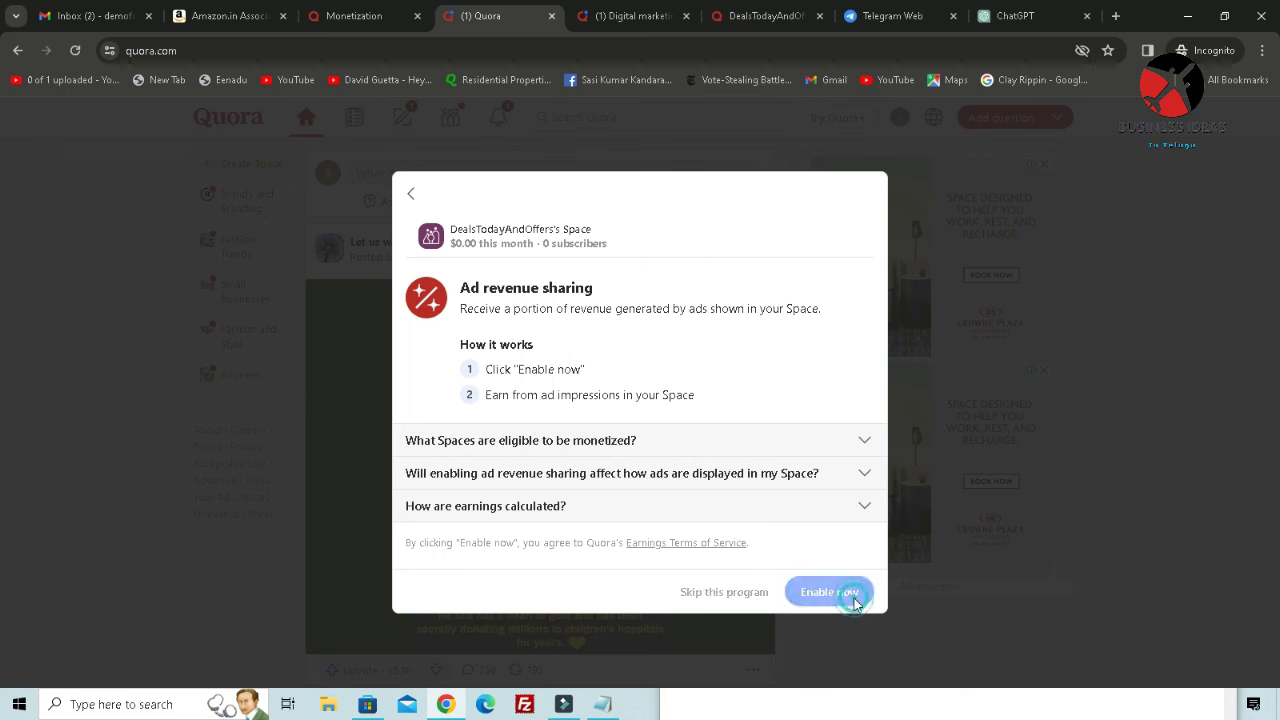
left_click(846, 596)
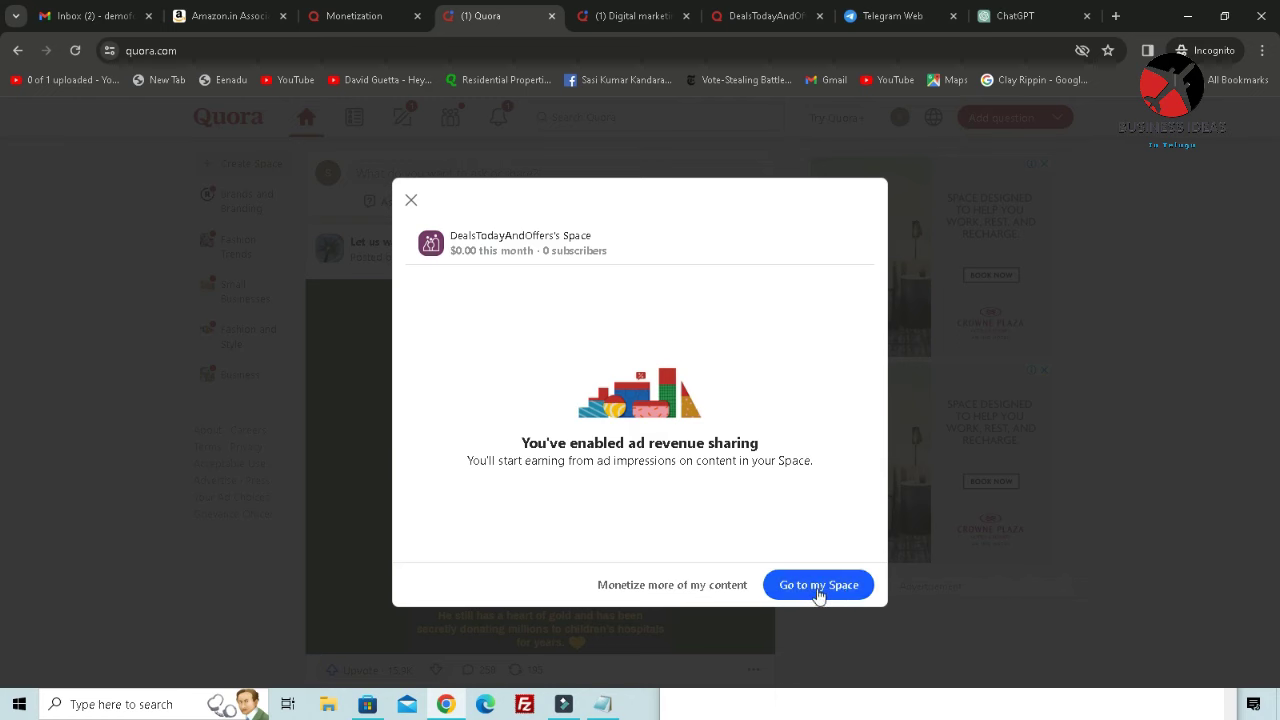
left_click(817, 594)
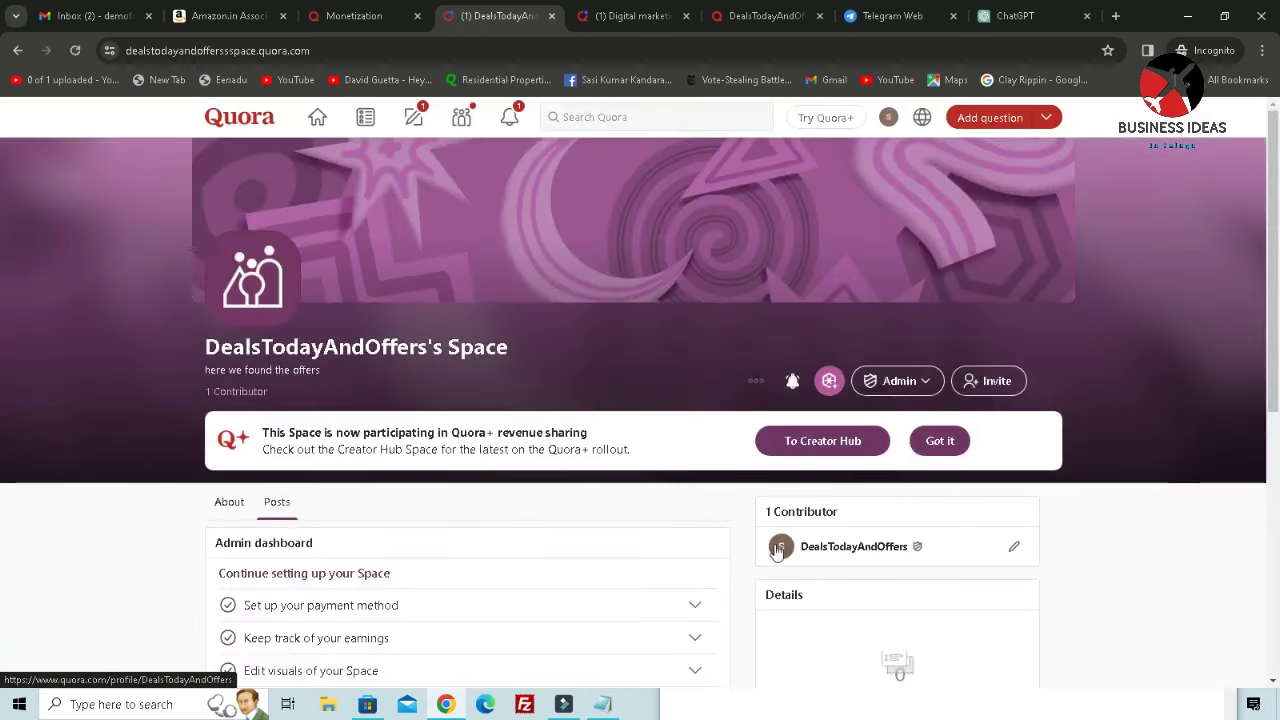
Decline the Telugu language prompt, check notifications, and open the Write Answers question list.
scroll(775, 548, "down", 2)
scroll(508, 562, "down", 2)
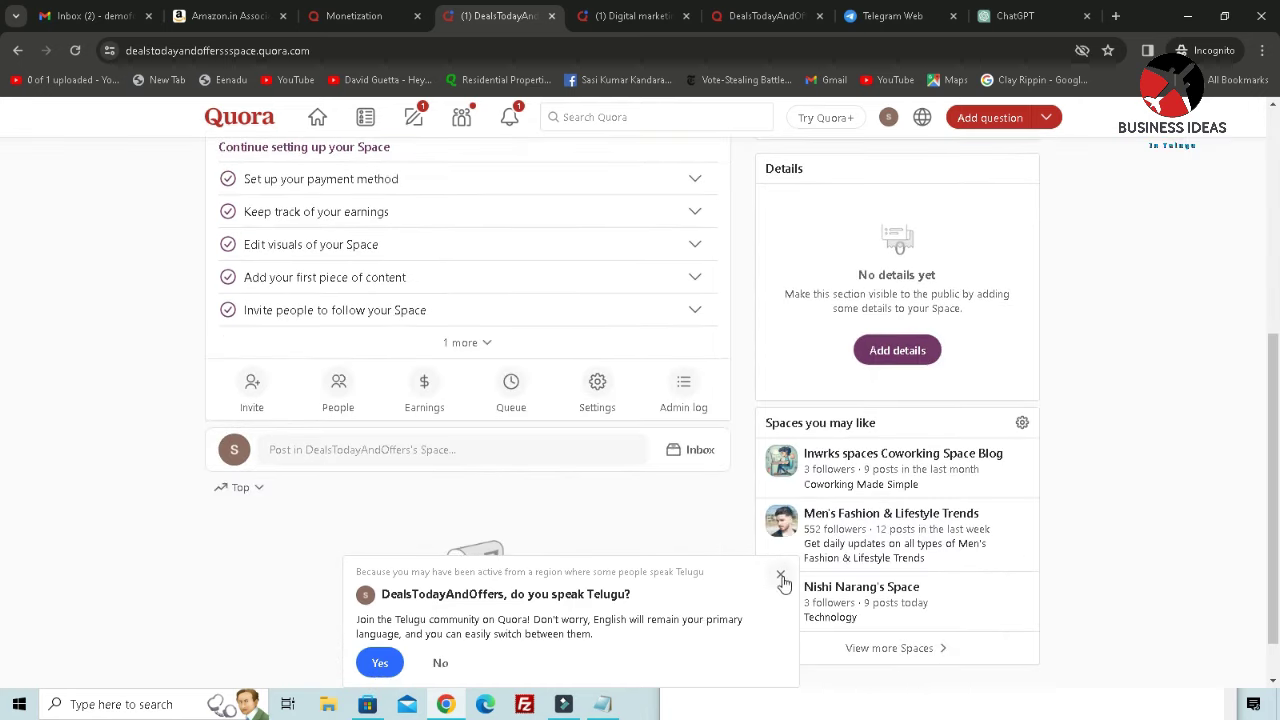
left_click(441, 664)
scroll(592, 620, "up", 4)
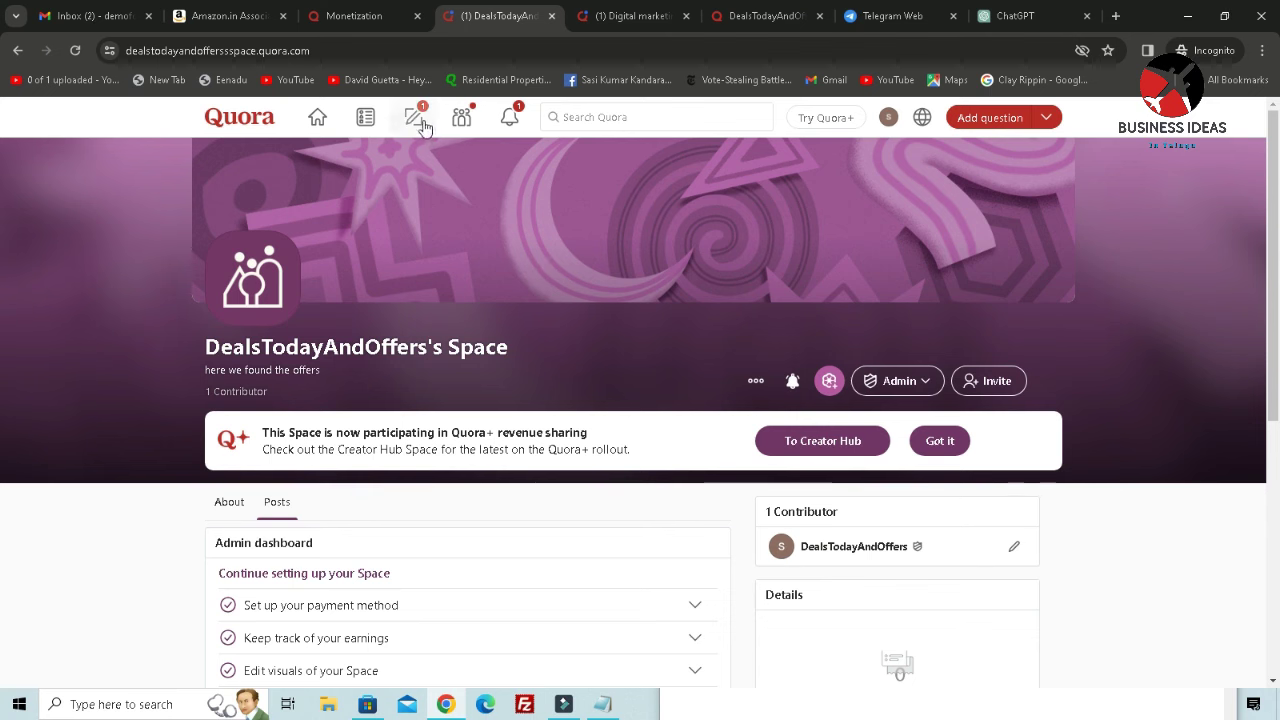
left_click(513, 121)
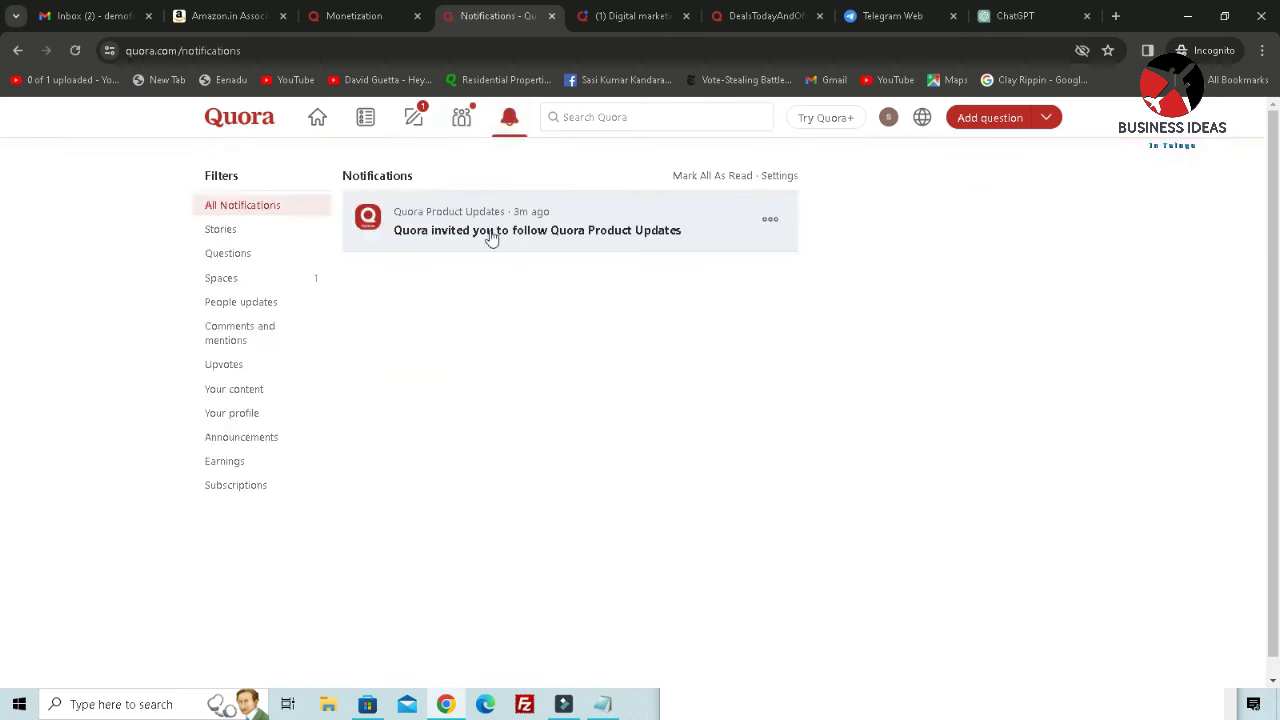
left_click(412, 118)
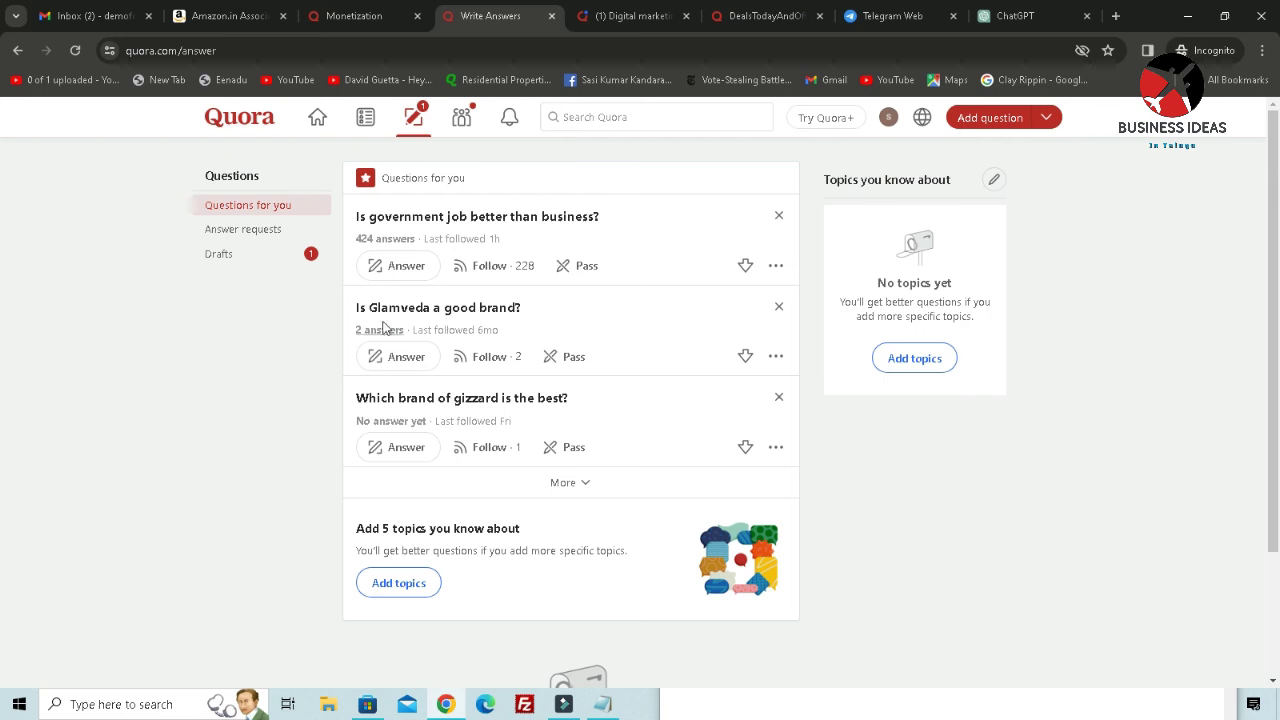
Ask ChatGPT the question 'Is Glamveda a good brand?'.
left_click_drag(358, 310, 546, 311)
key("ctrl+c")
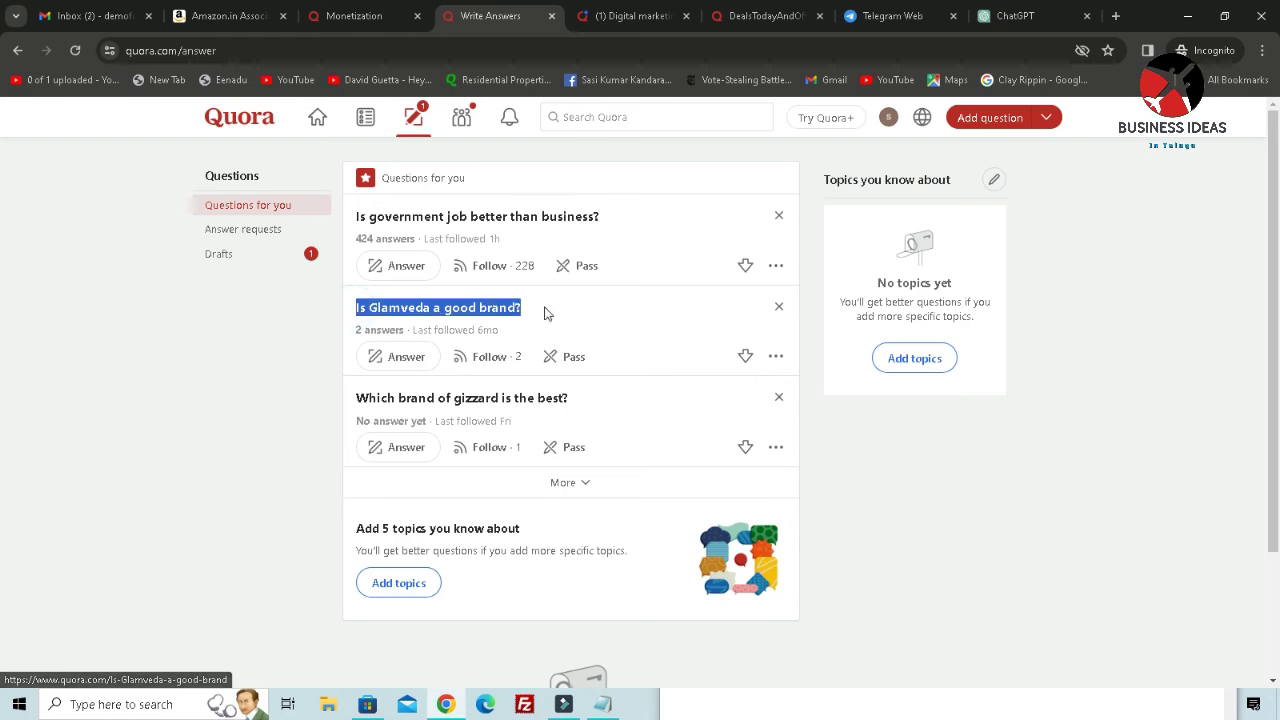
left_click(1012, 16)
left_click(523, 641)
key("ctrl+v")
key("Return")
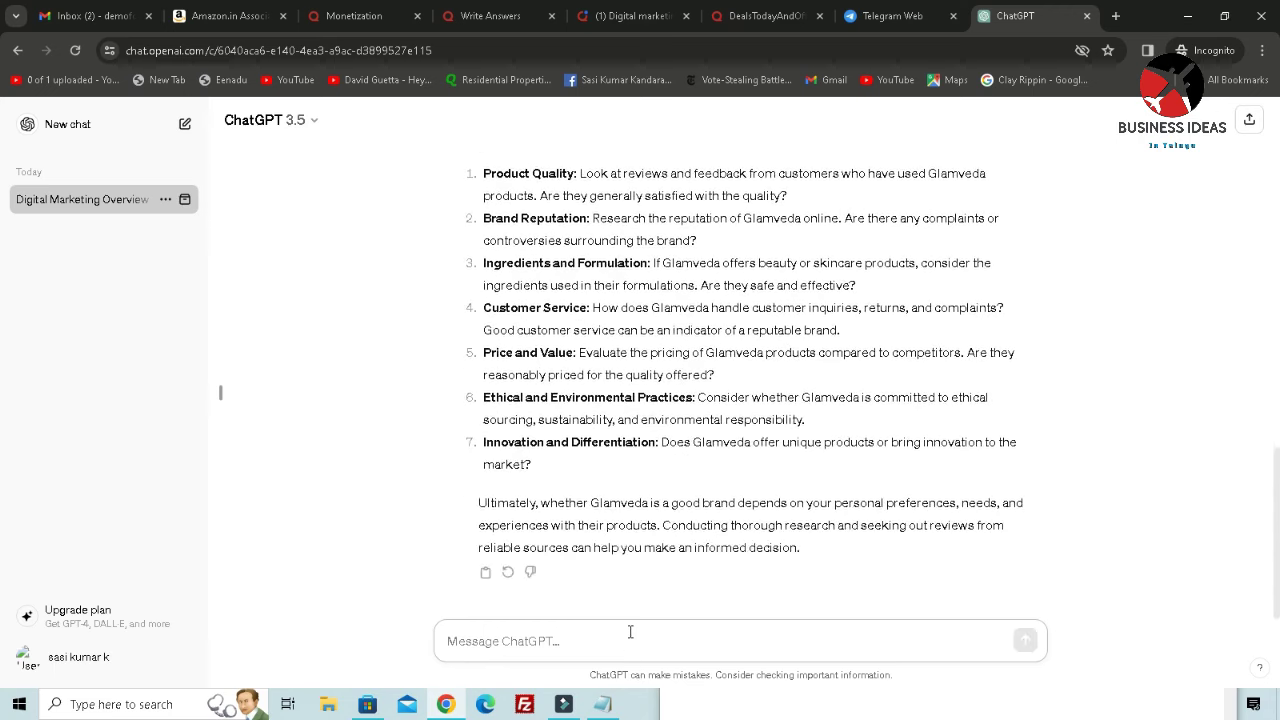
Copy ChatGPT's seven-factor answer and return to the Quora tab.
scroll(494, 486, "up", 4)
left_click_drag(487, 484, 793, 605)
right_click(750, 546)
left_click(801, 370)
left_click(658, 8)
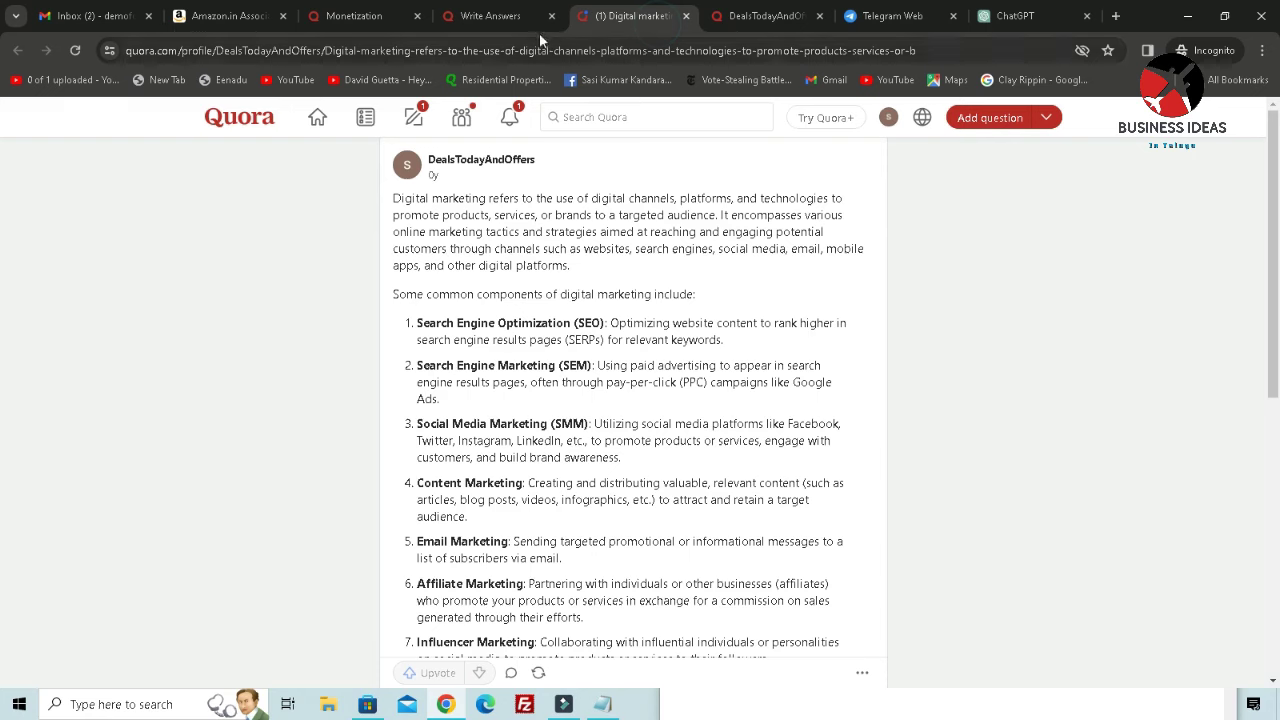
Paste ChatGPT's answer under 'Is Glamveda a good brand?', post it without a credential, then go home.
left_click(490, 15)
left_click(406, 358)
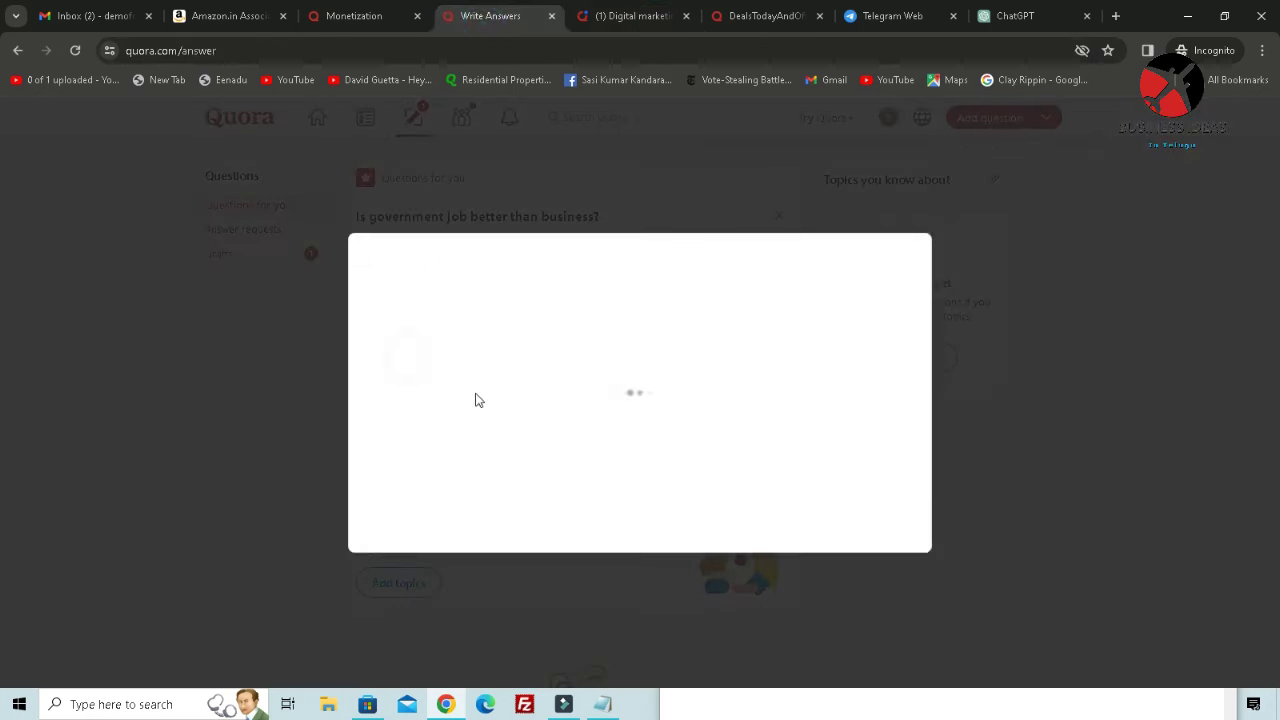
key("ctrl+v")
left_click(894, 614)
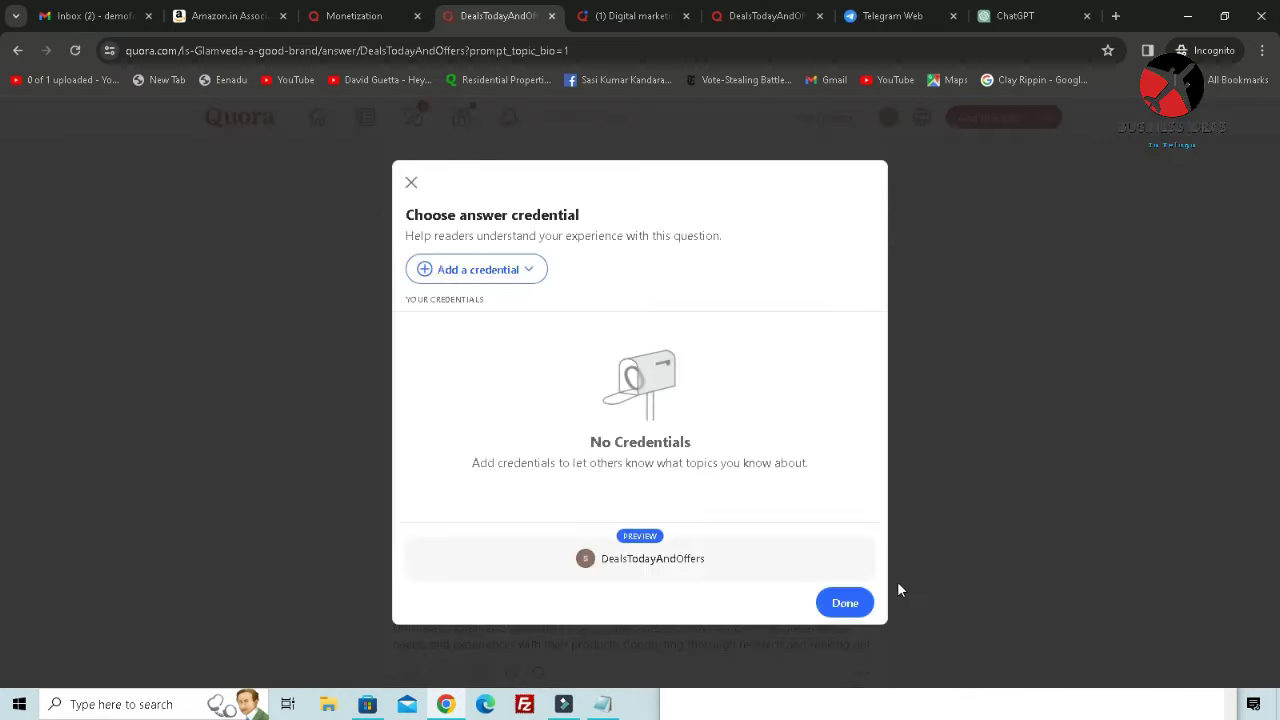
left_click(845, 604)
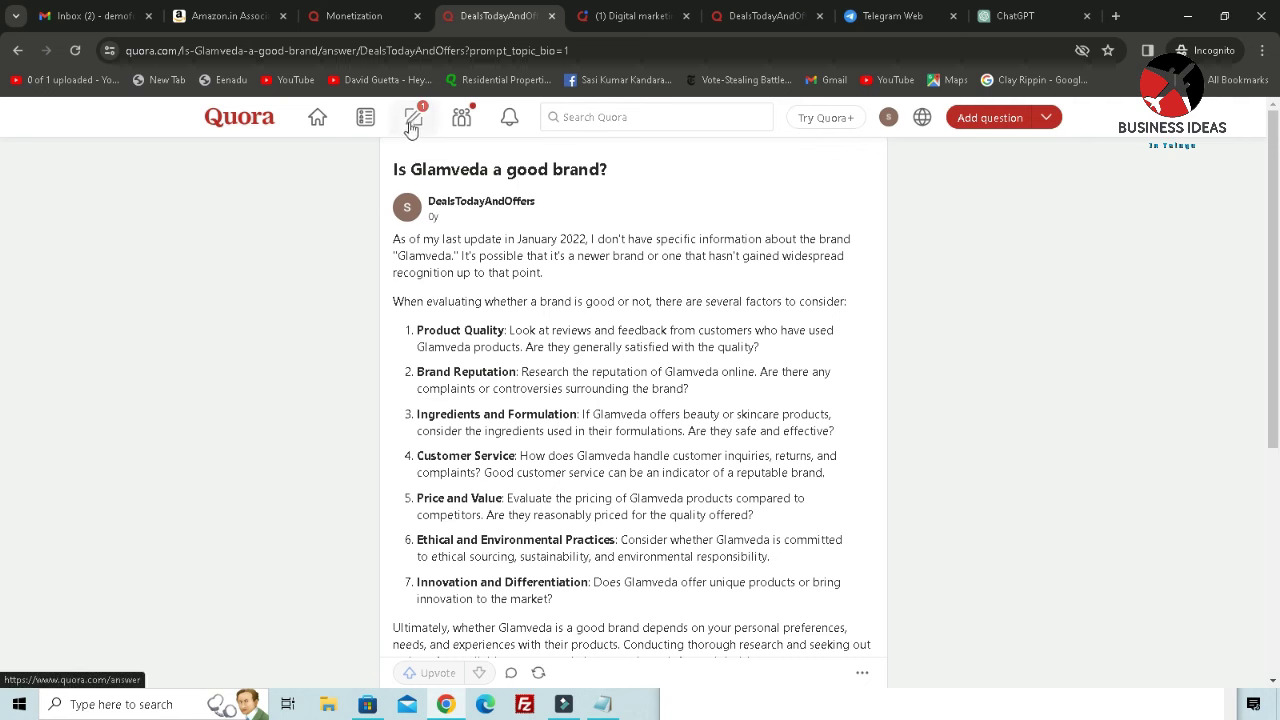
left_click(319, 119)
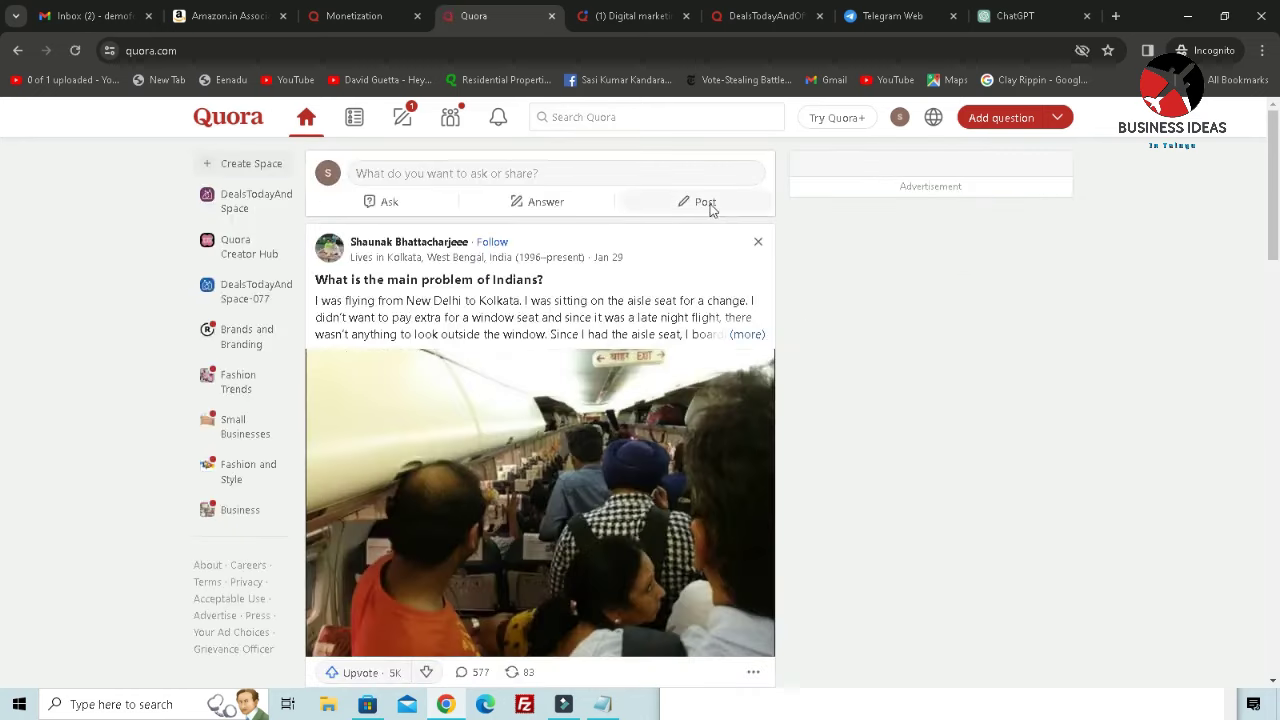
scroll(557, 221, "down", 4)
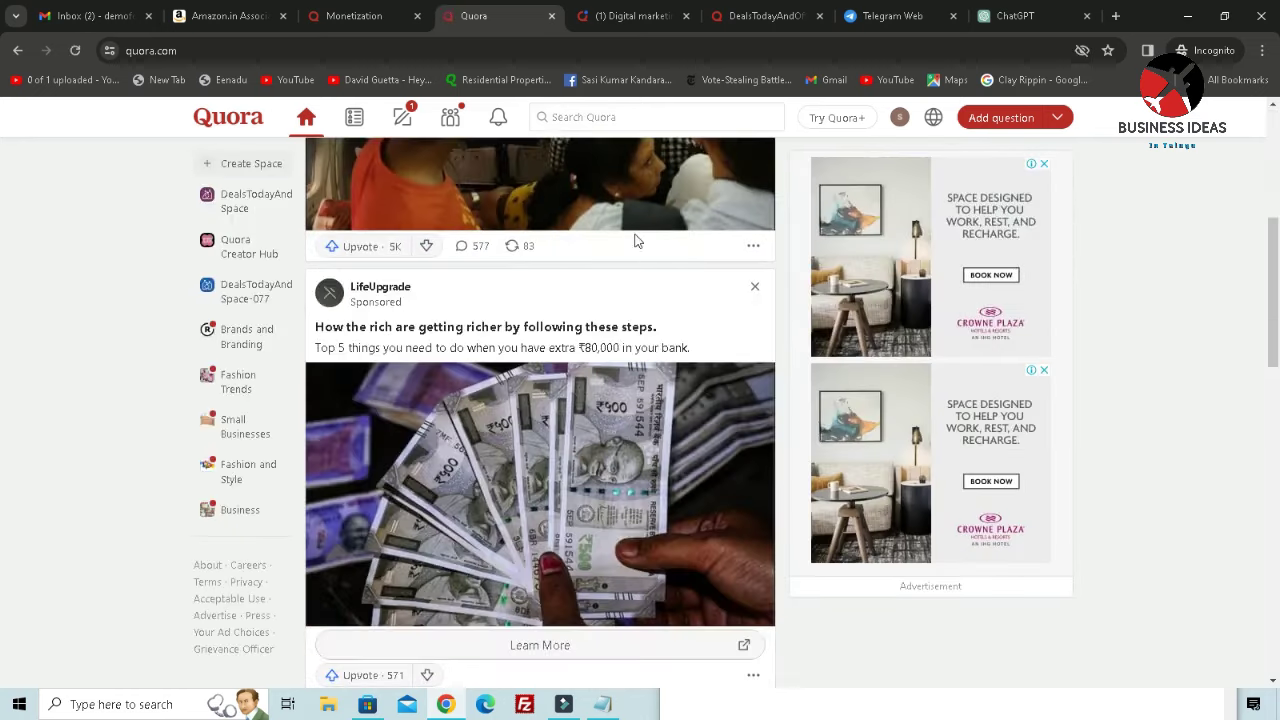
scroll(647, 257, "down", 6)
scroll(645, 280, "down", 2)
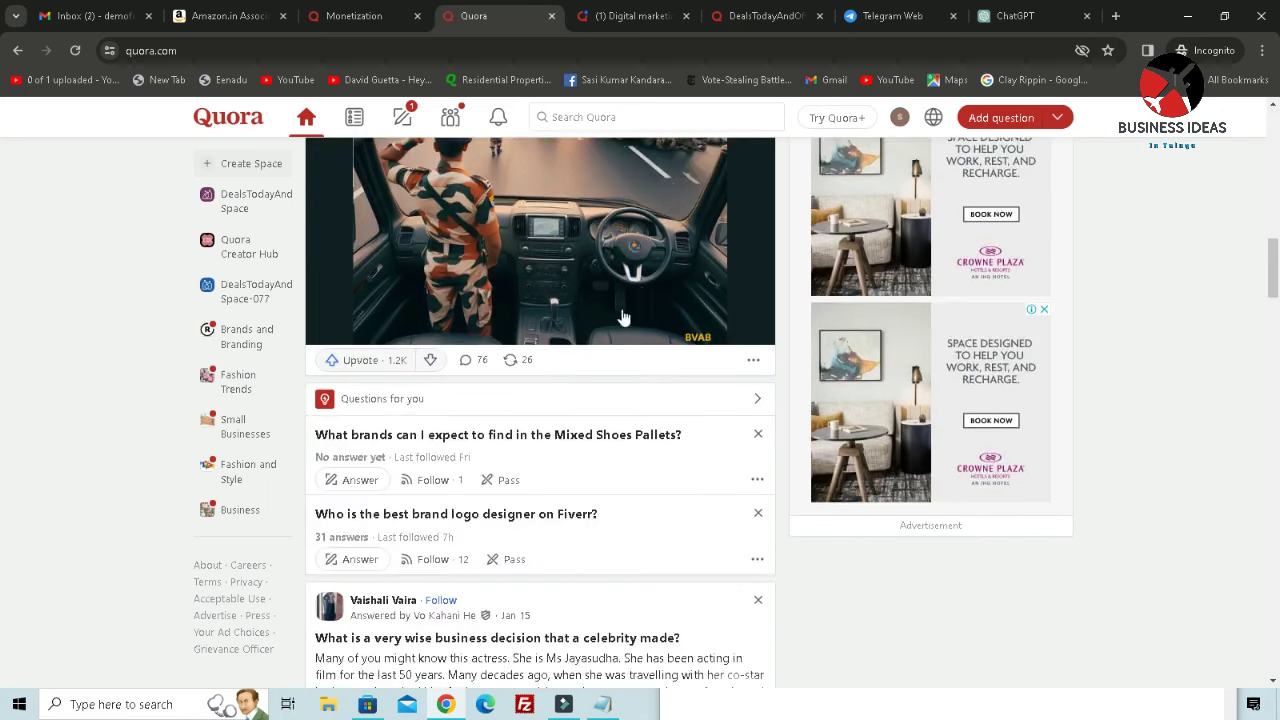
scroll(460, 382, "down", 2)
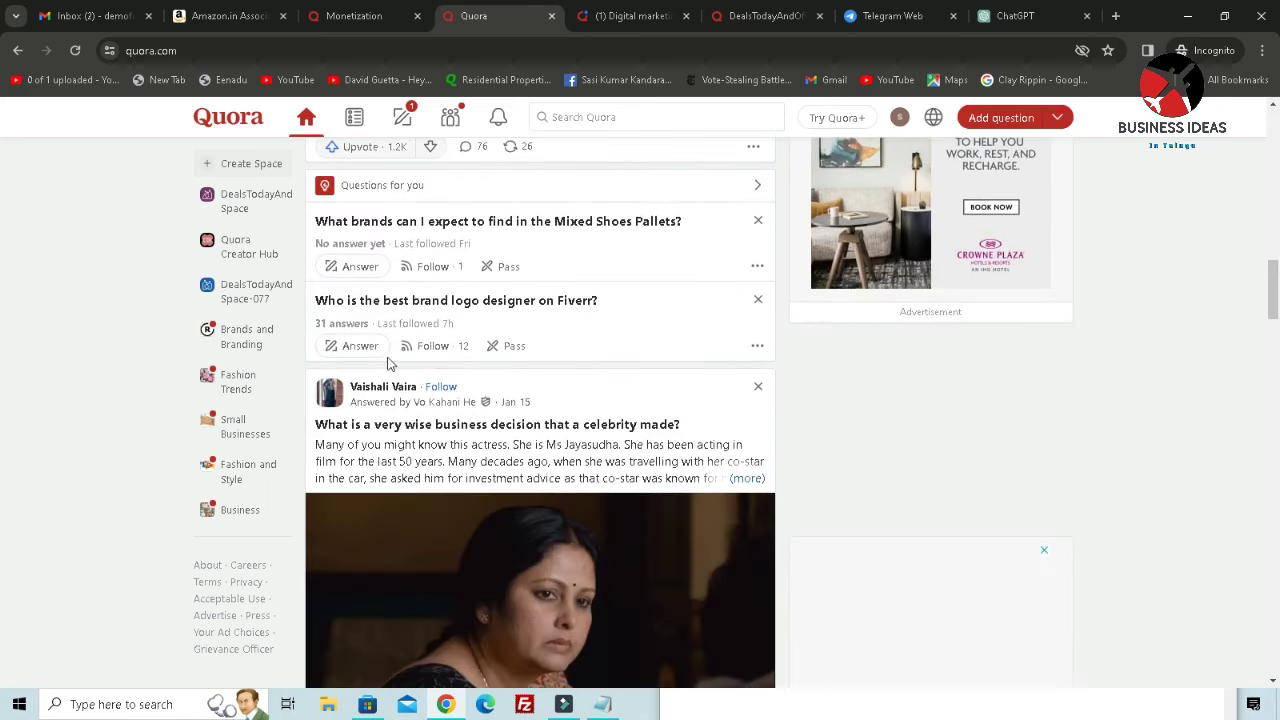
scroll(390, 365, "down", 8)
scroll(399, 370, "down", 2)
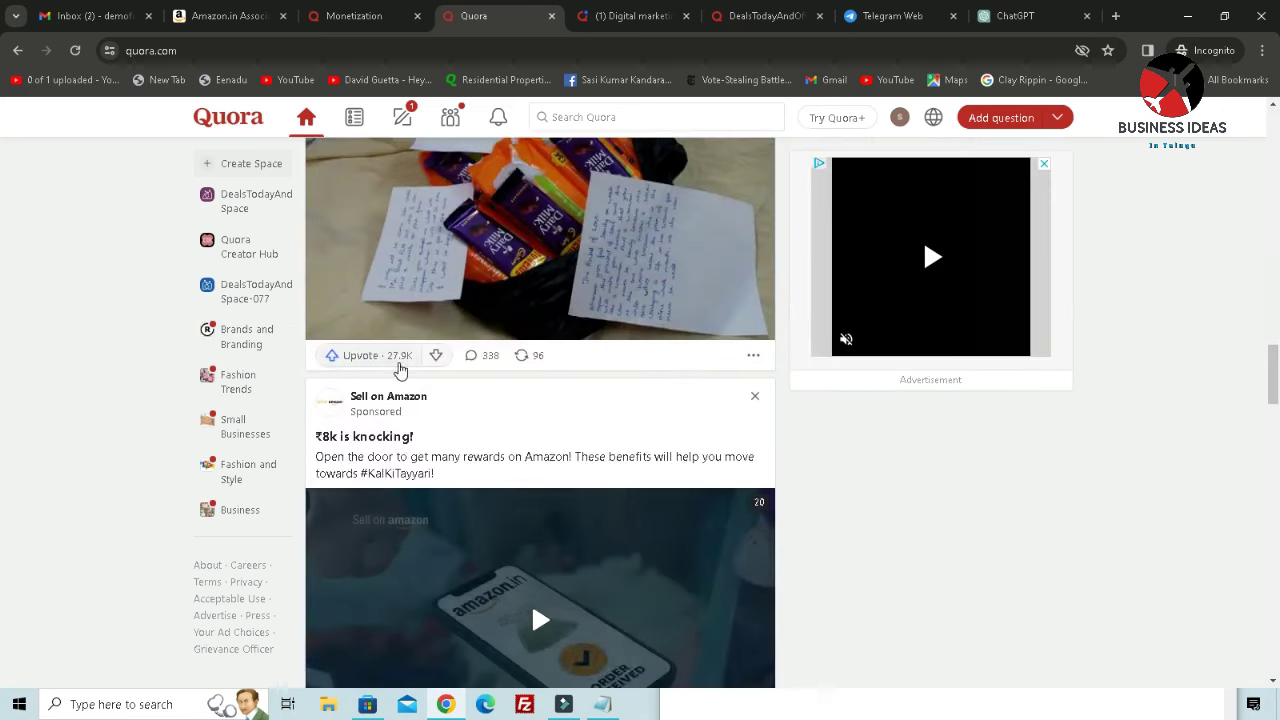
scroll(500, 385, "down", 2)
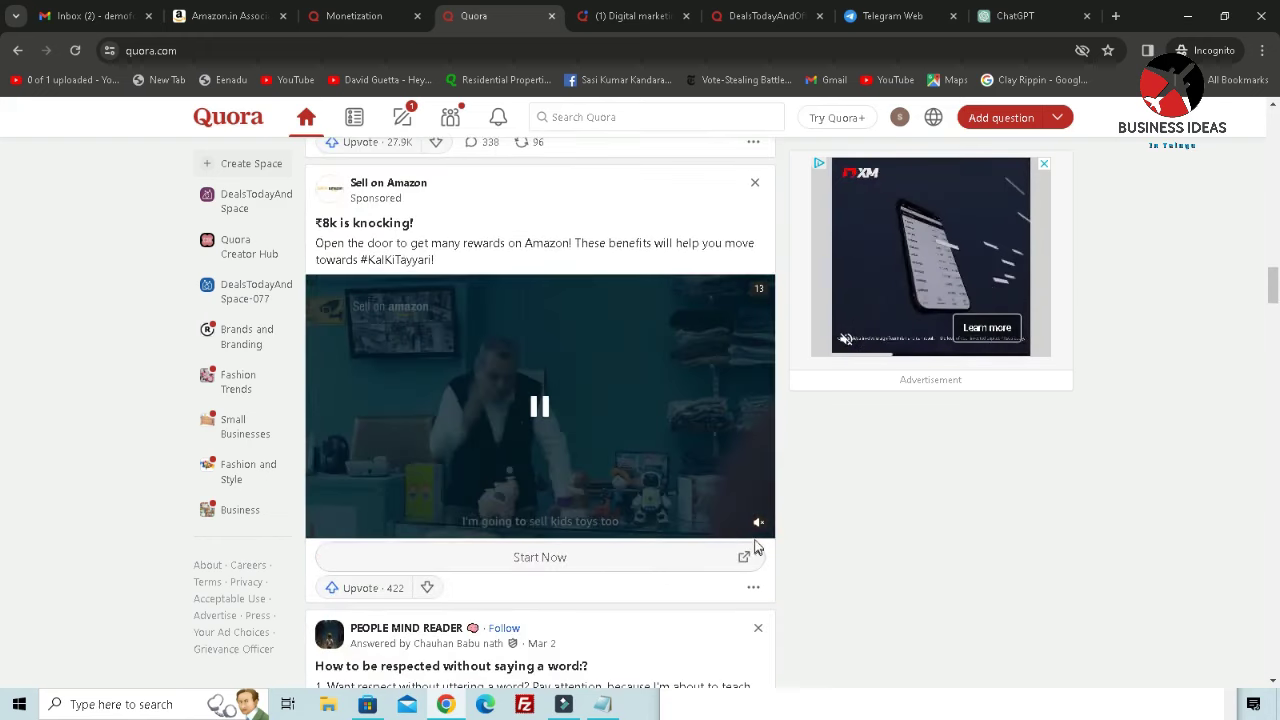
scroll(740, 470, "down", 12)
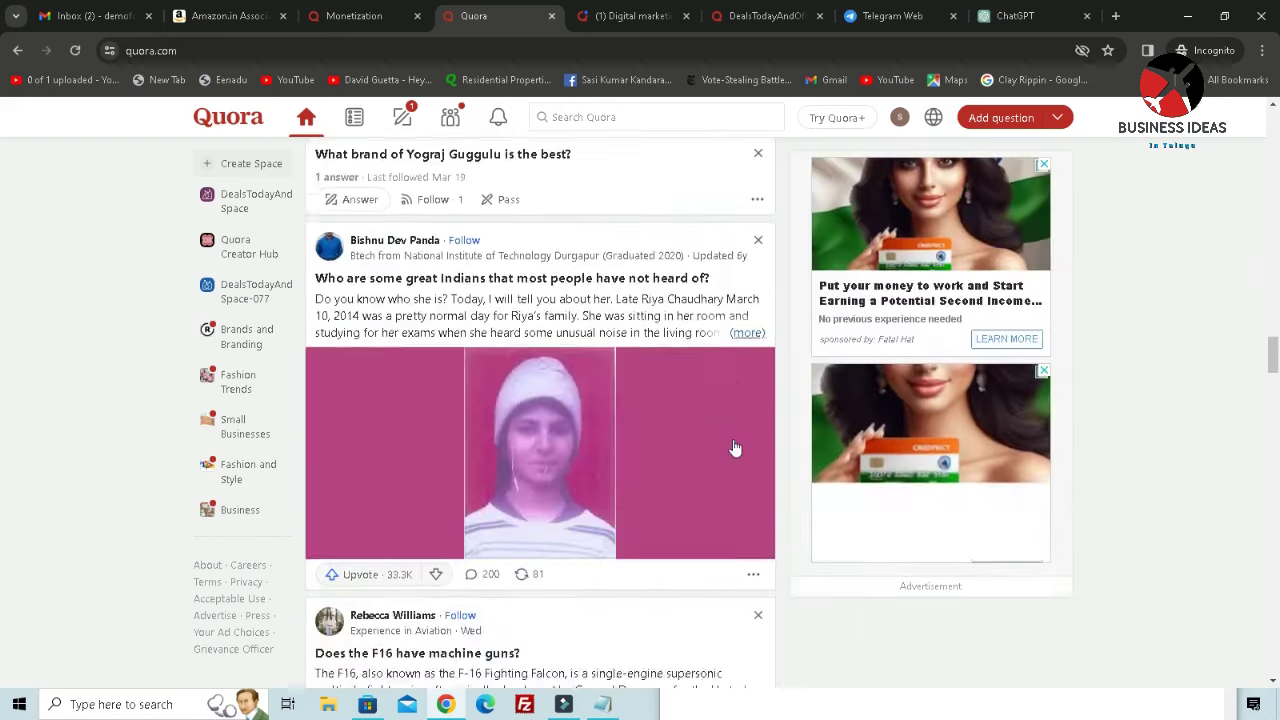
scroll(735, 448, "down", 10)
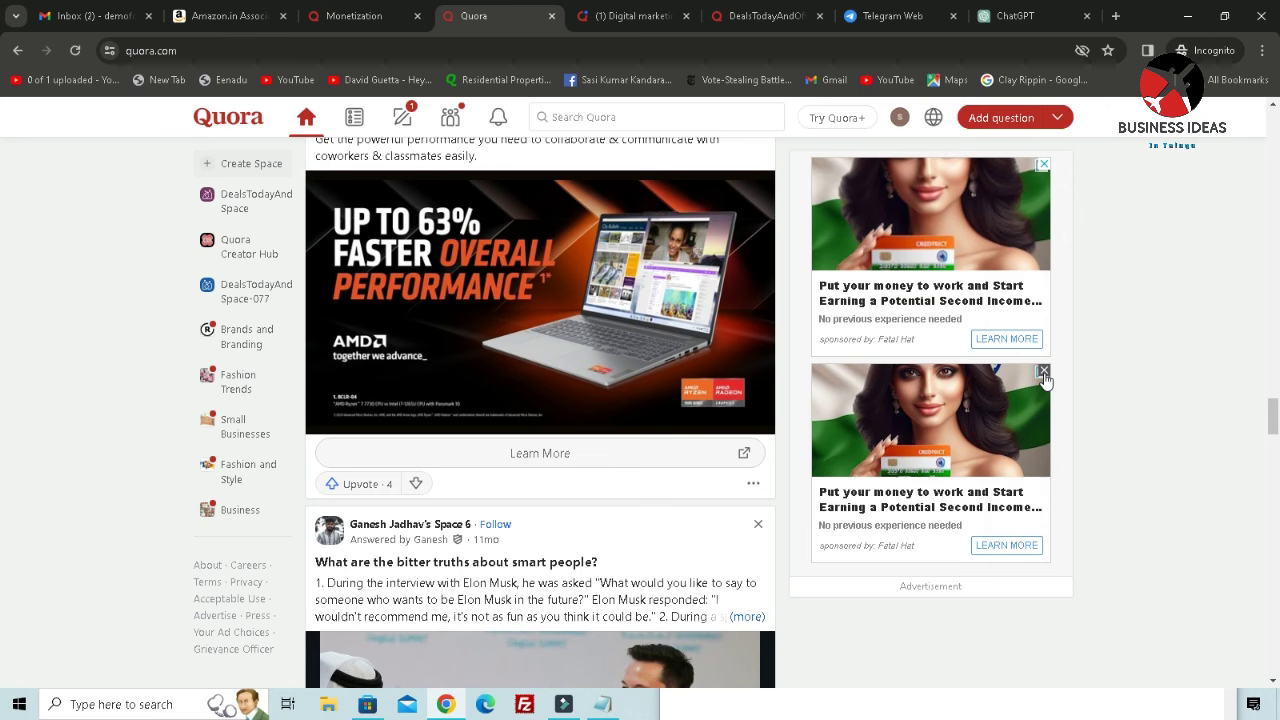
scroll(1080, 300, "up", 10)
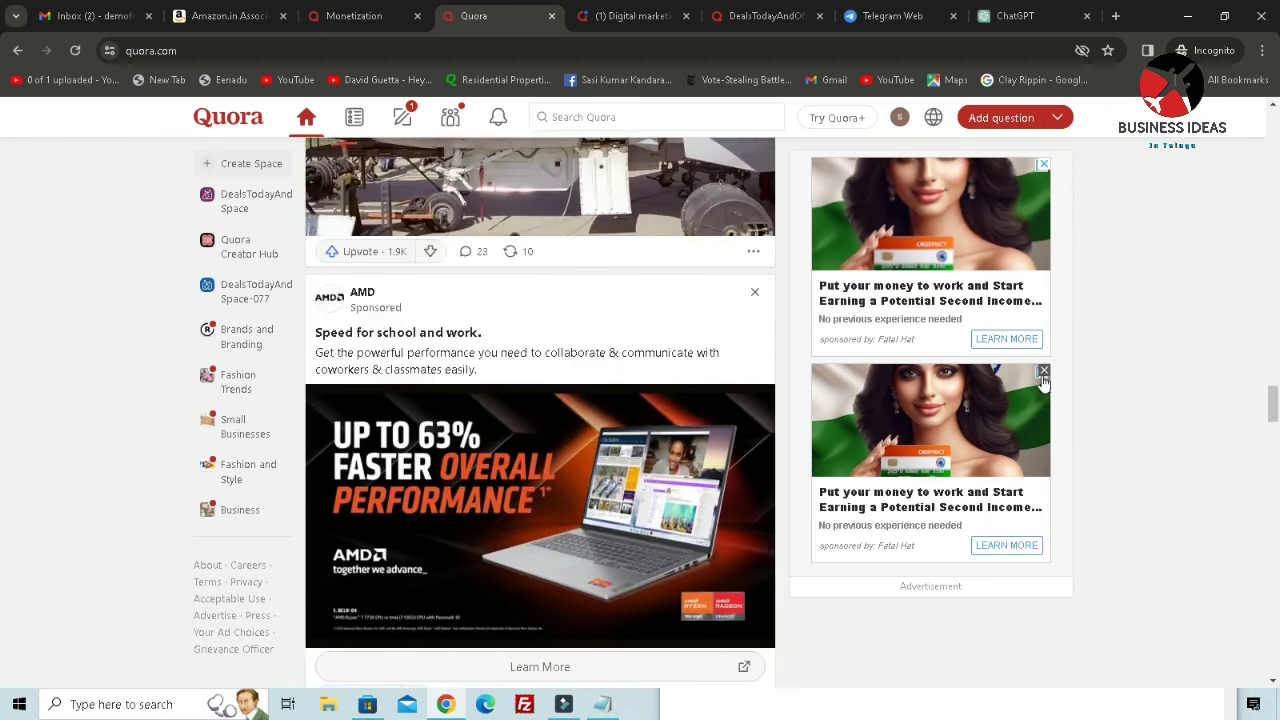
scroll(1088, 284, "up", 8)
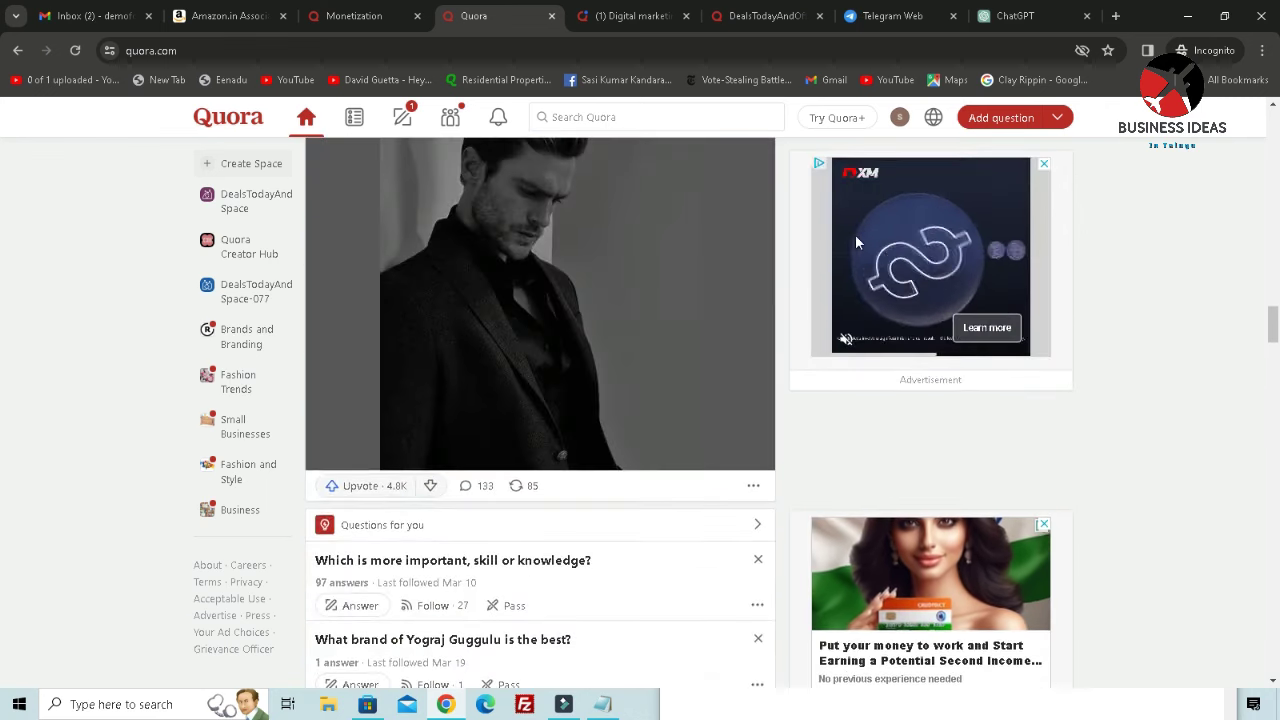
scroll(922, 281, "up", 10)
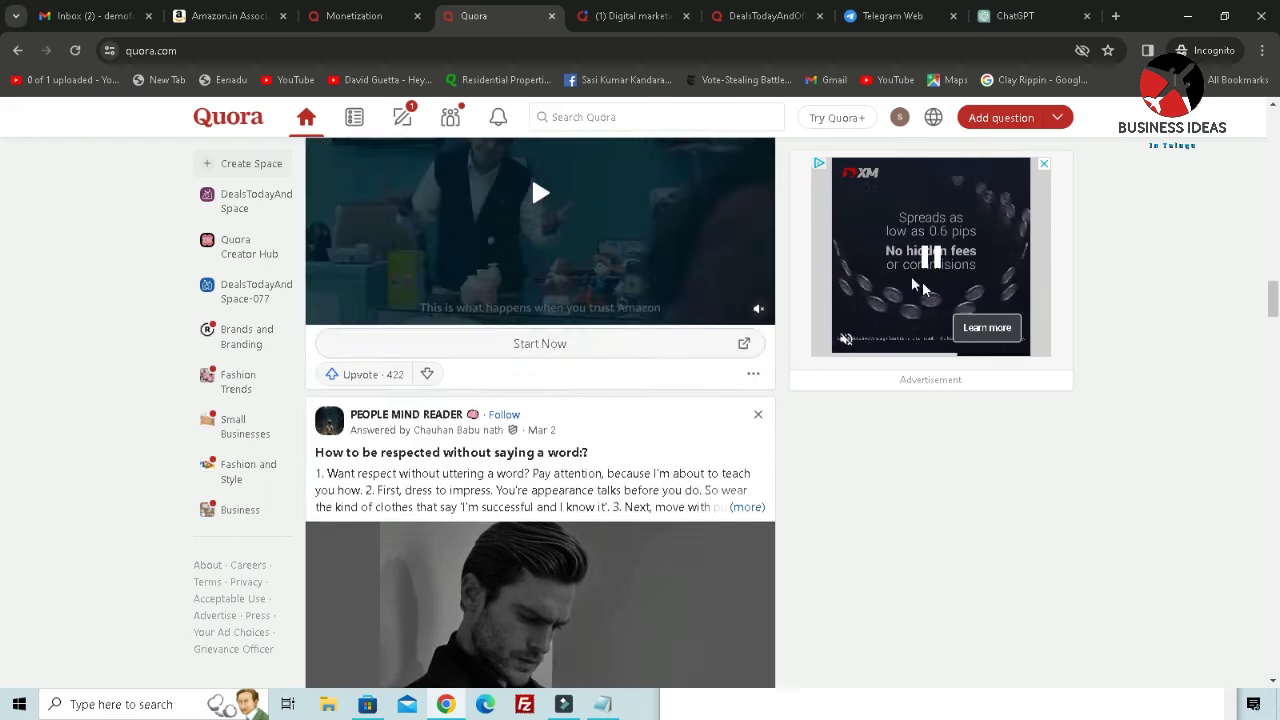
scroll(629, 437, "up", 10)
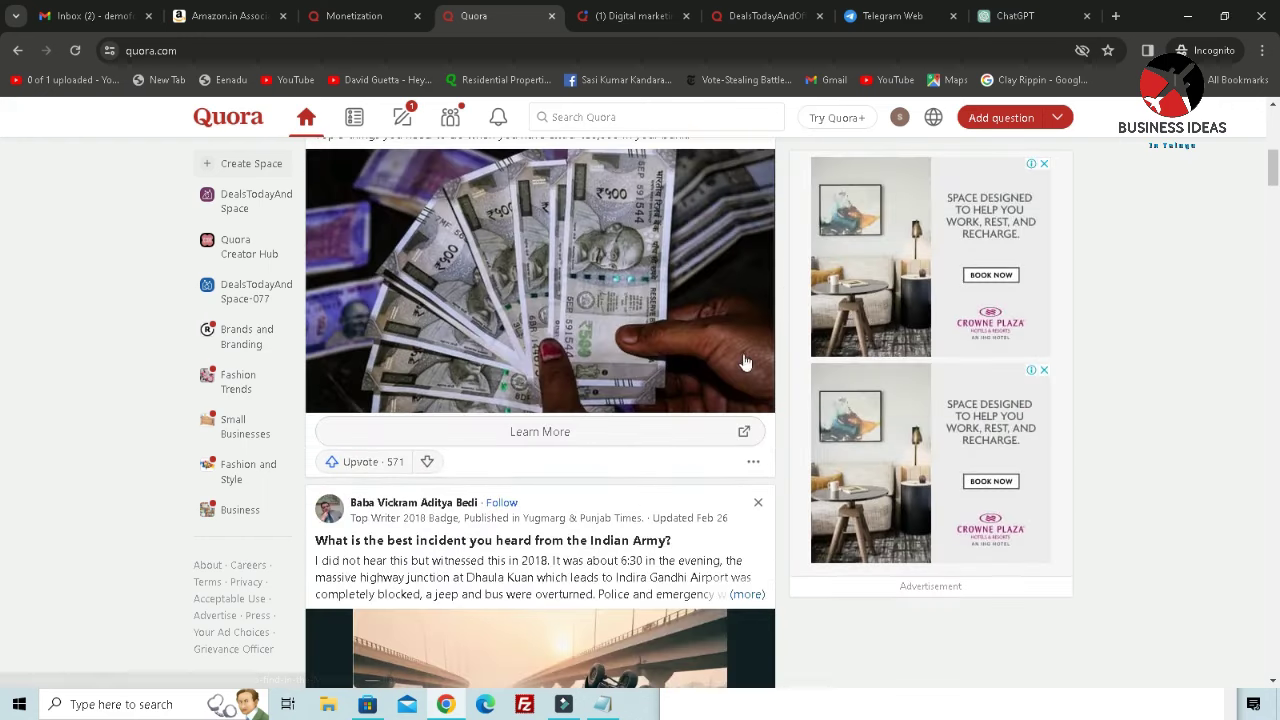
Open the Quora account menu and view the account's content and stats page.
left_click(900, 120)
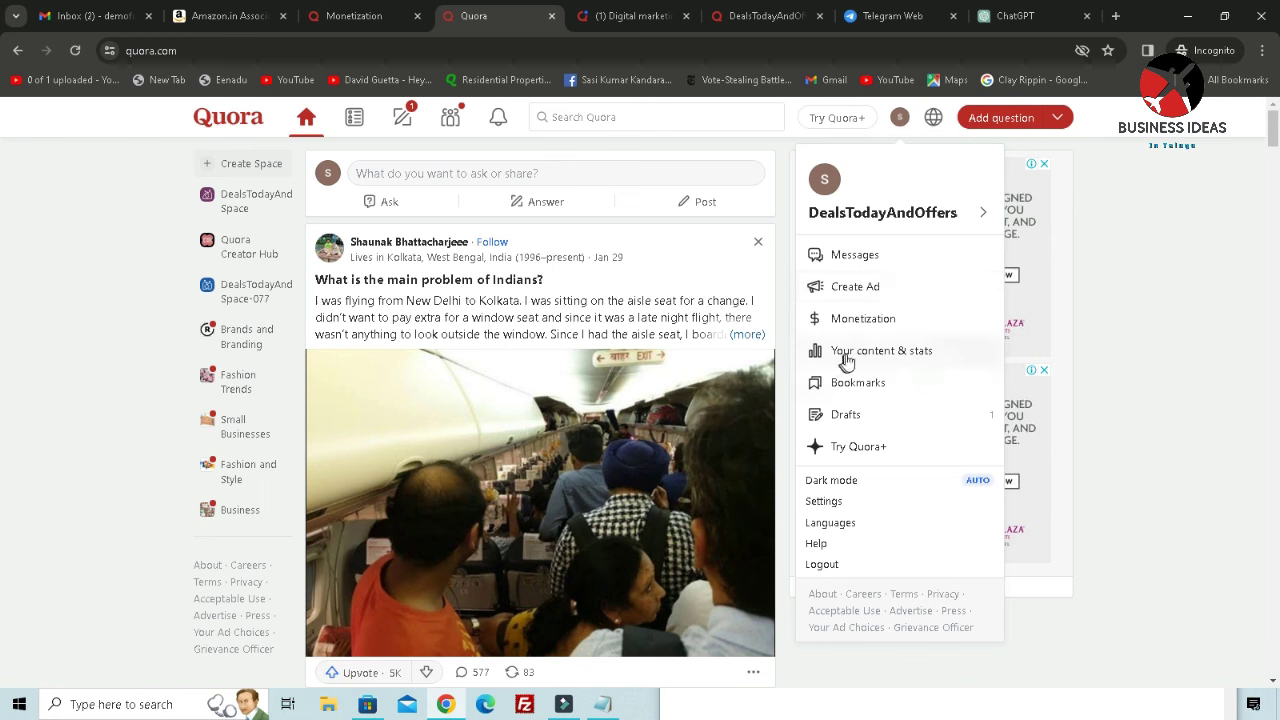
left_click(1127, 270)
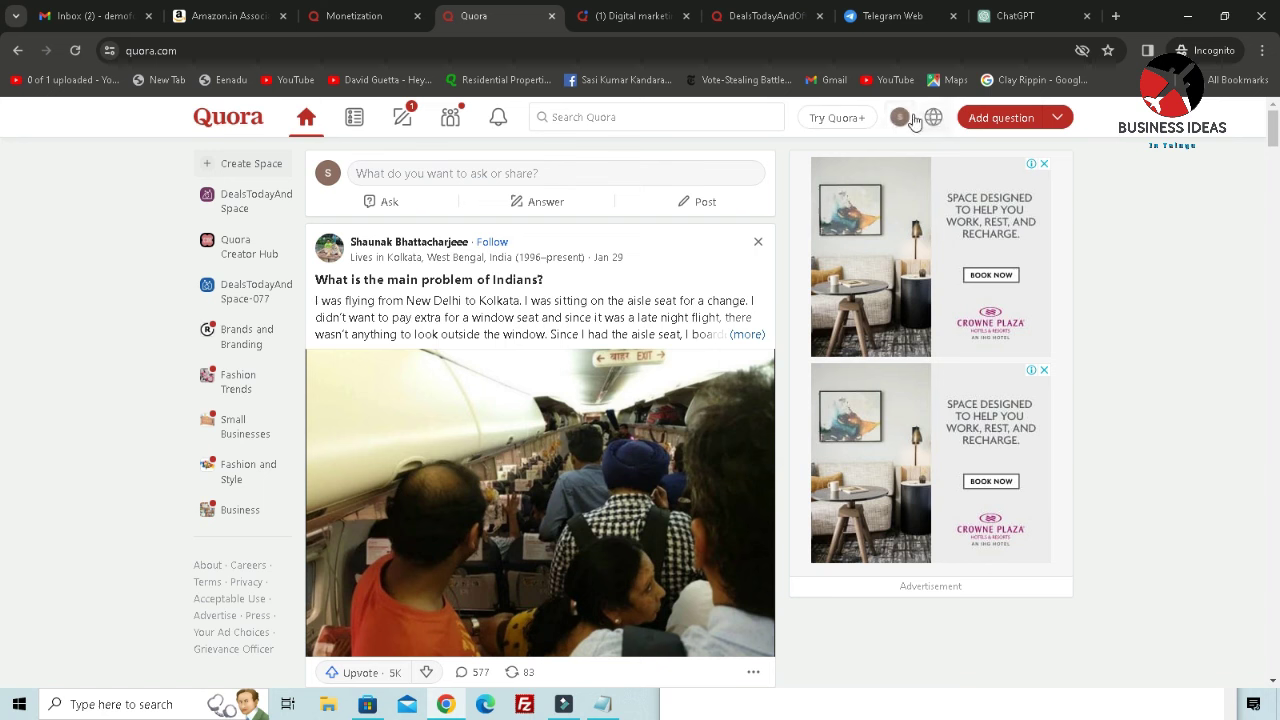
left_click(901, 119)
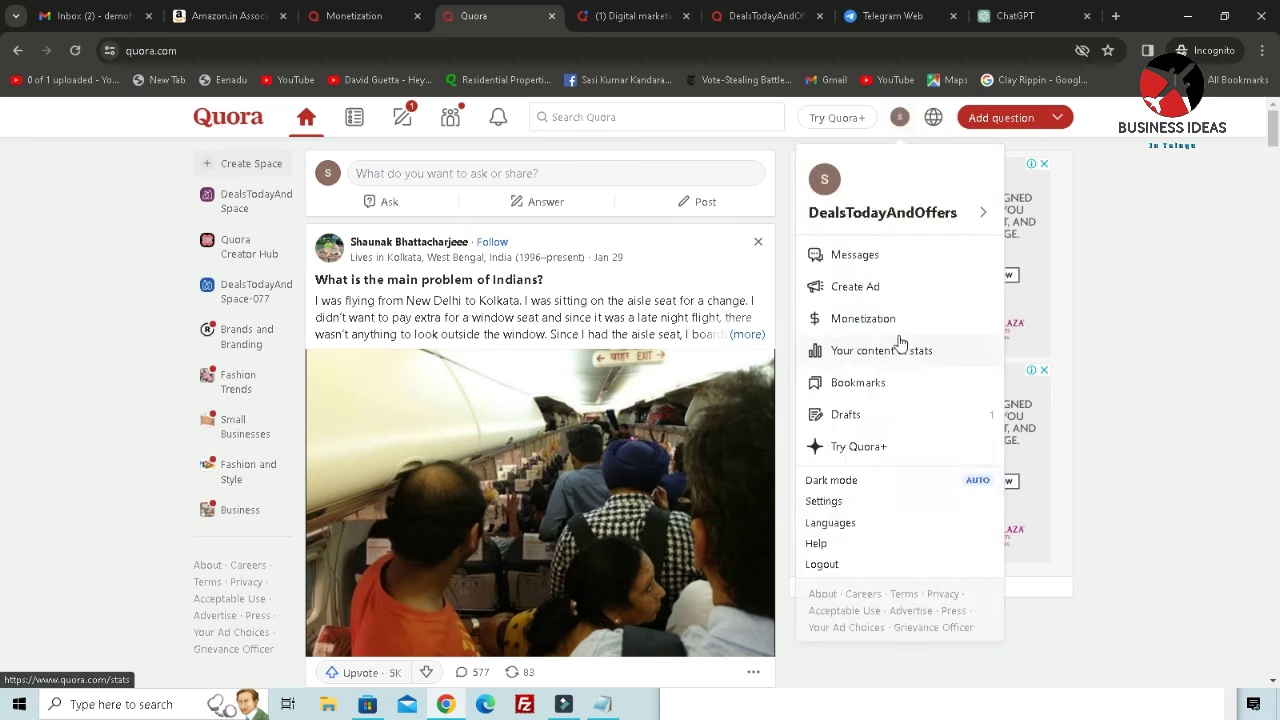
left_click(853, 360)
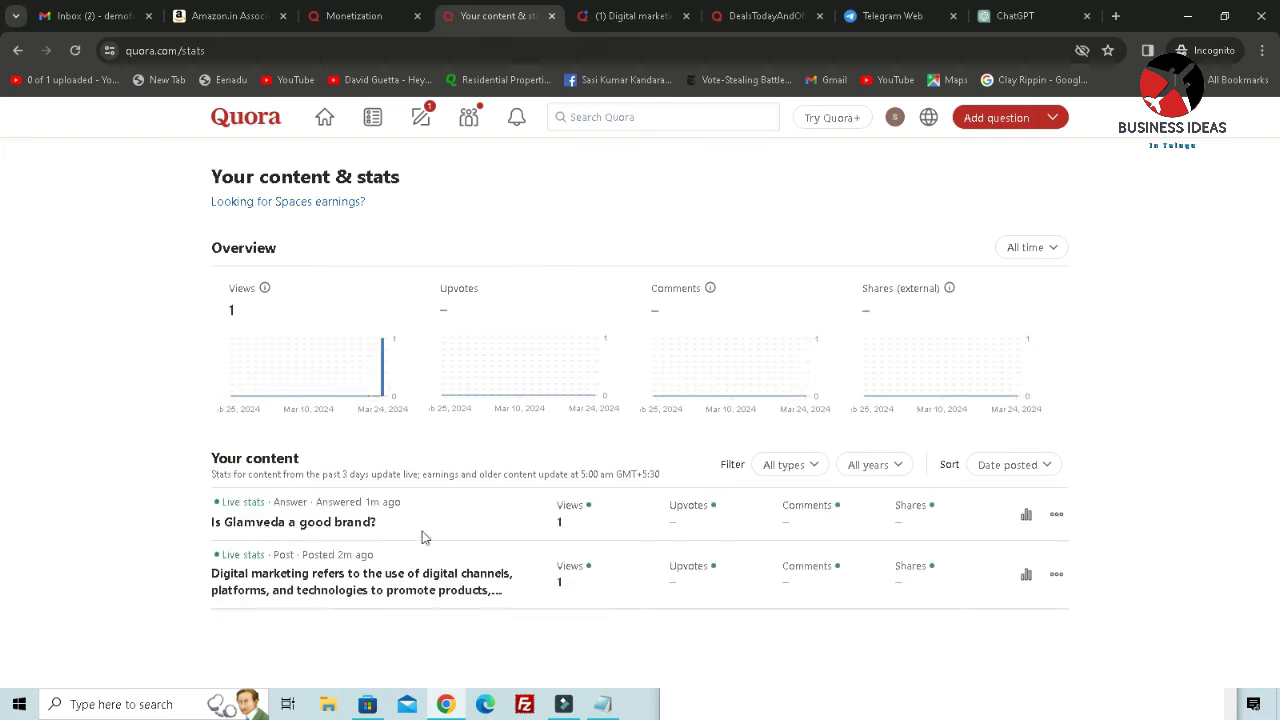
double_click(321, 503)
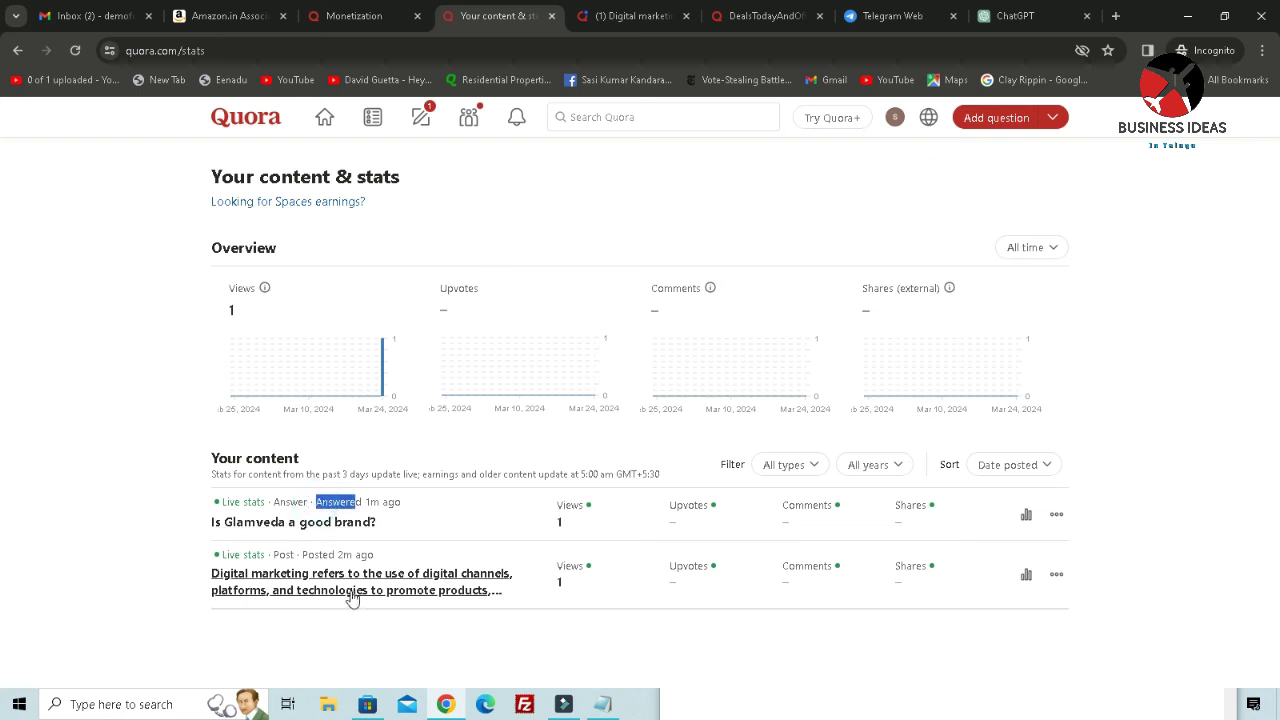
double_click(305, 553)
left_click(406, 647)
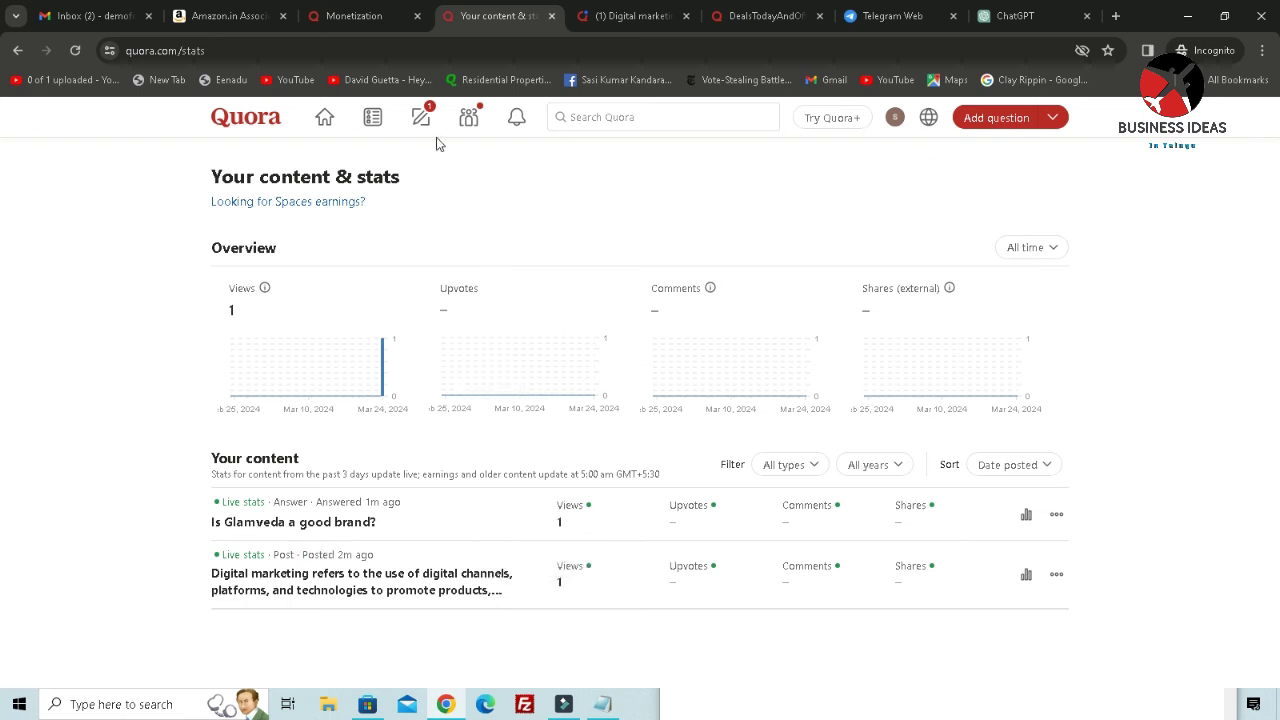
Reload content and stats, then return to the Amazon Associates account page.
left_click(895, 118)
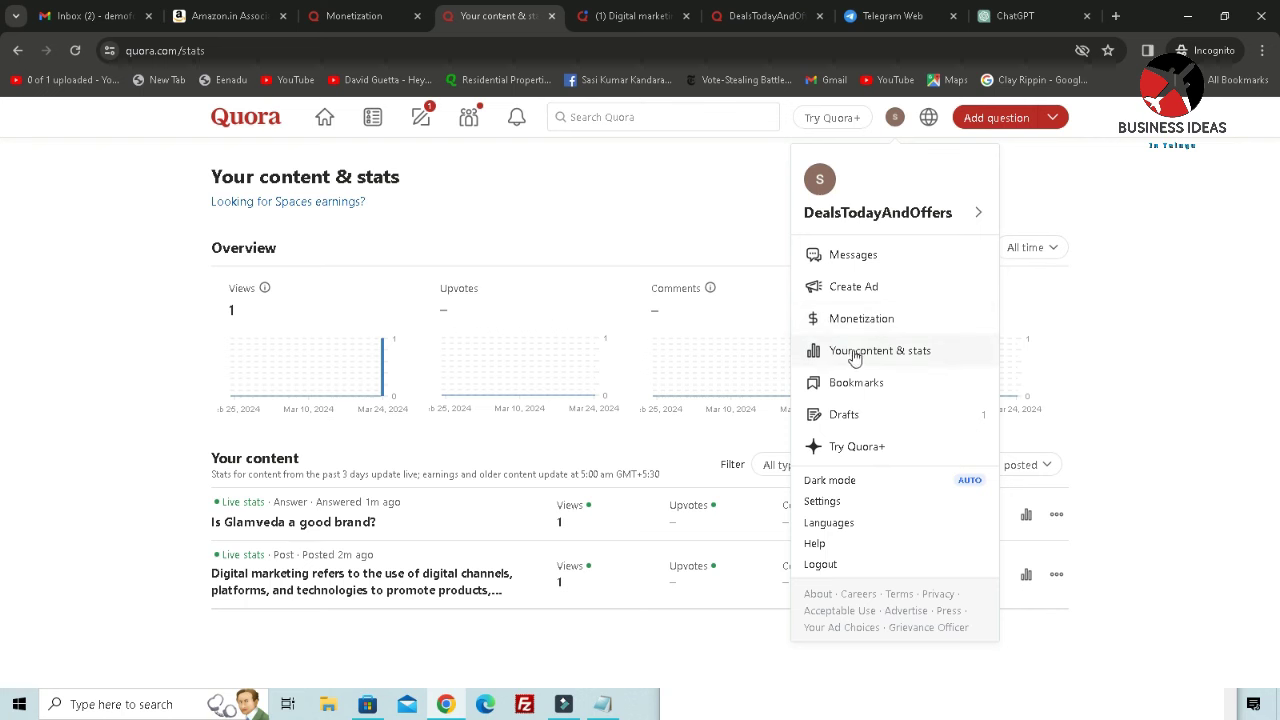
left_click(883, 363)
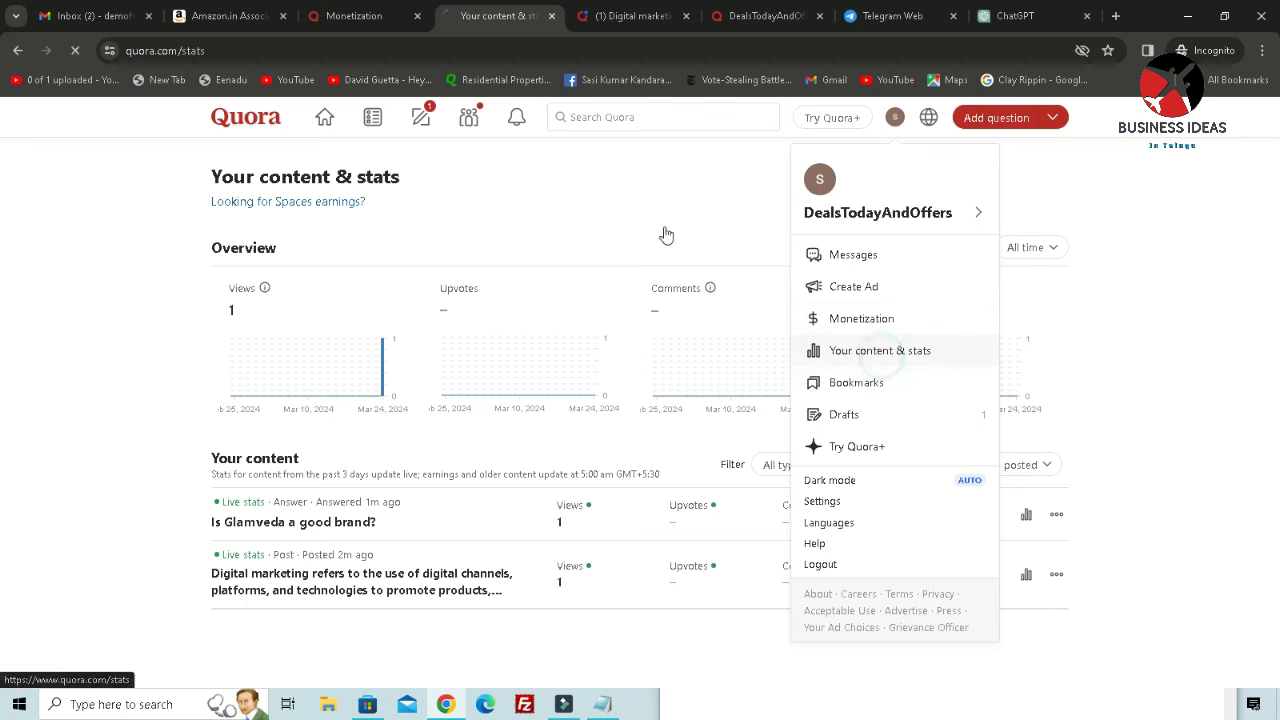
left_click(325, 120)
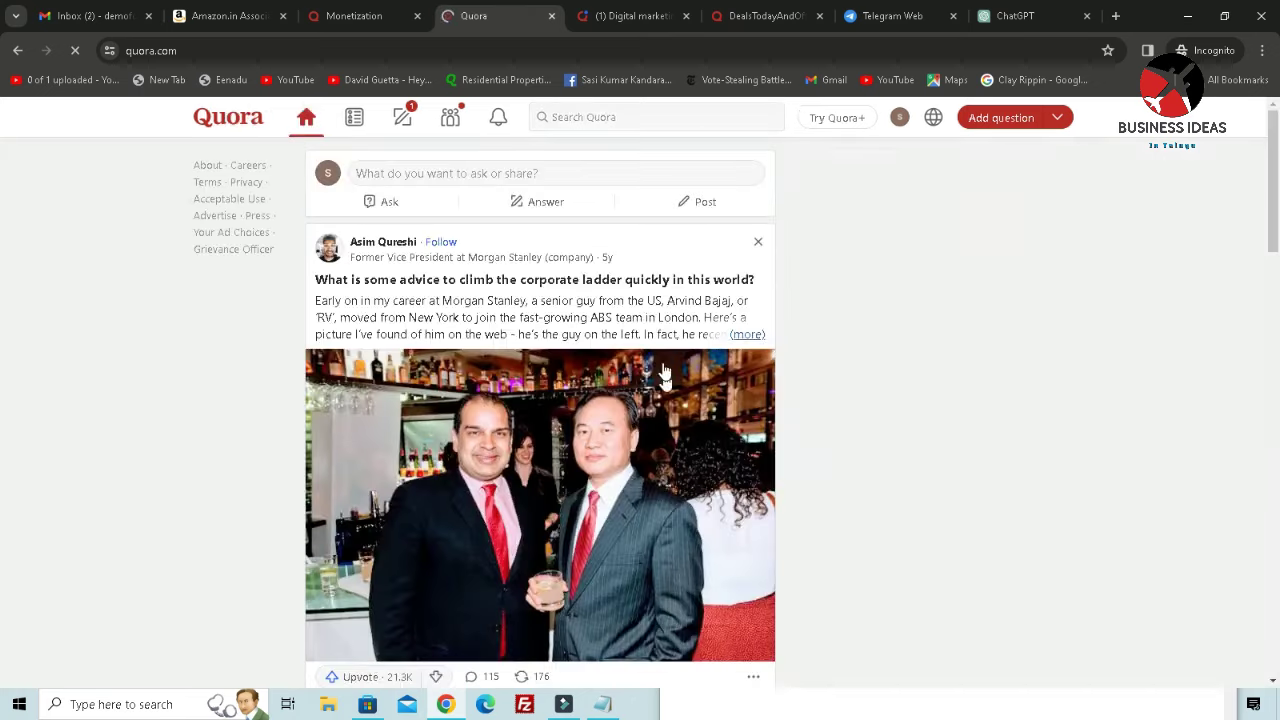
left_click(229, 17)
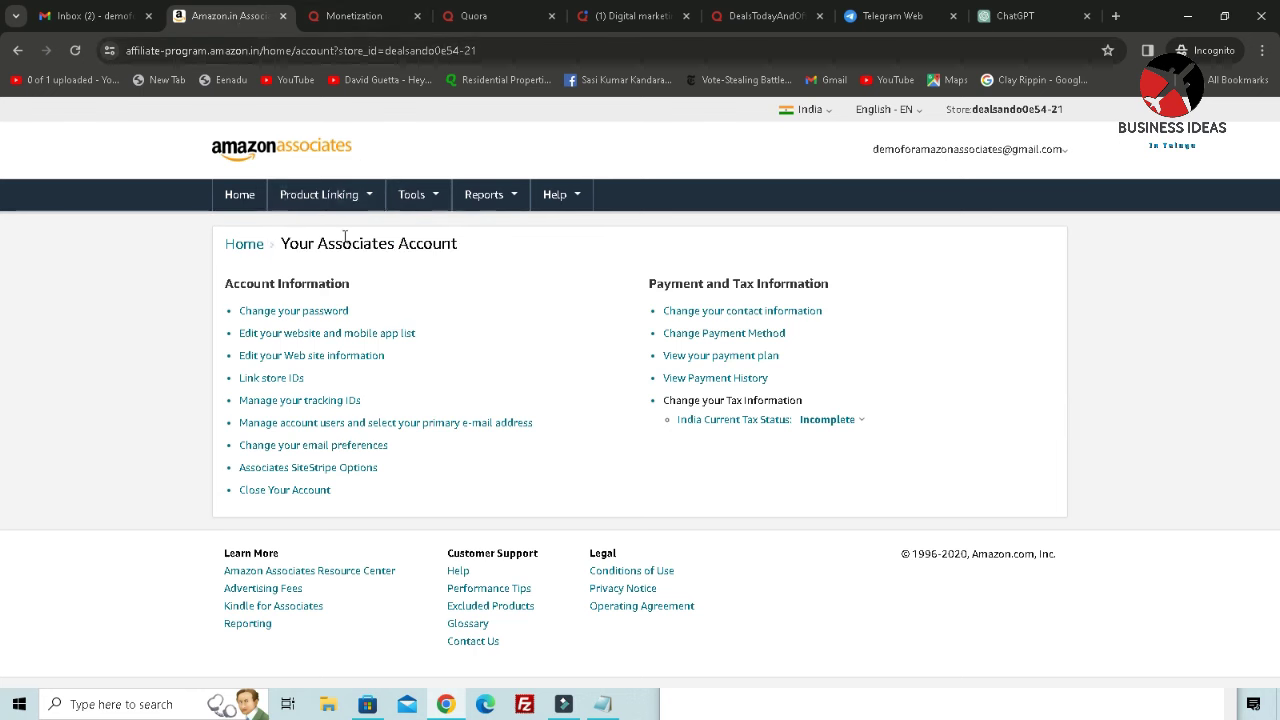
Open a new tab and load amazon.in from the 'am' omnibox suggestion.
left_click(1116, 16)
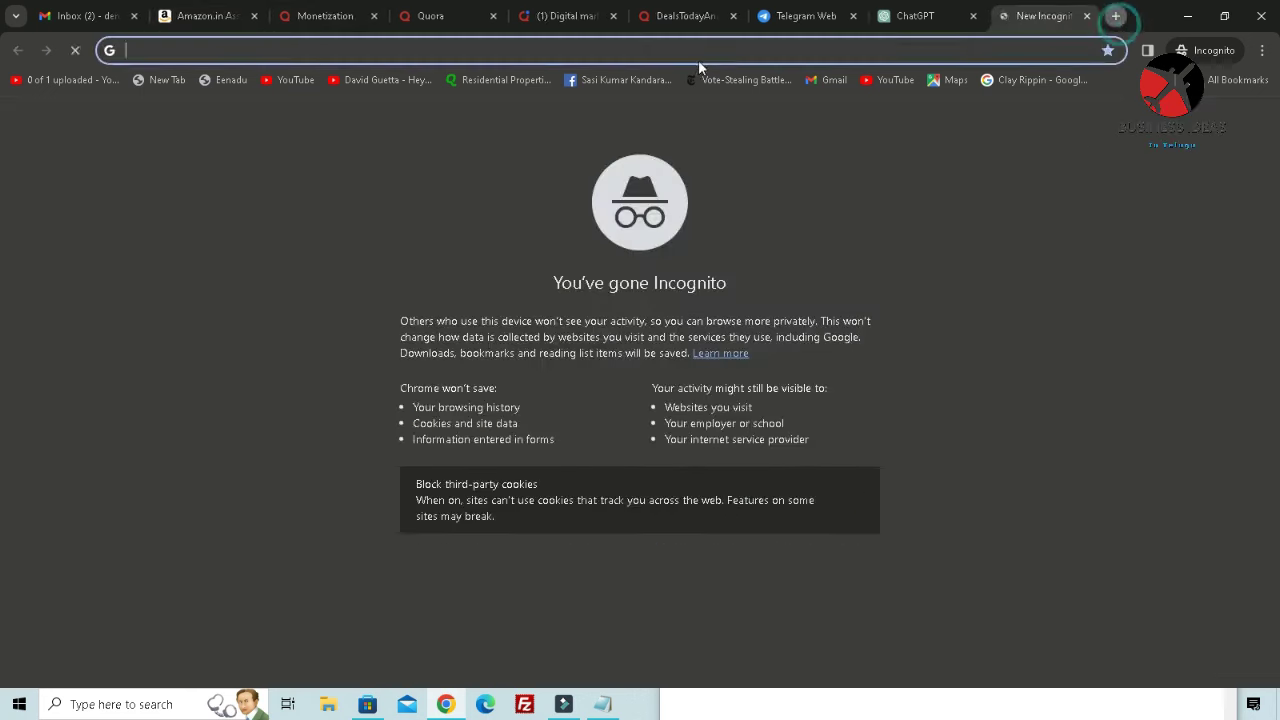
type("amz")
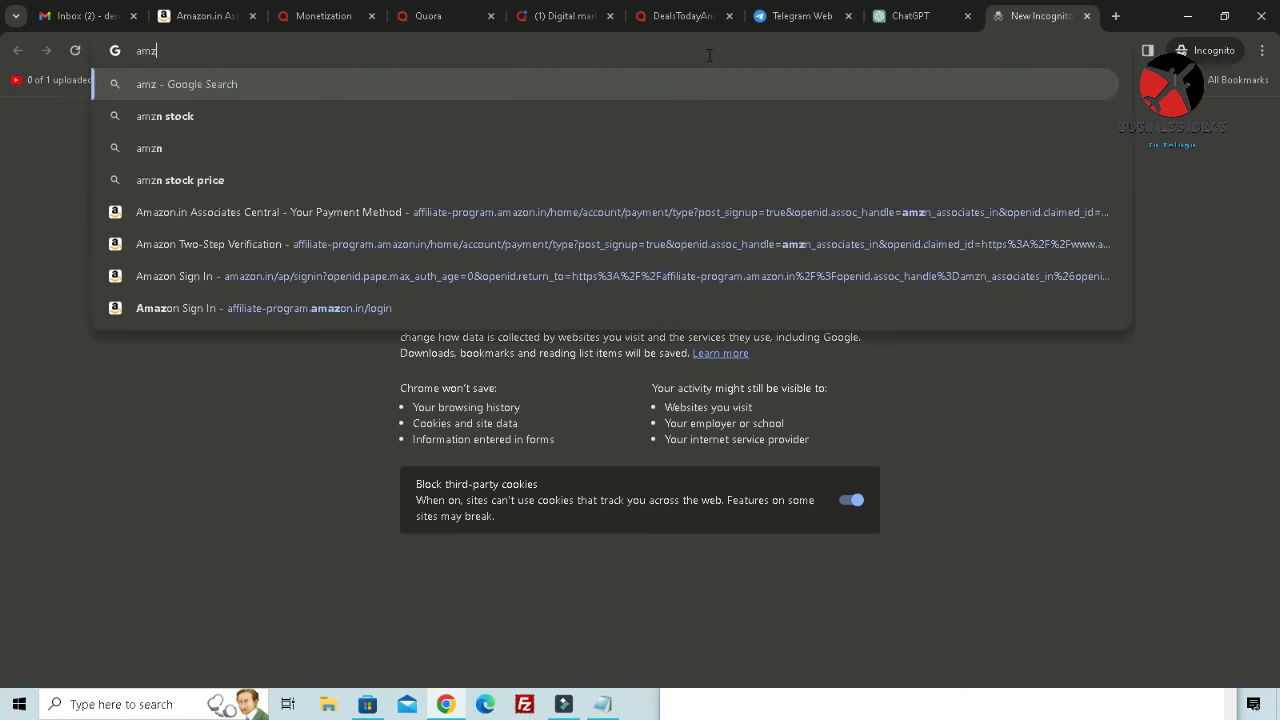
key("BackSpace")
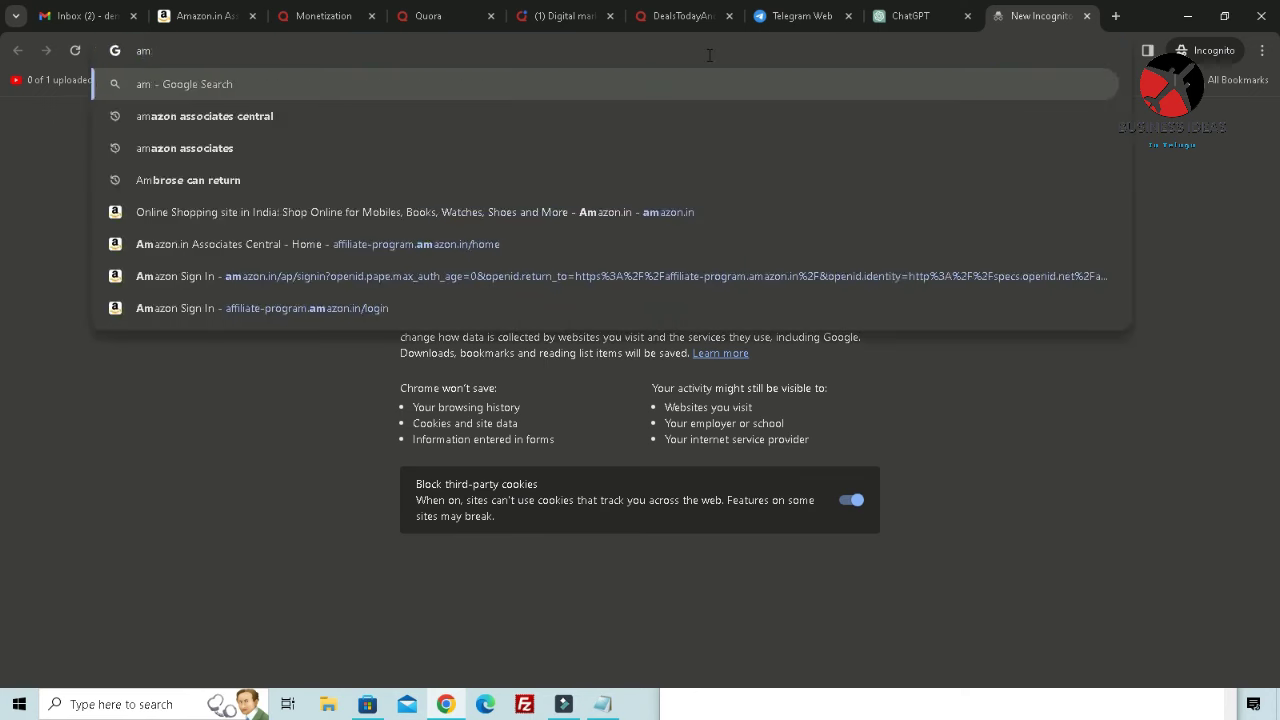
type("a")
key("Return")
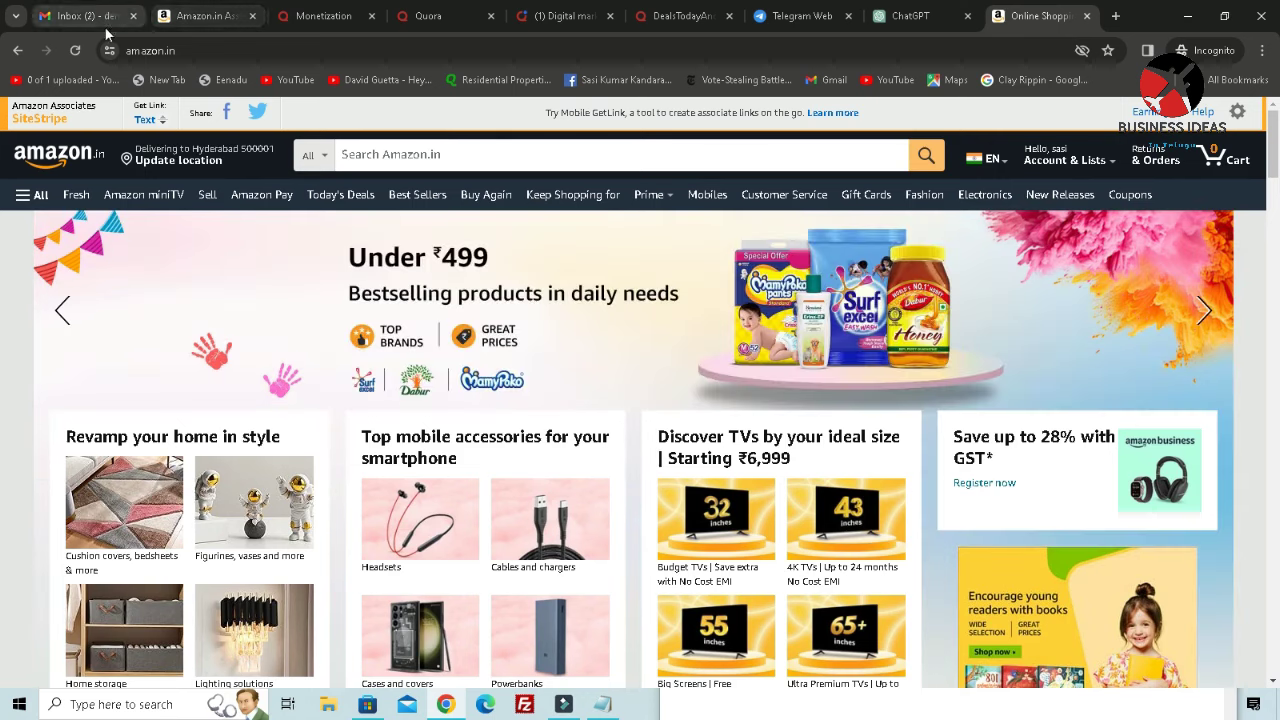
Open today's deals on amazon.in and filter them to 70% off or more.
left_click(186, 18)
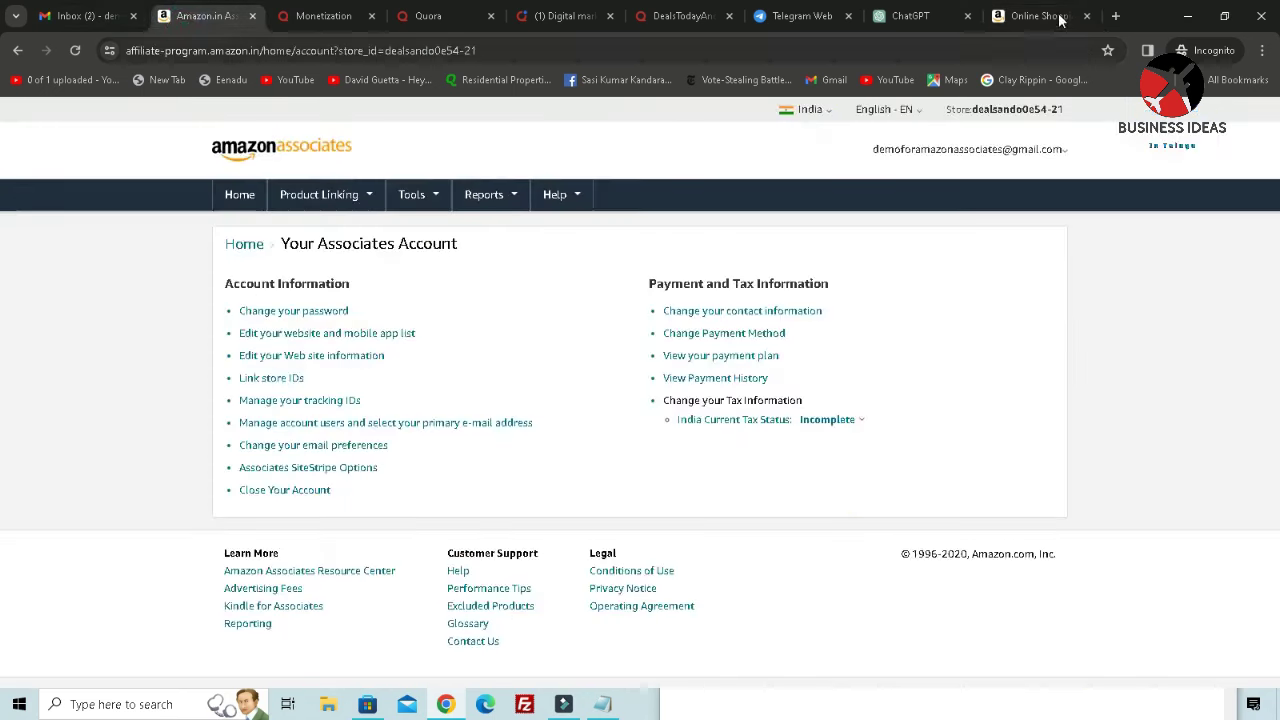
left_click(1040, 18)
scroll(765, 434, "down", 5)
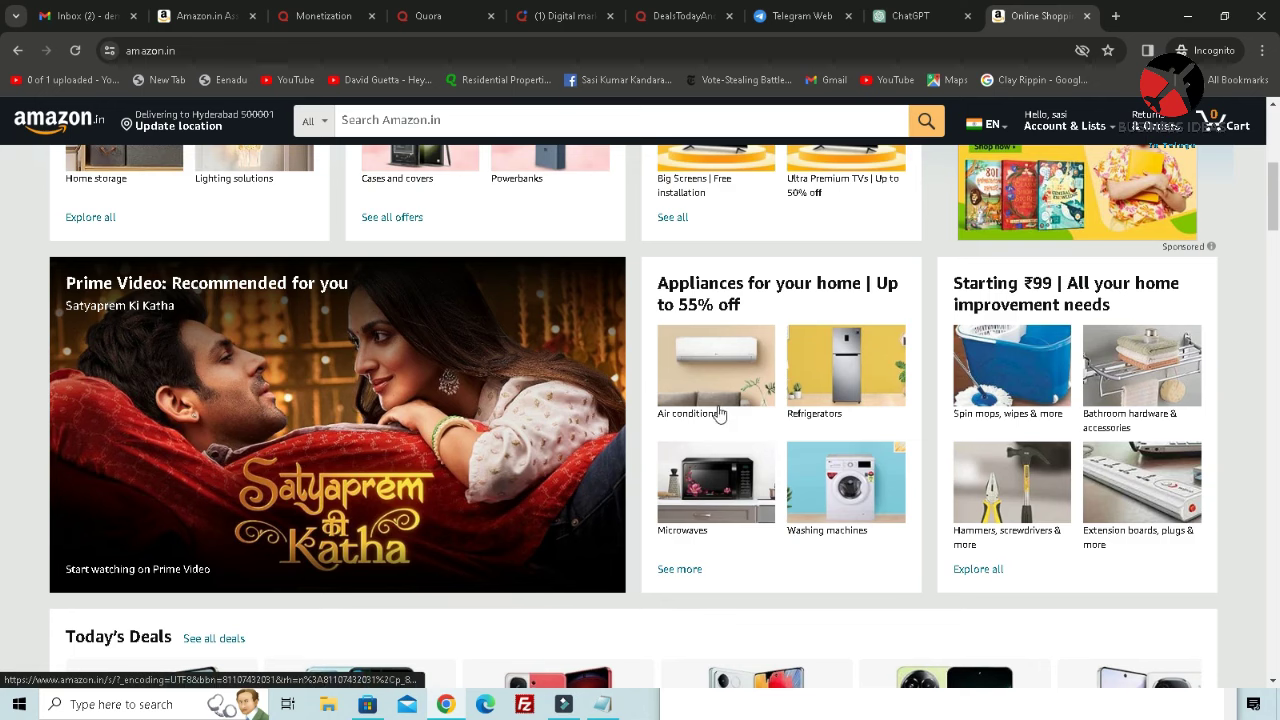
scroll(718, 413, "down", 4)
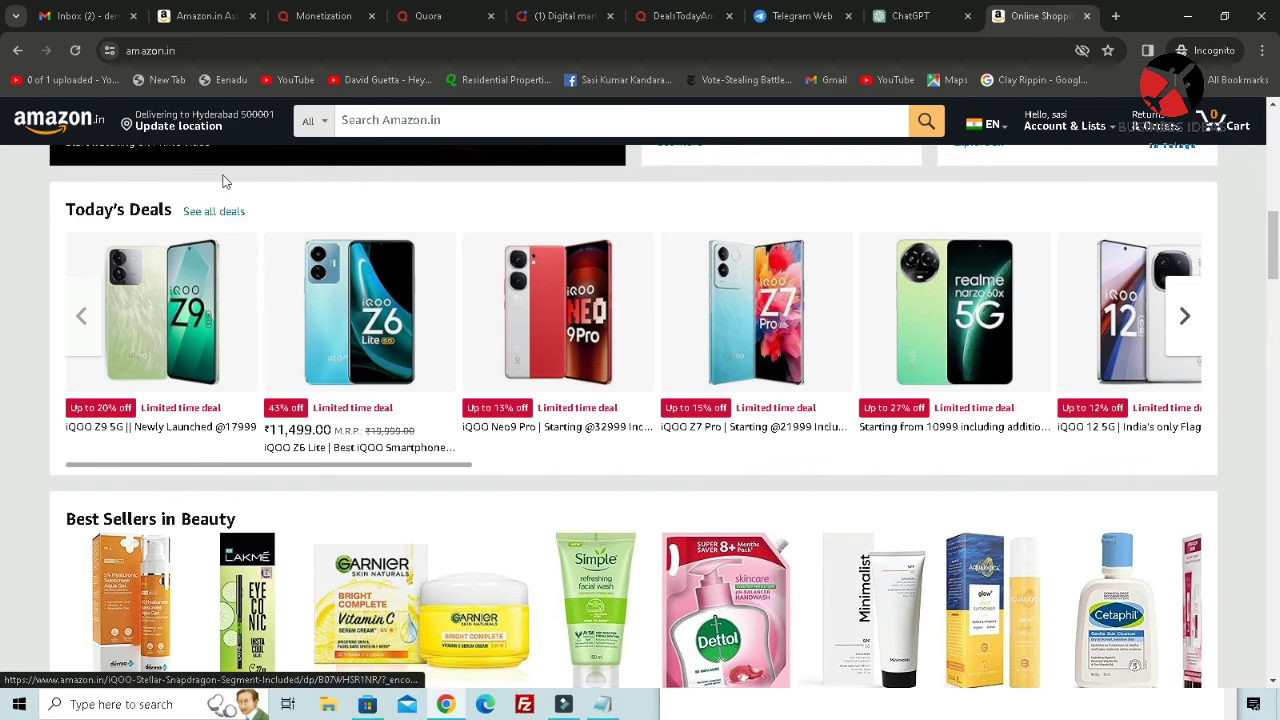
left_click(232, 211)
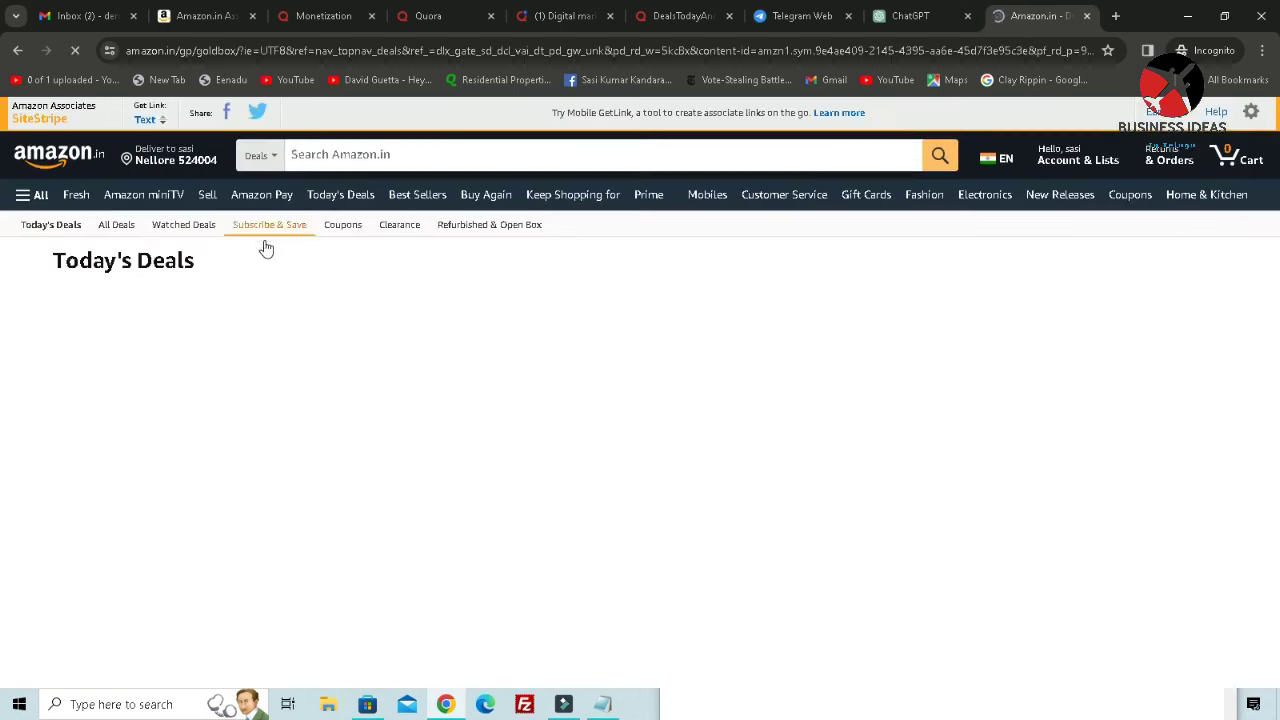
scroll(192, 468, "down", 2)
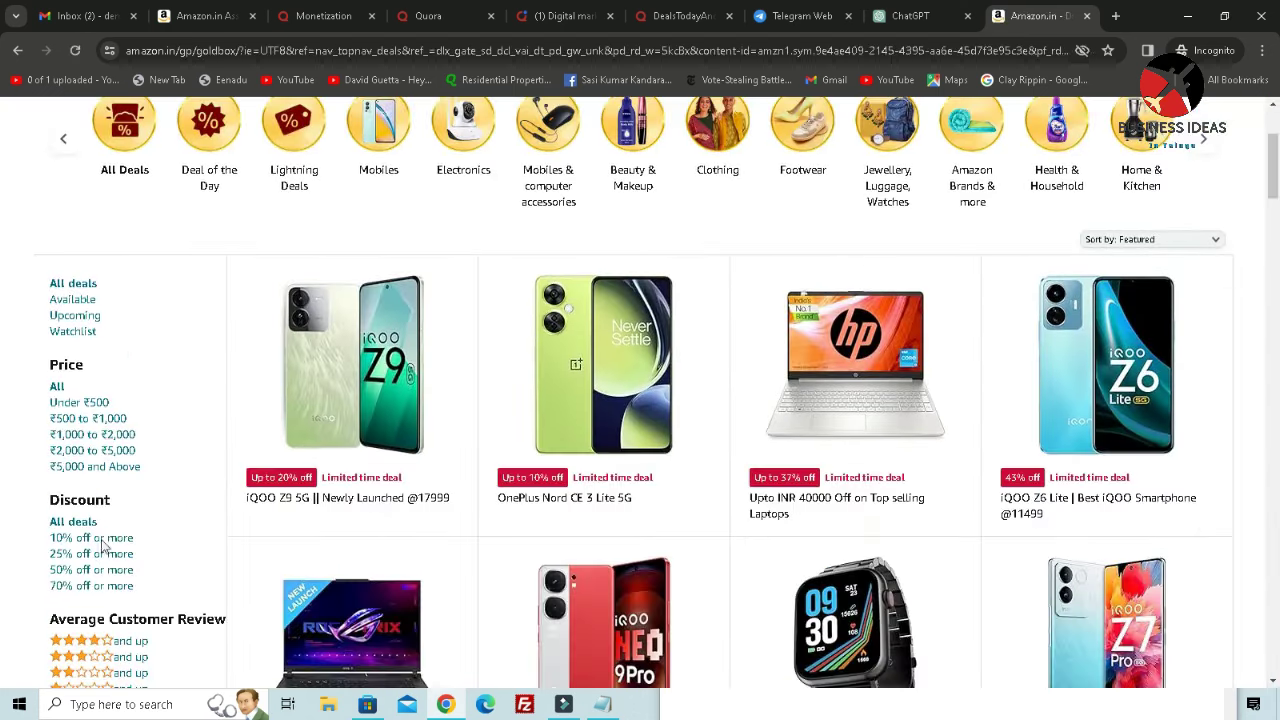
scroll(202, 519, "down", 2)
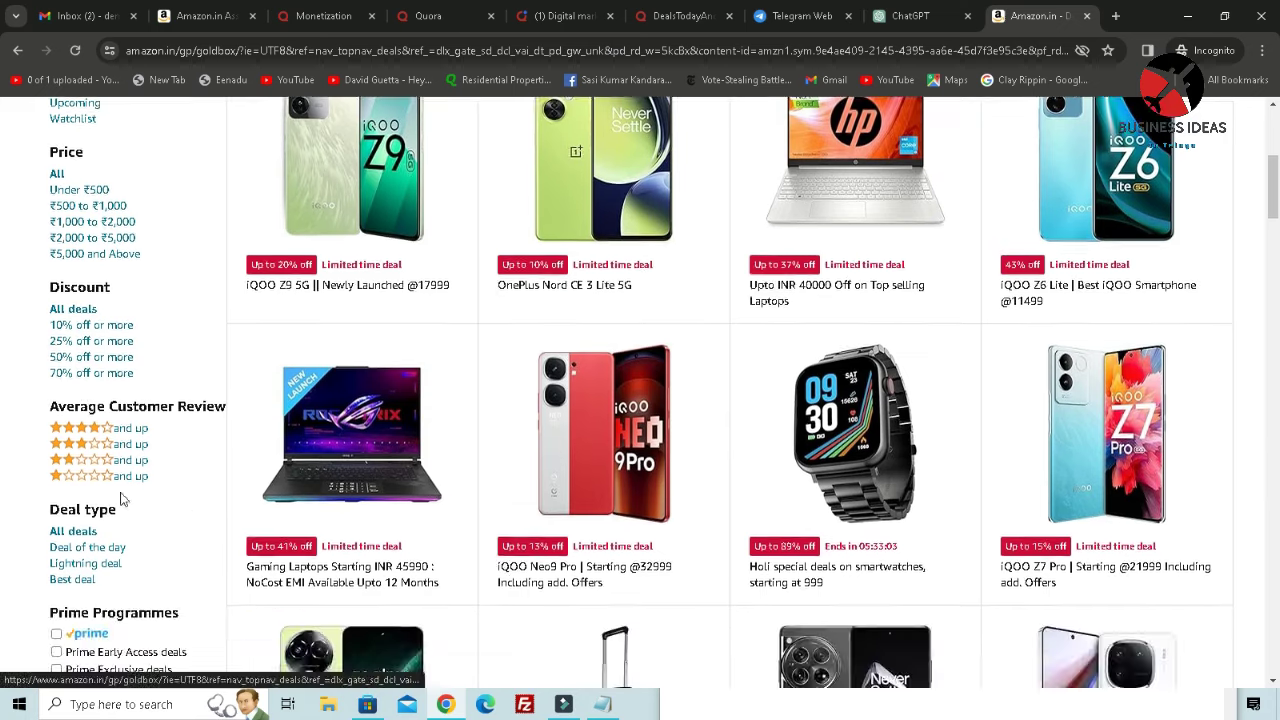
left_click(75, 374)
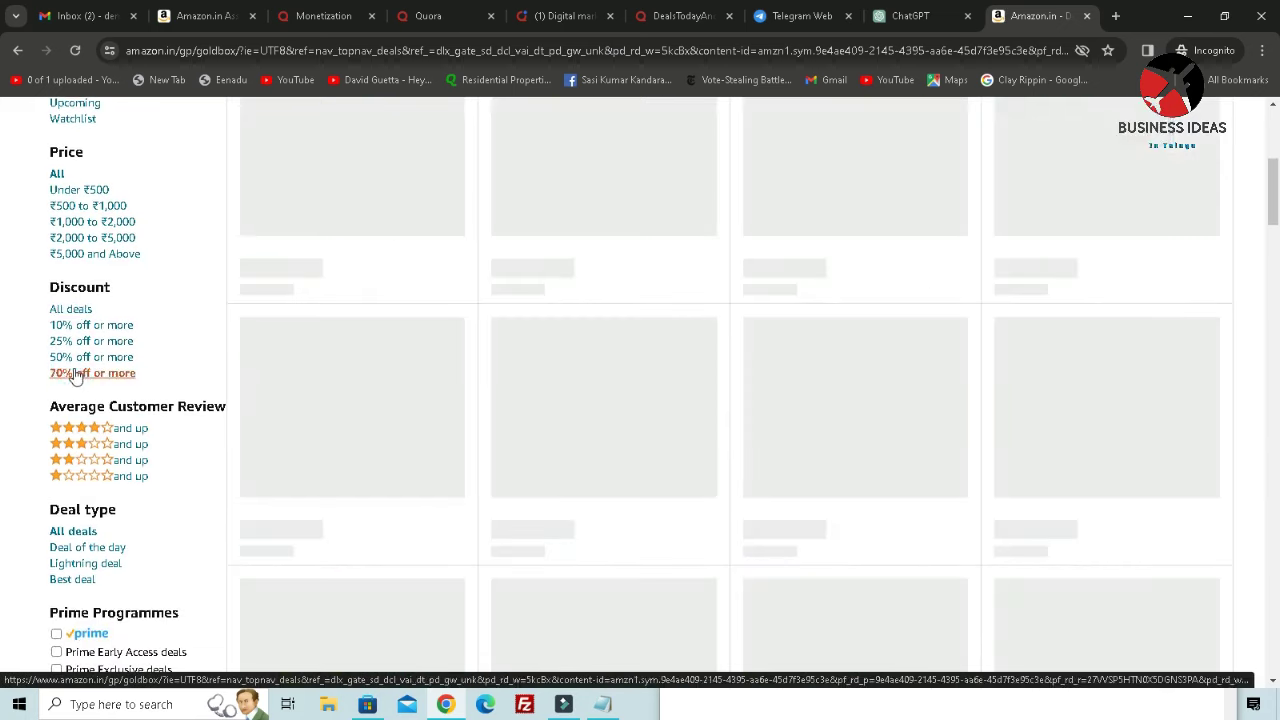
Open the smartwatch deals from 999 and the Fire-Boltt Ninja Call Pro Plus listing.
scroll(549, 424, "up", 2)
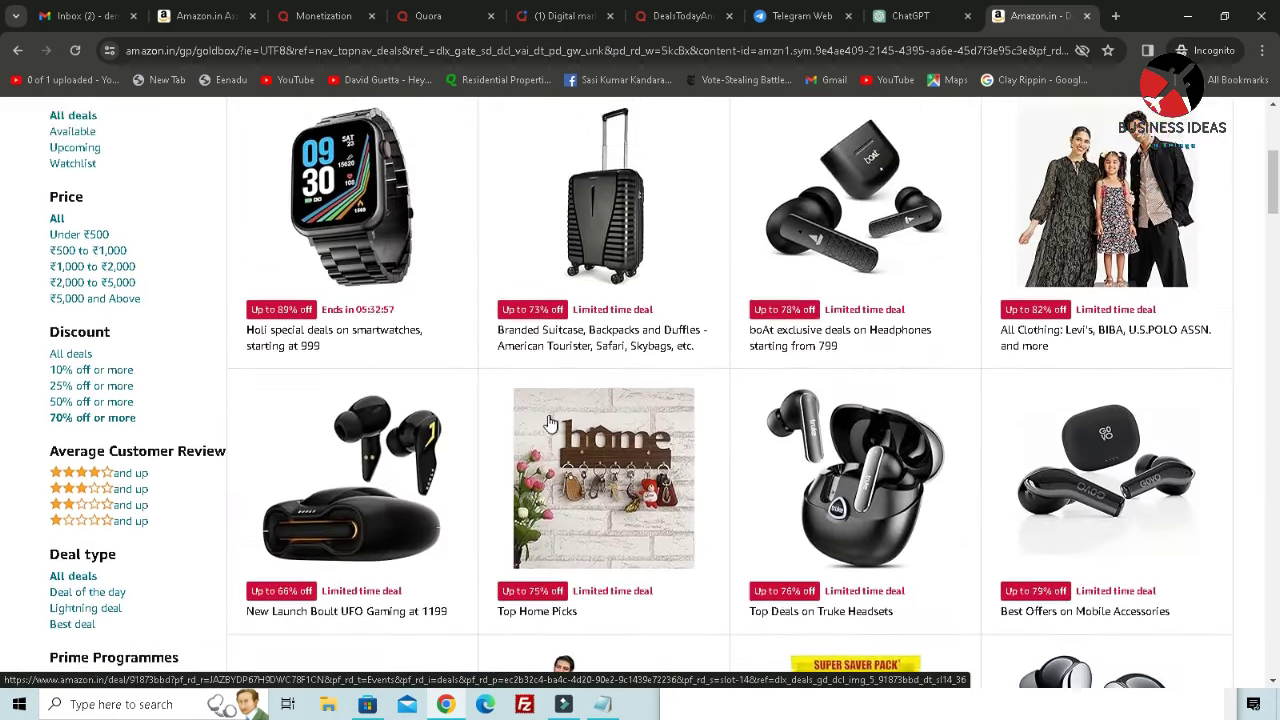
left_click(364, 386)
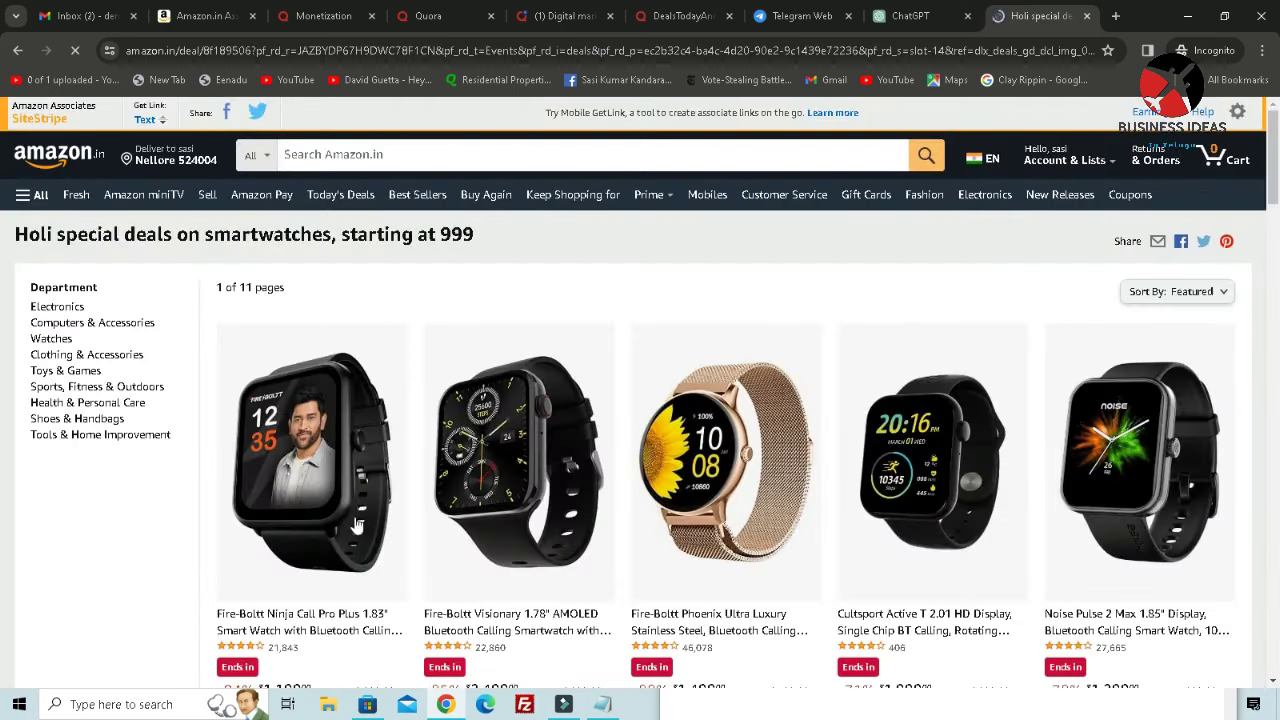
scroll(333, 484, "down", 2)
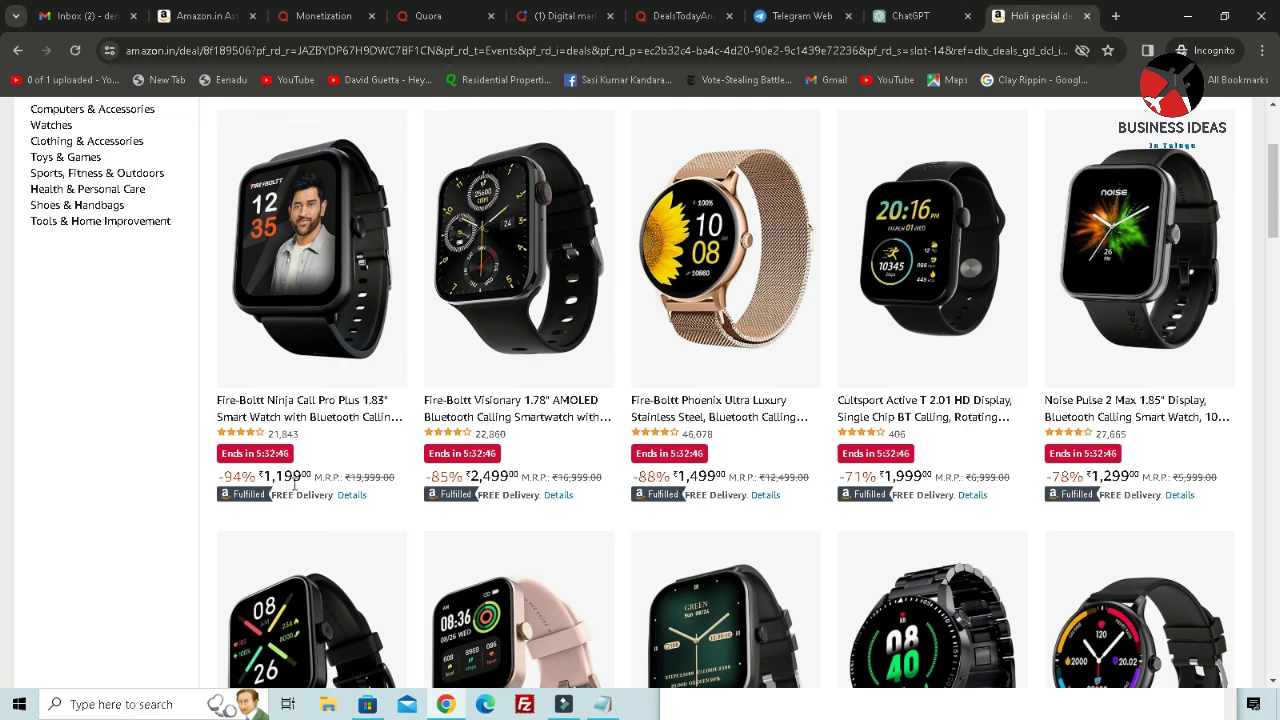
left_click(304, 402)
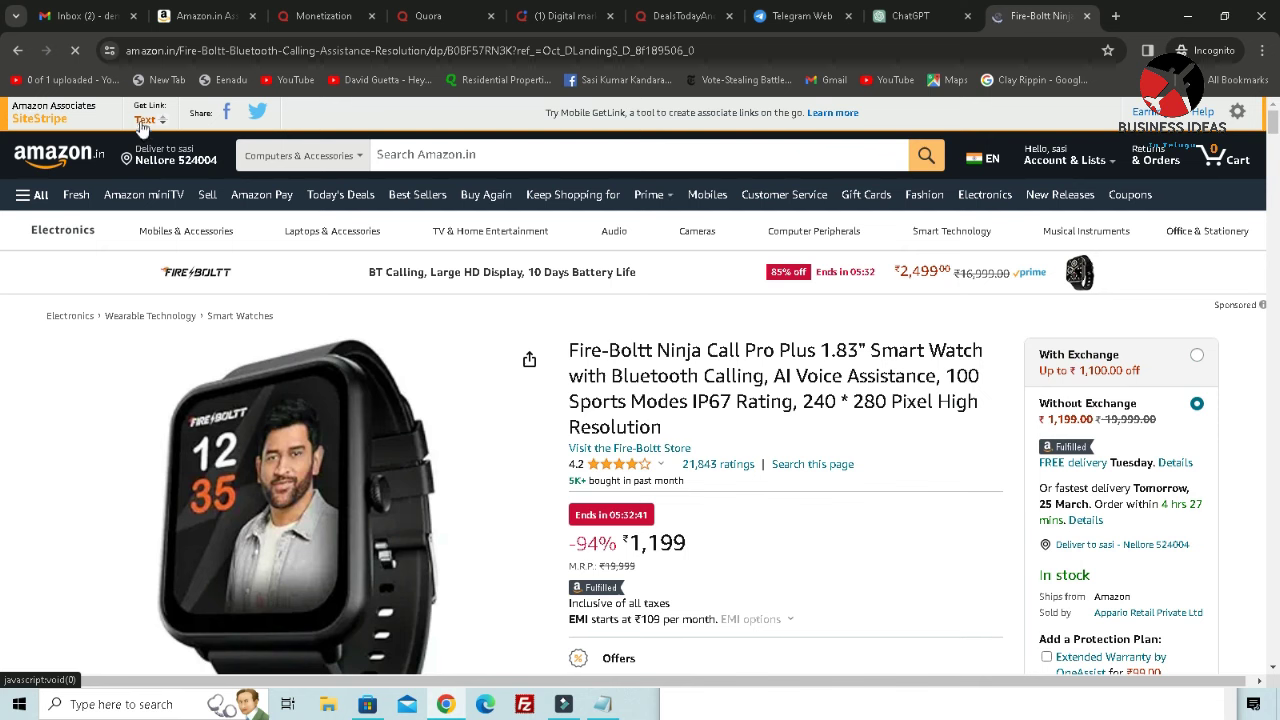
left_click(145, 118)
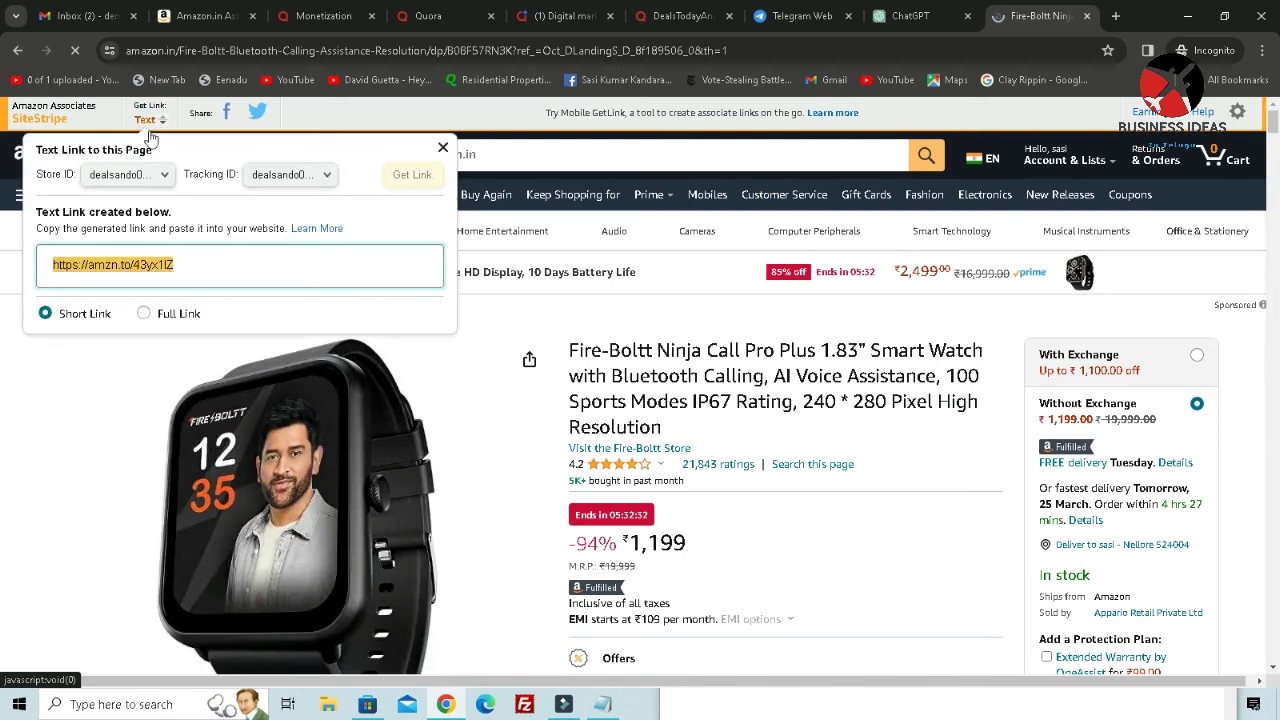
right_click(144, 264)
left_click(179, 281)
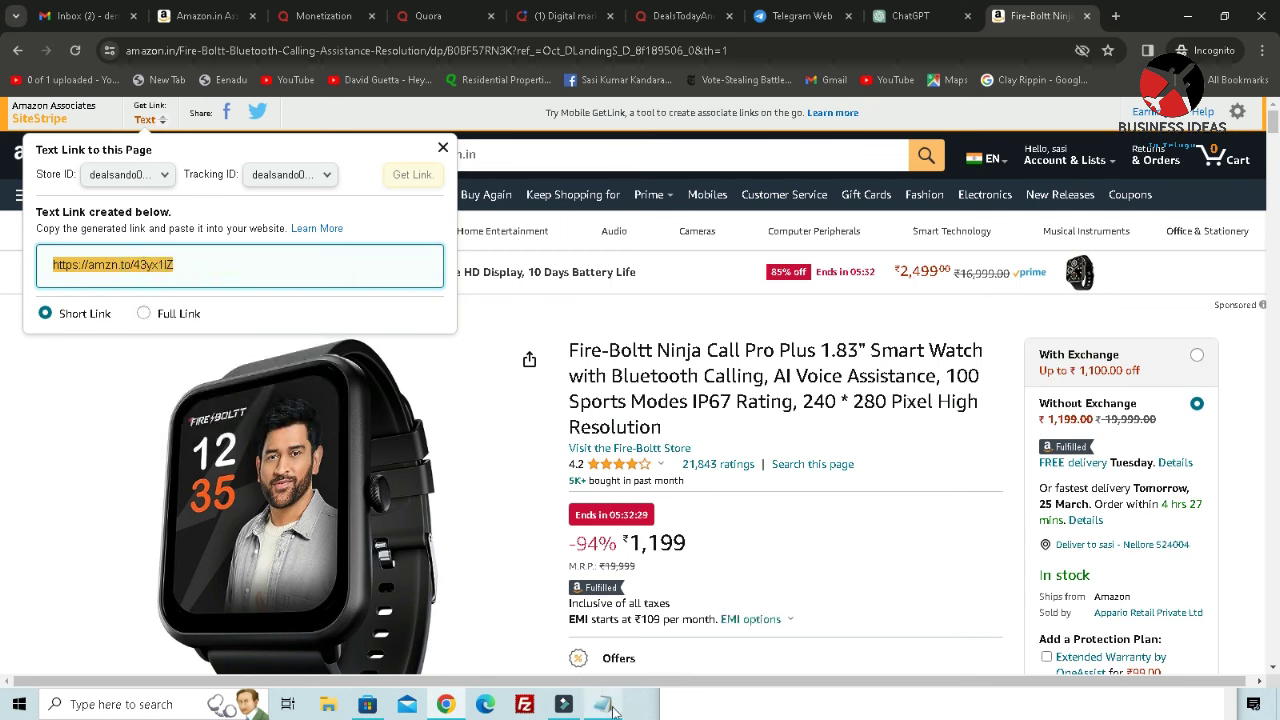
left_click(616, 706)
key("Return")
key("Return")
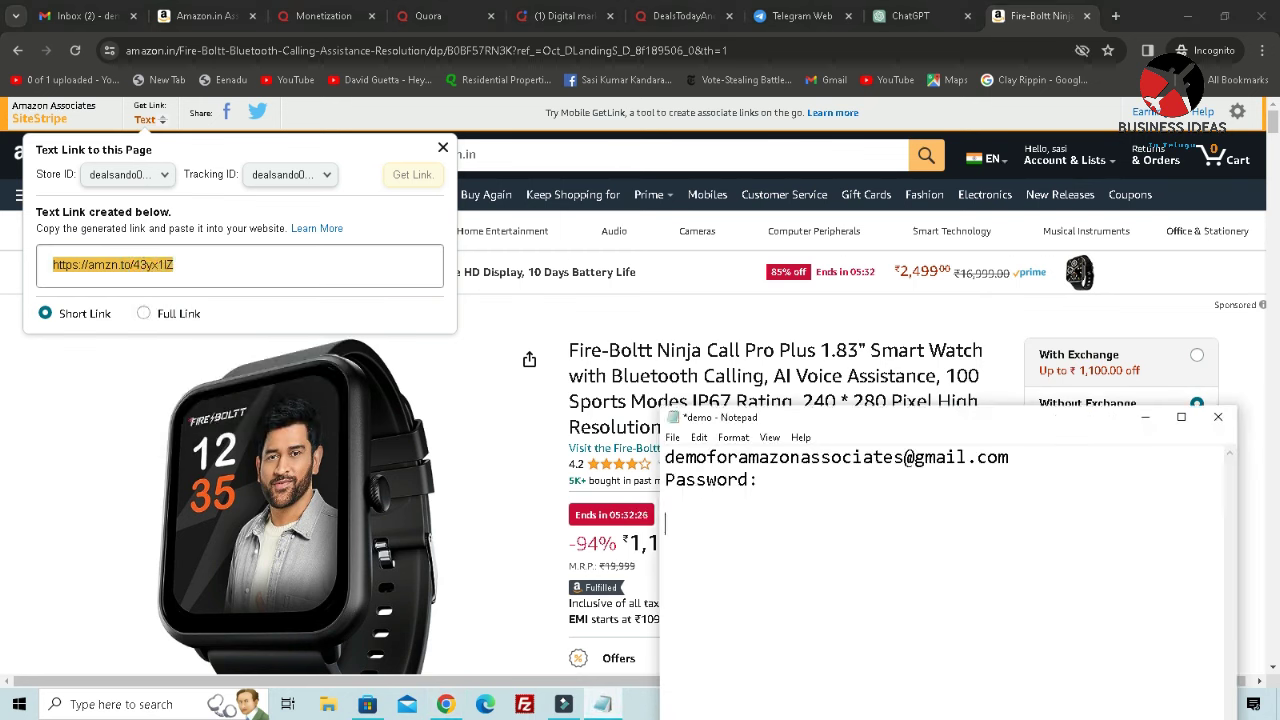
key("ctrl+v")
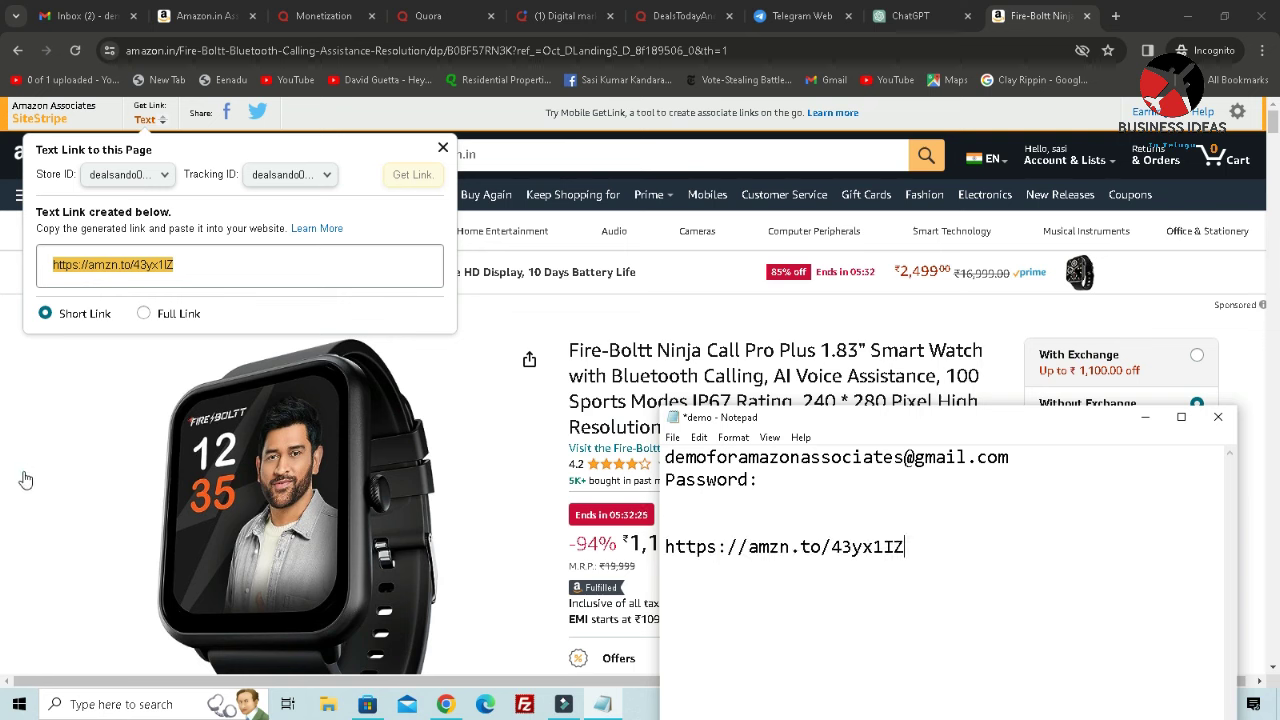
Back on Amazon, dismiss the link popup and select the product title.
left_click(26, 480)
left_click(572, 344)
left_click_drag(569, 350, 765, 379)
Send the Fire-Boltt Ninja Call Pro Plus title to ChatGPT to get its features.
right_click(716, 364)
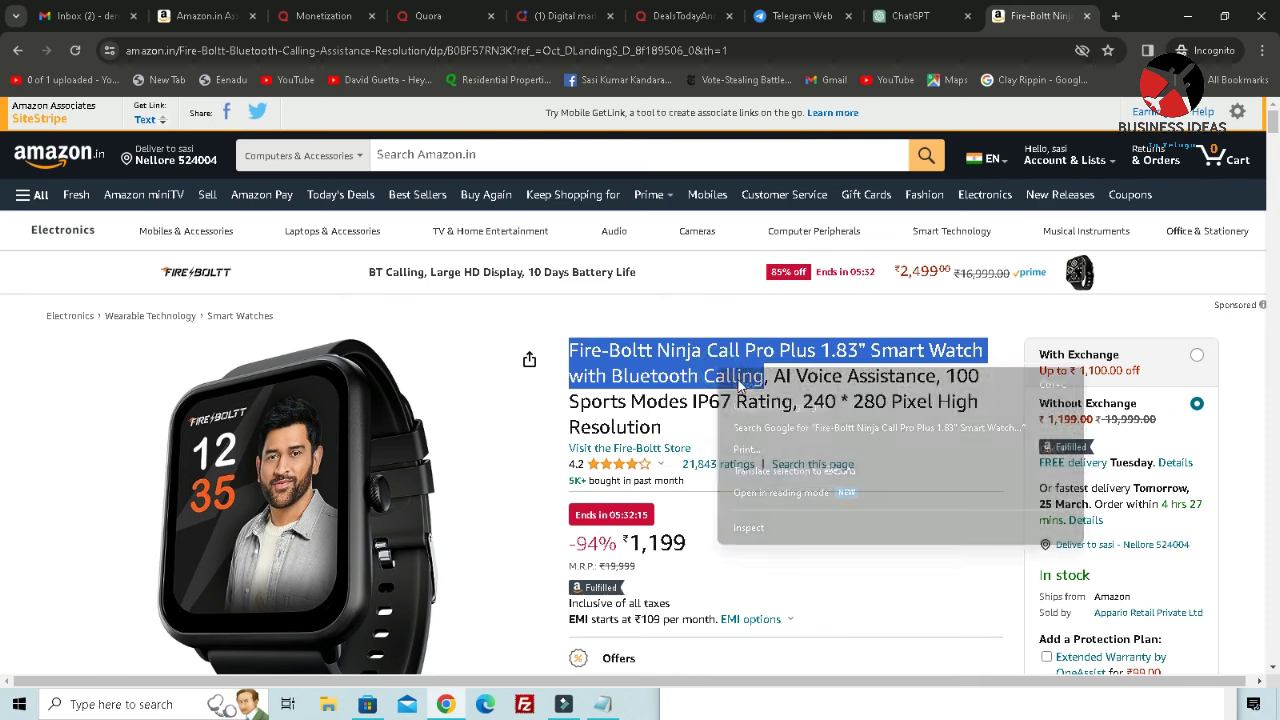
left_click(740, 380)
left_click(900, 16)
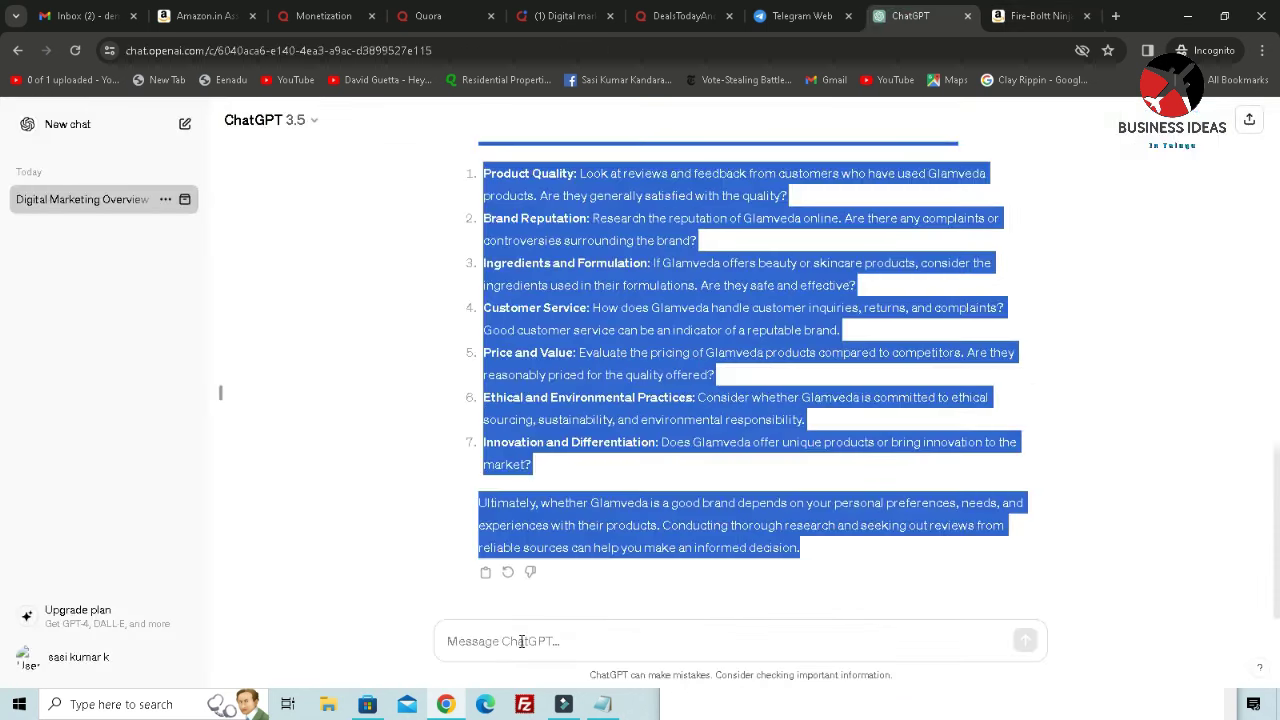
left_click(517, 640)
key("ctrl+v")
key("Return")
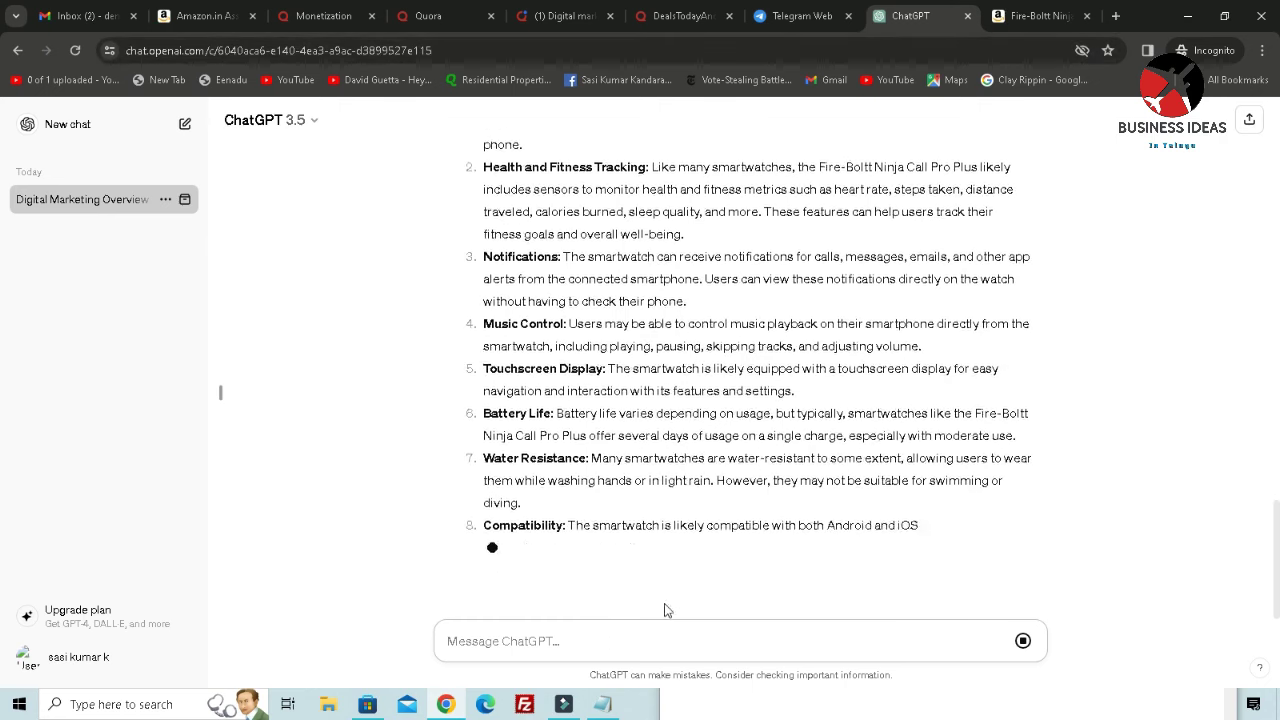
left_click(602, 704)
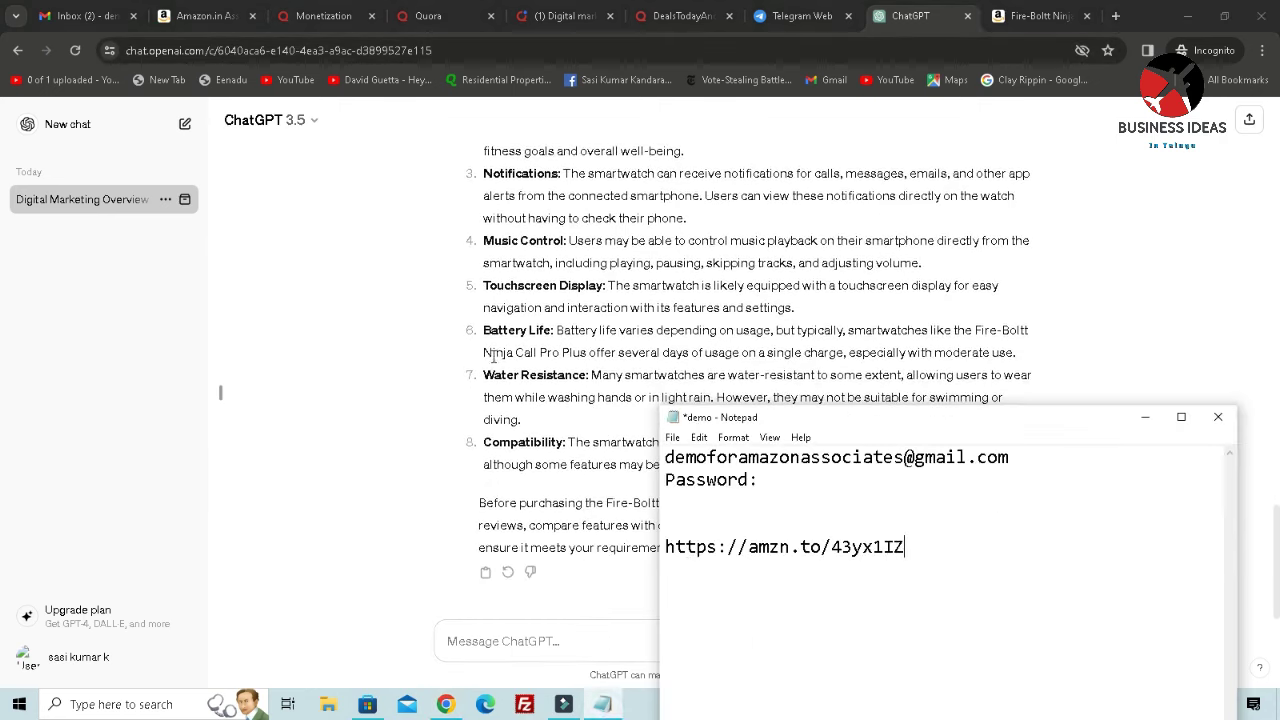
left_click(1038, 16)
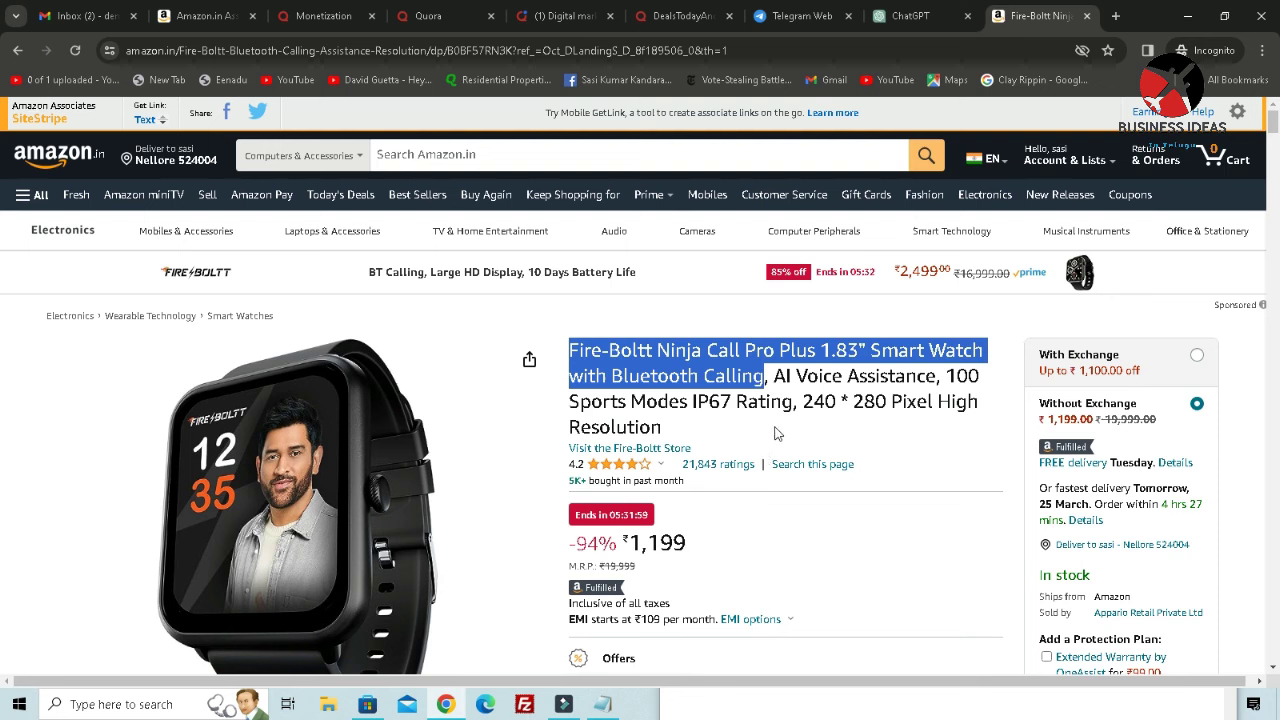
Paste the full smartwatch product title above the short link in the demo note.
left_click(573, 350)
left_click_drag(573, 350, 670, 426)
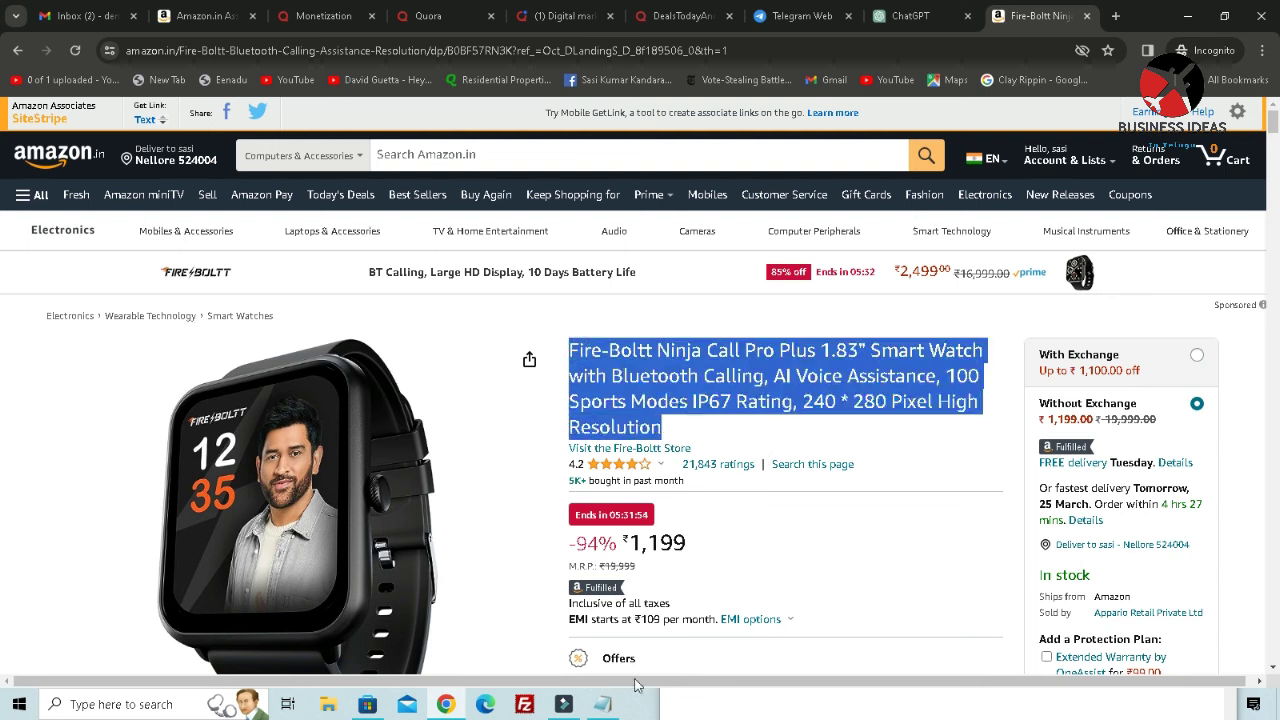
left_click(602, 704)
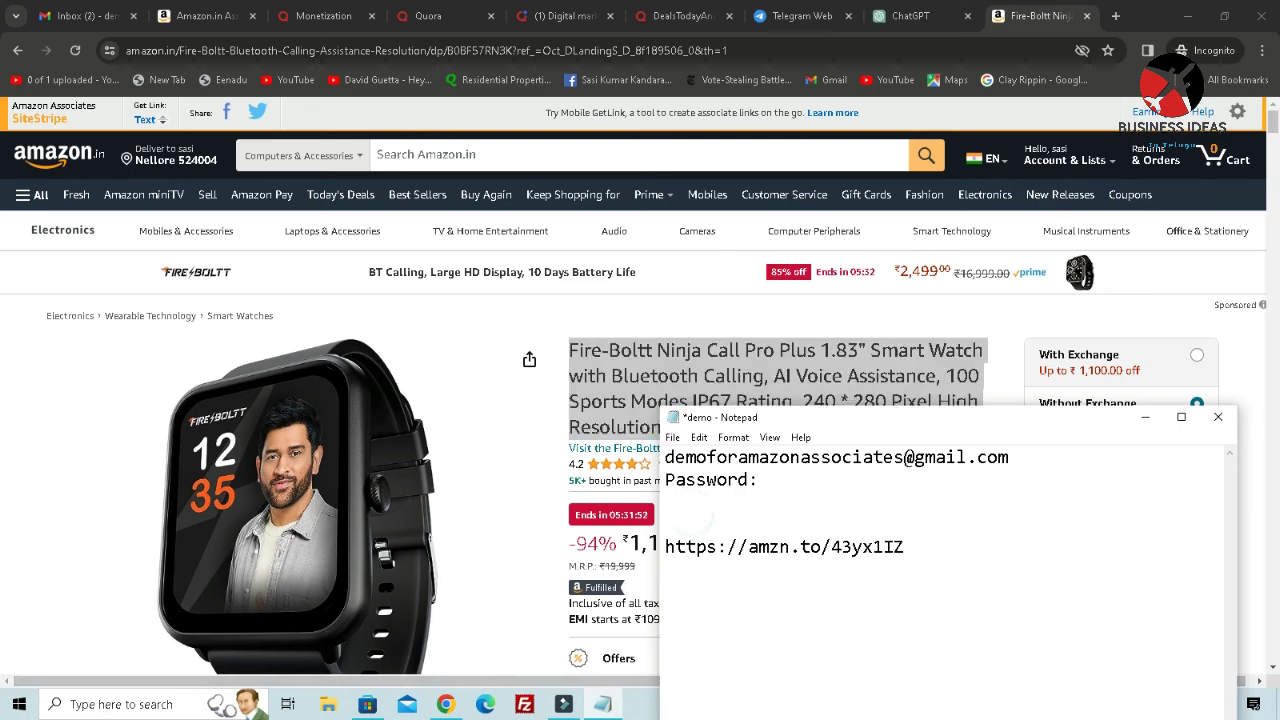
key("Return")
key("ctrl+v")
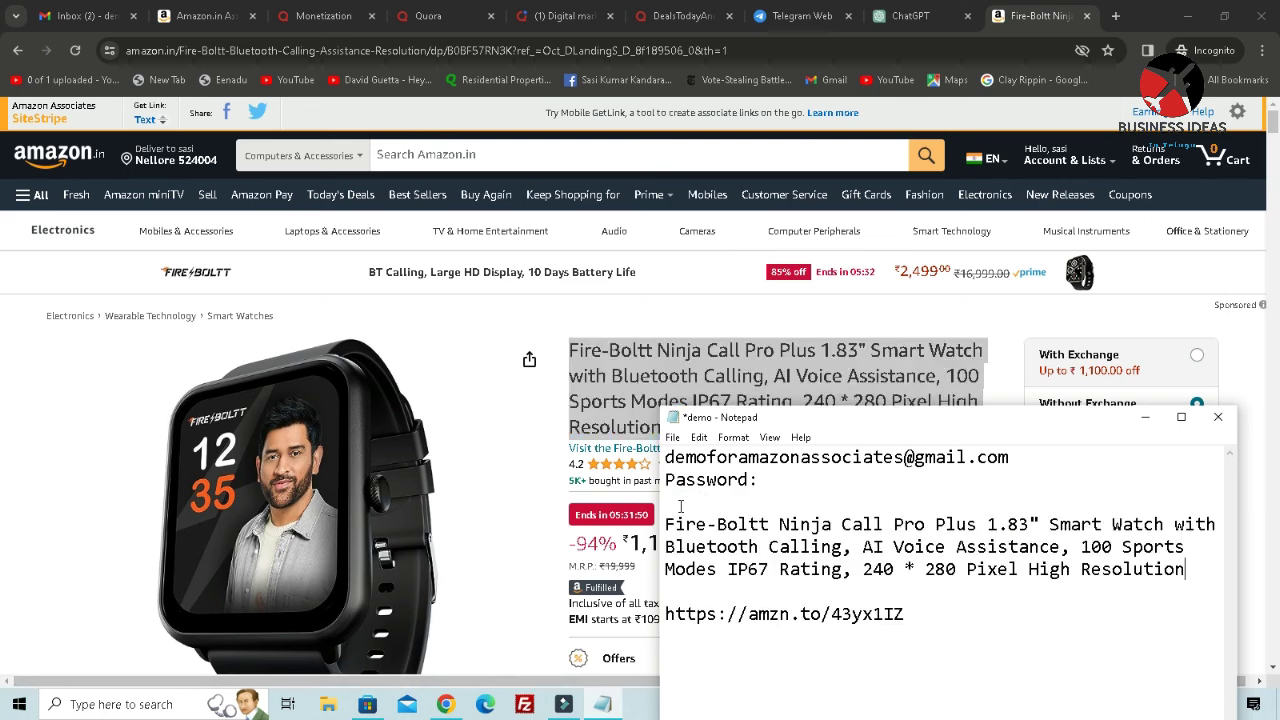
View and close the enlarged smartwatch image on the Amazon product page.
left_click(509, 503)
scroll(509, 503, "down", 5)
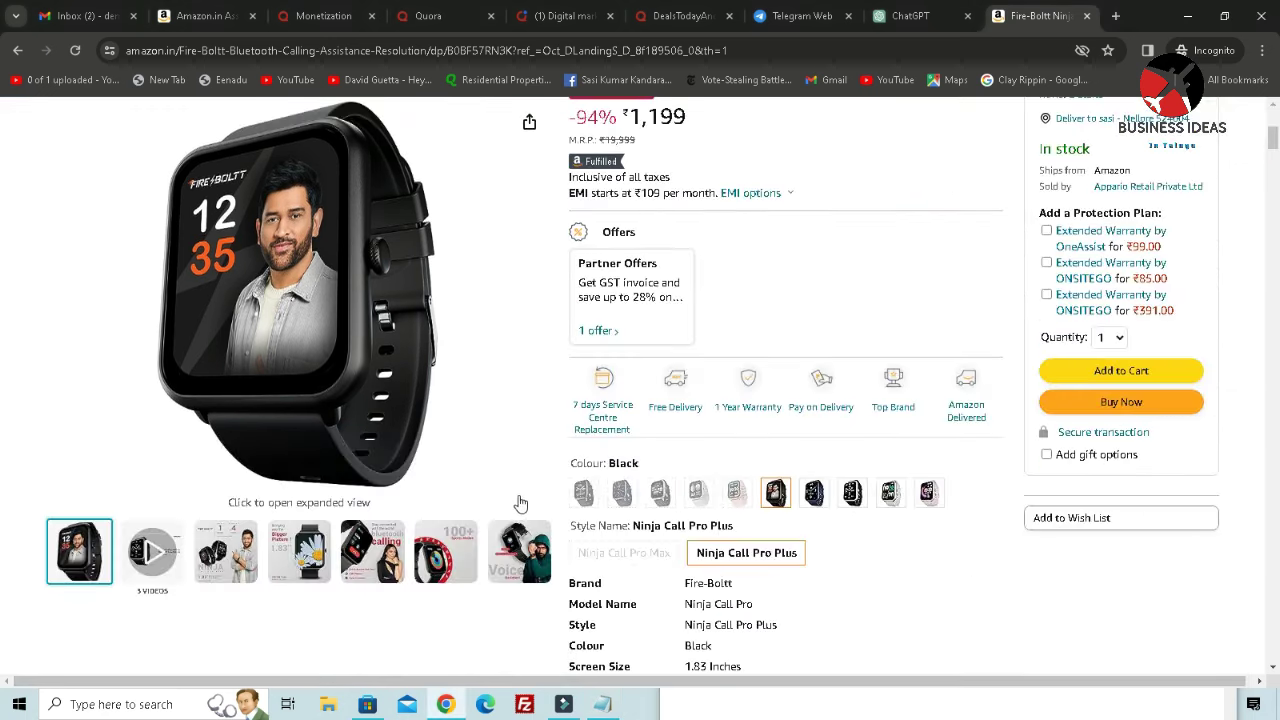
left_click(625, 493)
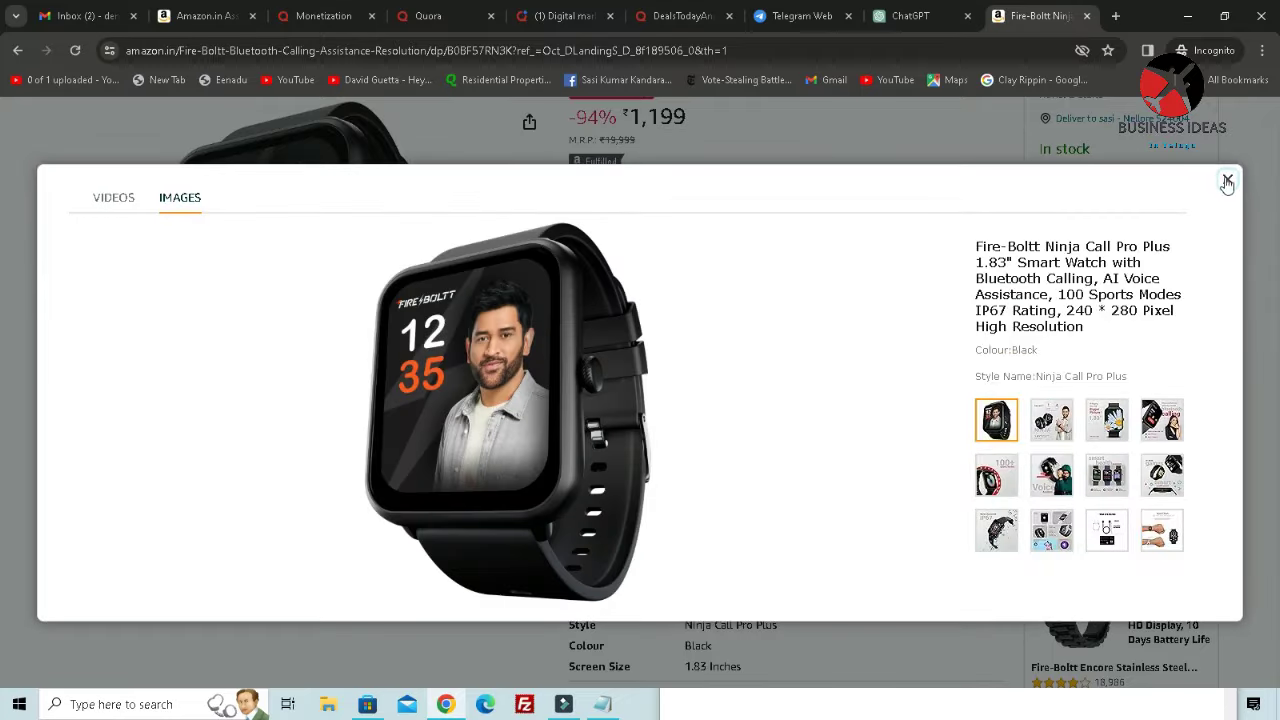
left_click(1226, 181)
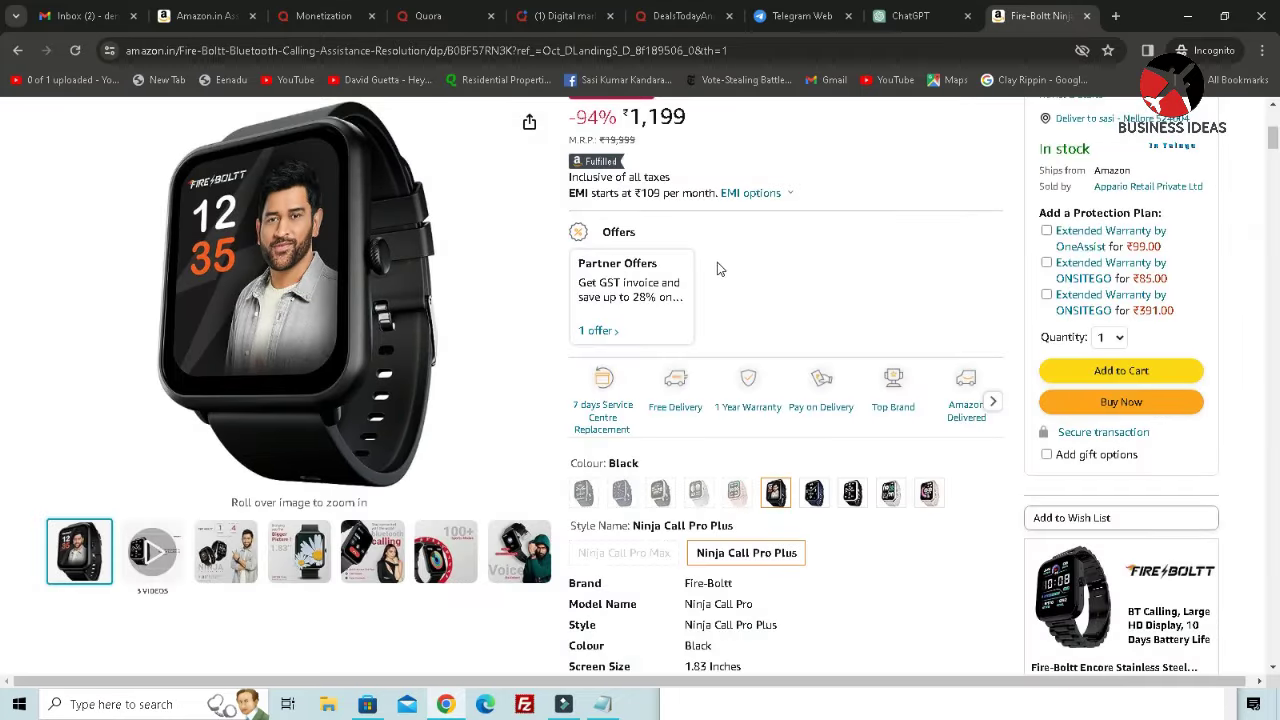
scroll(716, 268, "up", 2)
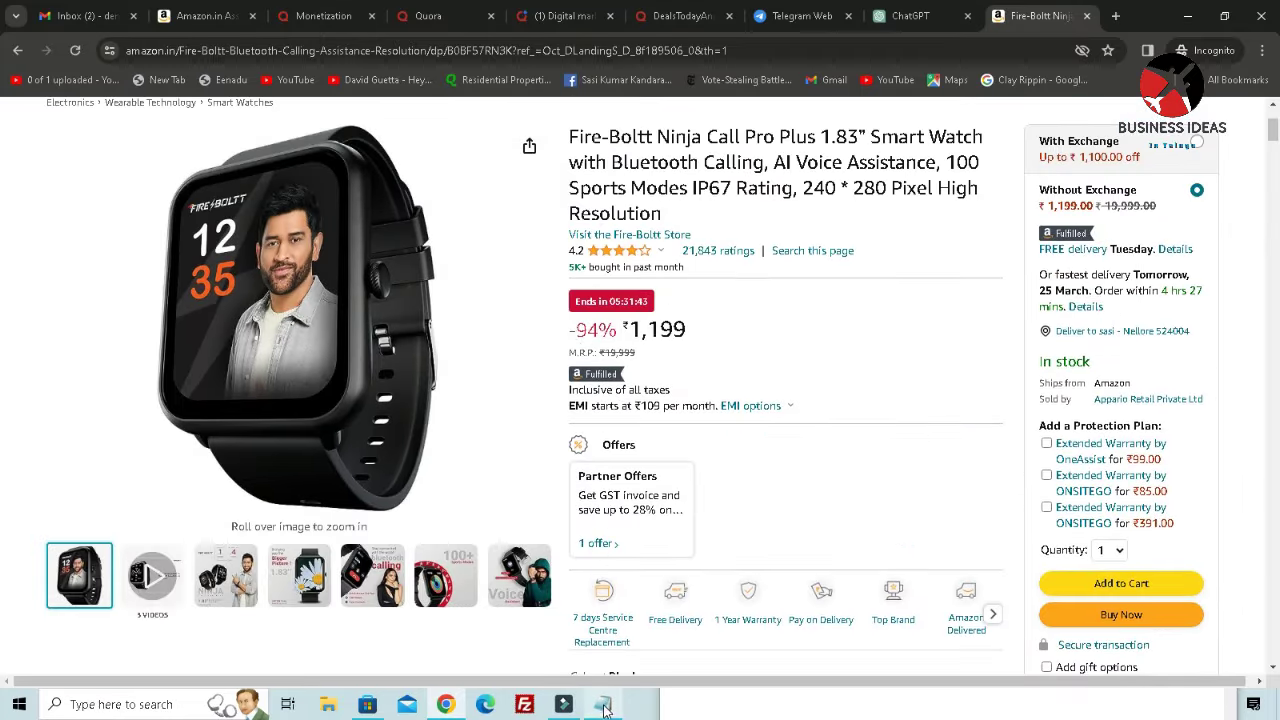
Complete the 'Today Best Deal 94% Offer' headline and select it with the title and link.
left_click(602, 704)
left_click(697, 505)
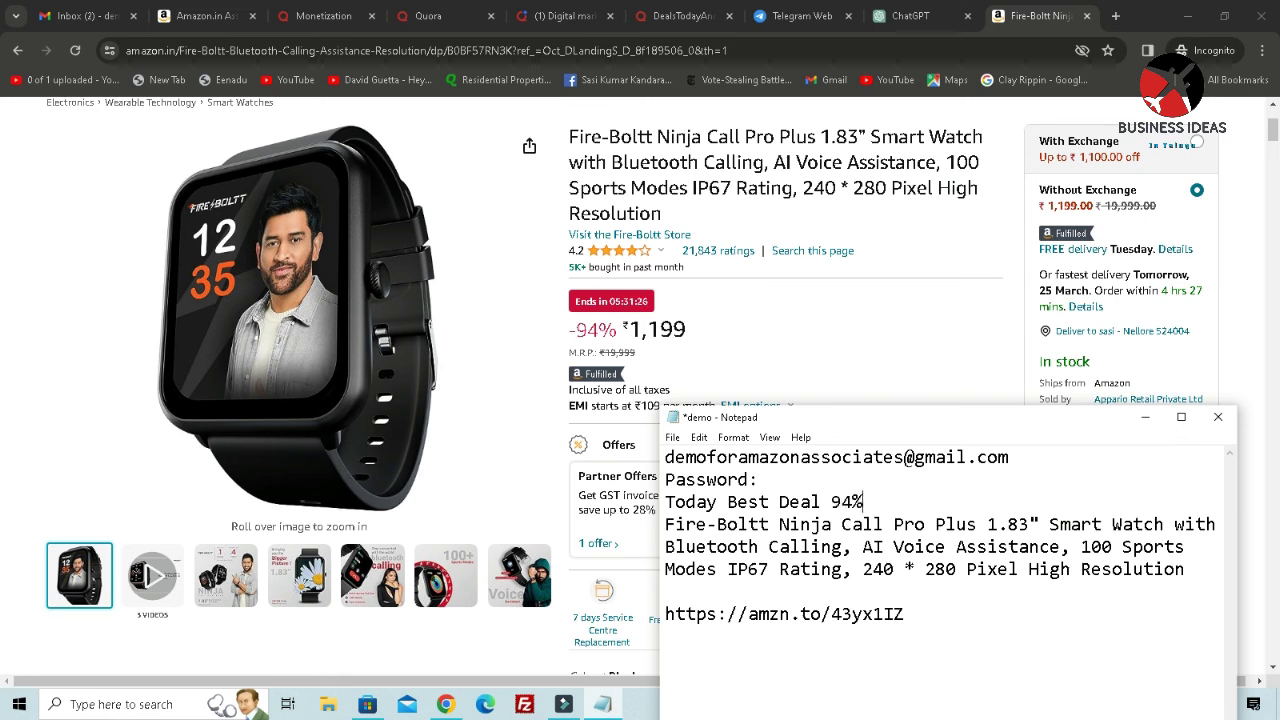
type("r")
key("Return")
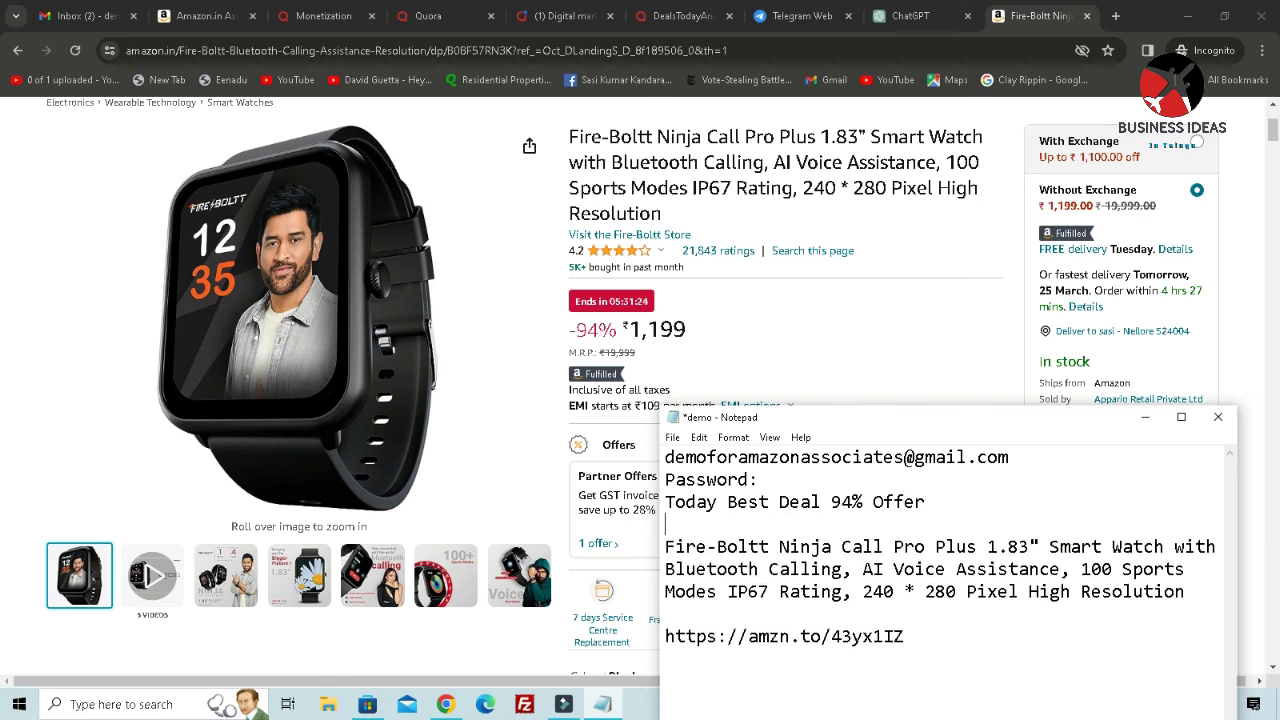
left_click_drag(664, 502, 907, 640)
key("ctrl+c")
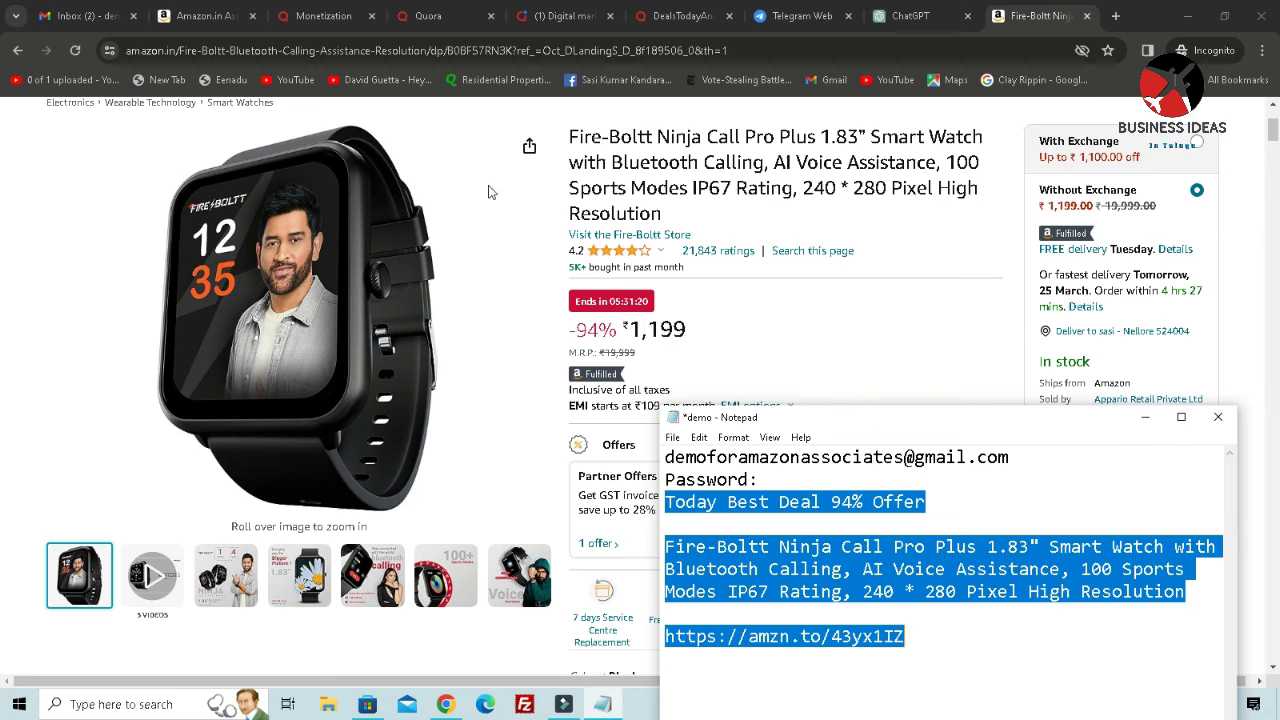
Publish the drafted digital-marketing post from the Quora feed.
left_click(428, 16)
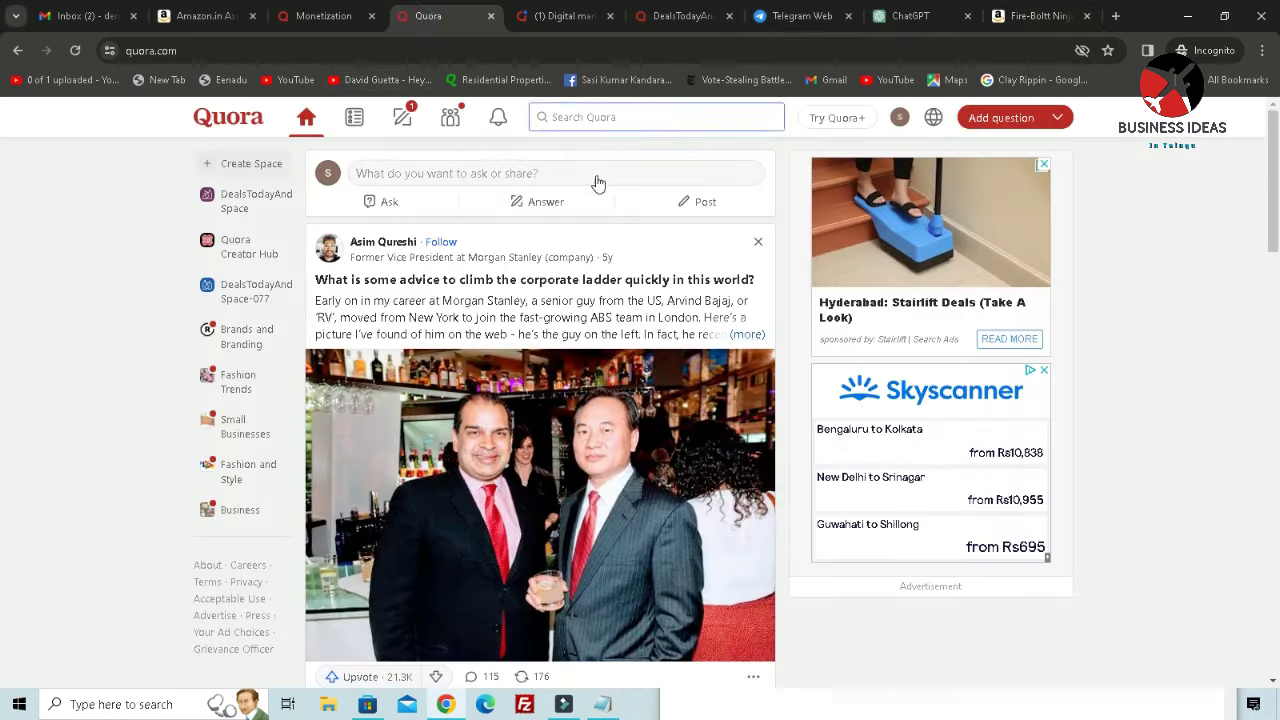
left_click(697, 202)
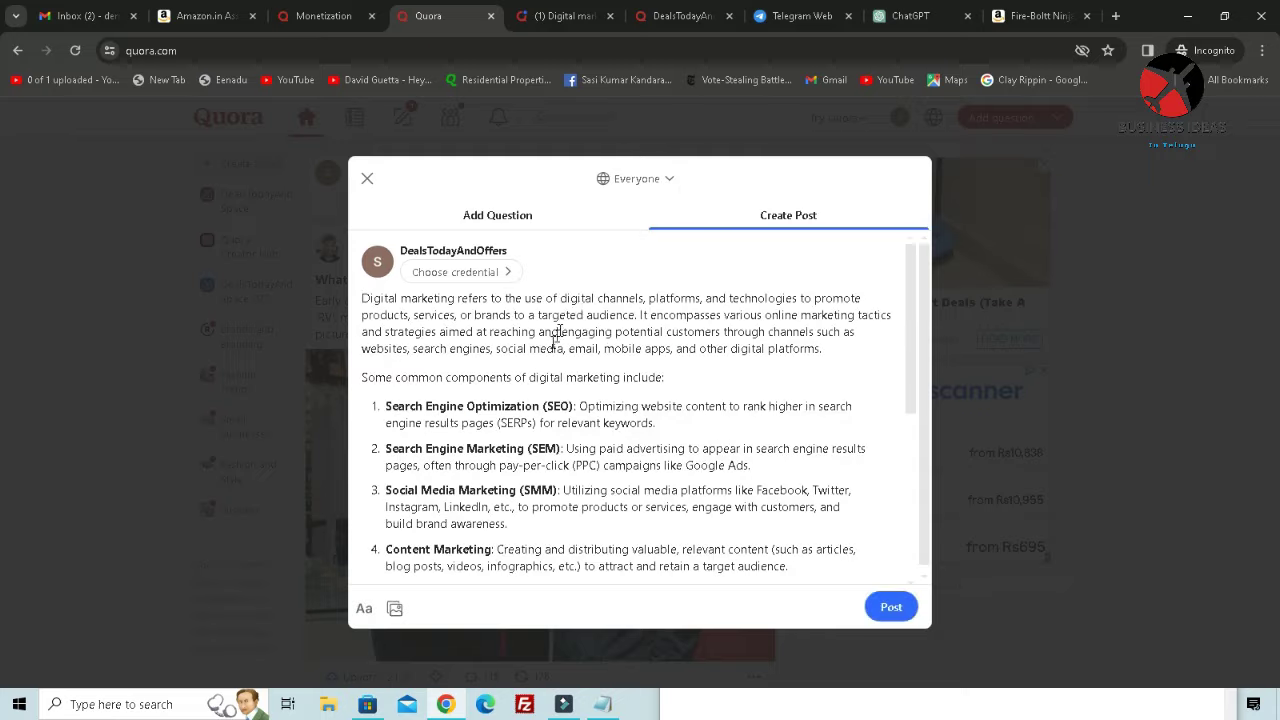
left_click(367, 178)
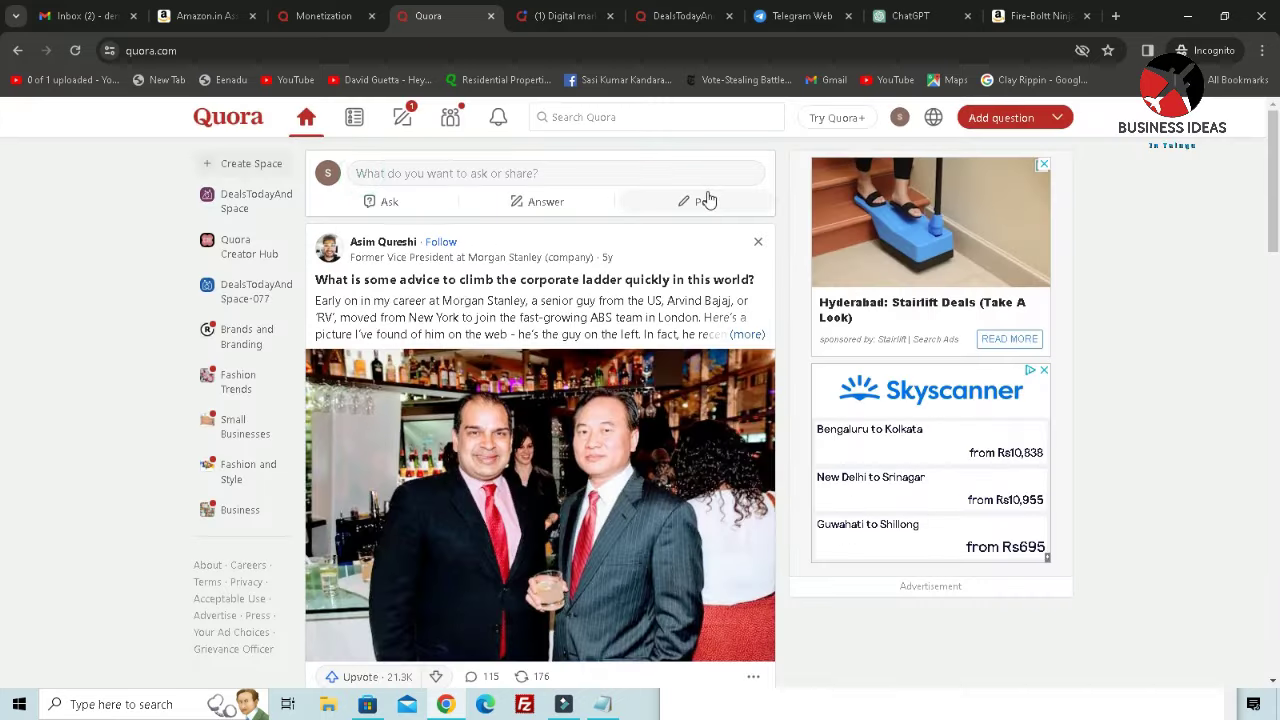
left_click(706, 202)
left_click(474, 328)
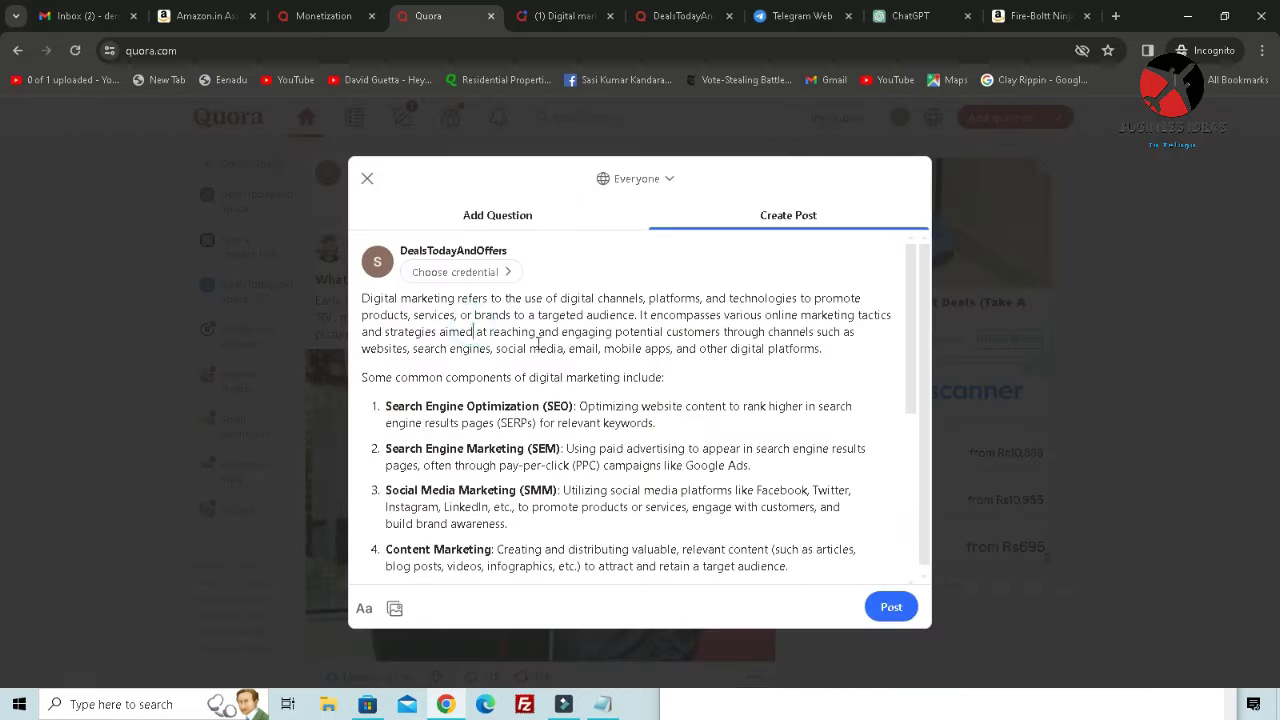
left_click(874, 607)
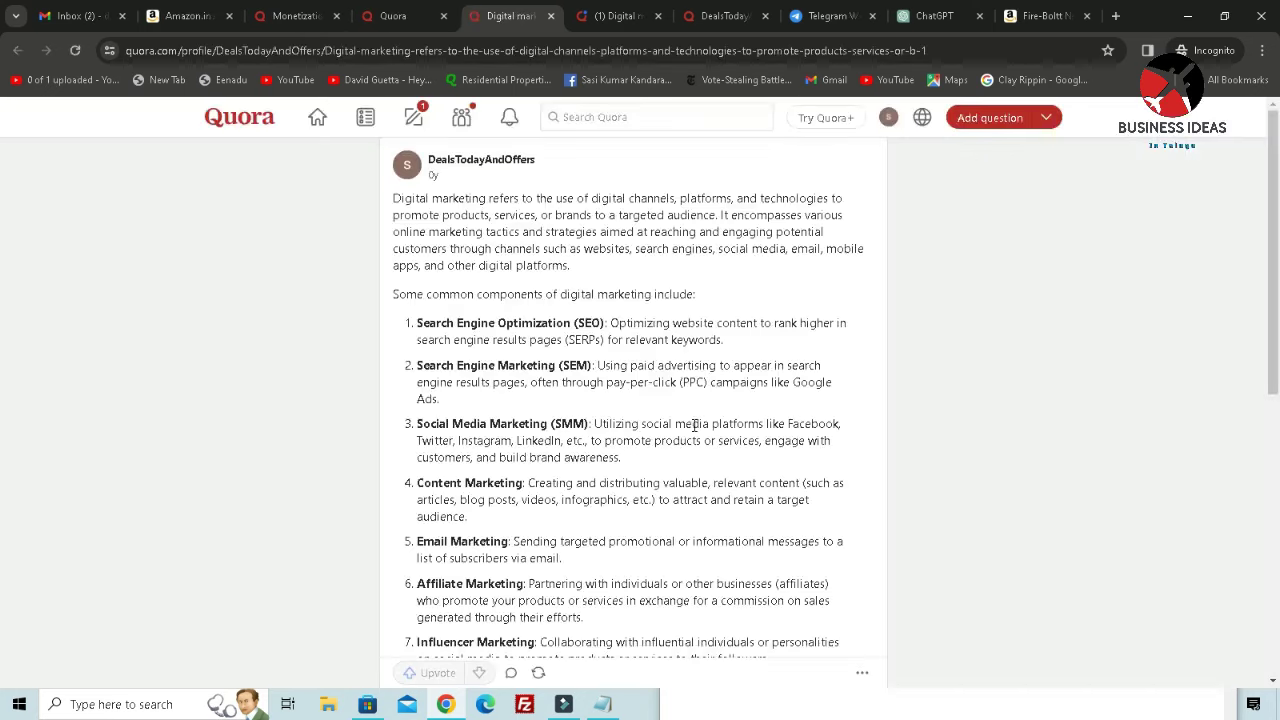
Start a new post holding only the smartwatch deal headline, title and amzn.to link card.
left_click(318, 120)
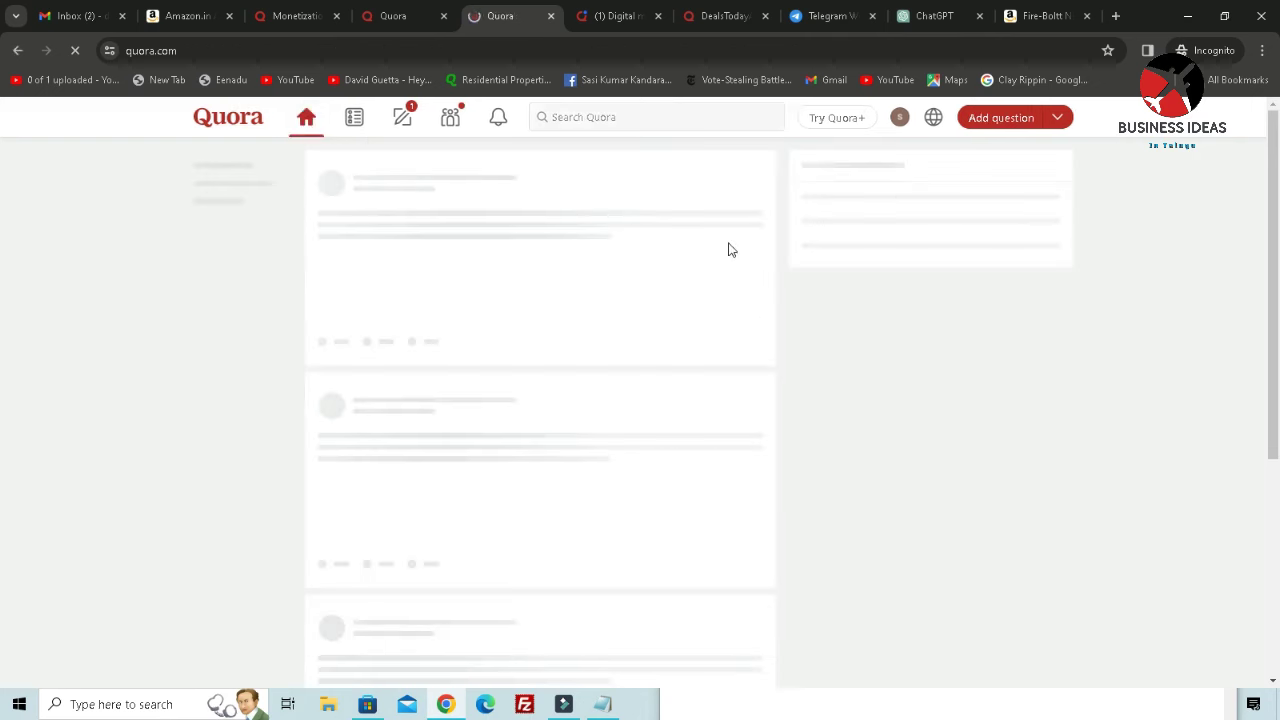
left_click(706, 208)
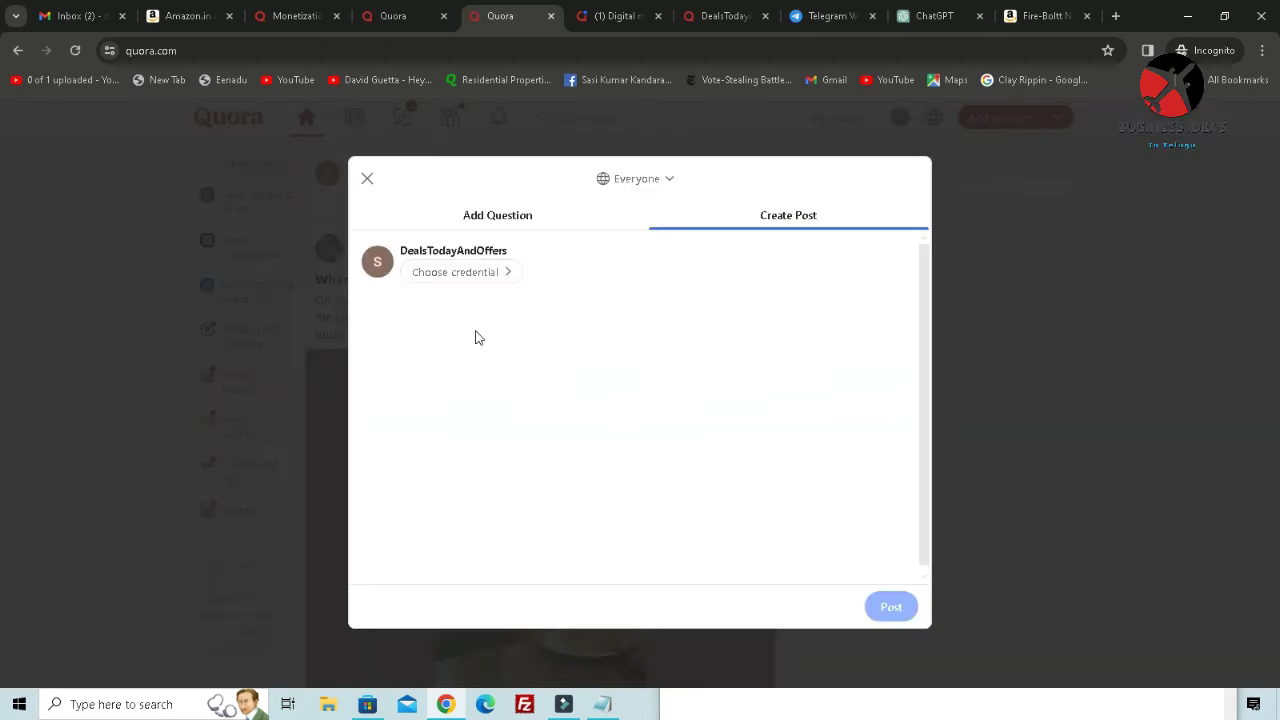
key("ctrl+v")
key("ctrl+a")
scroll(407, 313, "down", 5)
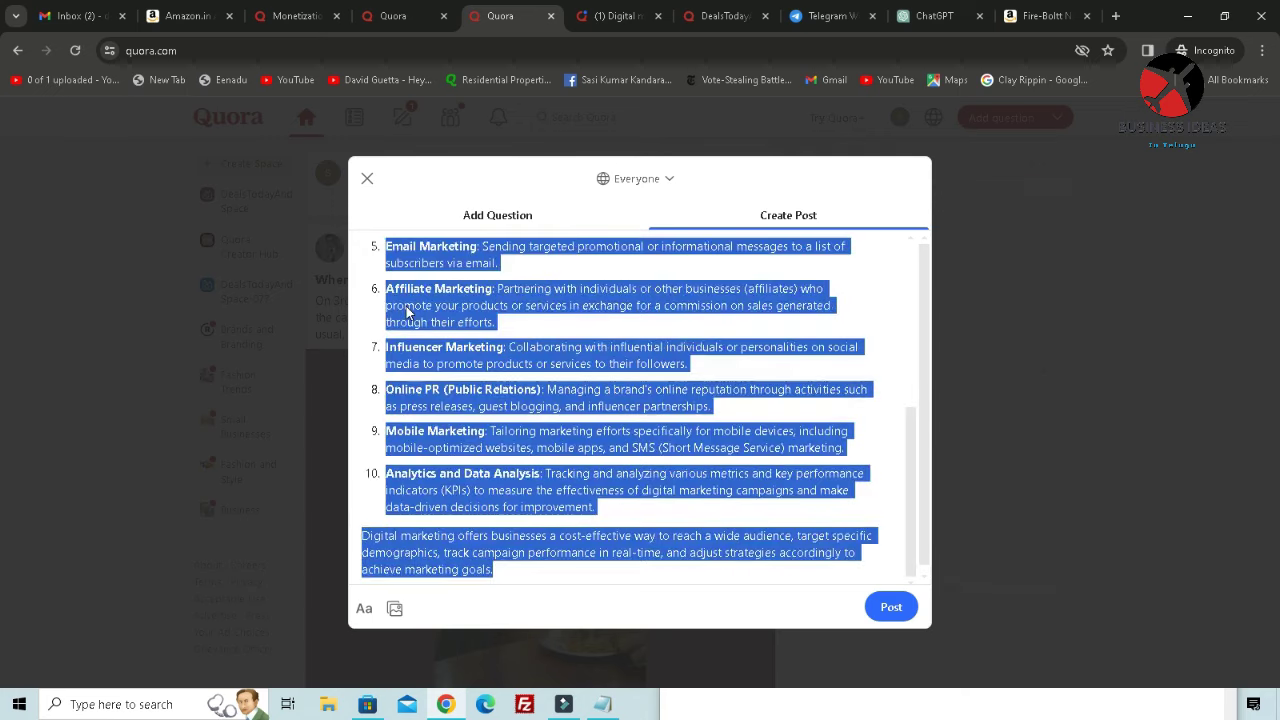
key("BackSpace")
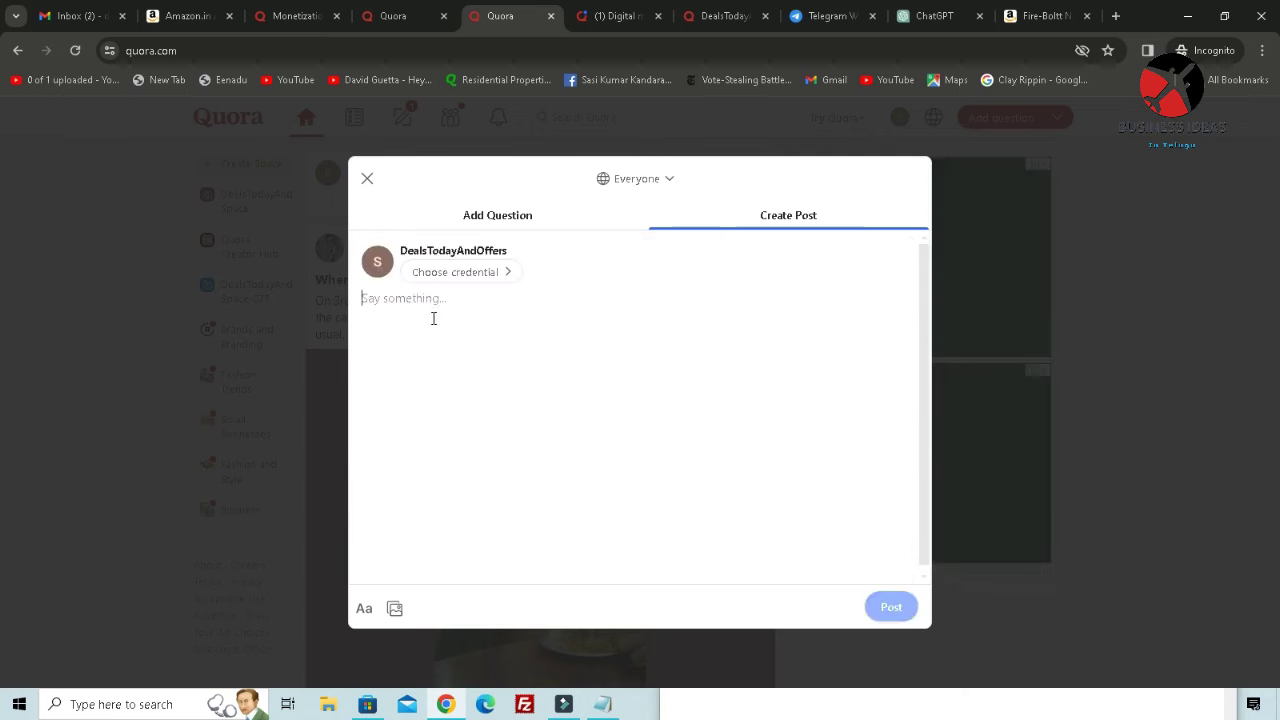
key("ctrl+v")
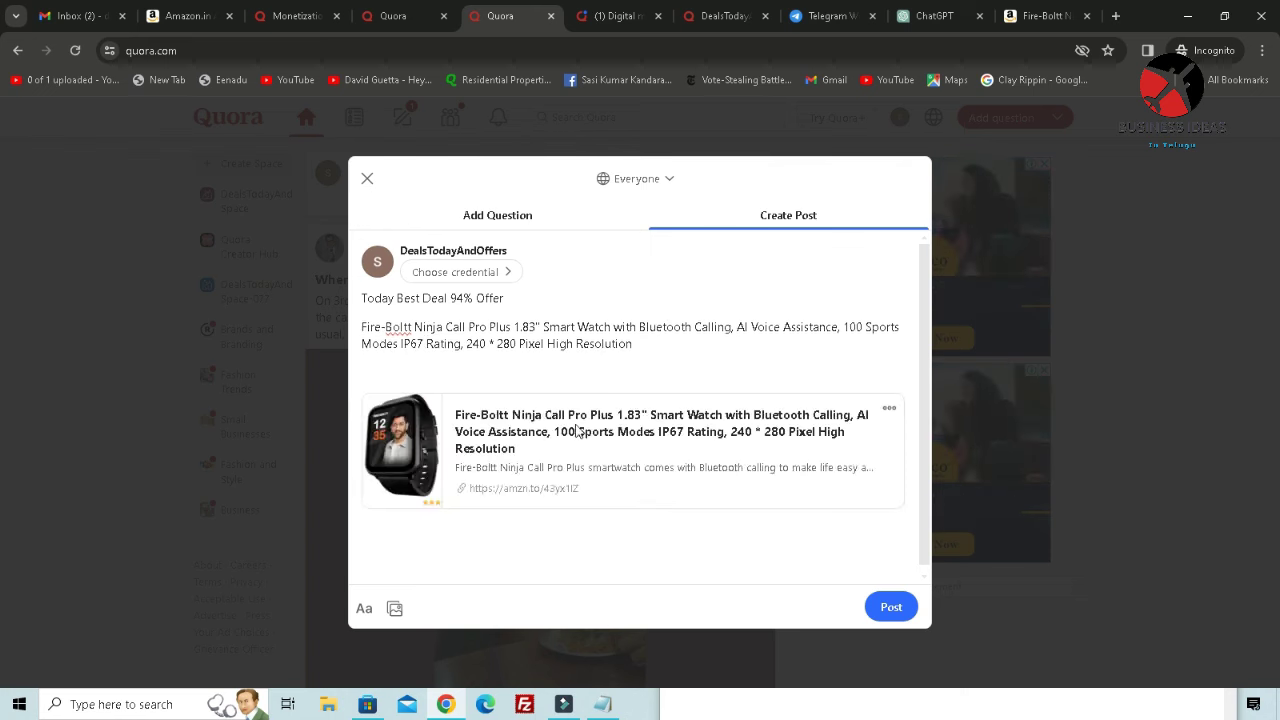
left_click(603, 704)
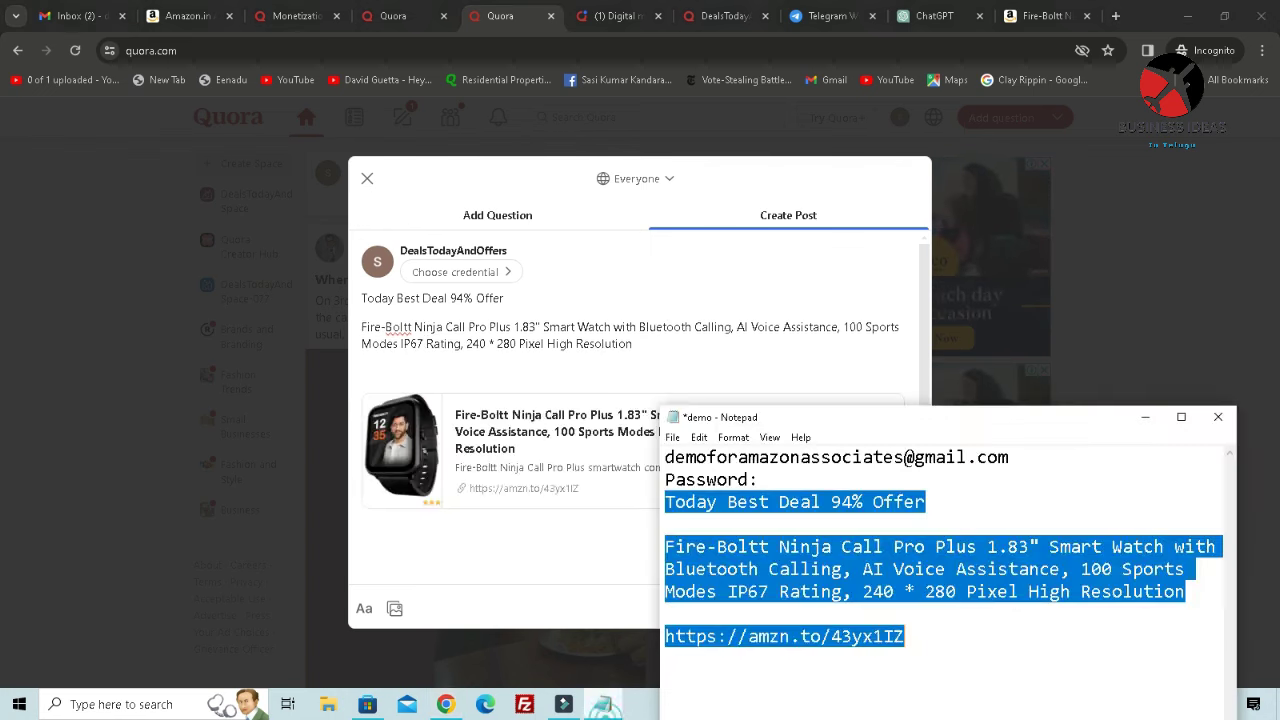
left_click(828, 651)
left_click_drag(905, 636, 665, 636)
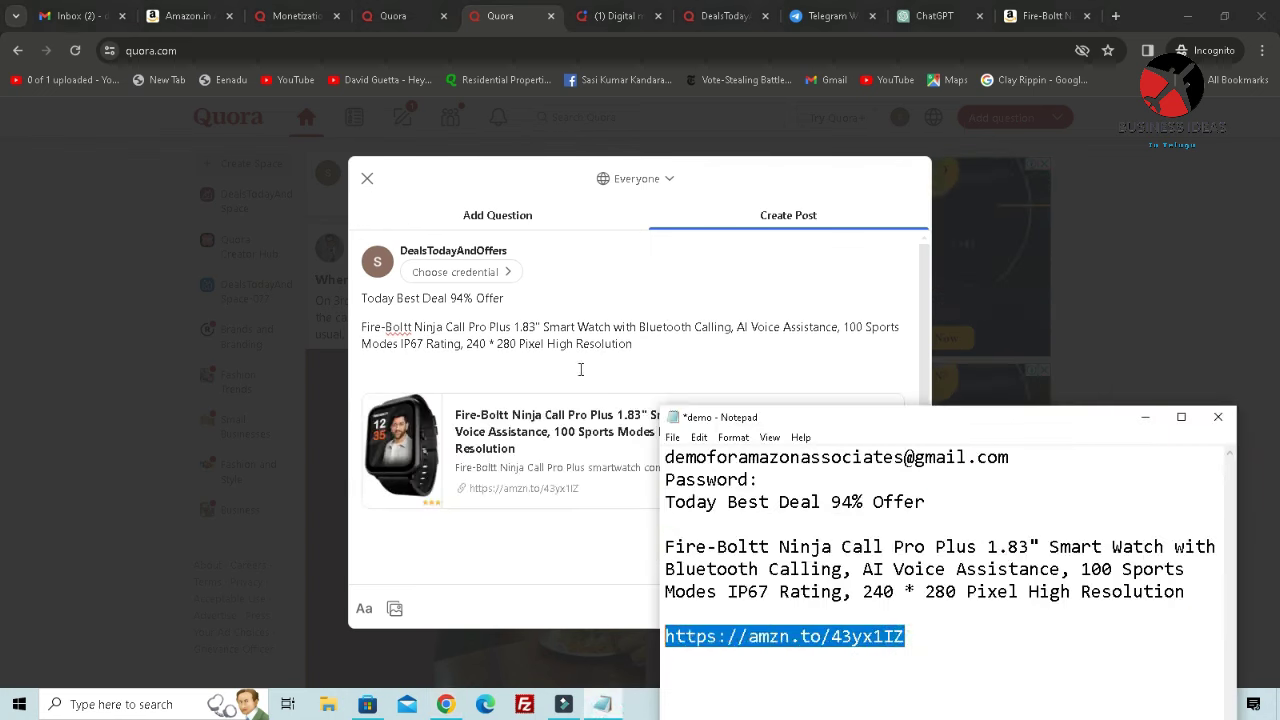
left_click(580, 369)
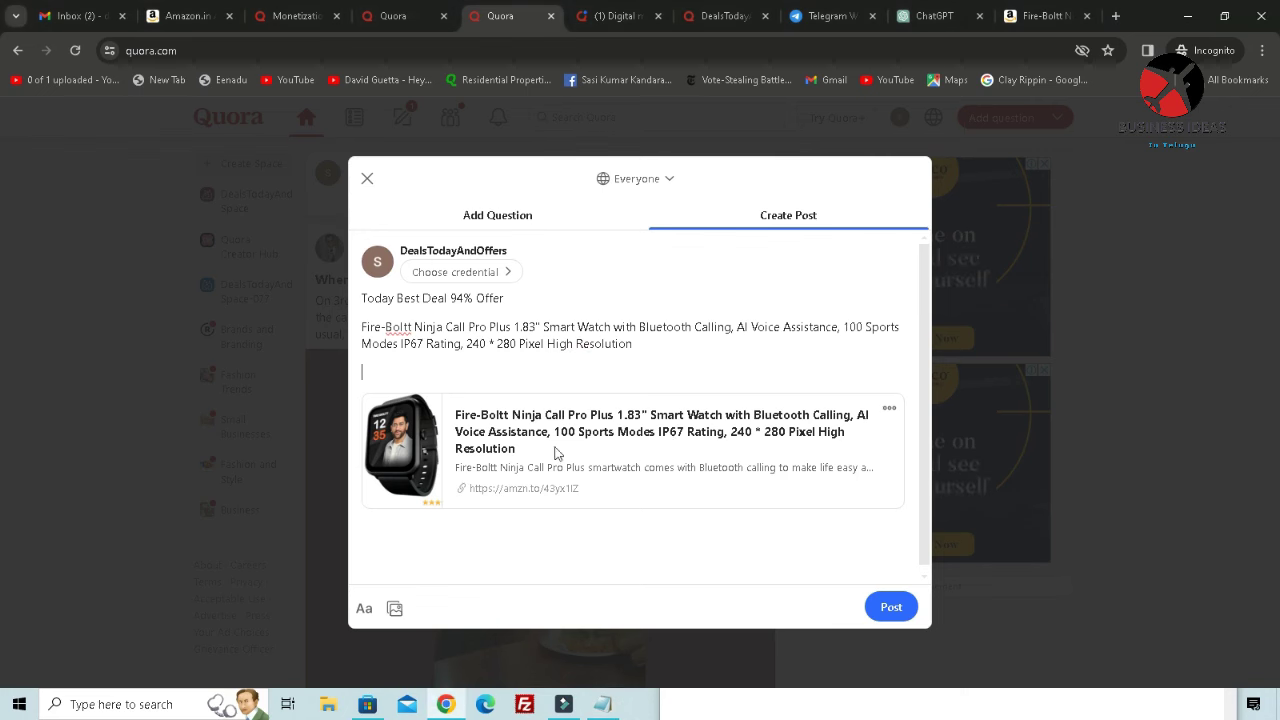
Copy ChatGPT's smartwatch feature description and paste it below the link card.
left_click(932, 16)
scroll(650, 347, "up", 2)
scroll(521, 243, "up", 2)
left_click_drag(481, 337, 720, 553)
right_click(620, 281)
left_click(648, 287)
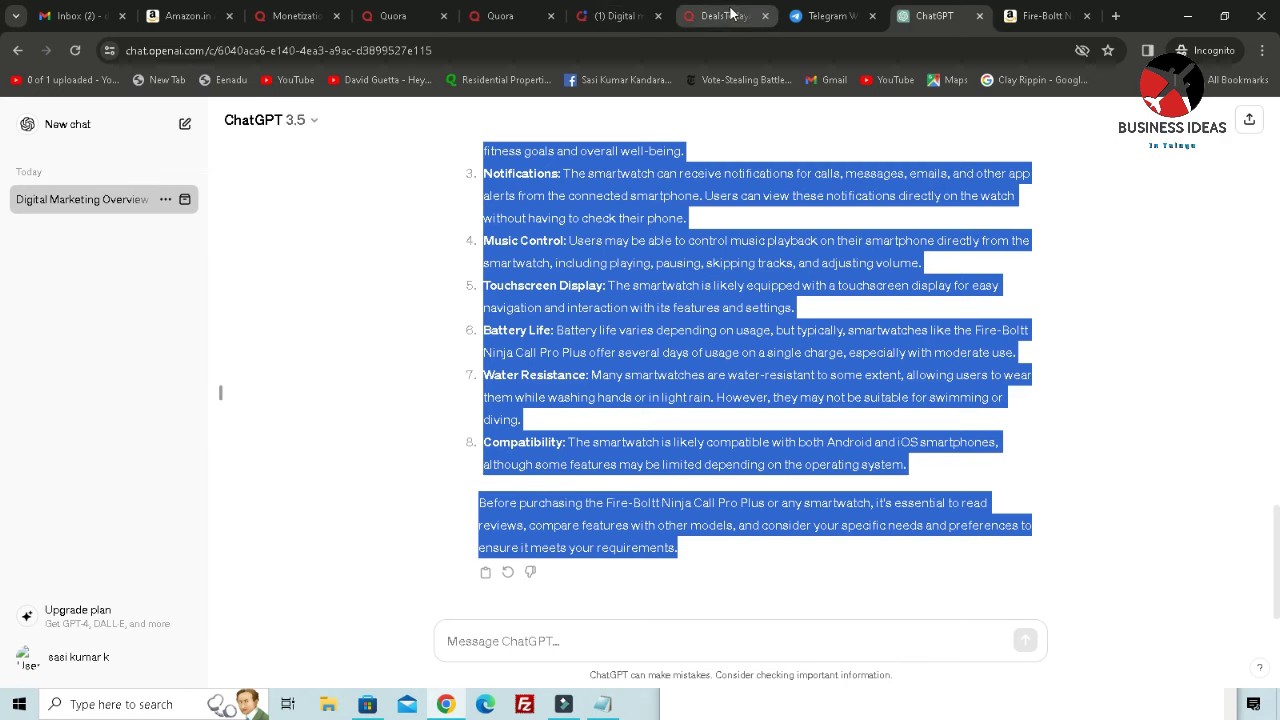
left_click(723, 15)
left_click(498, 18)
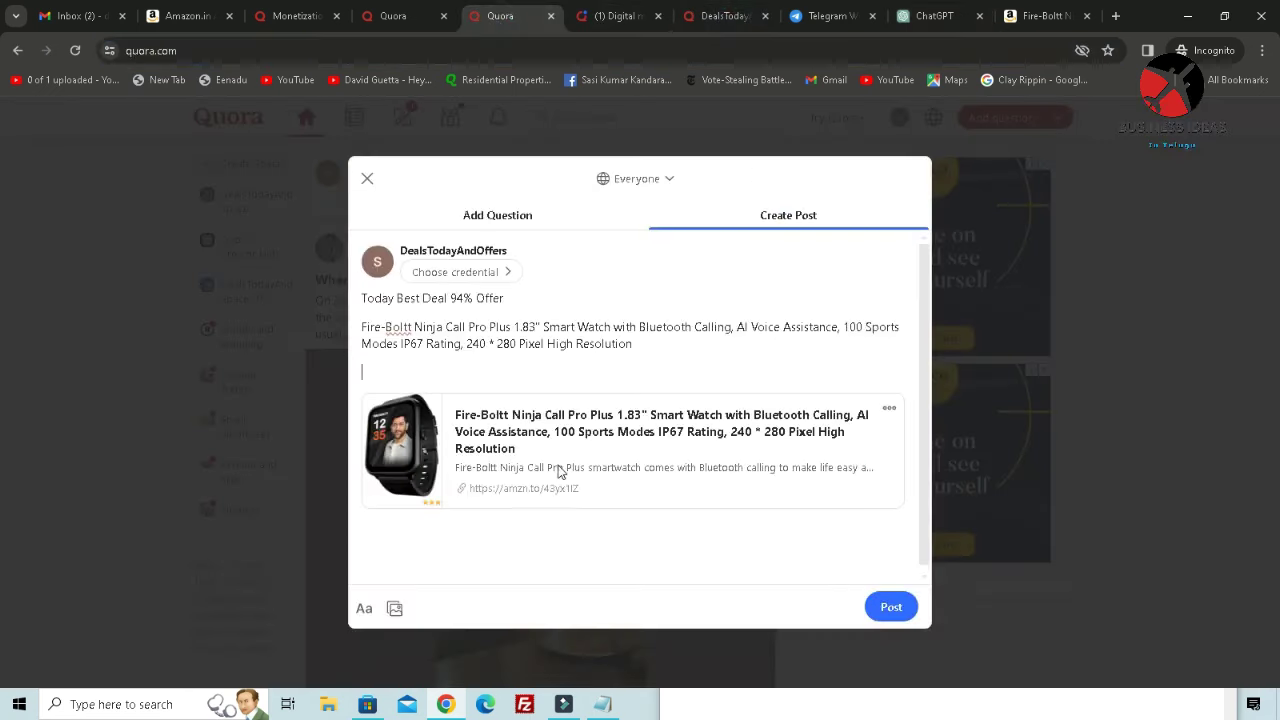
left_click(421, 531)
key("ctrl+v")
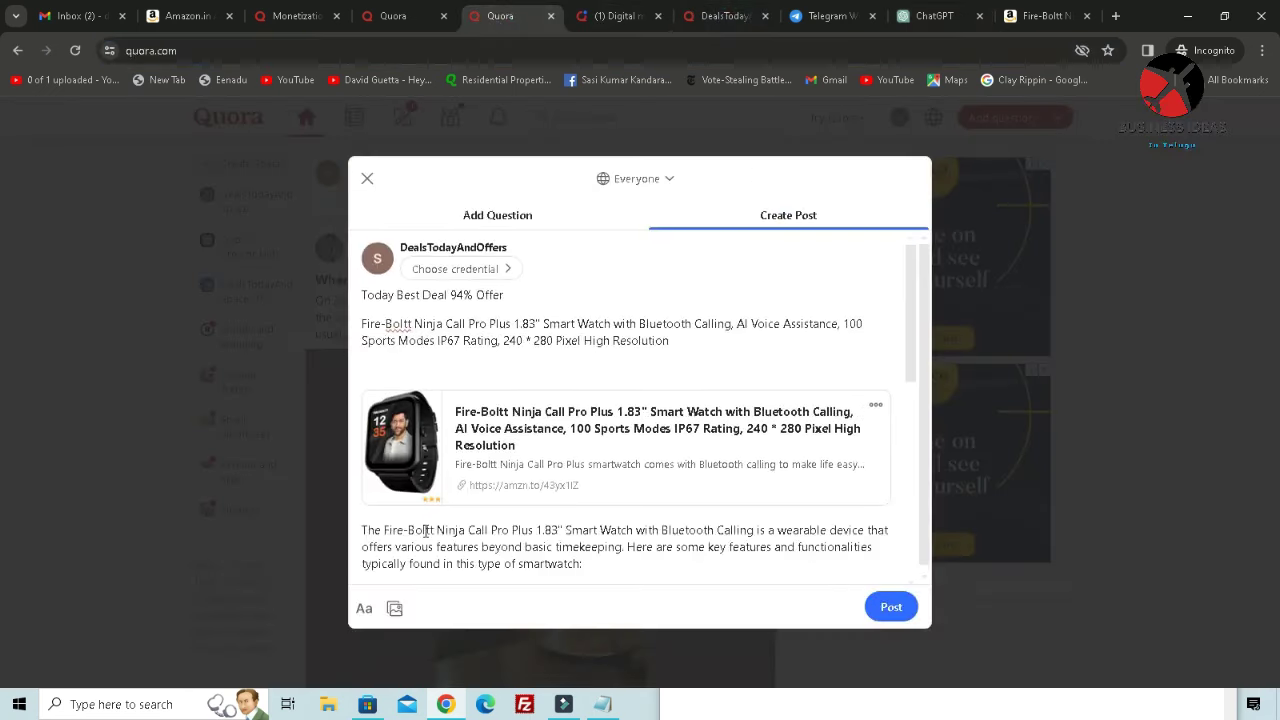
Publish the deal post, confirm its link opens the ₹1,199 Fire-Boltt page, then close it.
left_click(891, 609)
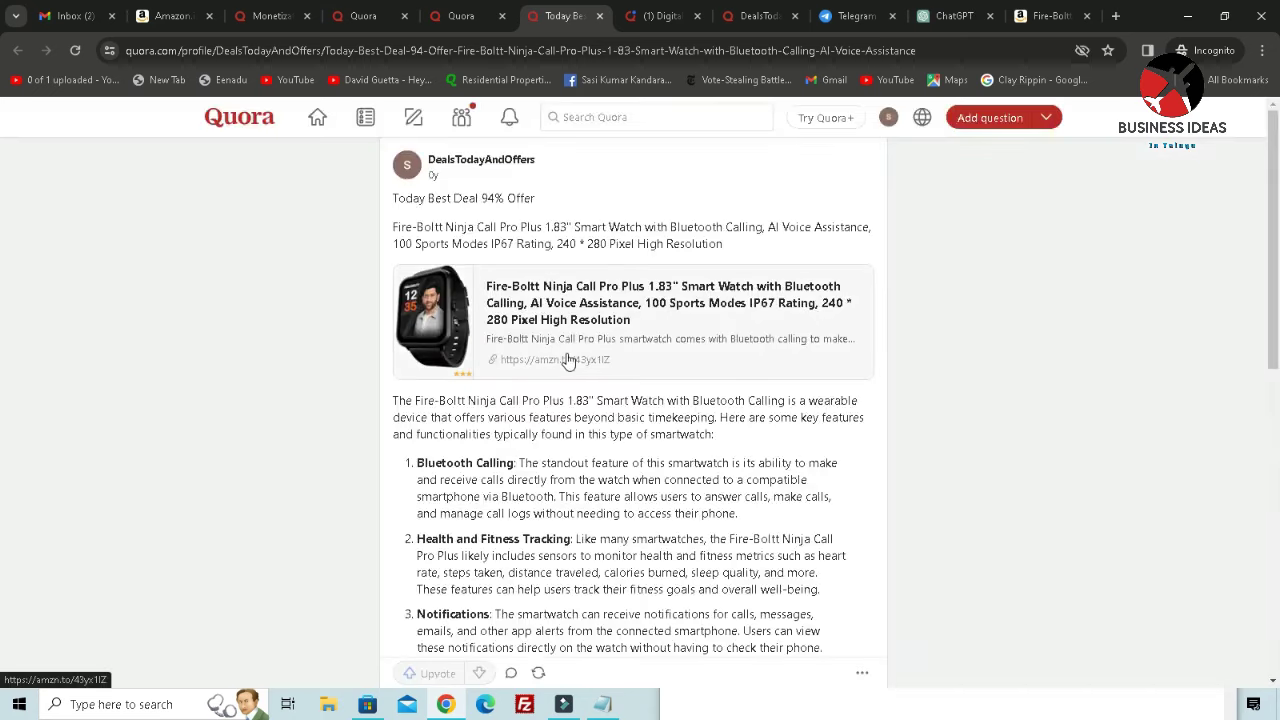
left_click(560, 306)
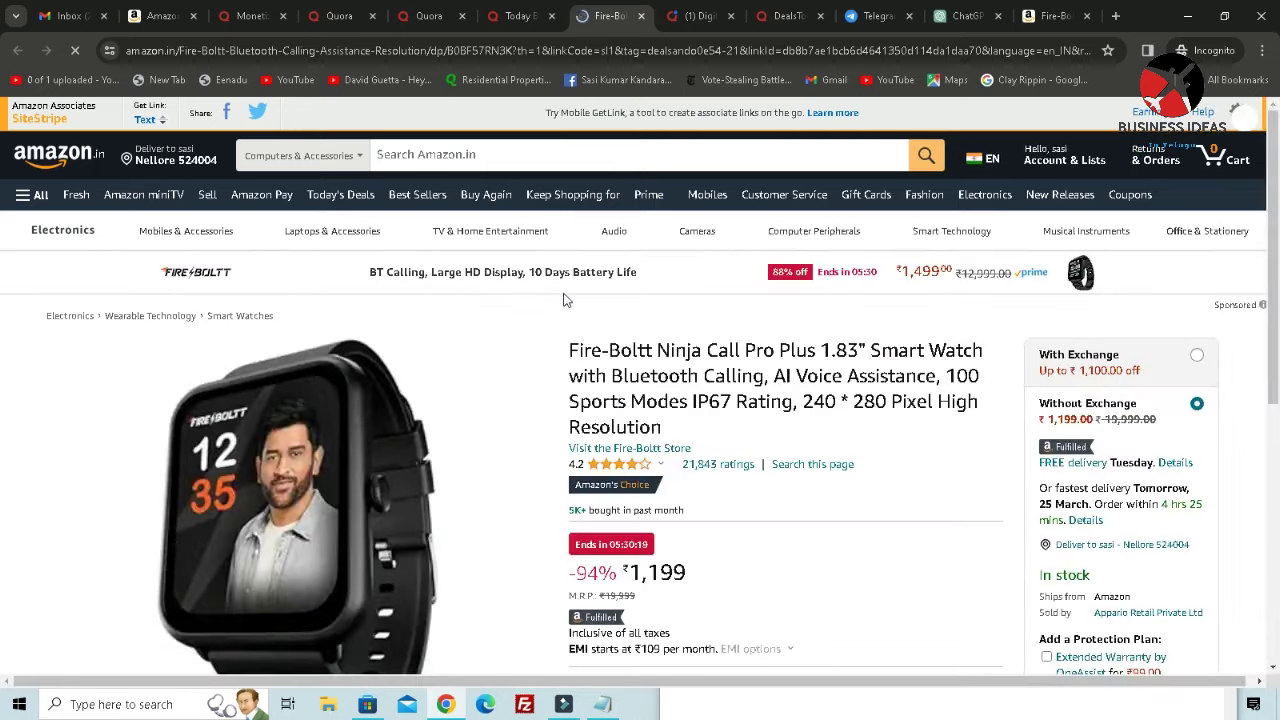
left_click(515, 15)
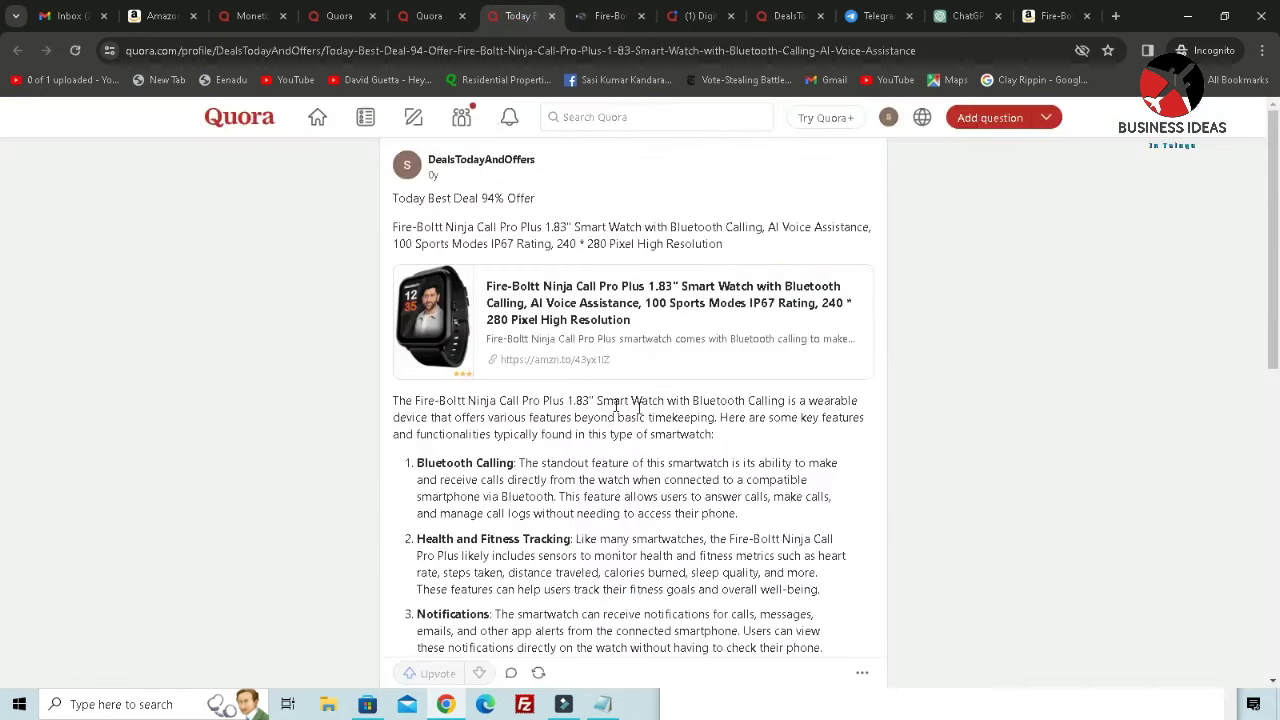
scroll(520, 310, "down", 4)
scroll(546, 375, "up", 4)
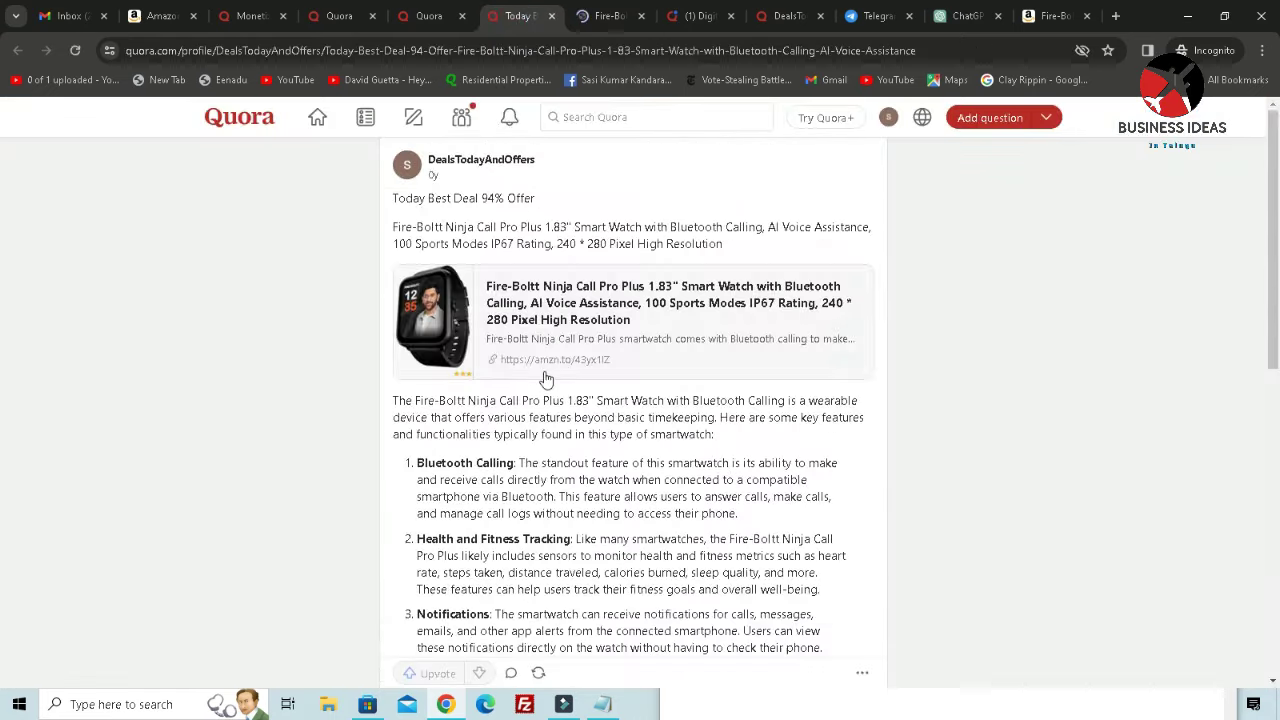
left_click(153, 10)
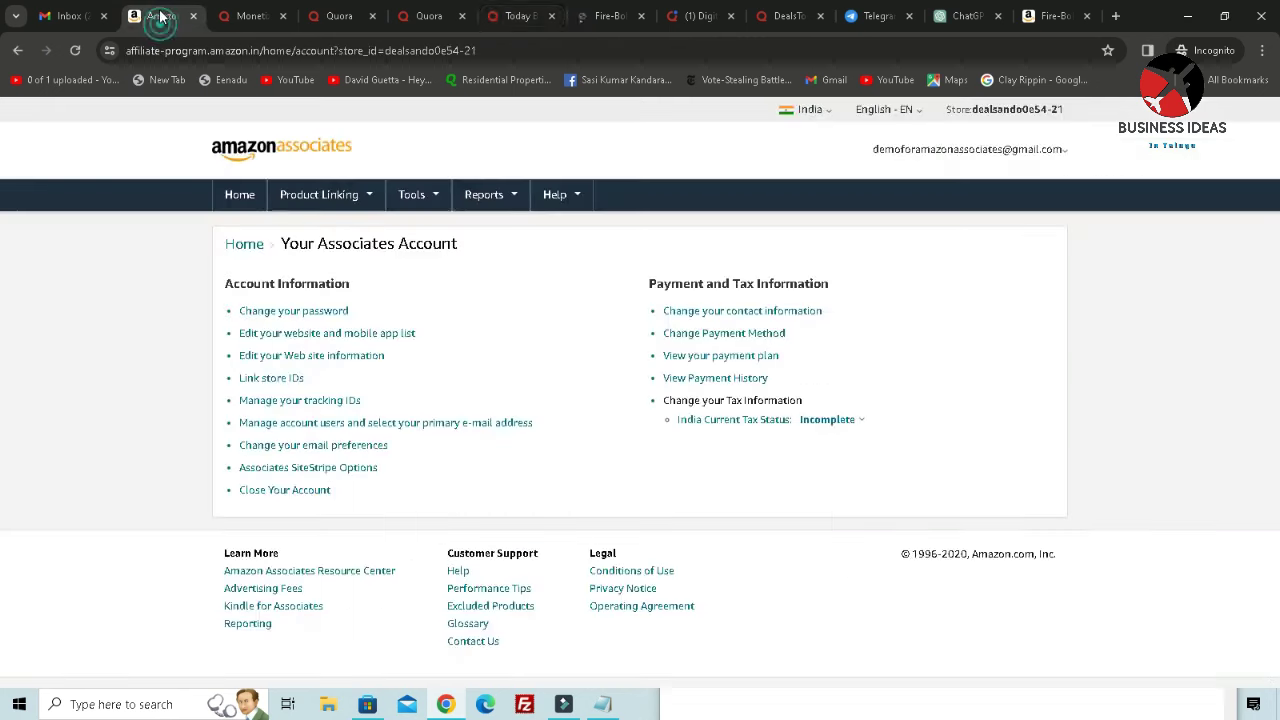
left_click(607, 15)
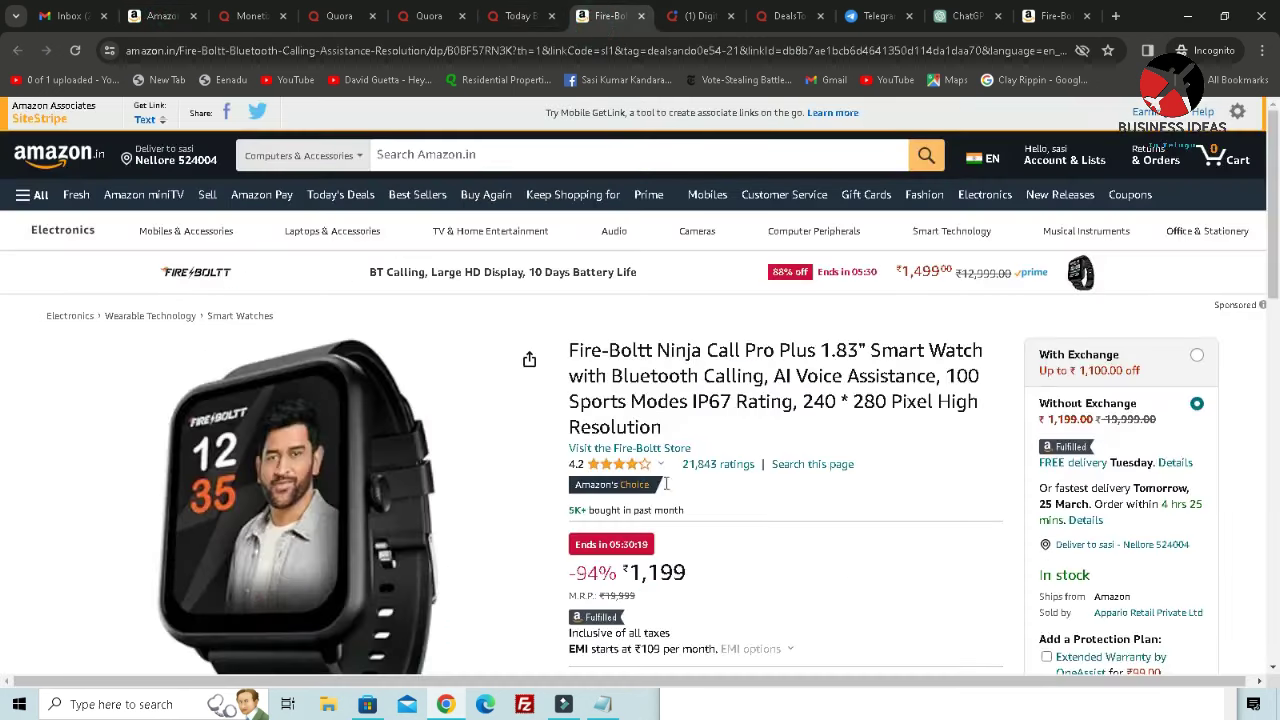
scroll(790, 435, "down", 2)
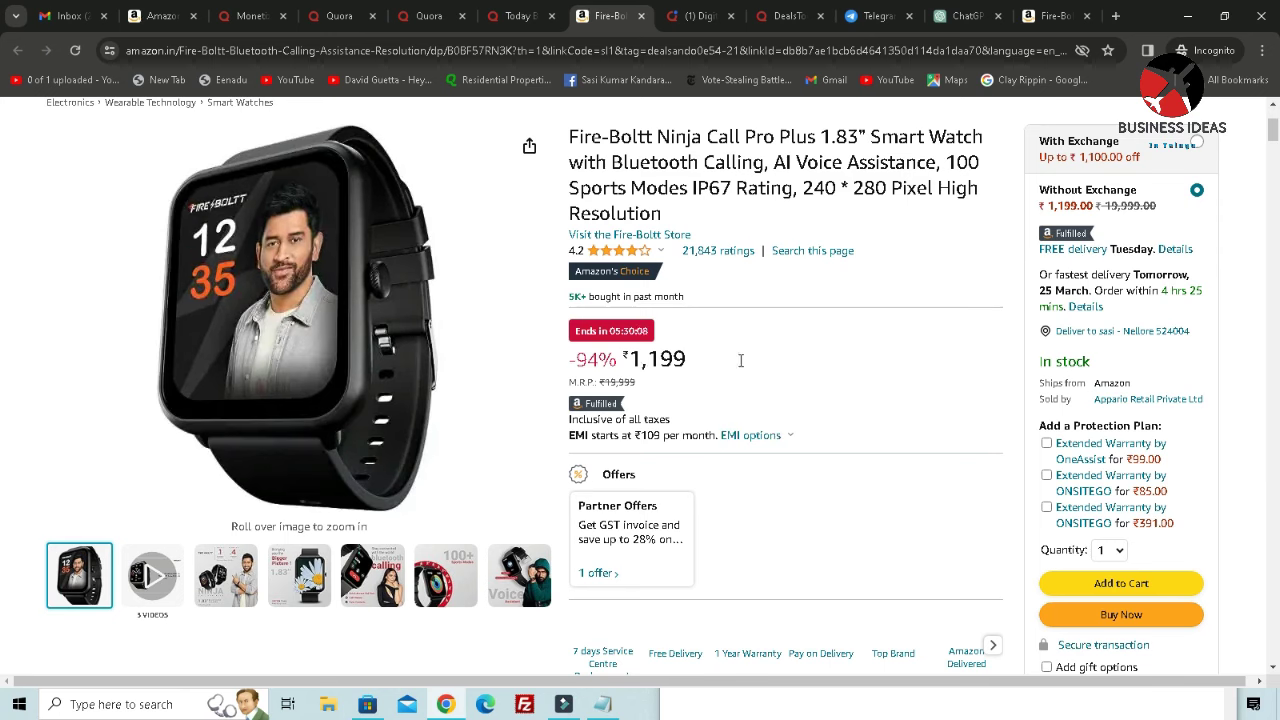
scroll(718, 360, "up", 2)
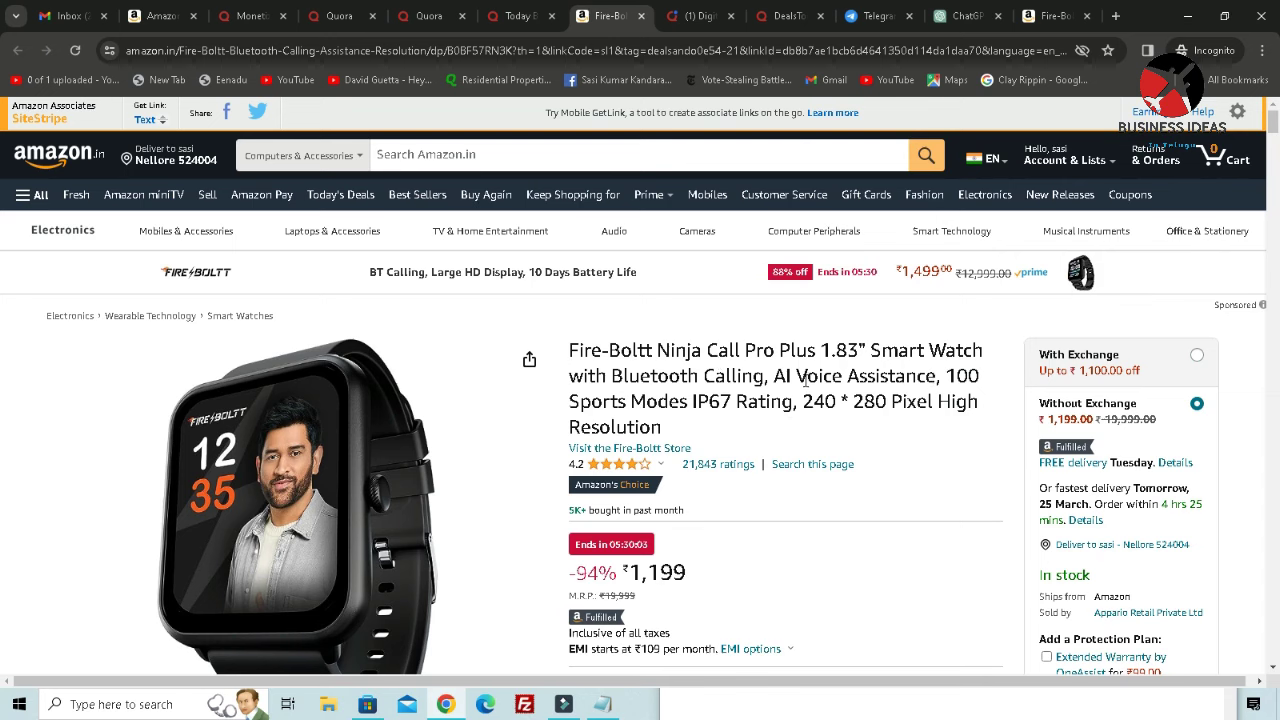
left_click(641, 17)
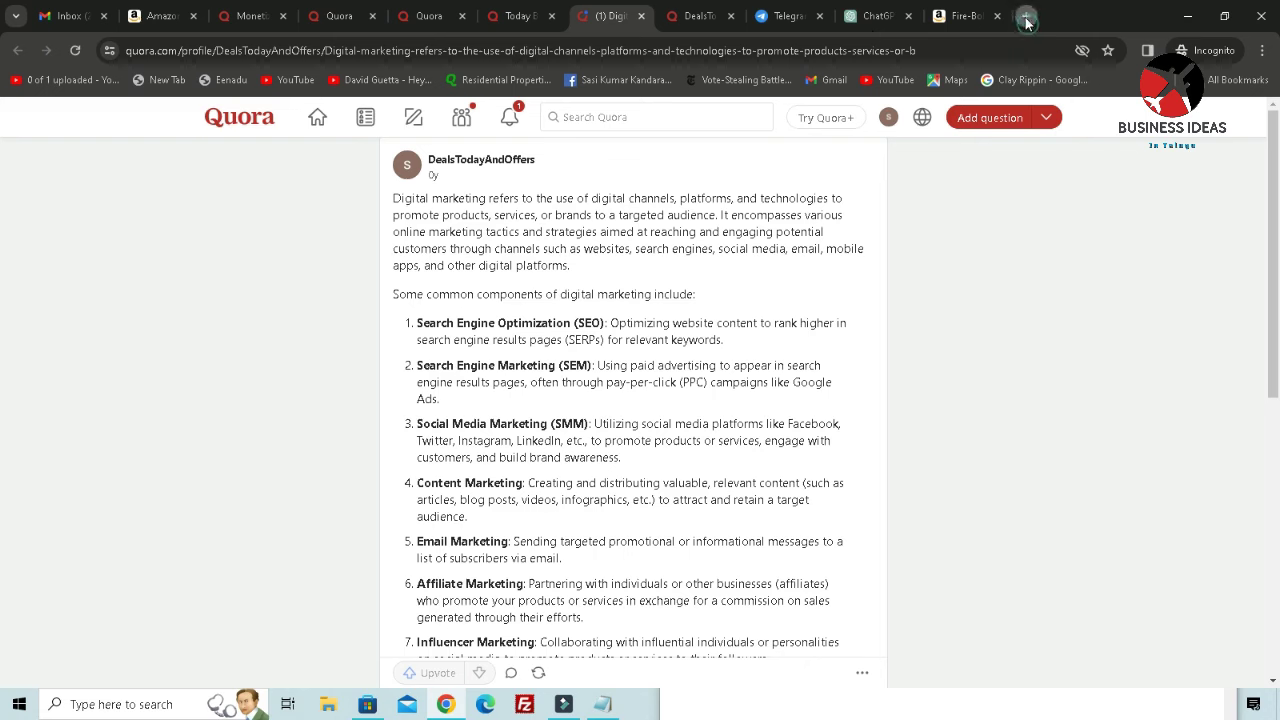
Load amazon.in in a new tab and look at the Amazon Associates page.
left_click(1027, 17)
type("am")
key("Return")
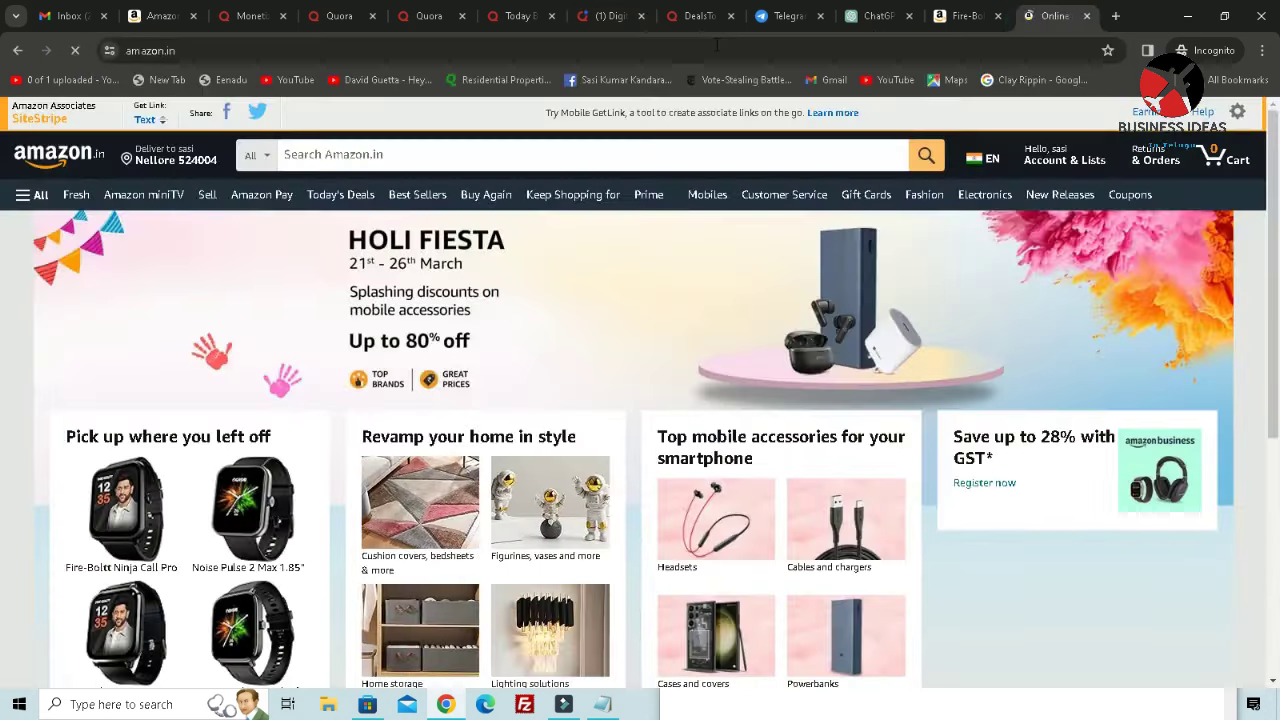
scroll(848, 430, "down", 7)
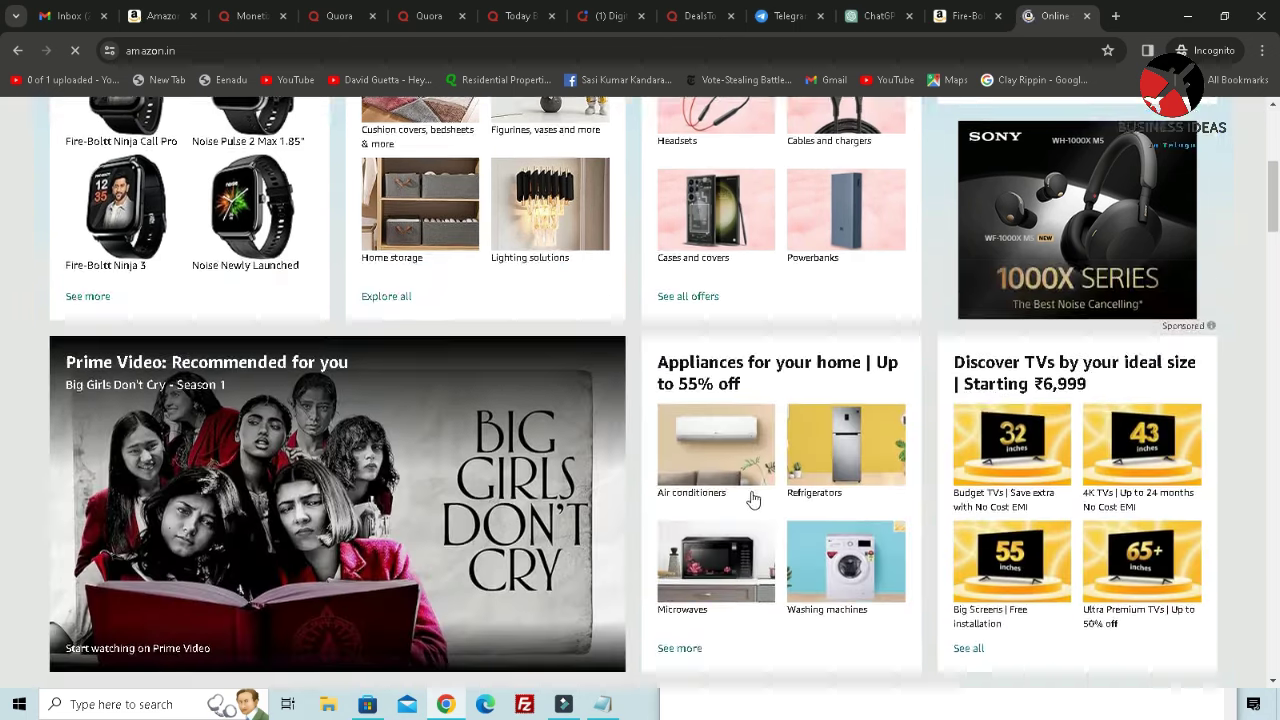
left_click(160, 12)
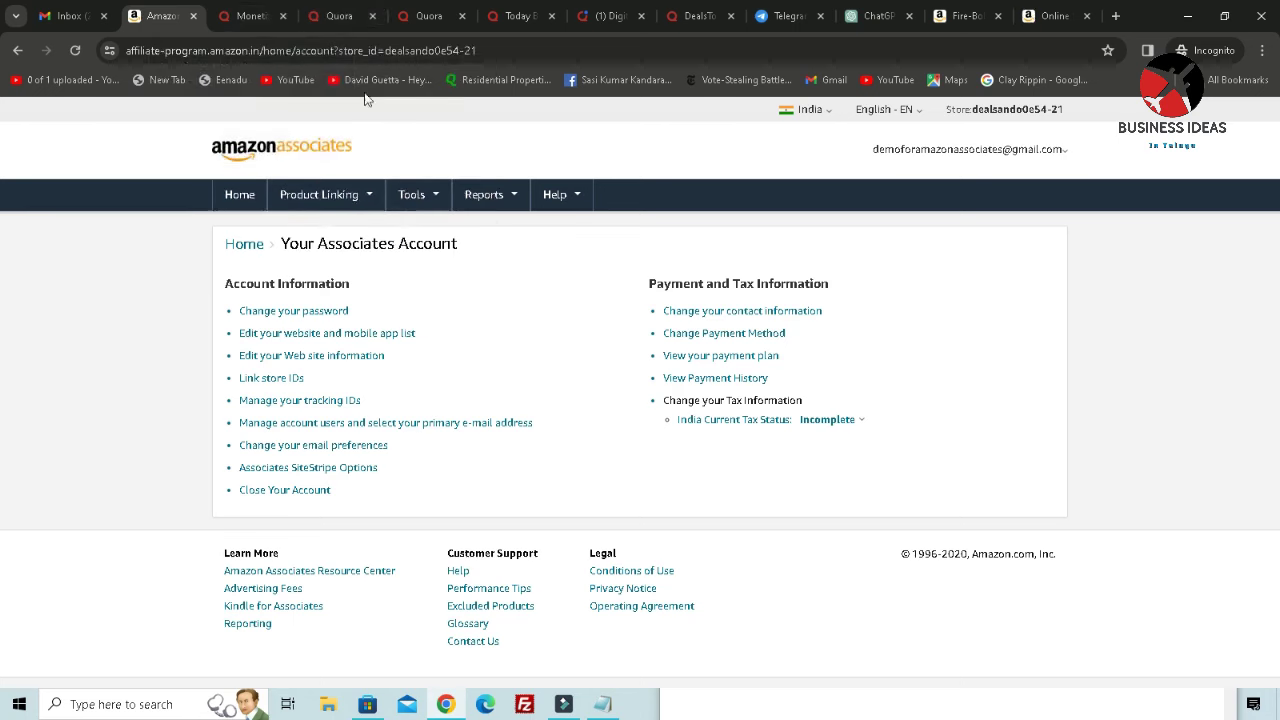
Open Quora's Your content & stats overview showing 1 view and no upvotes.
left_click(418, 16)
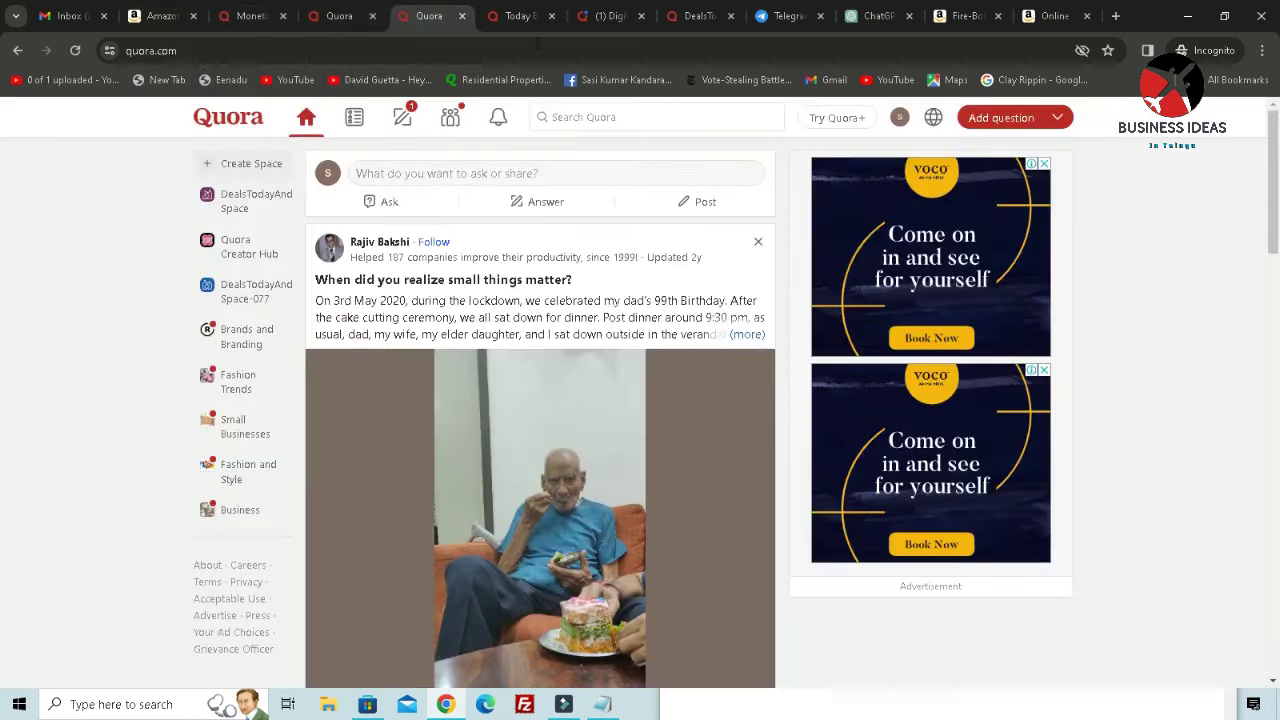
left_click(516, 15)
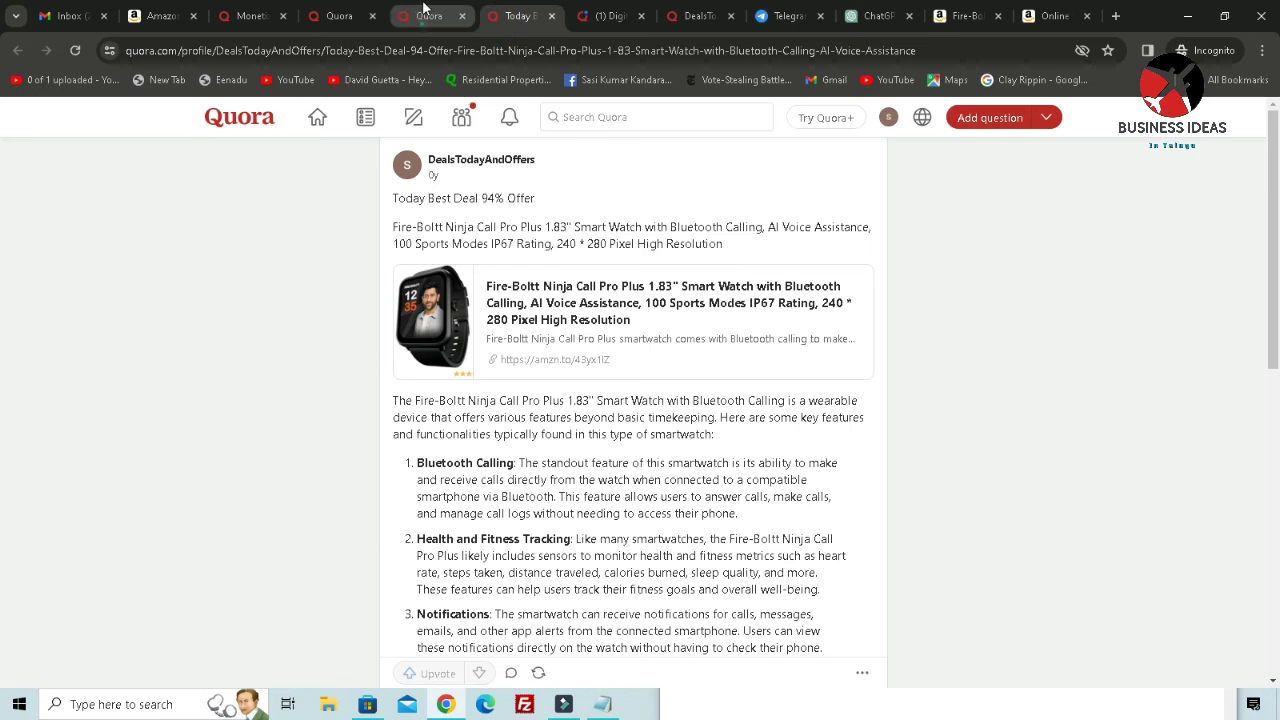
left_click(424, 12)
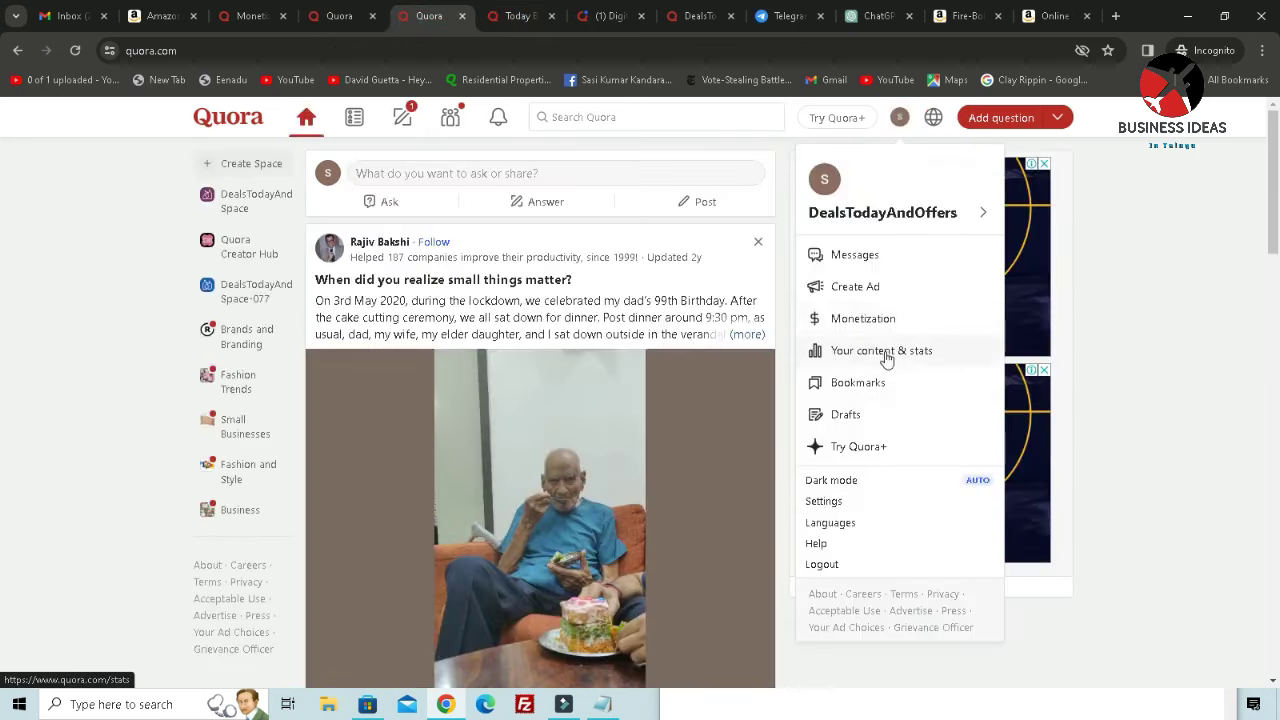
left_click(851, 347)
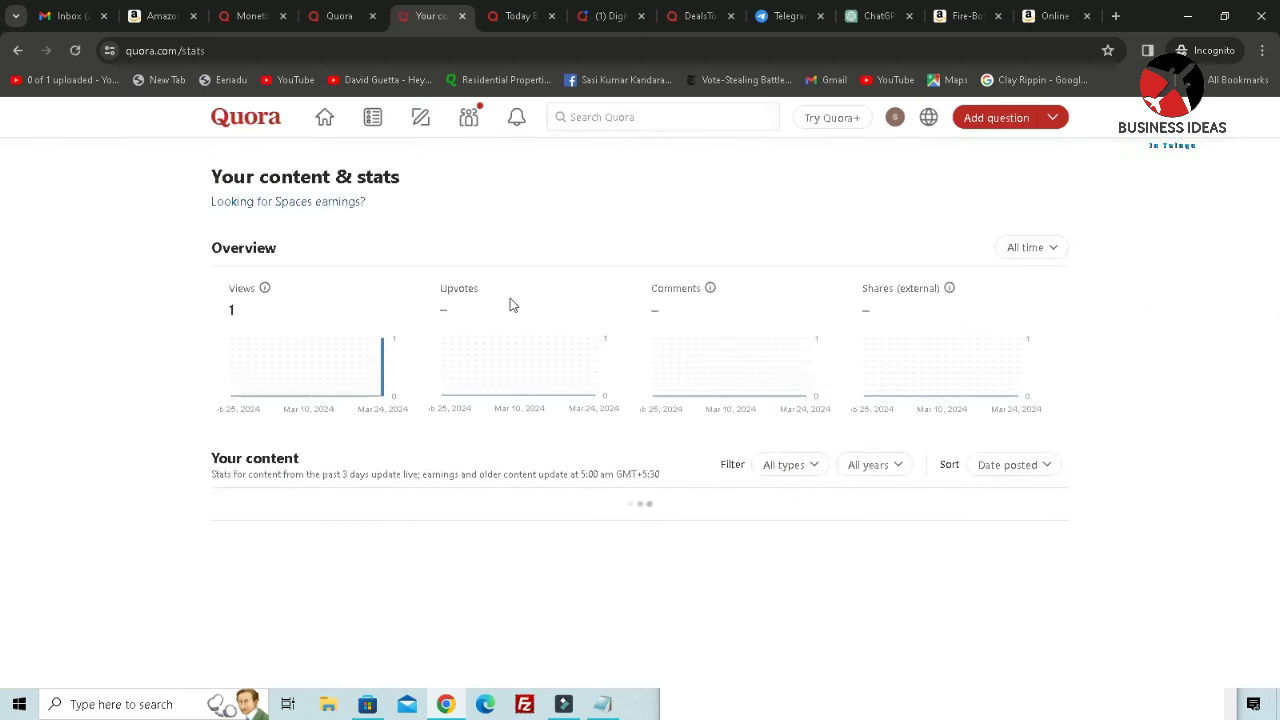
Select the deal title, description and amzn.to link in the Notepad notes.
left_click(776, 16)
left_click(604, 703)
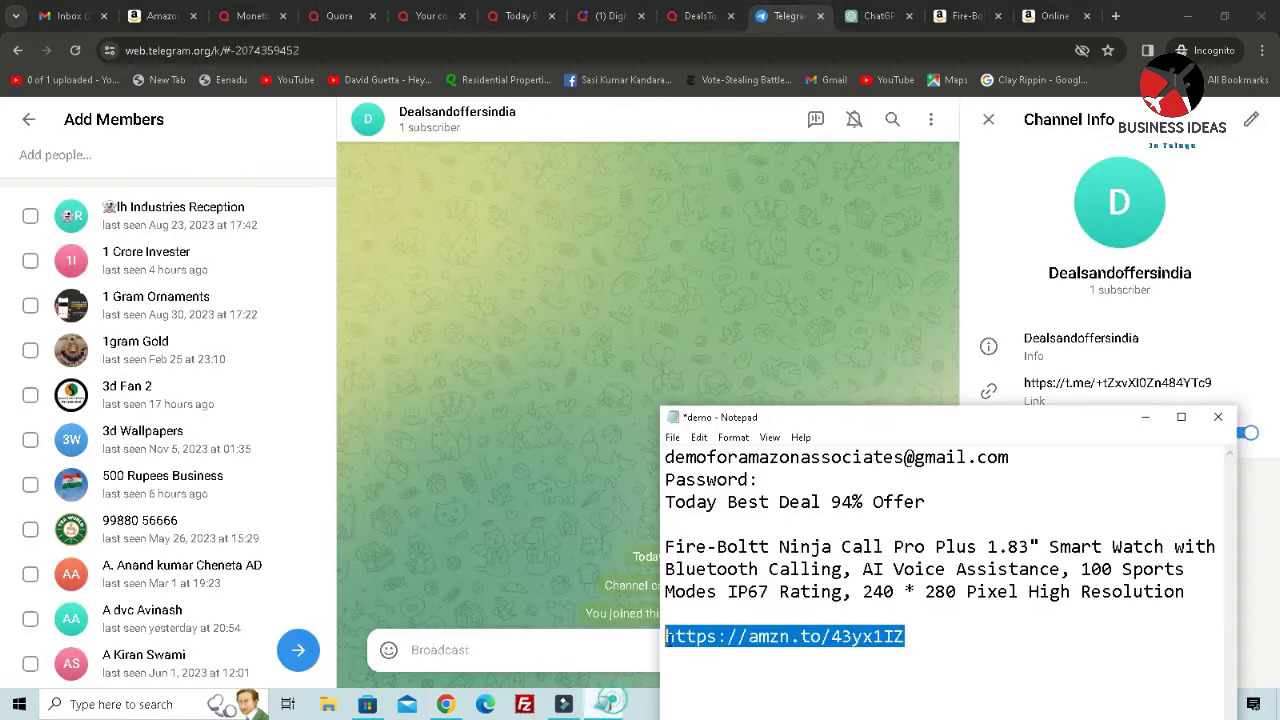
left_click(916, 636)
left_click_drag(928, 642, 664, 507)
key("ctrl+c")
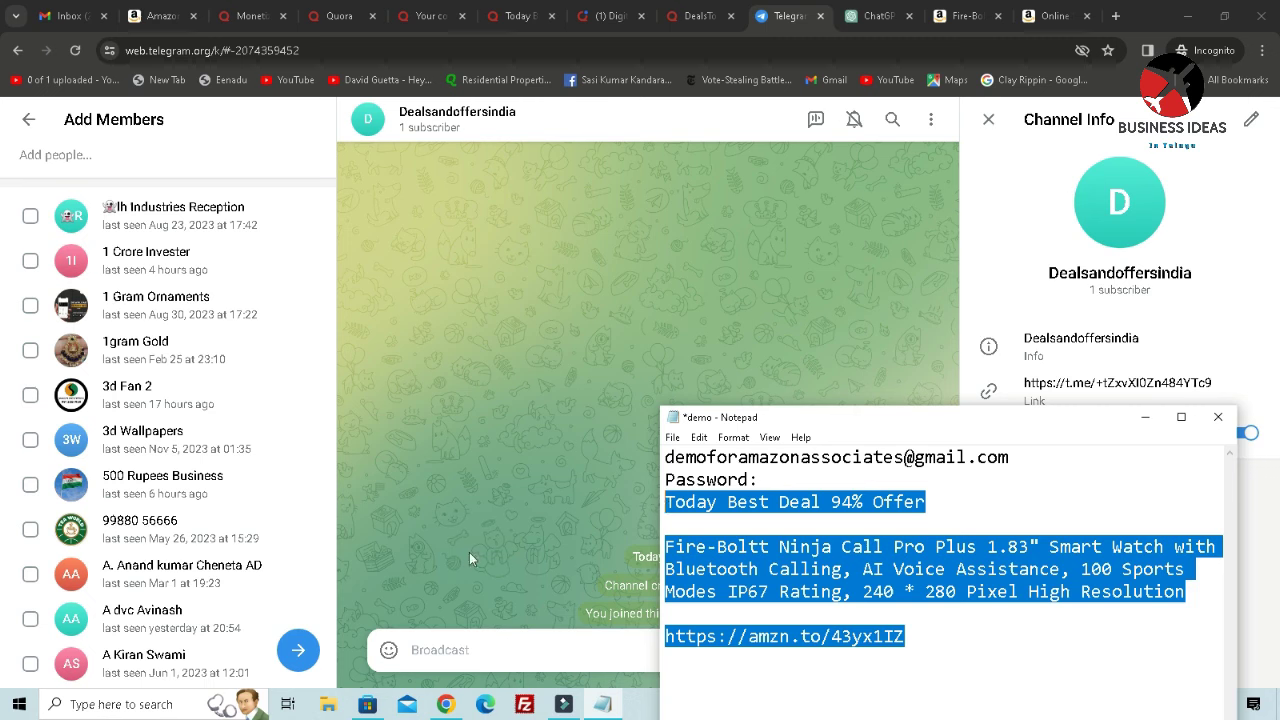
Post the Fire-Boltt deal text to the Dealsandoffersindia channel and open its shared link.
left_click(430, 650)
key("ctrl+v")
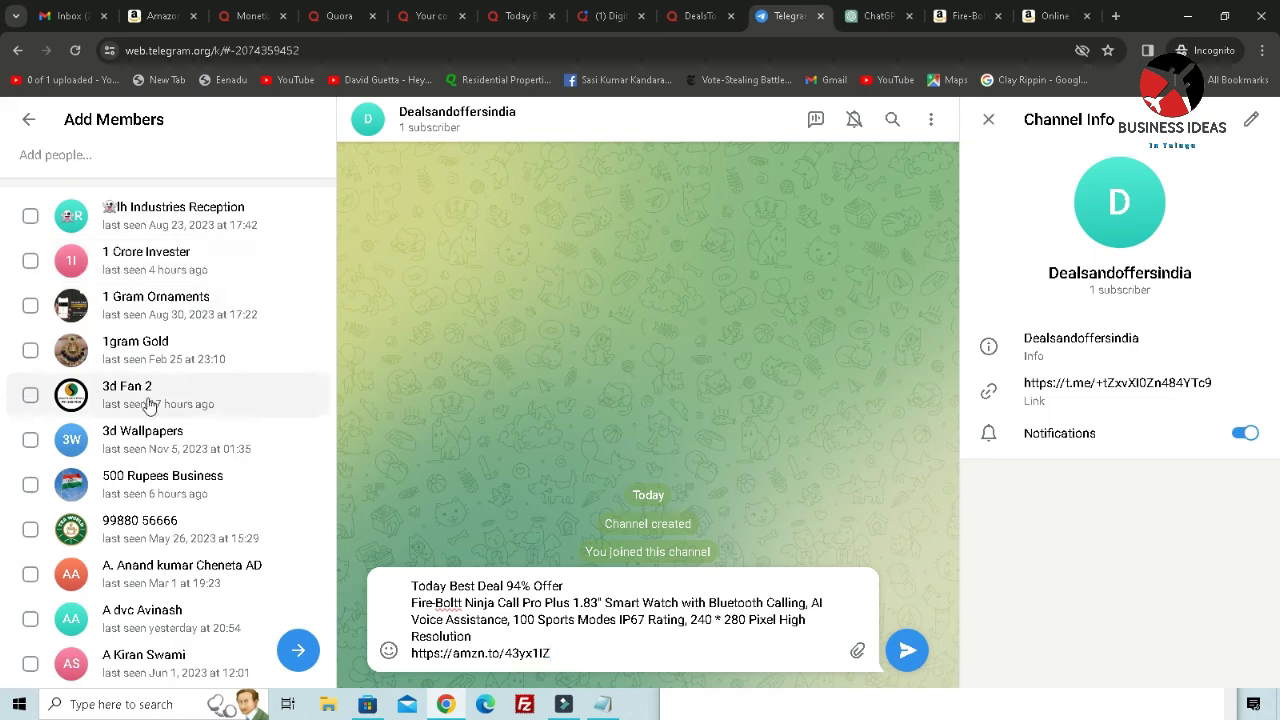
scroll(160, 425, "down", 3)
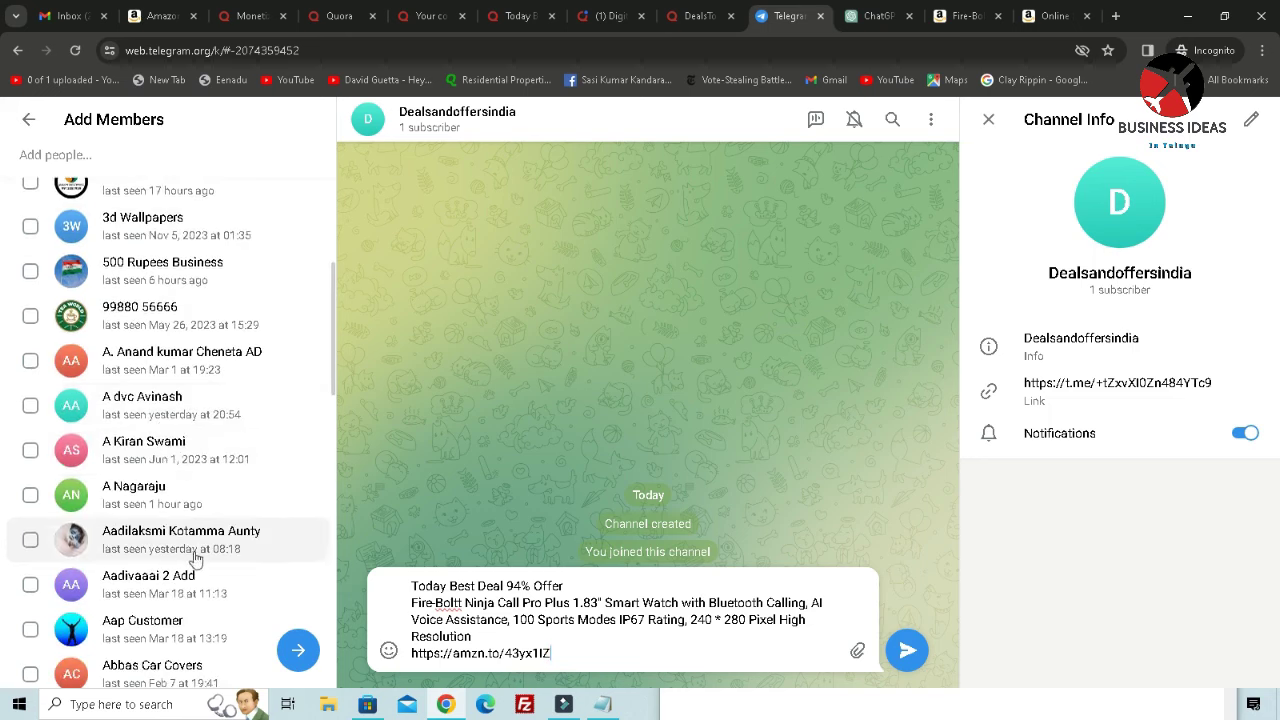
scroll(215, 548, "down", 3)
scroll(214, 534, "down", 4)
scroll(257, 529, "up", 10)
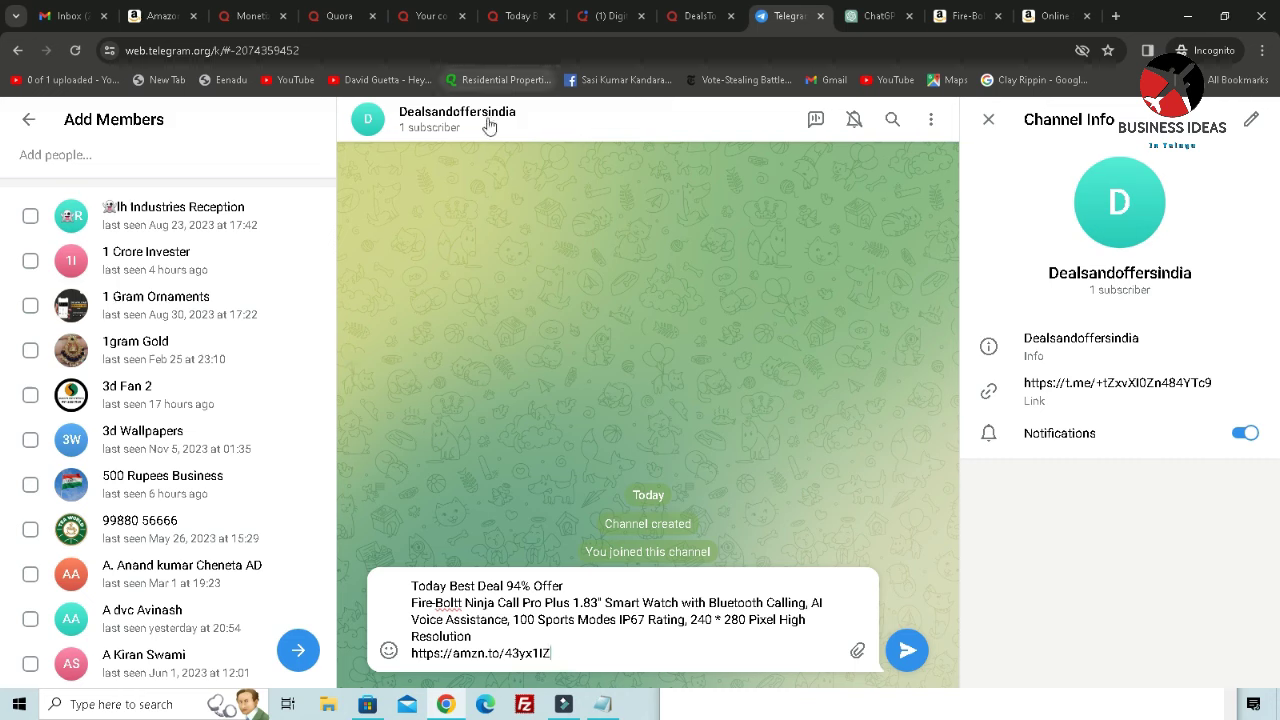
left_click(588, 649)
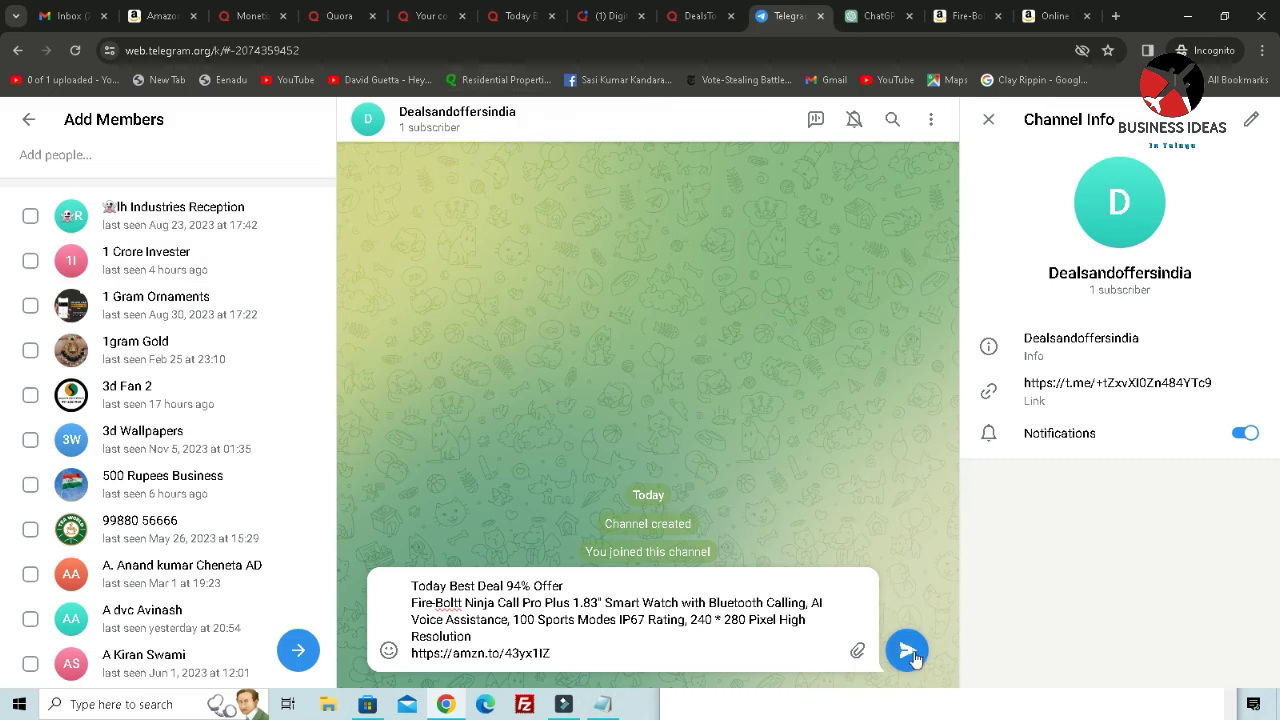
key("Return")
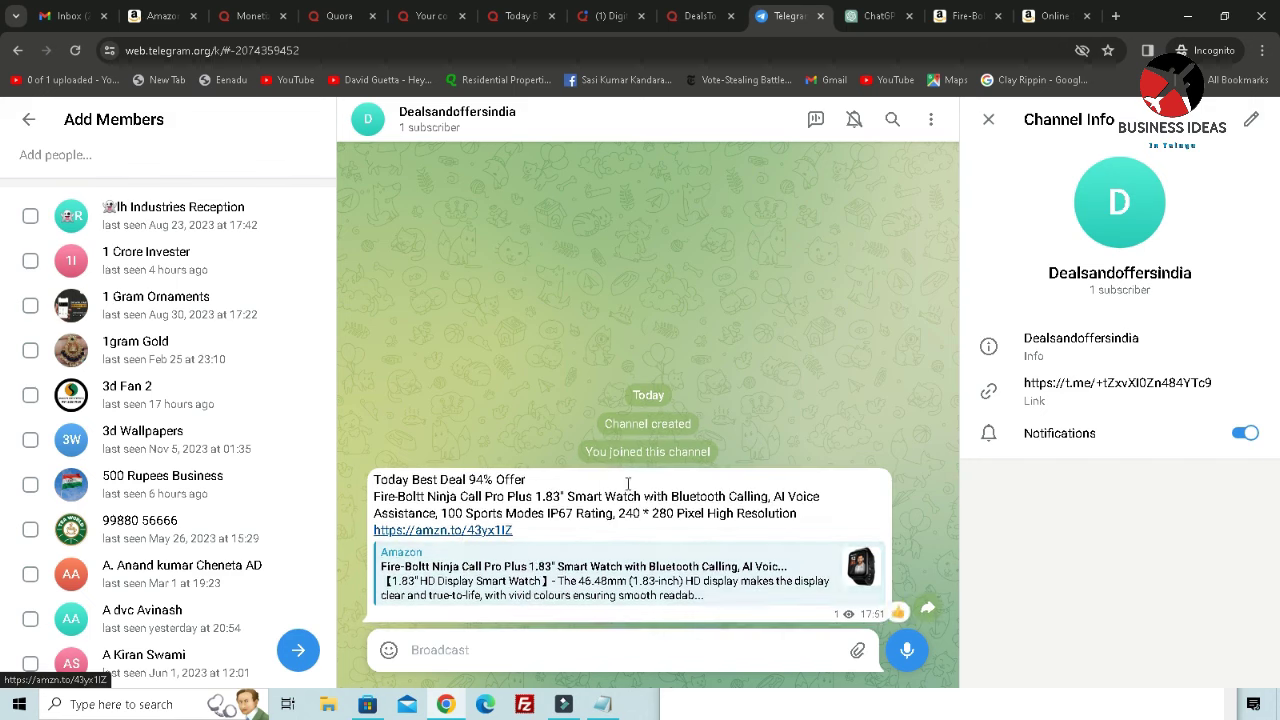
left_click(488, 533)
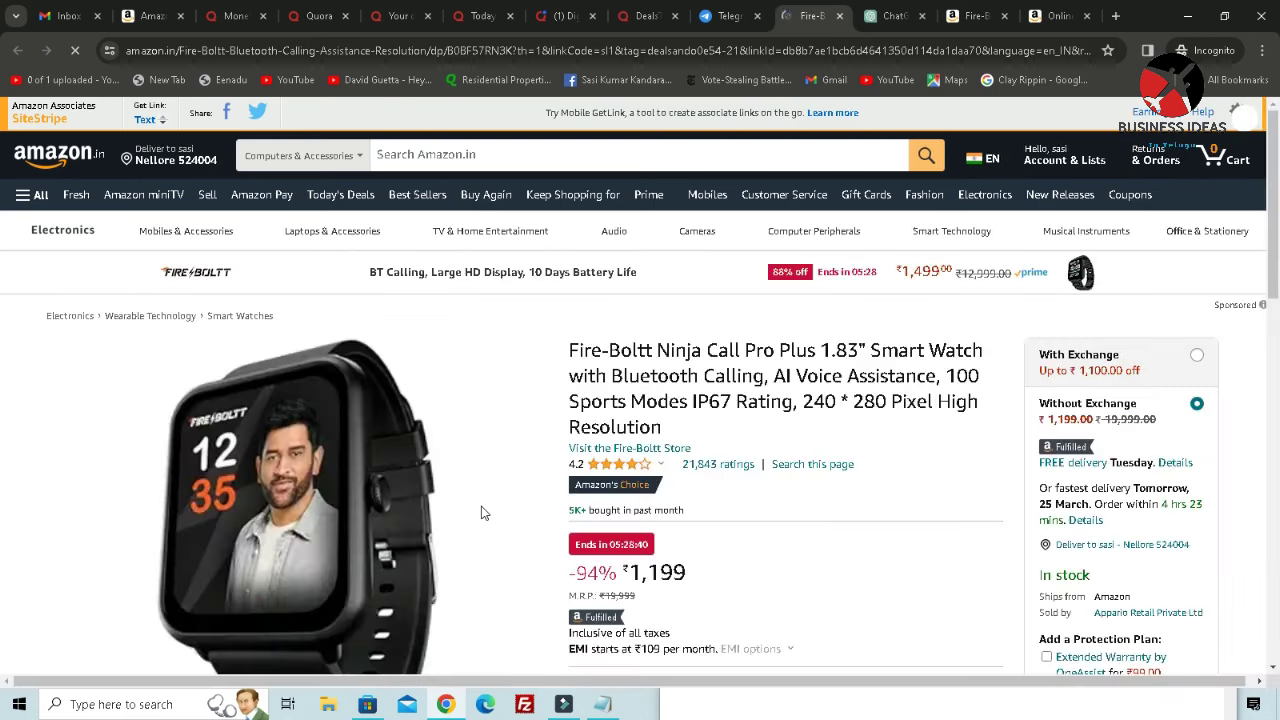
Review the Fire-Boltt Ninja Call Pro Plus Amazon page, then go back to Quora's home feed.
key("ctrl+shift+Tab")
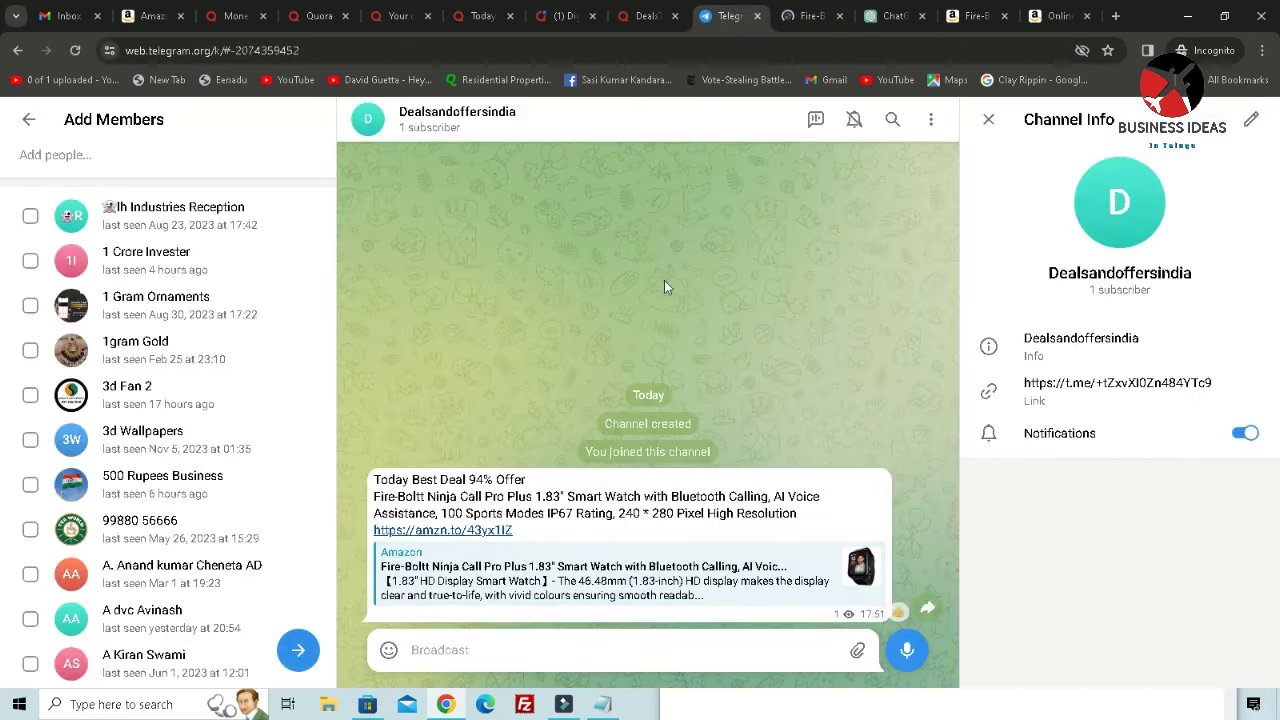
left_click(795, 14)
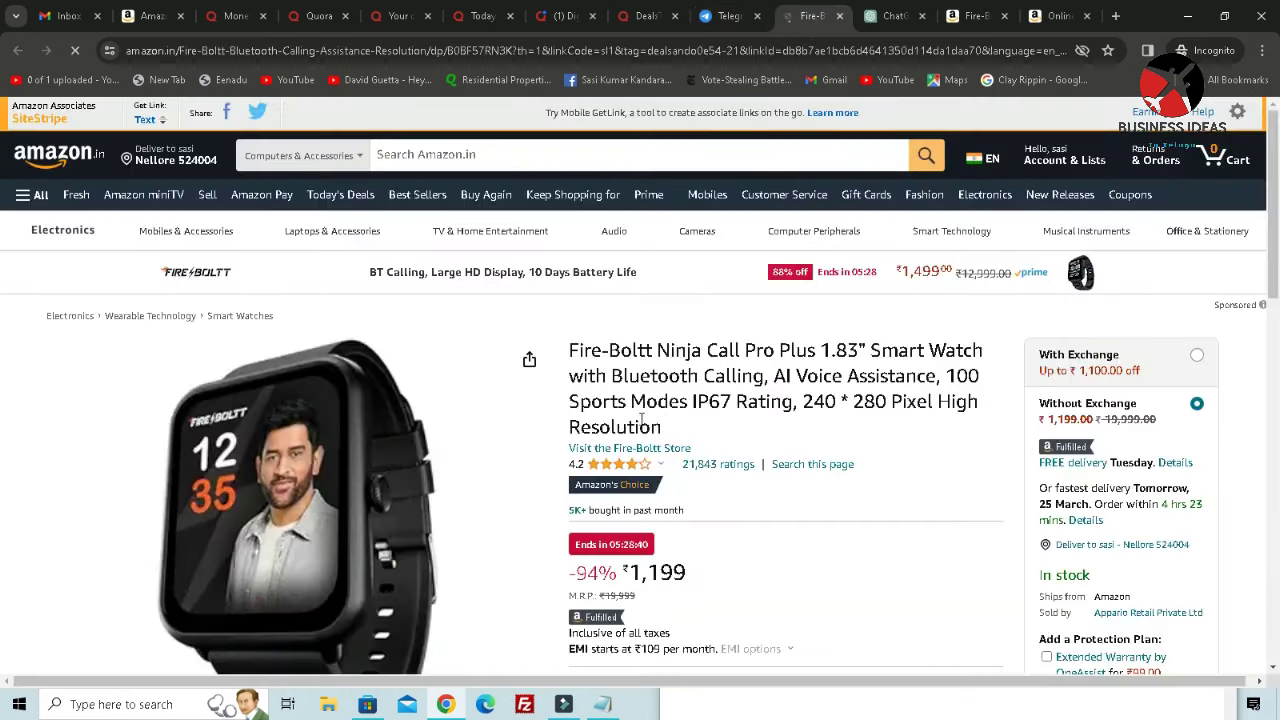
scroll(641, 420, "down", 2)
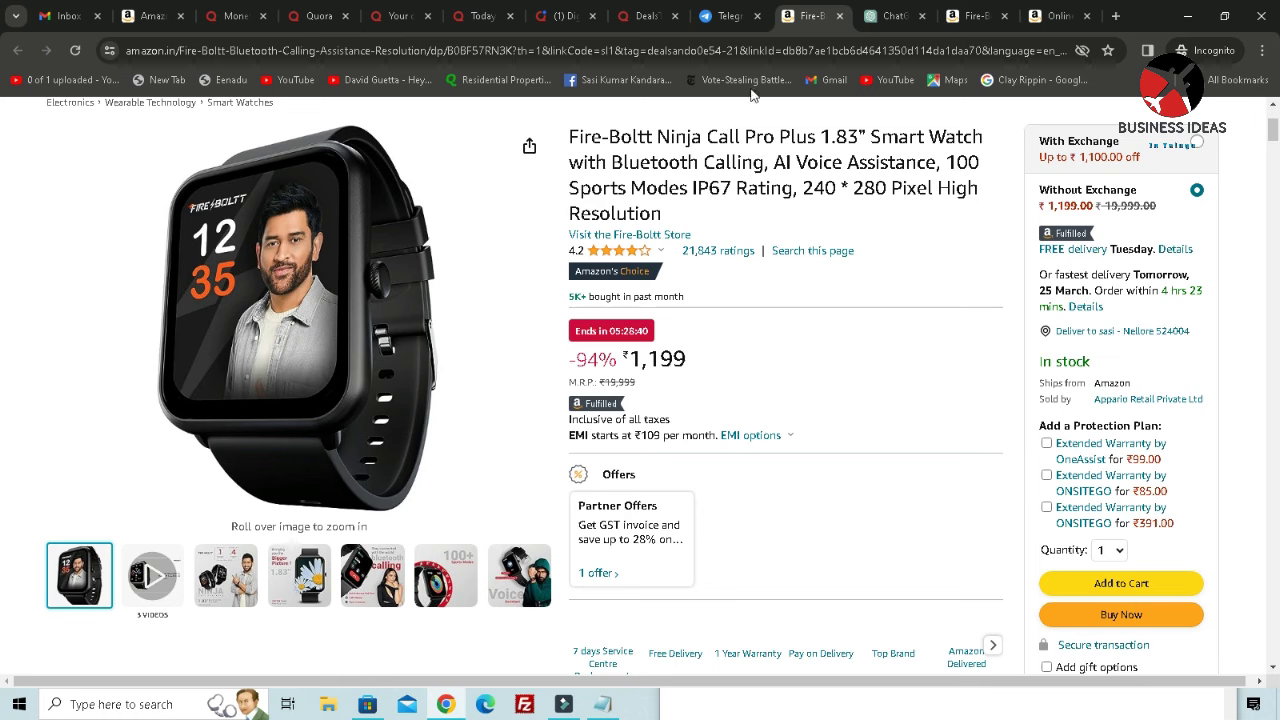
left_click(893, 16)
left_click(608, 305)
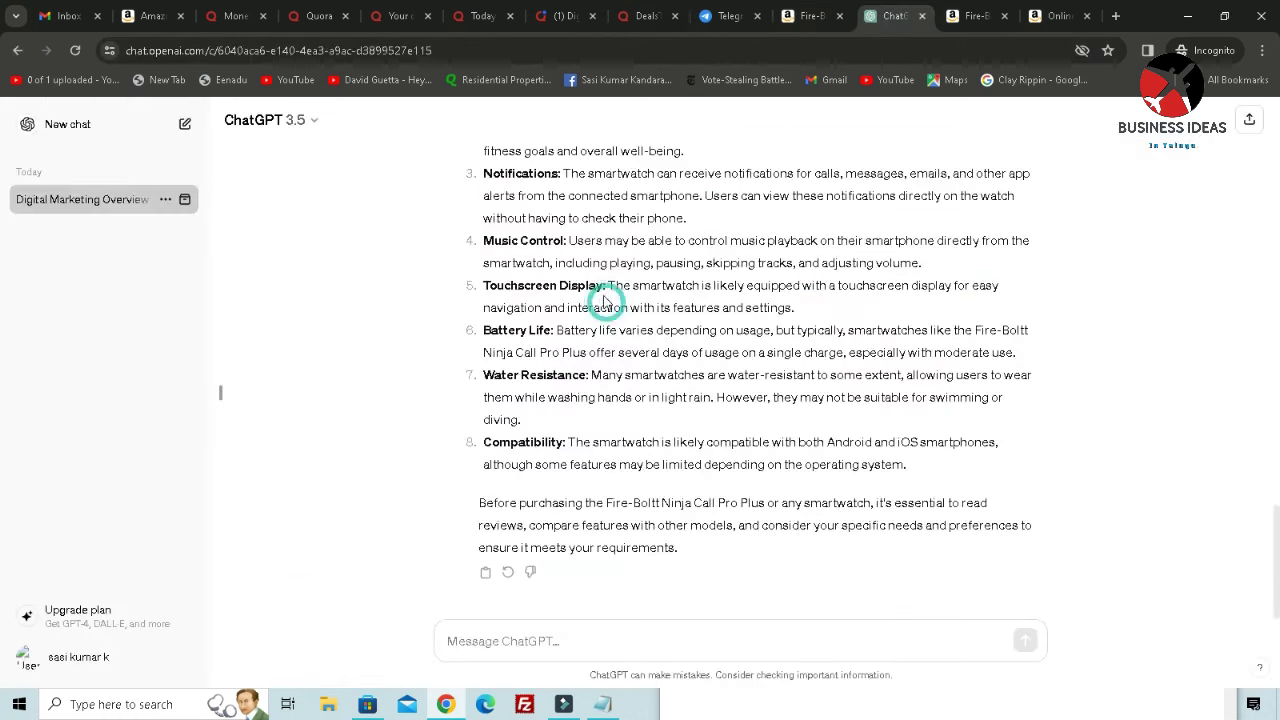
scroll(572, 250, "up", 3)
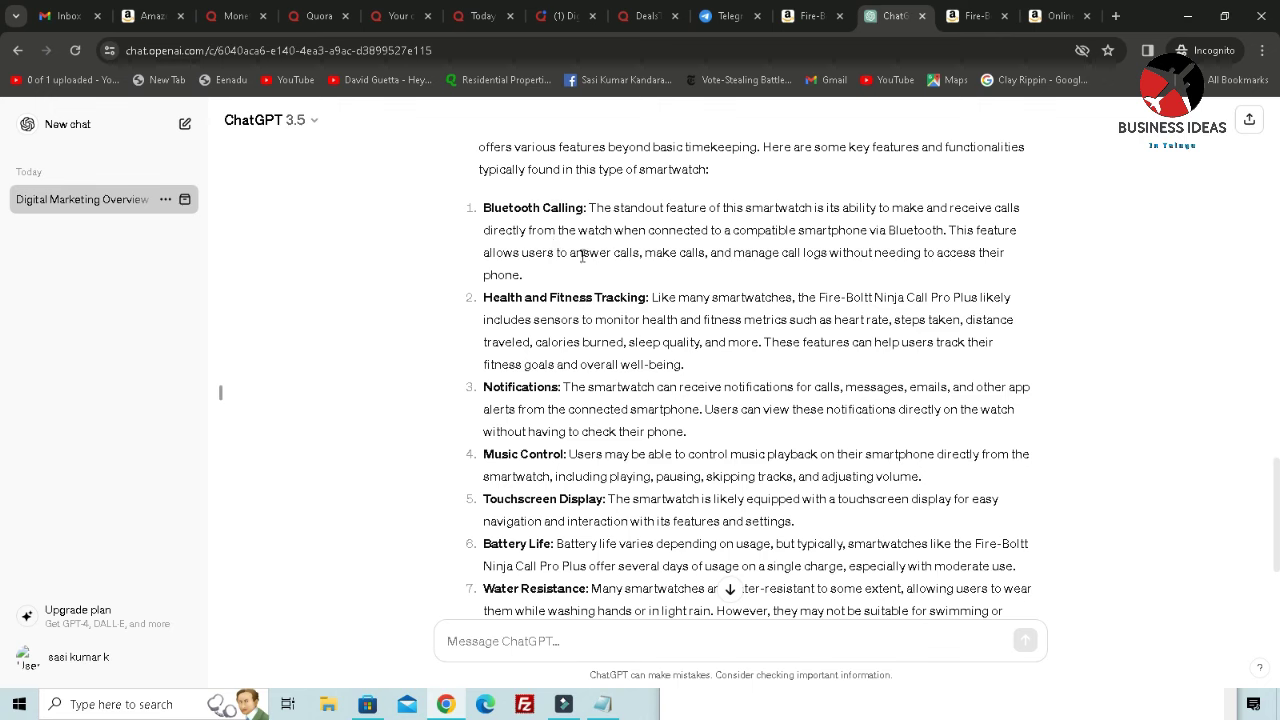
left_click(312, 16)
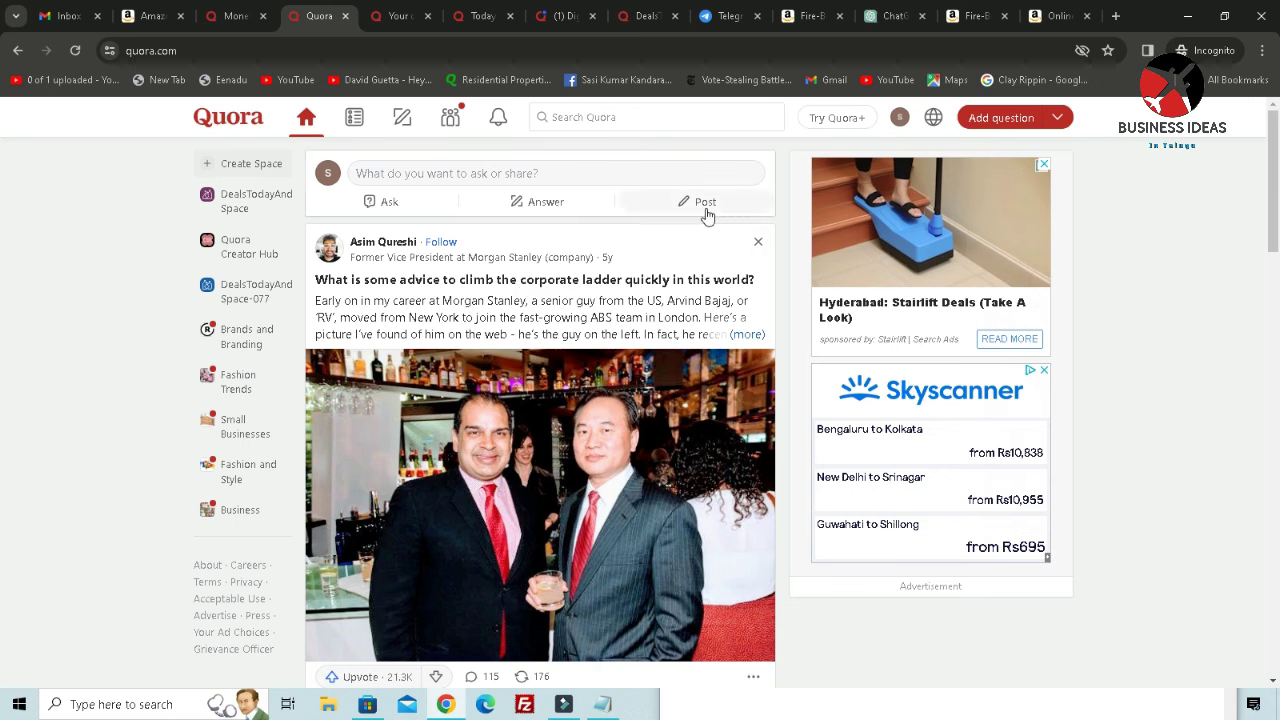
Copy the sustainable oversized t-shirt brands question from Quora and ask ChatGPT.
left_click(546, 203)
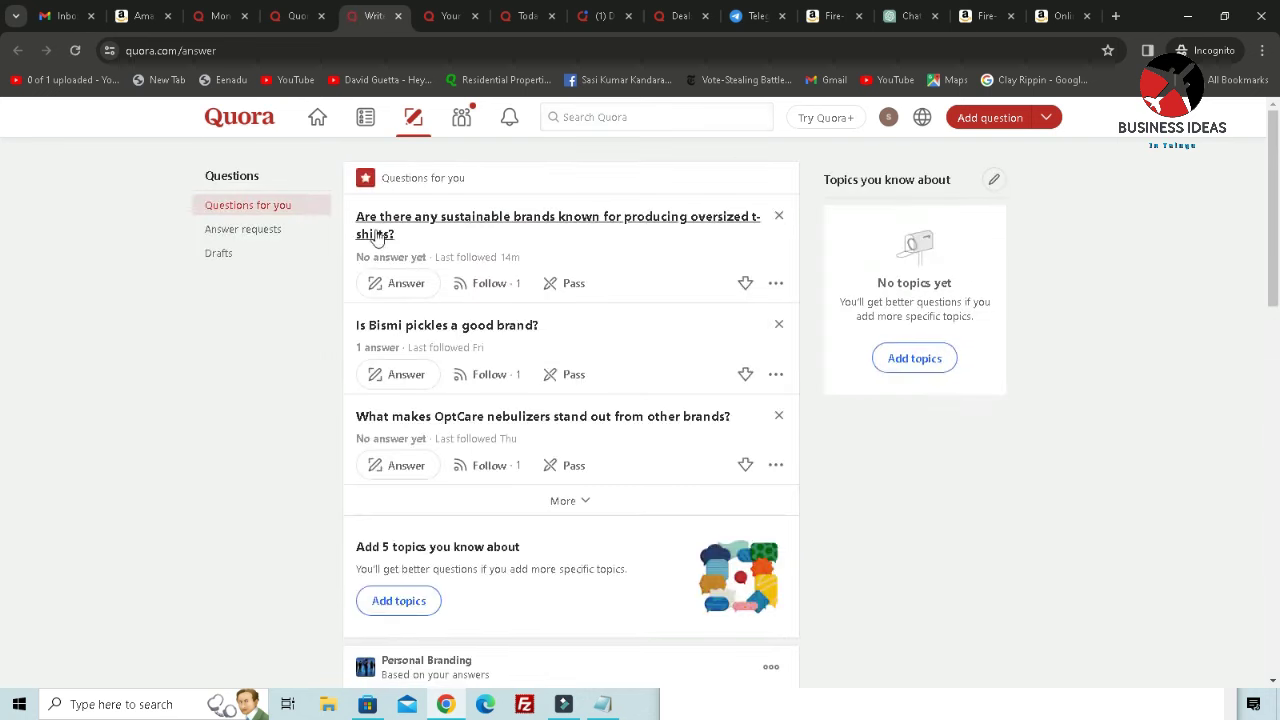
left_click(358, 217)
left_click_drag(374, 222, 392, 235)
right_click(392, 233)
left_click(432, 374)
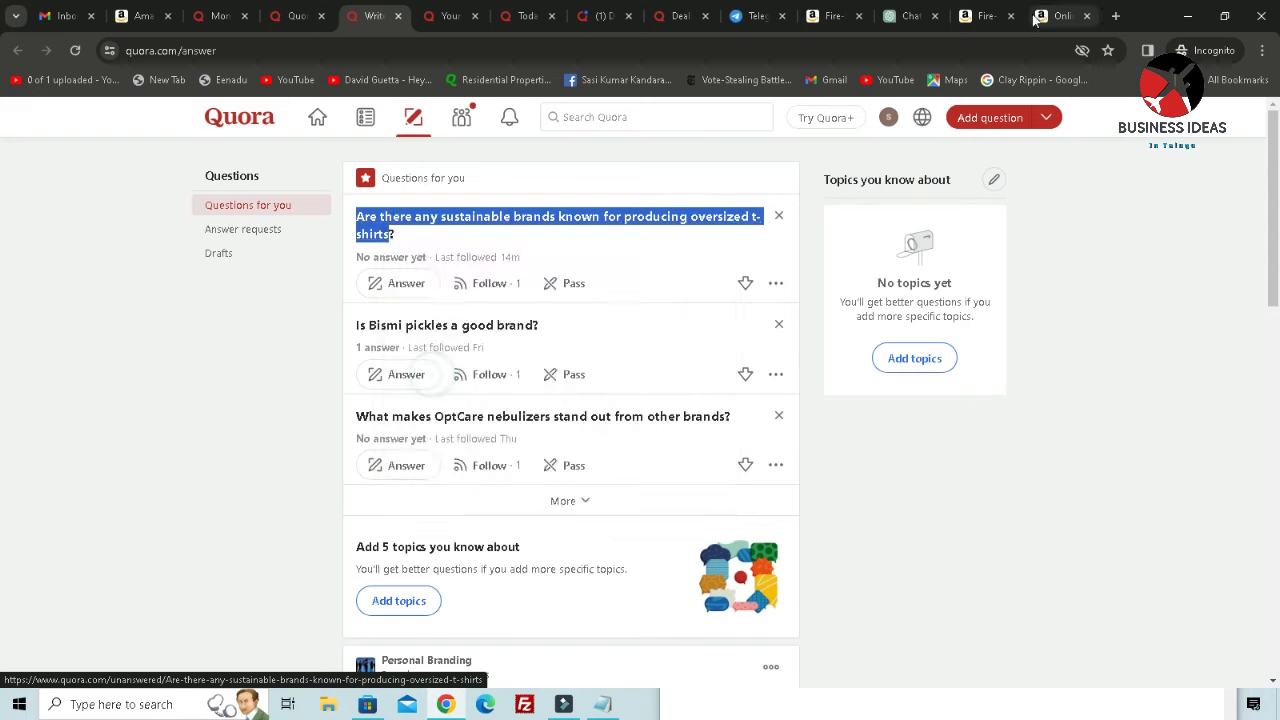
left_click(910, 16)
left_click(530, 645)
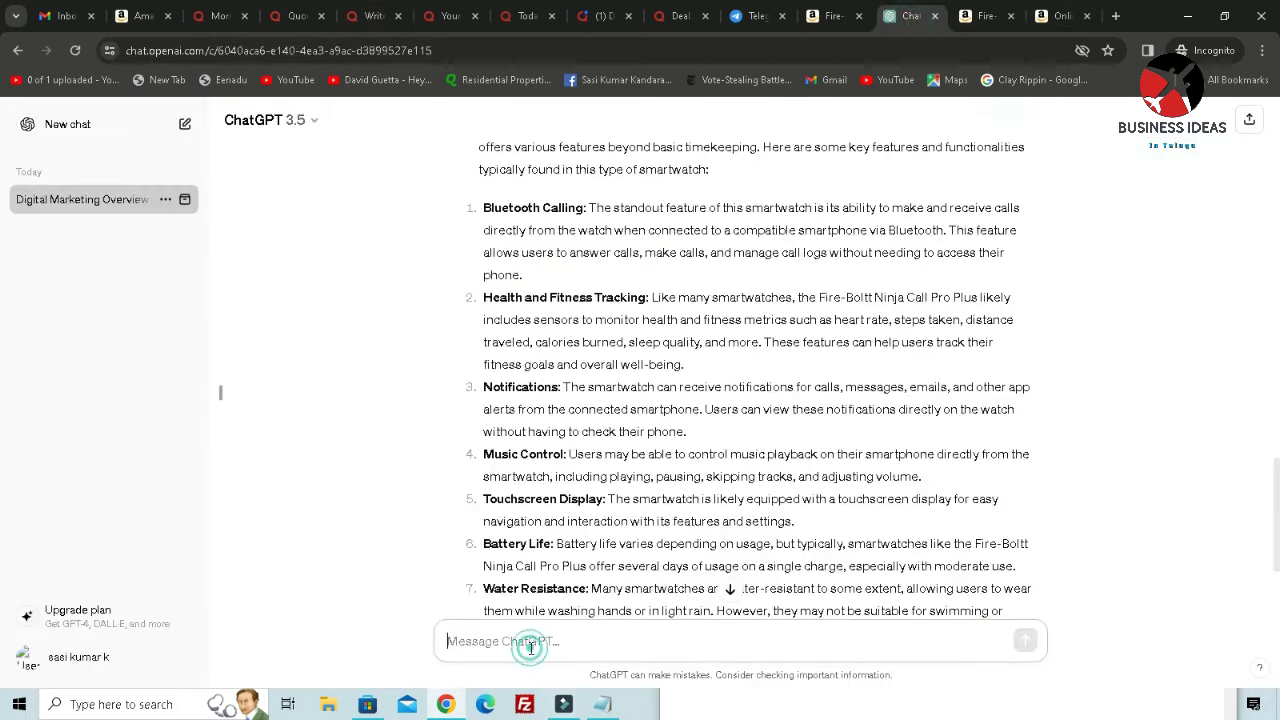
key("ctrl+v")
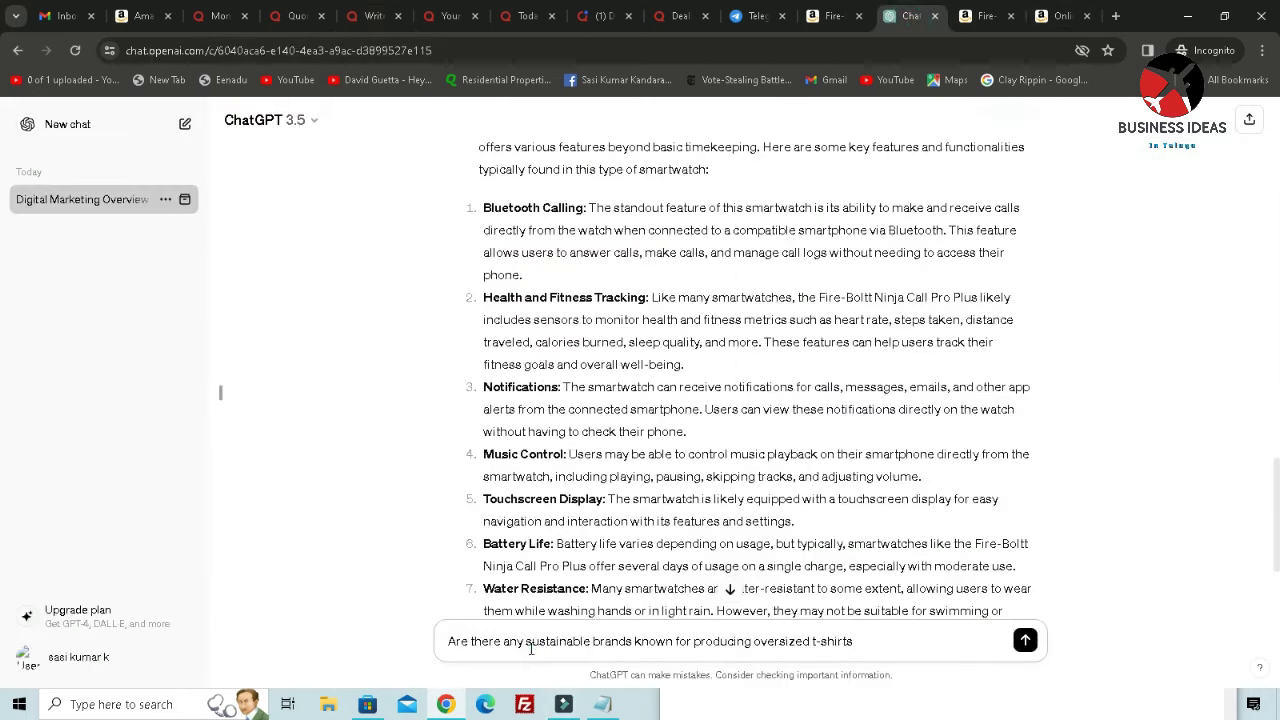
key("Return")
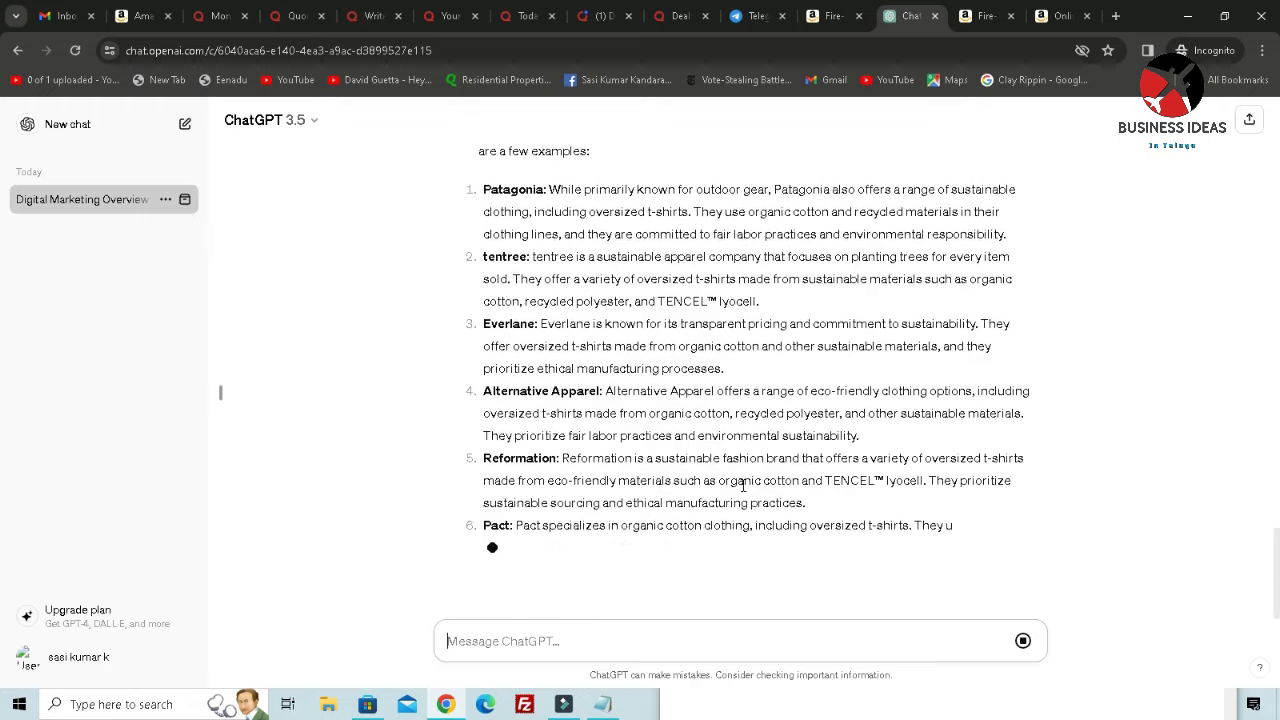
Copy ChatGPT's six-brand reply and return to Quora's questions-for-you page.
scroll(743, 487, "up", 5)
scroll(726, 580, "down", 4)
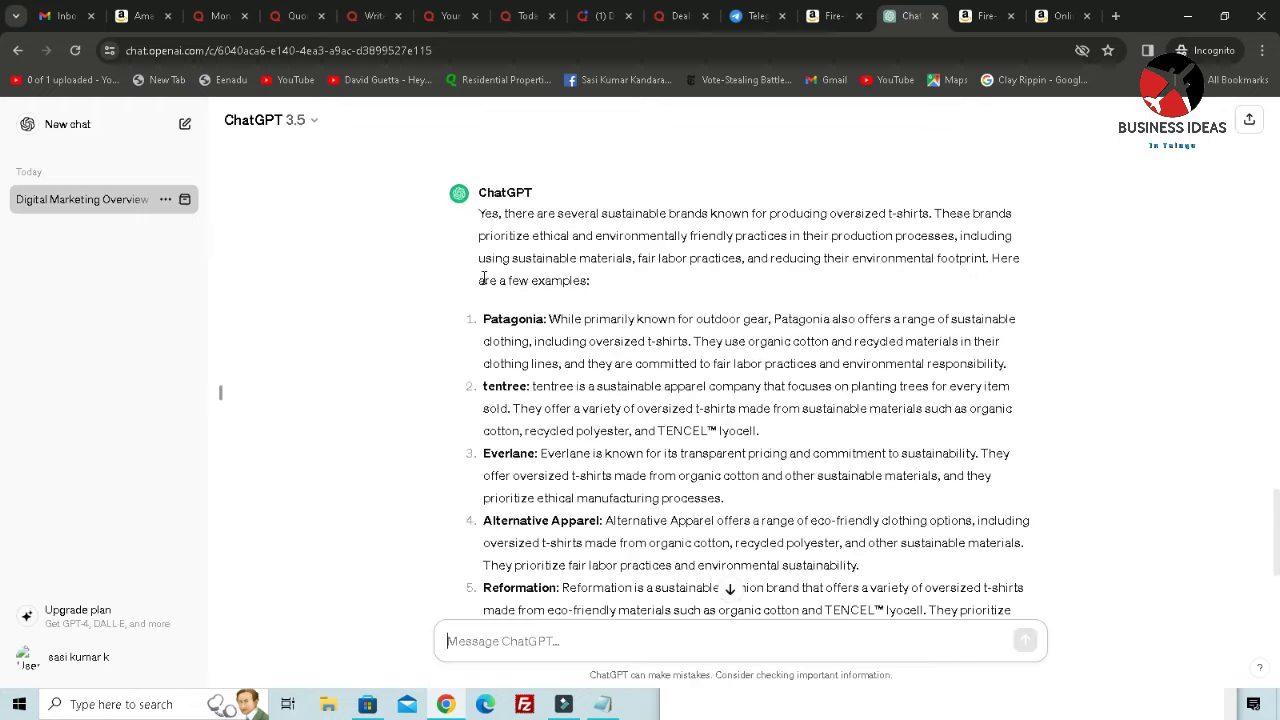
left_click_drag(481, 211, 734, 517)
right_click(603, 291)
left_click(640, 300)
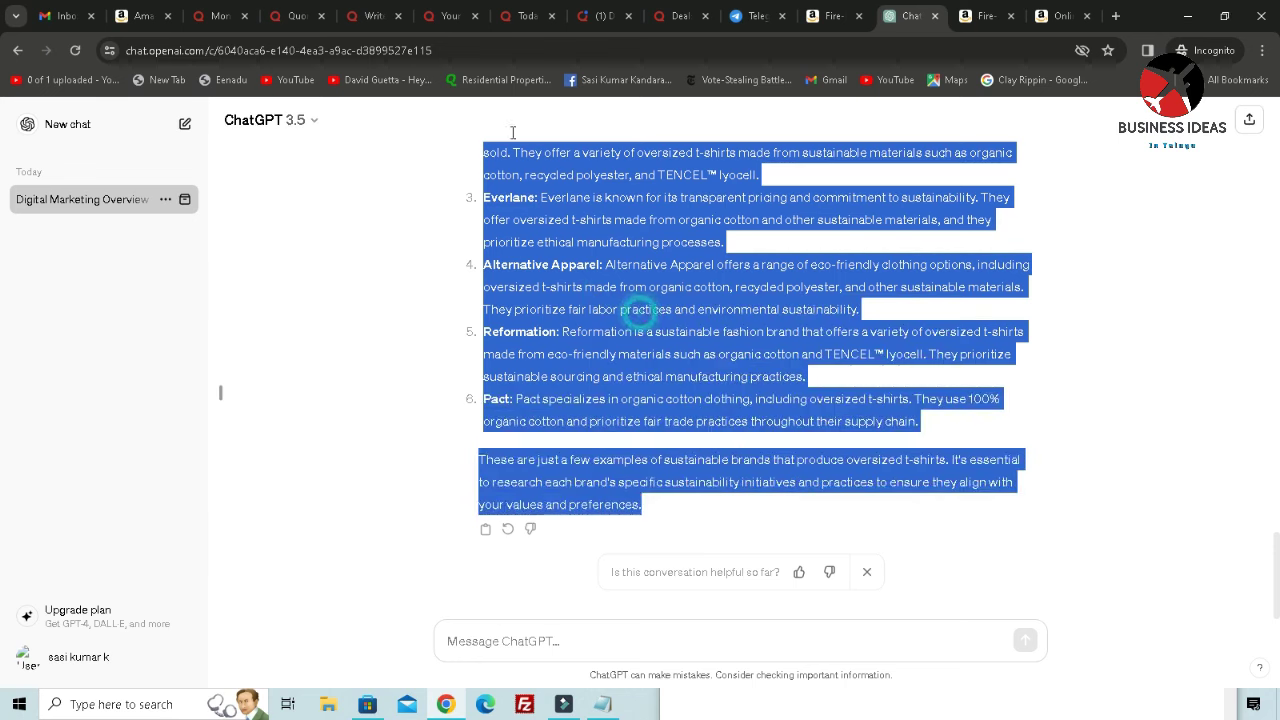
left_click(448, 15)
left_click(372, 15)
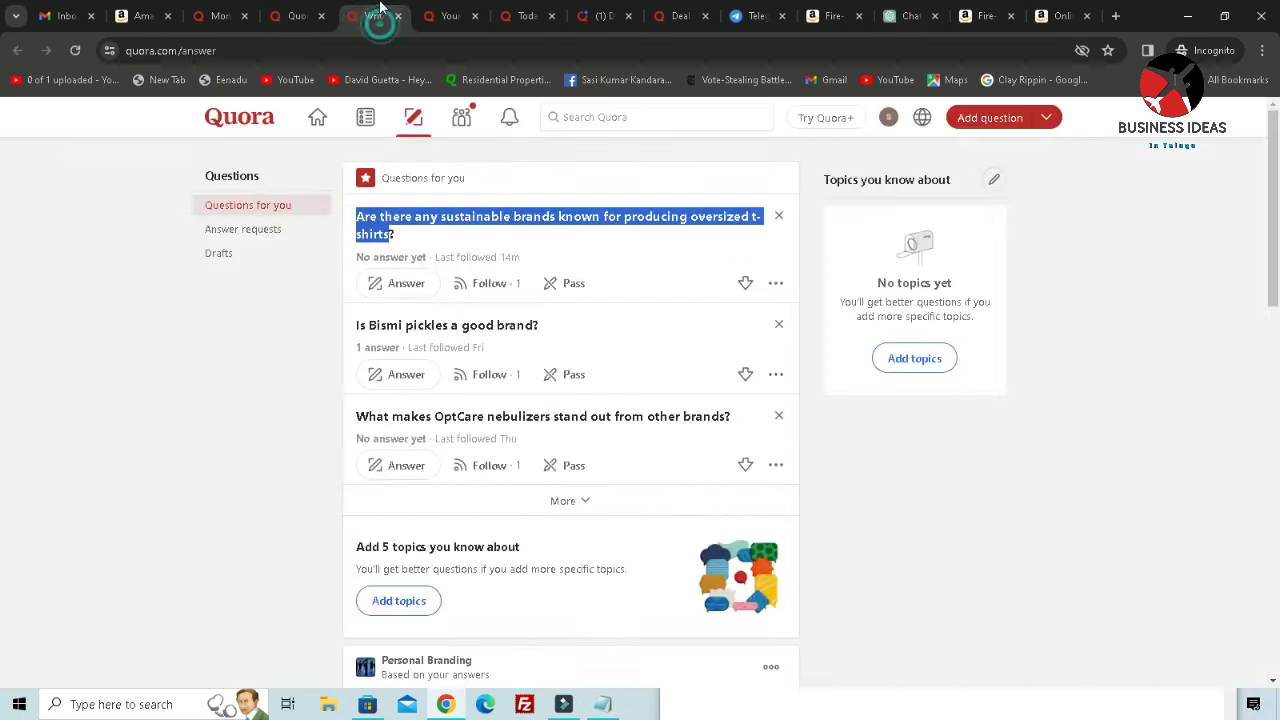
Publish the pasted ChatGPT reply as the answer on sustainable oversized t-shirt brands.
left_click(380, 284)
left_click(414, 340)
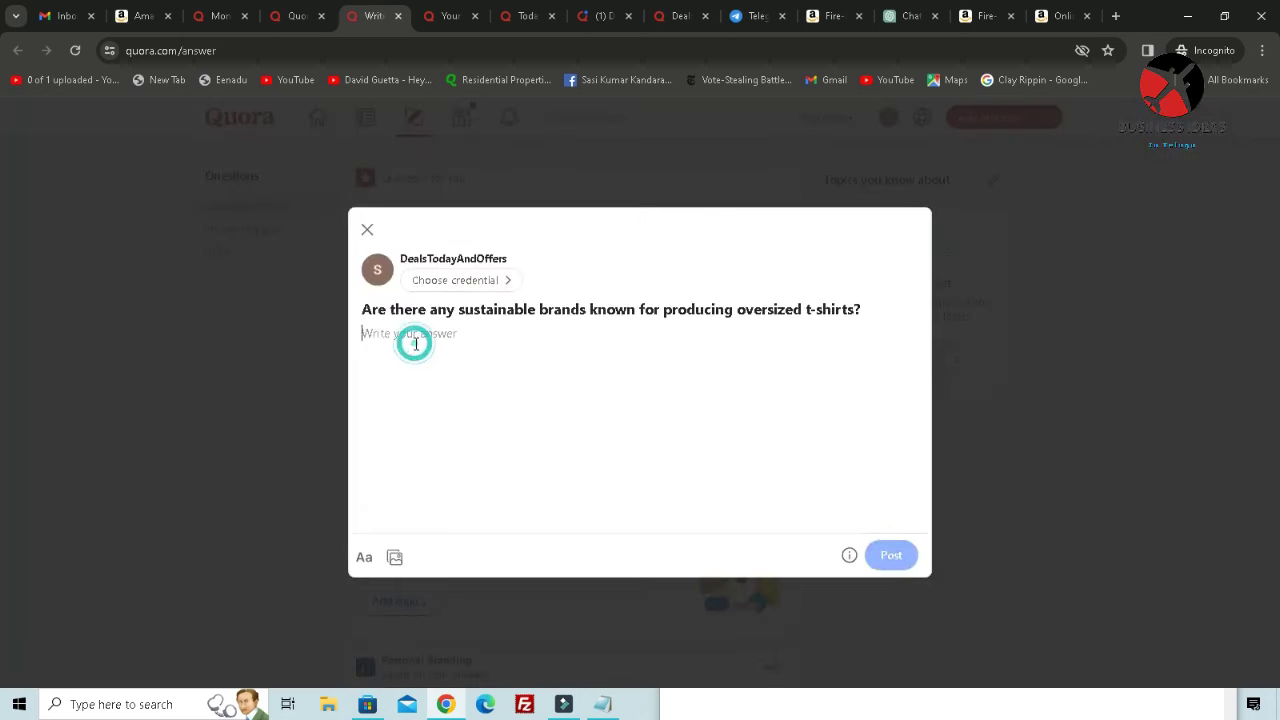
key("ctrl+v")
left_click(902, 610)
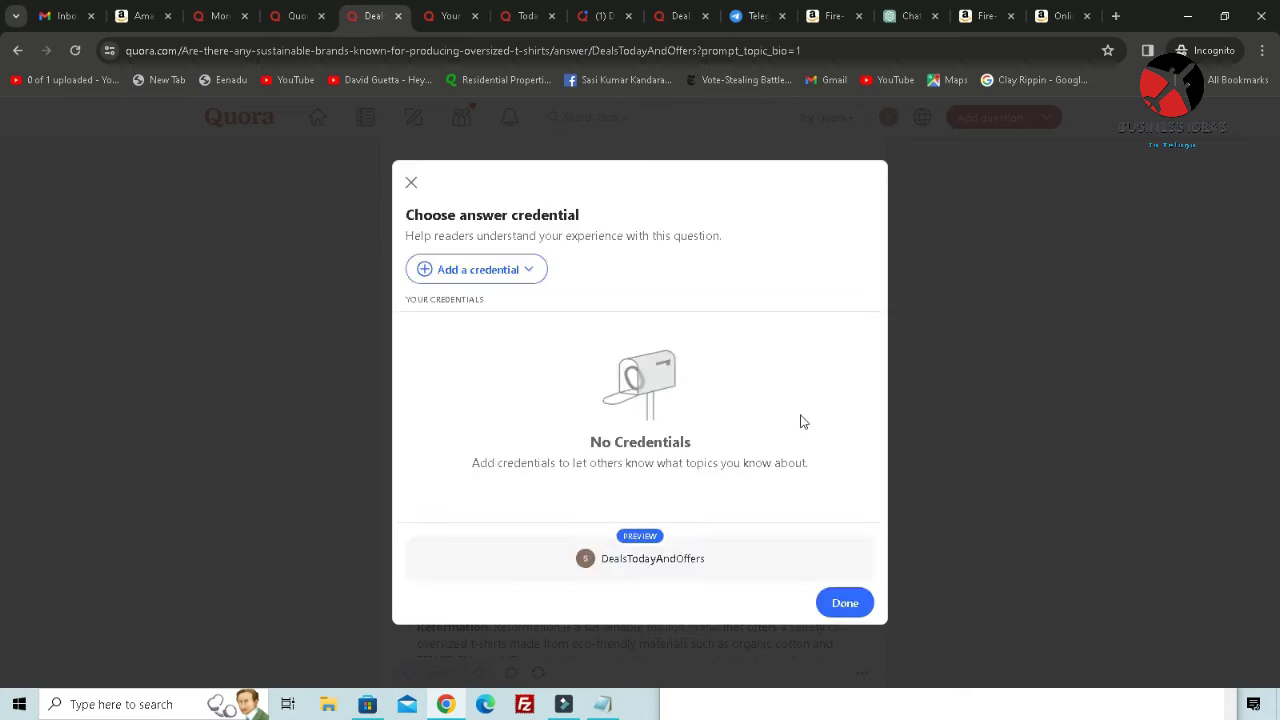
left_click(843, 603)
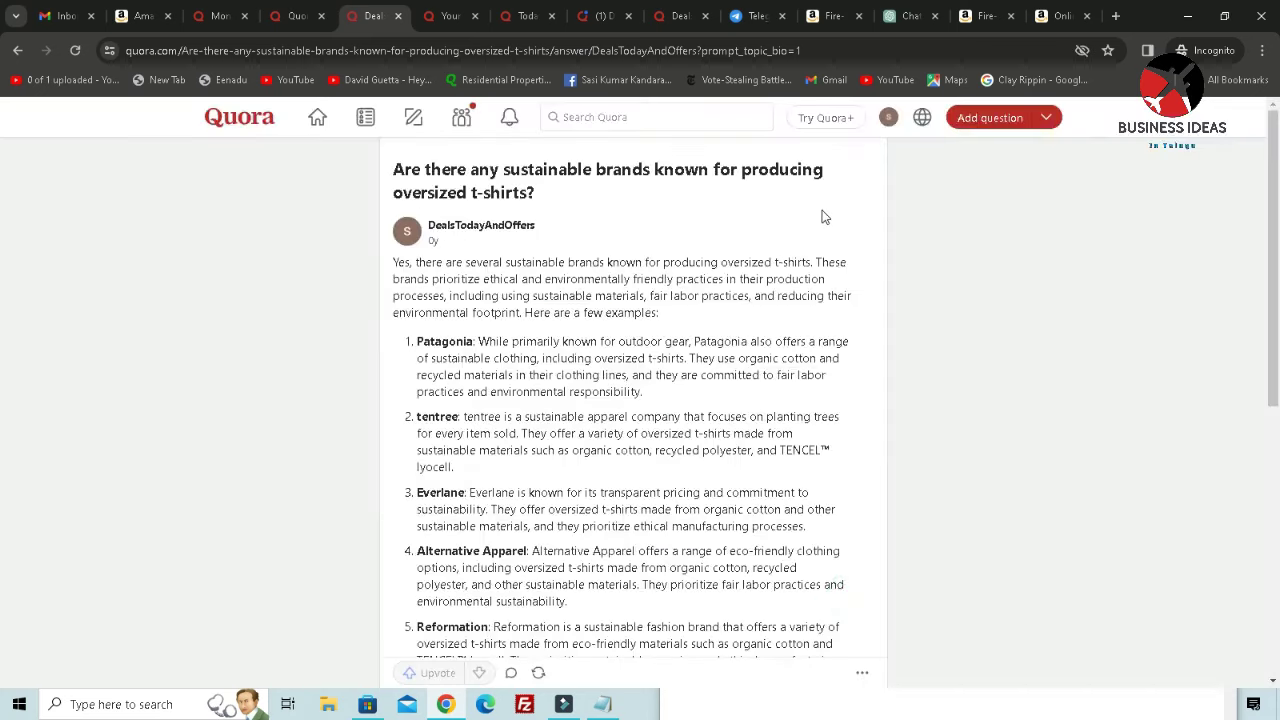
Close the profile menu and scroll through the Quora home feed.
left_click(890, 119)
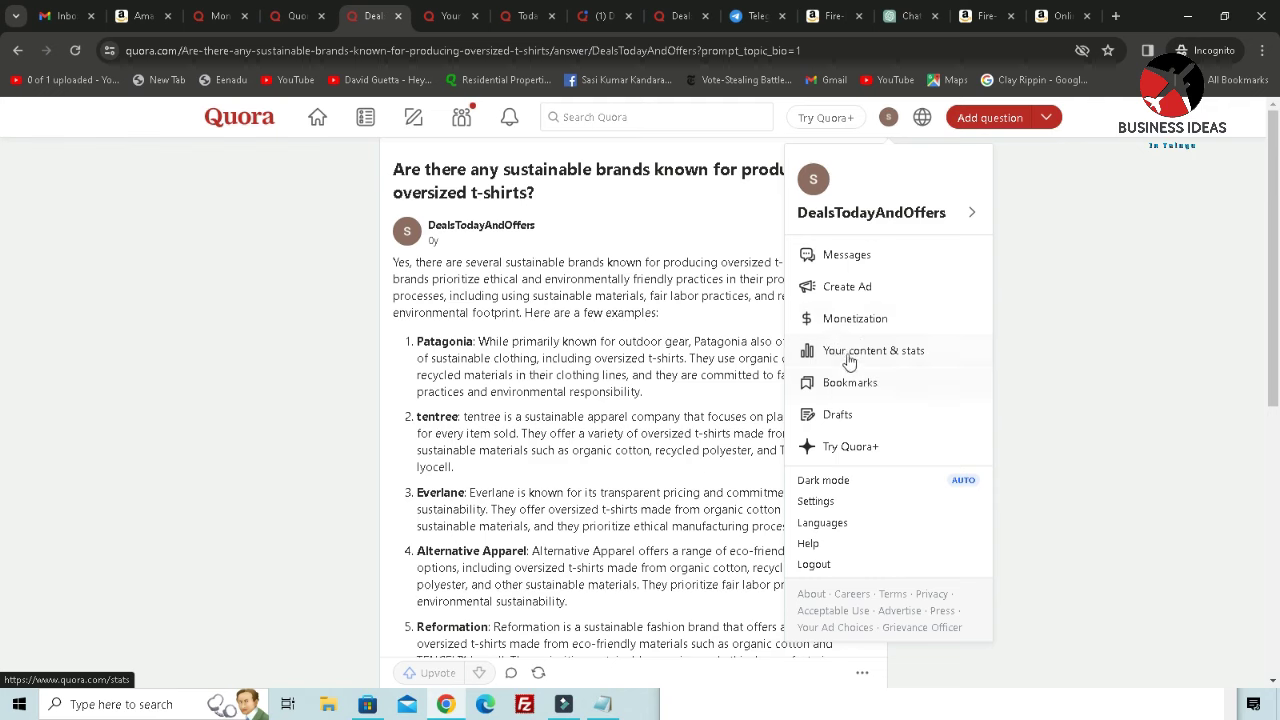
left_click(318, 119)
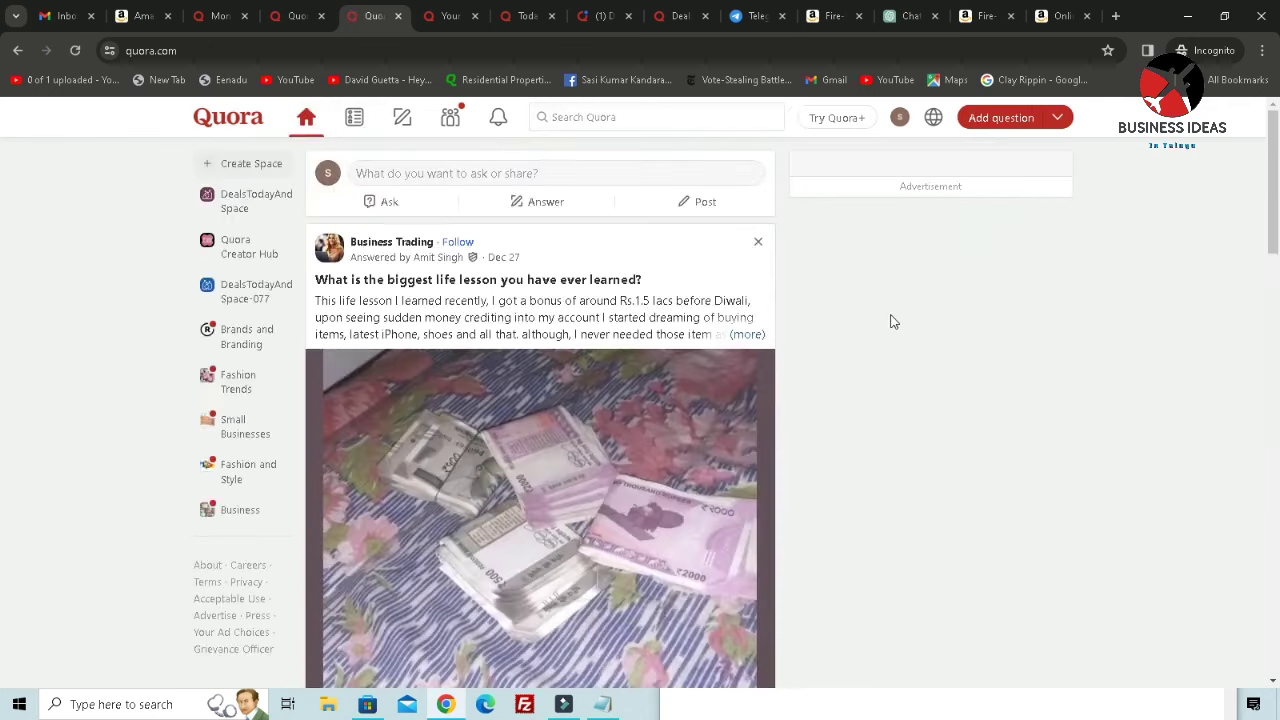
scroll(965, 346, "down", 15)
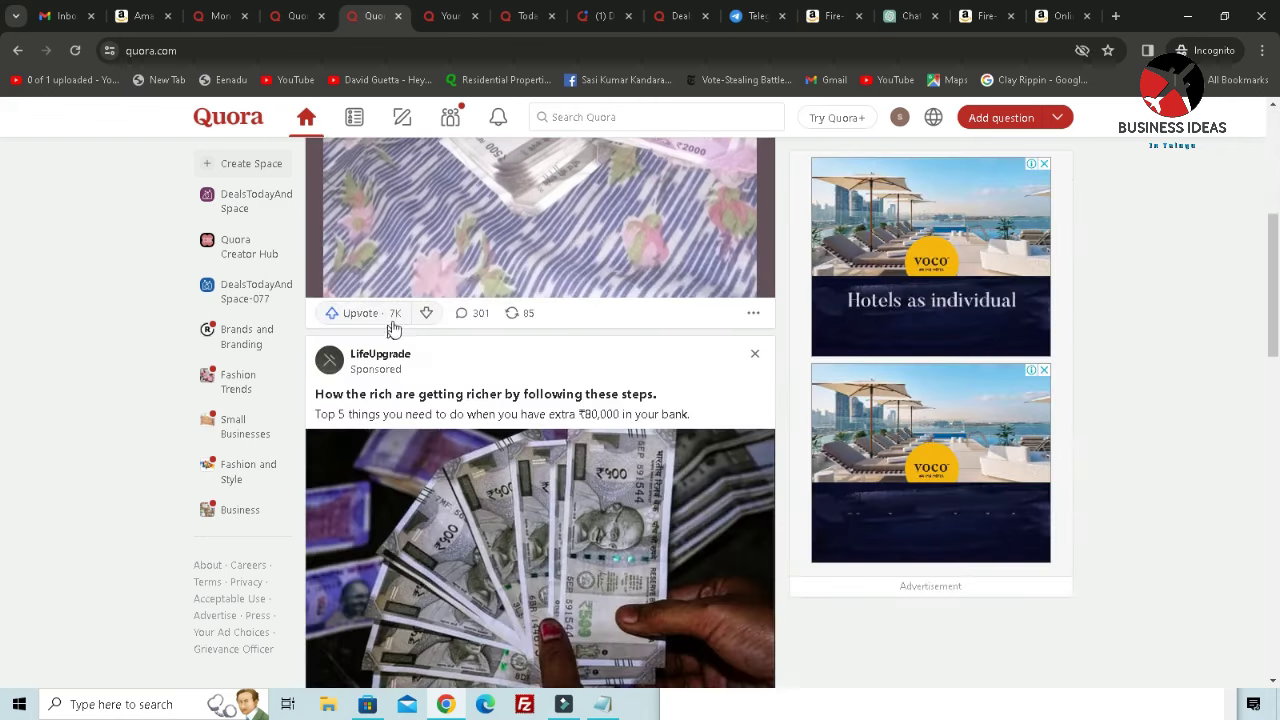
scroll(1025, 410, "up", 15)
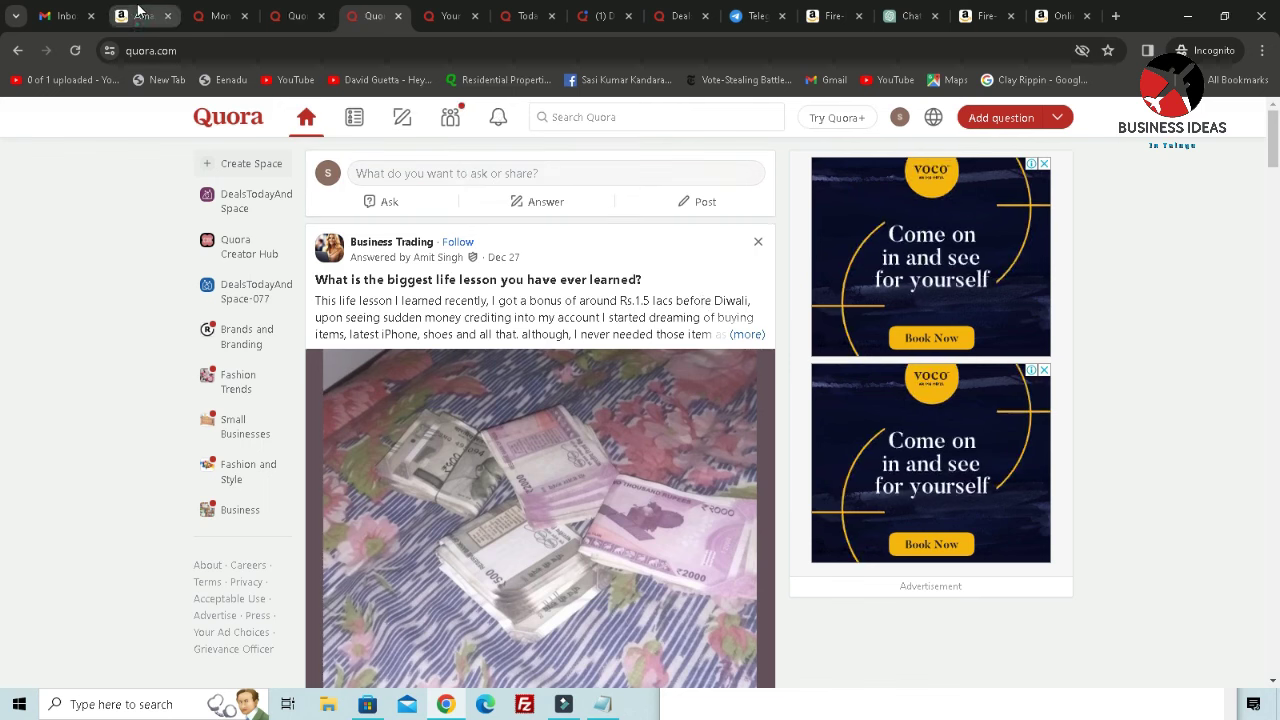
Check the Amazon Associates earnings report's ₹0.00 last-30-days fees and bounties totals.
left_click(135, 16)
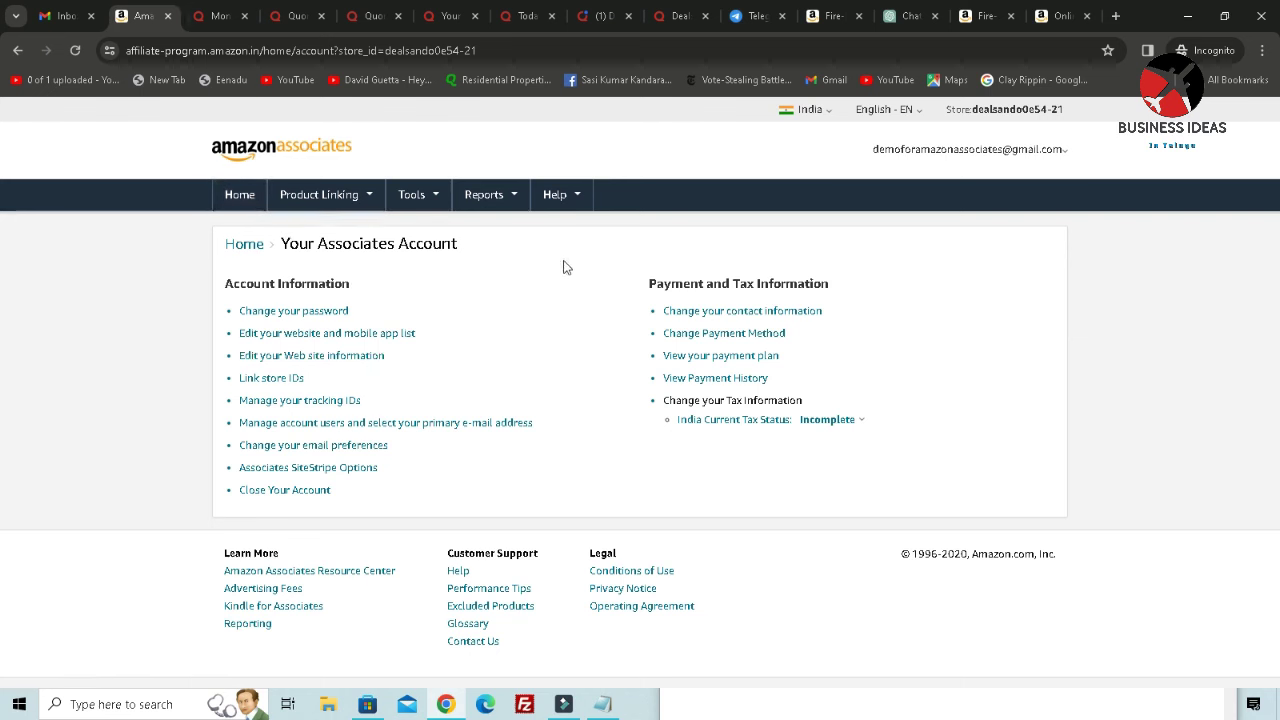
mouse_move(488, 200)
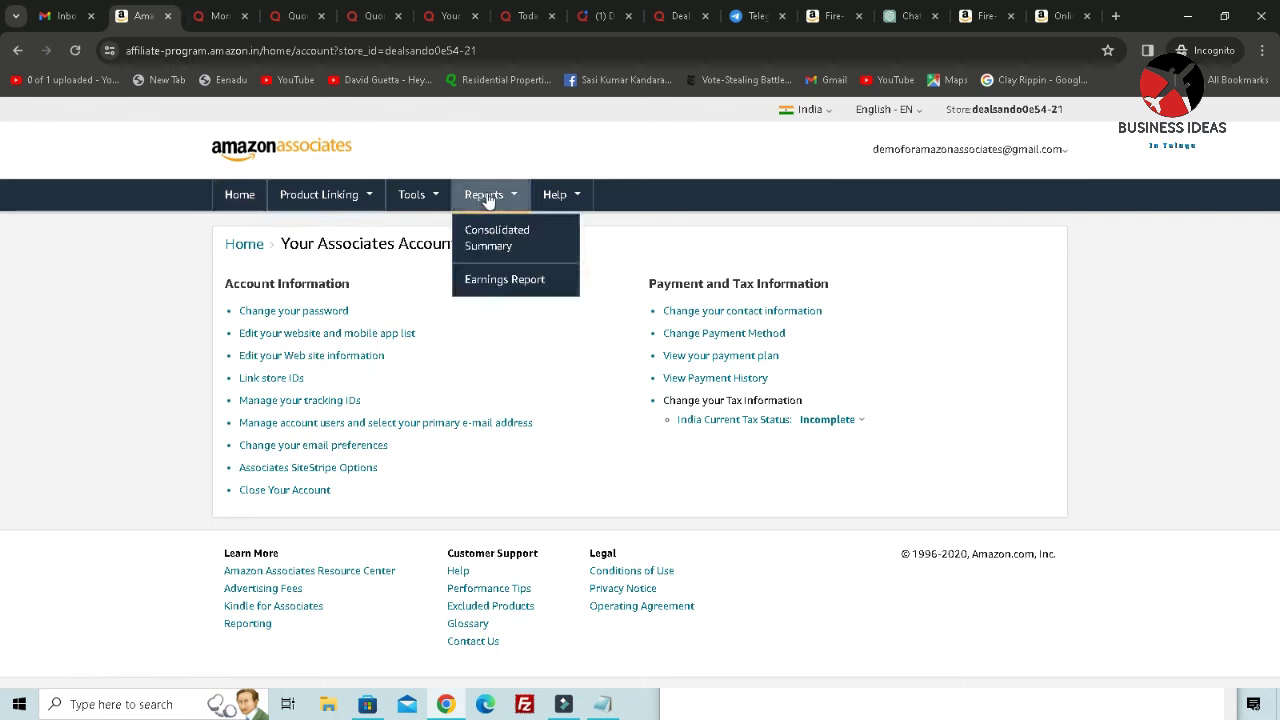
left_click(492, 279)
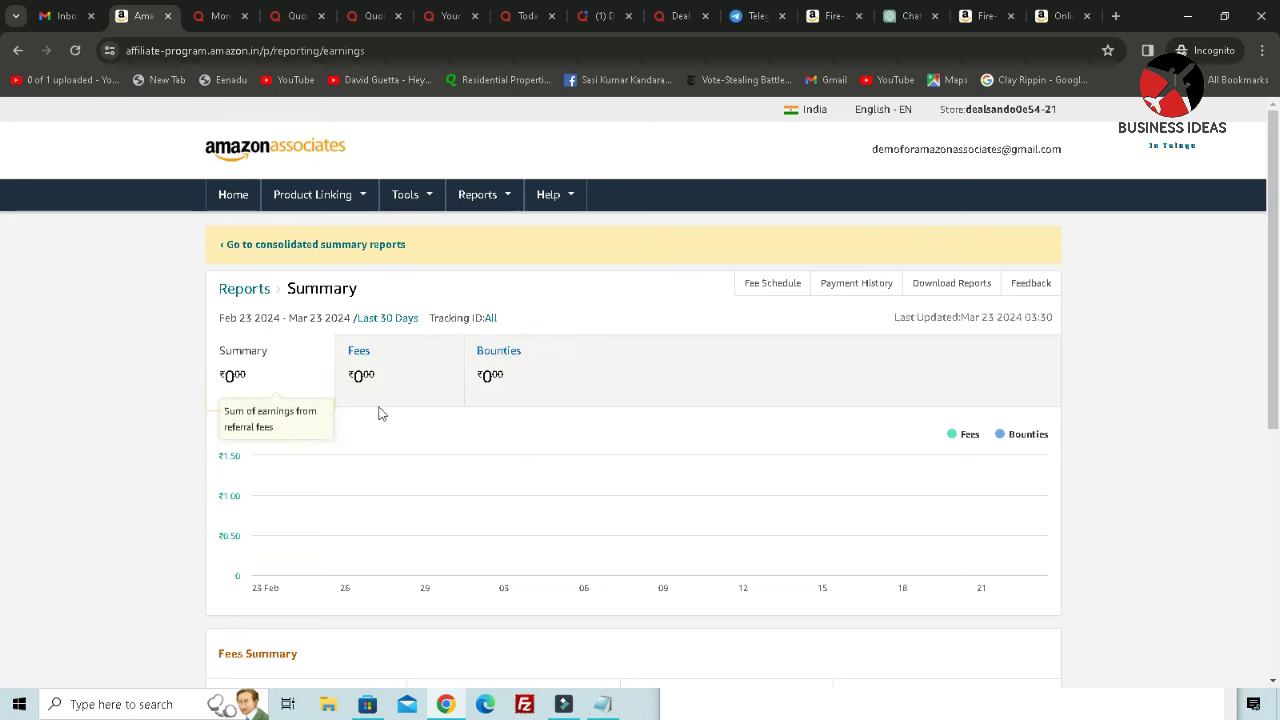
scroll(563, 414, "down", 5)
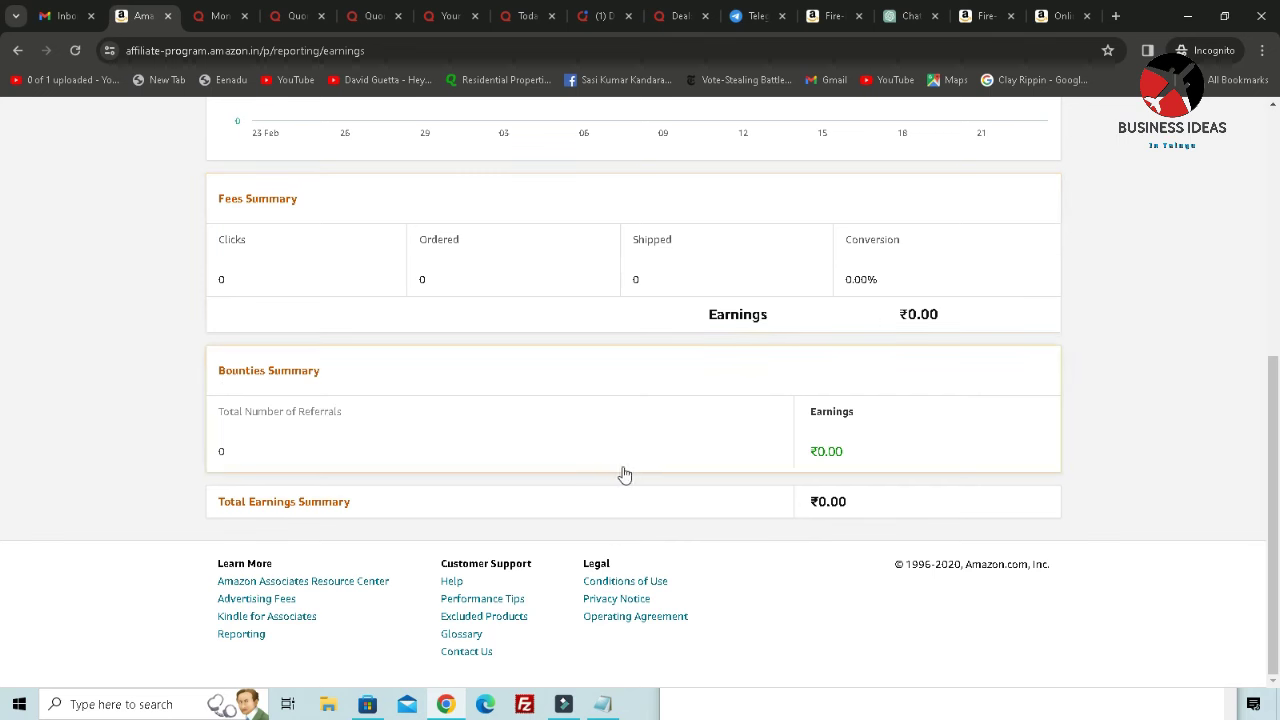
scroll(623, 480, "up", 2)
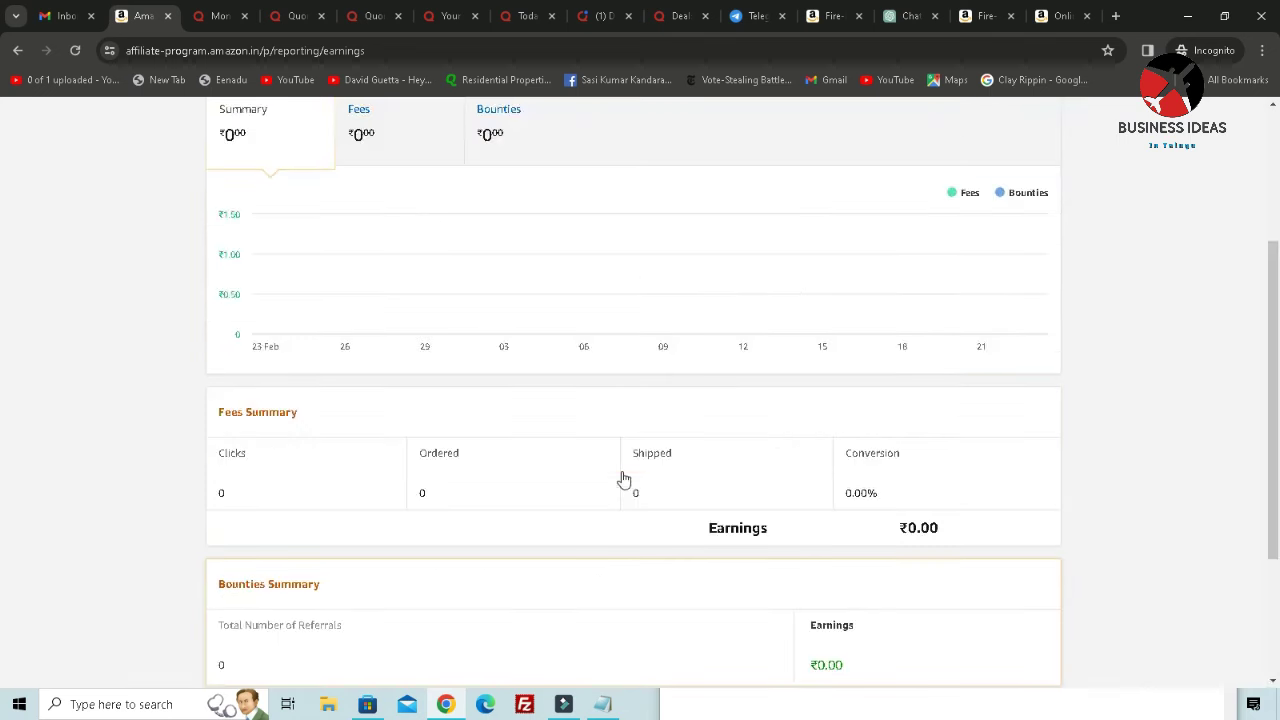
scroll(623, 480, "down", 2)
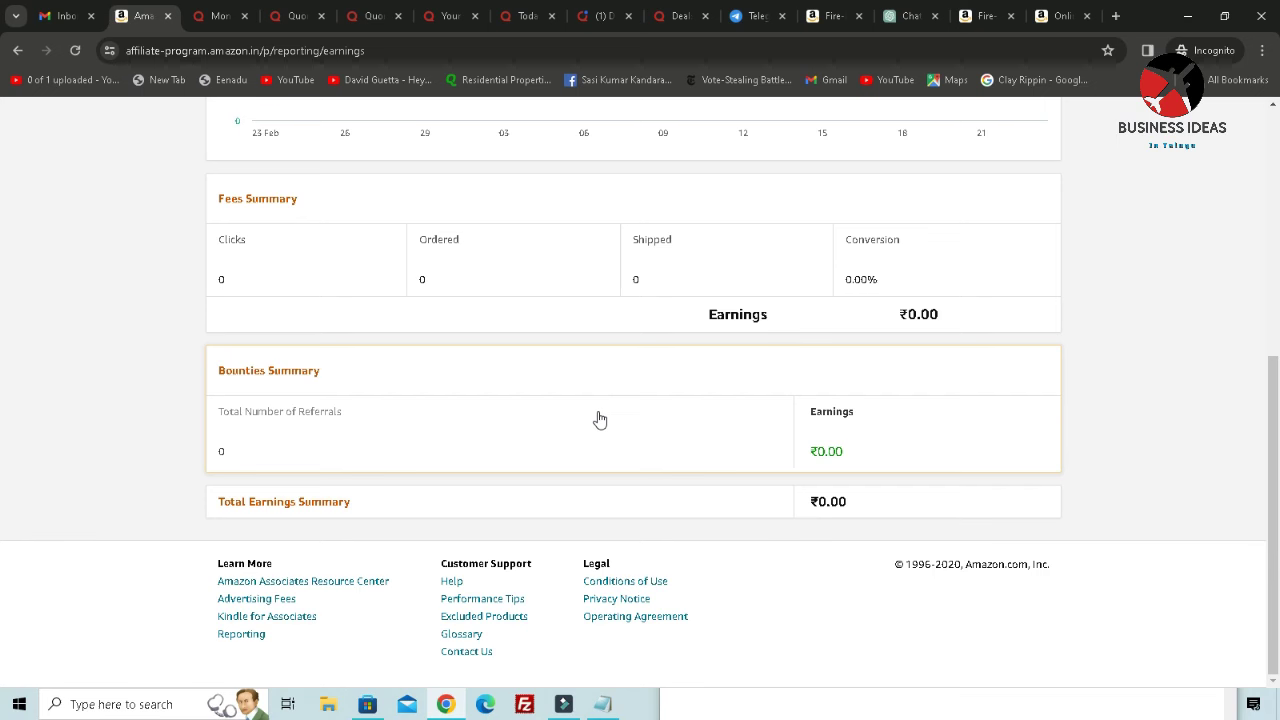
scroll(600, 420, "up", 5)
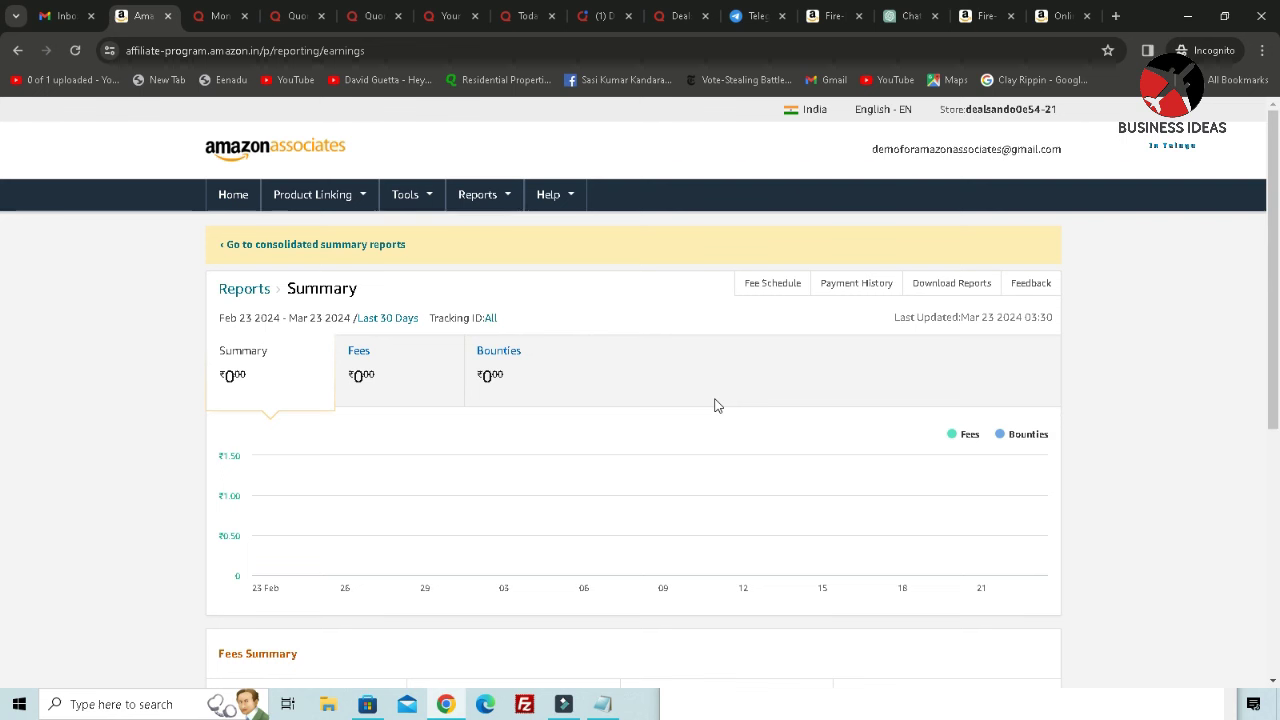
left_click(886, 110)
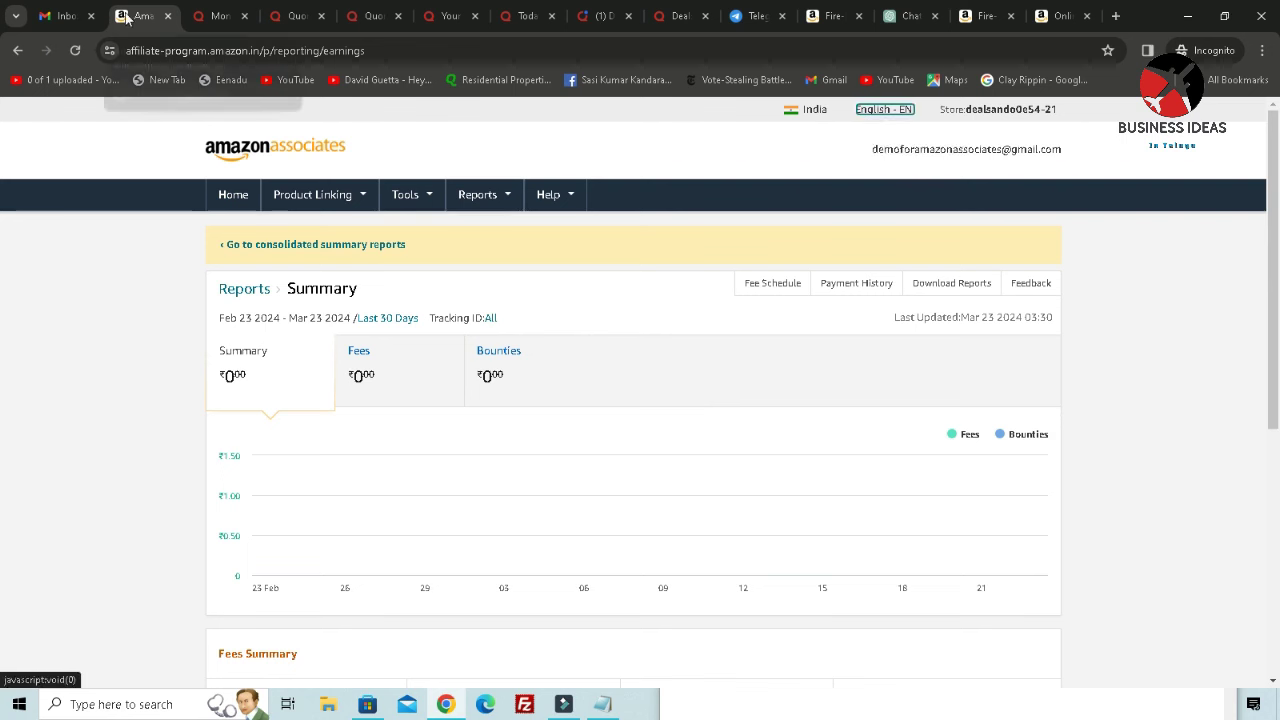
left_click(368, 16)
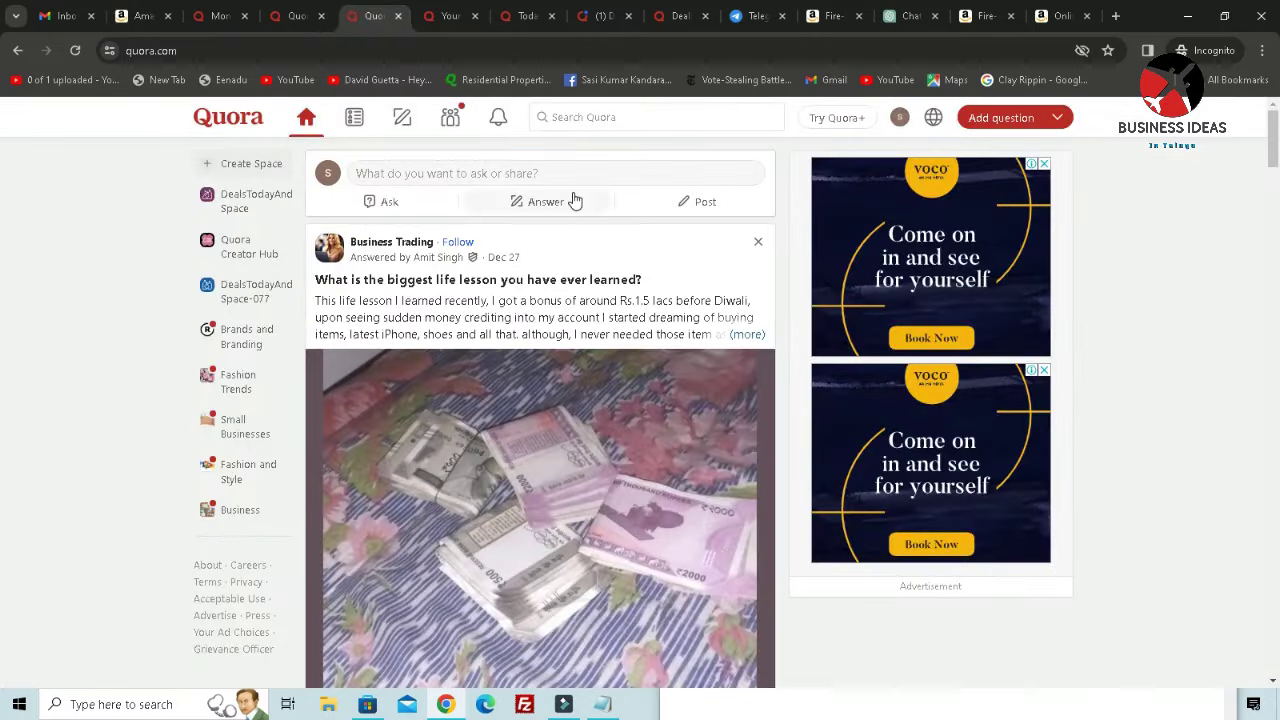
Open the shared Amazon smartwatch deal link from the Telegram channel.
left_click(745, 17)
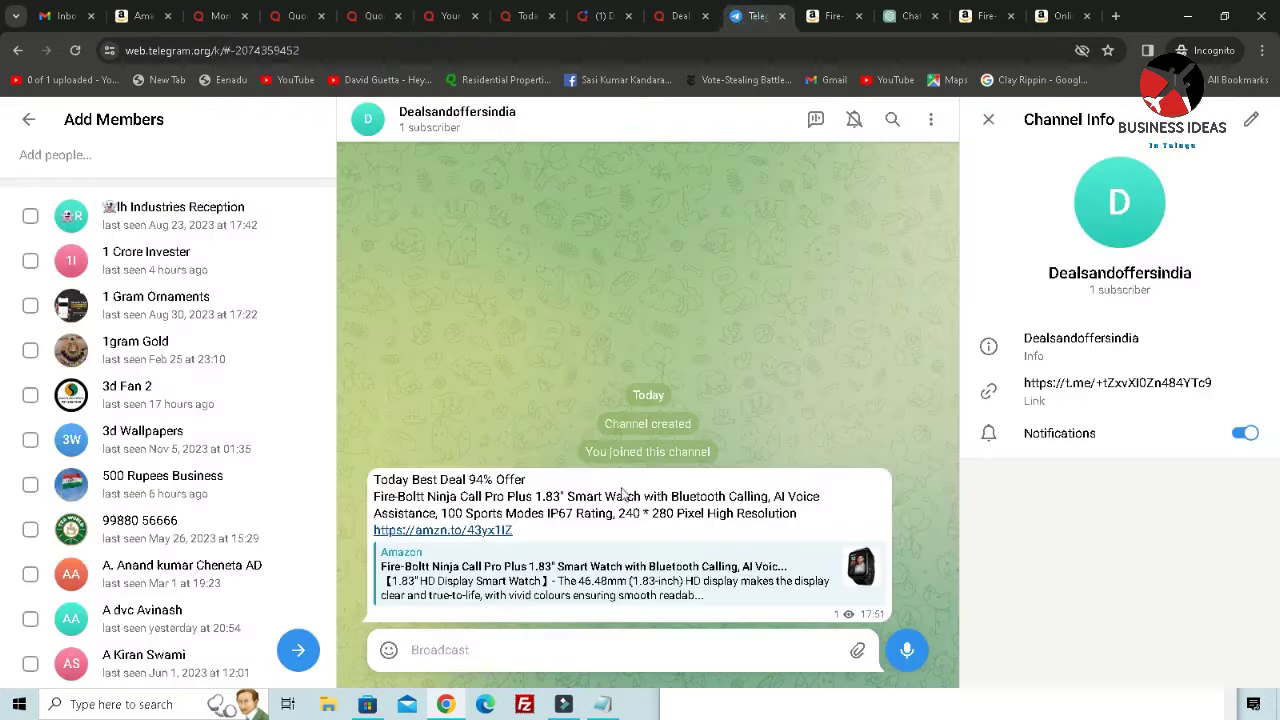
left_click(477, 540)
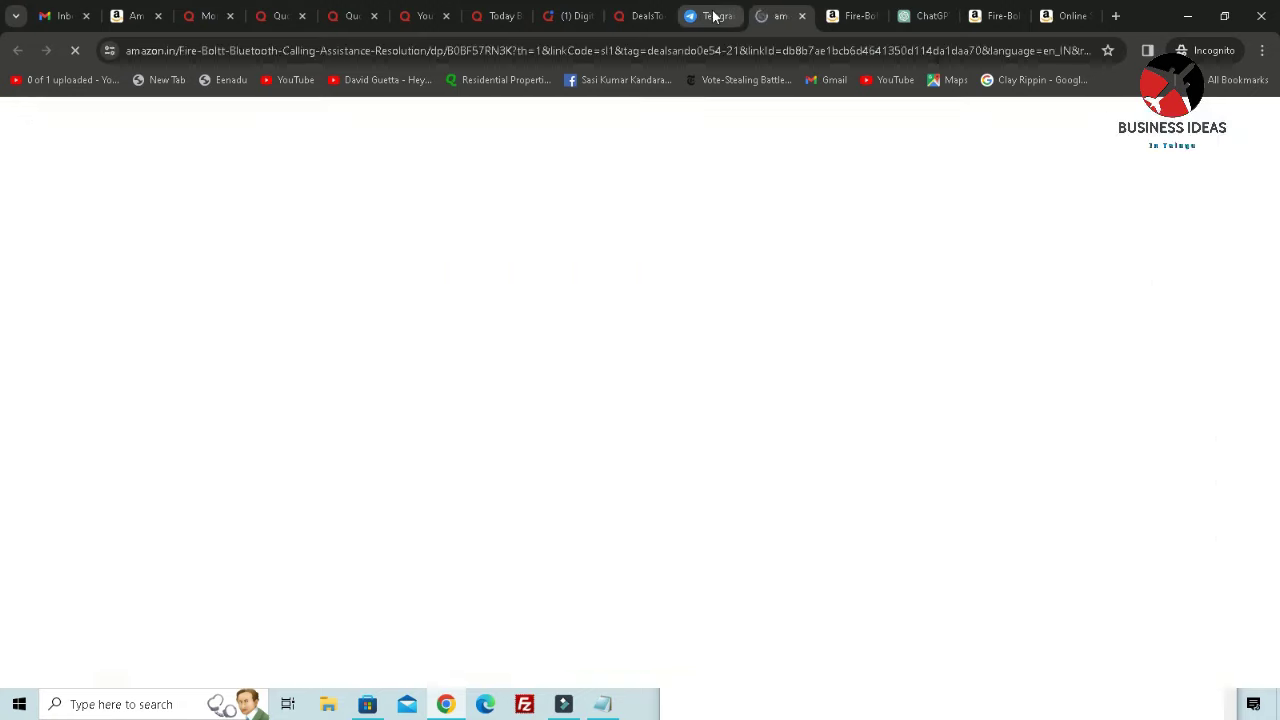
left_click(713, 17)
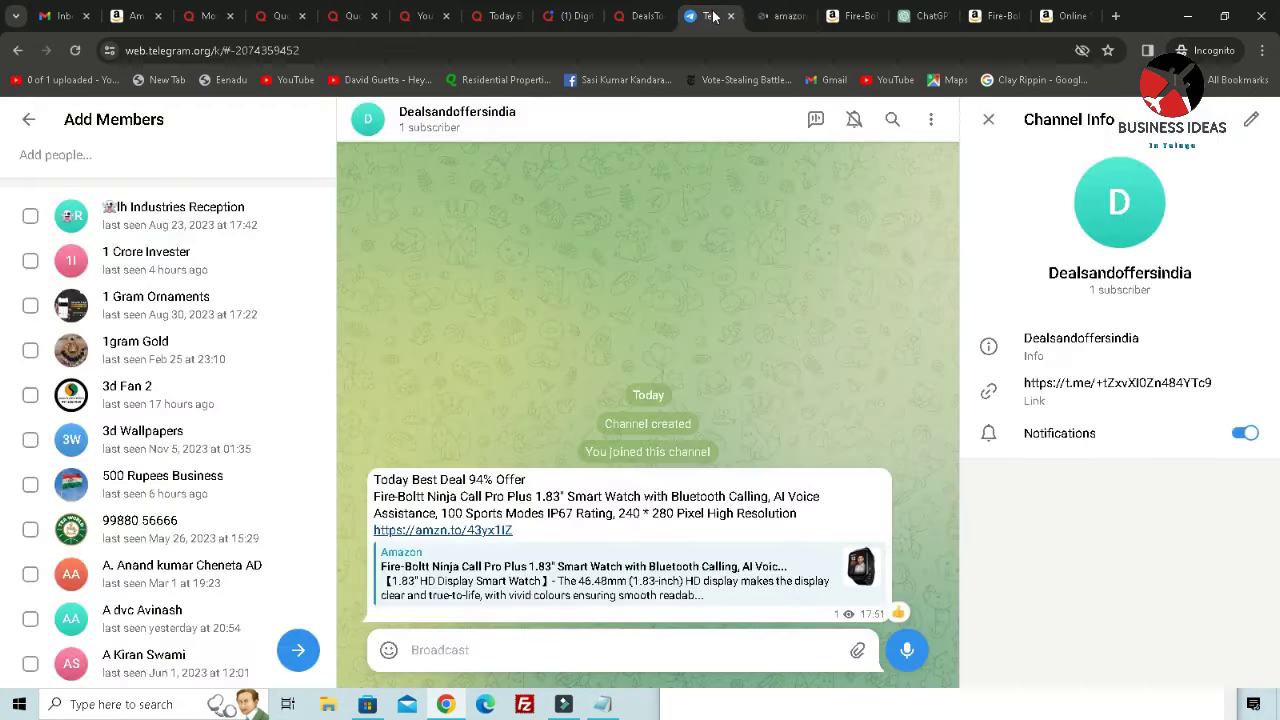
left_click(128, 16)
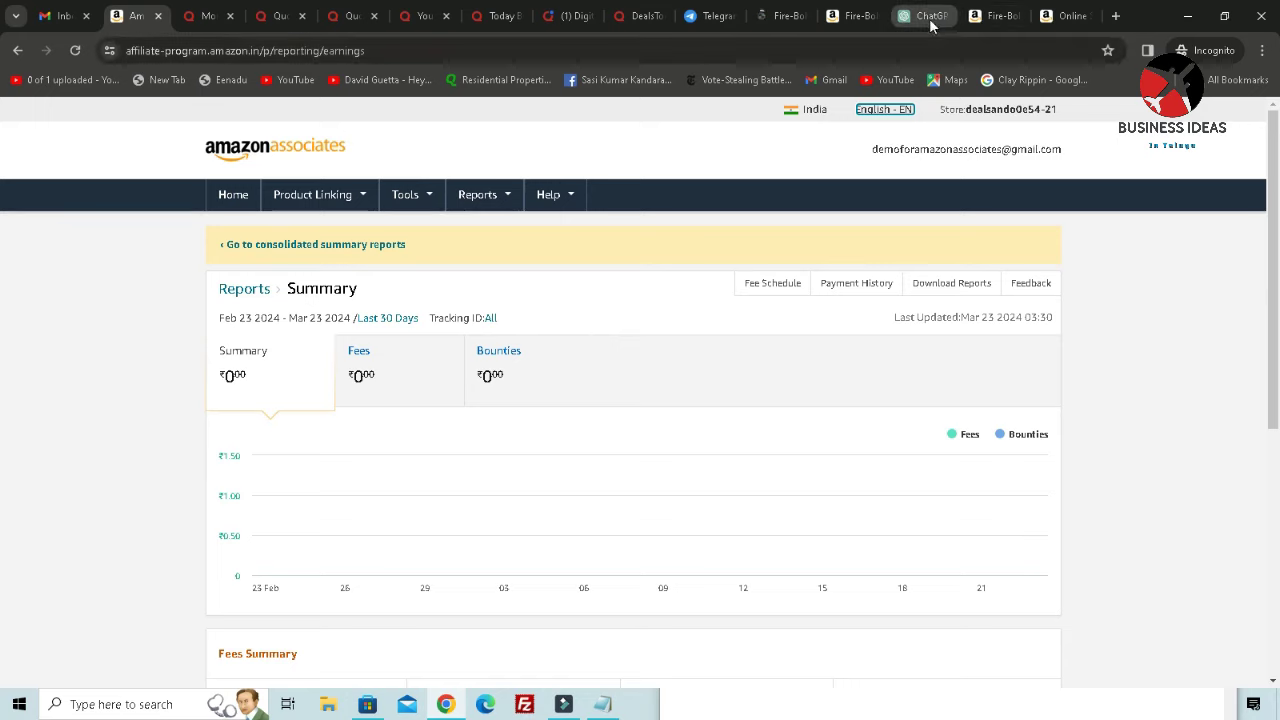
Read ChatGPT's sustainable t-shirt brands answer, then go to the Gmail inbox.
left_click(925, 16)
scroll(705, 372, "up", 4)
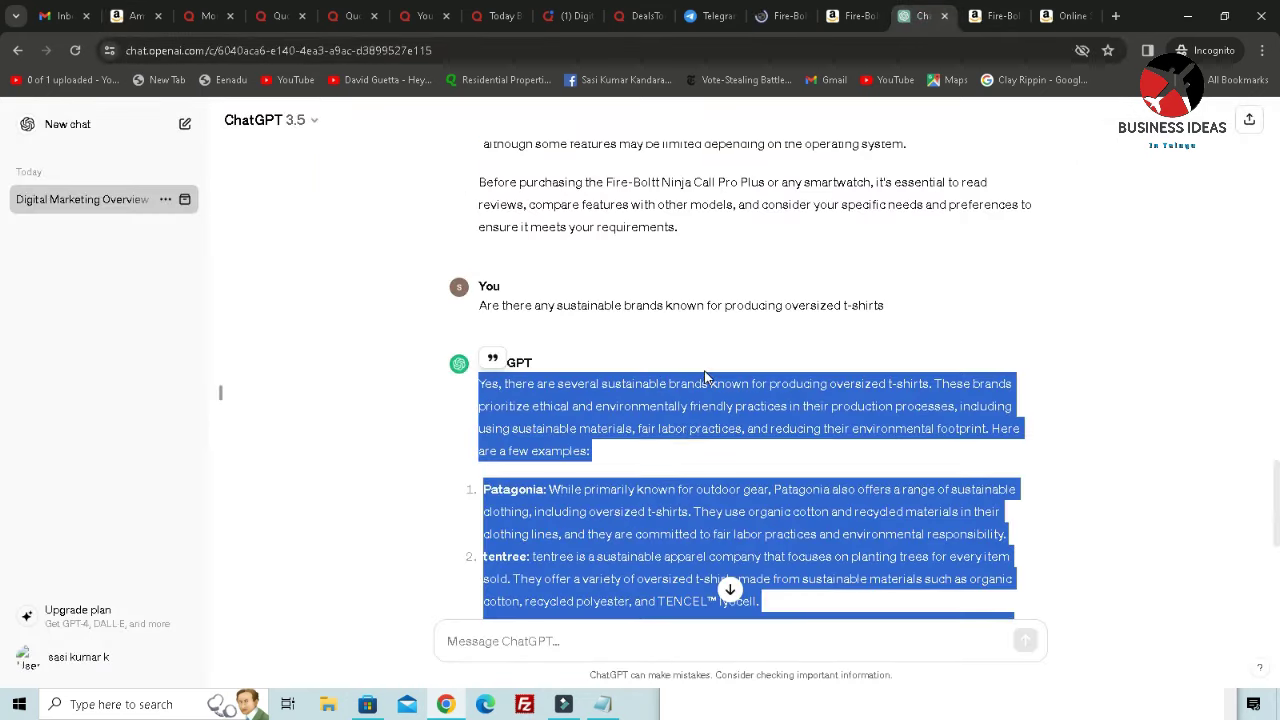
scroll(710, 364, "down", 2)
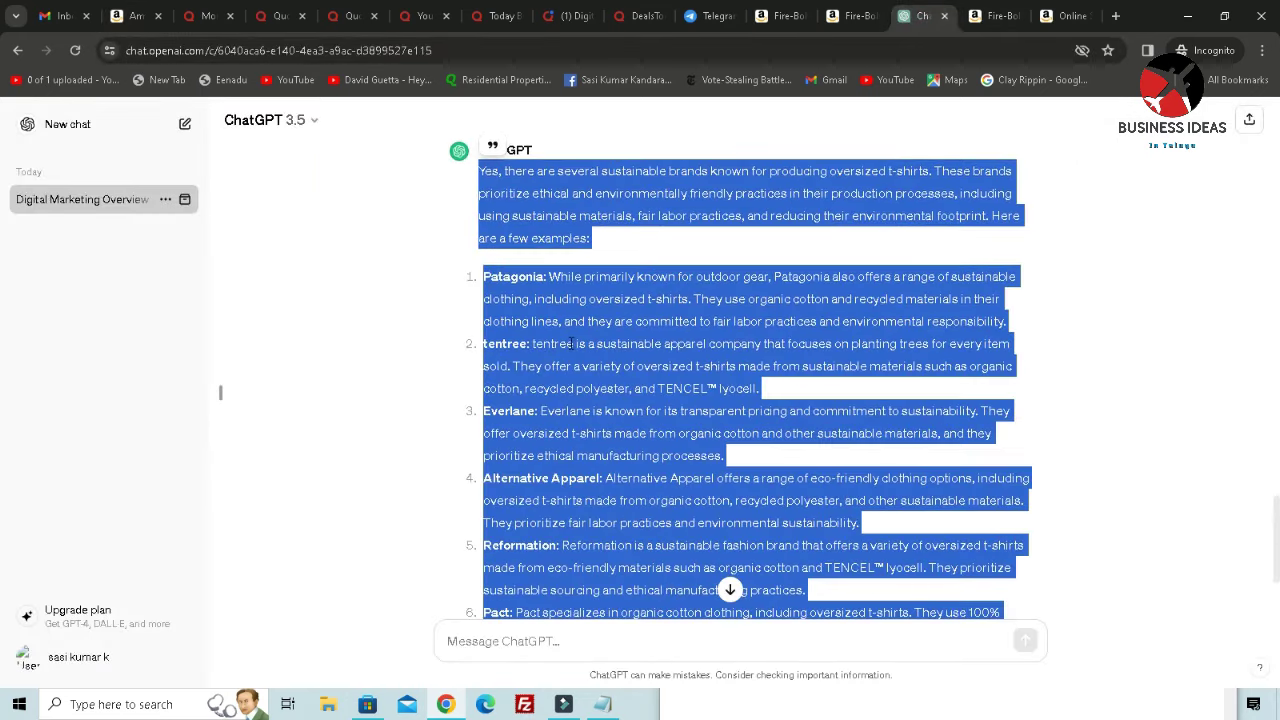
left_click(571, 340)
scroll(582, 343, "down", 2)
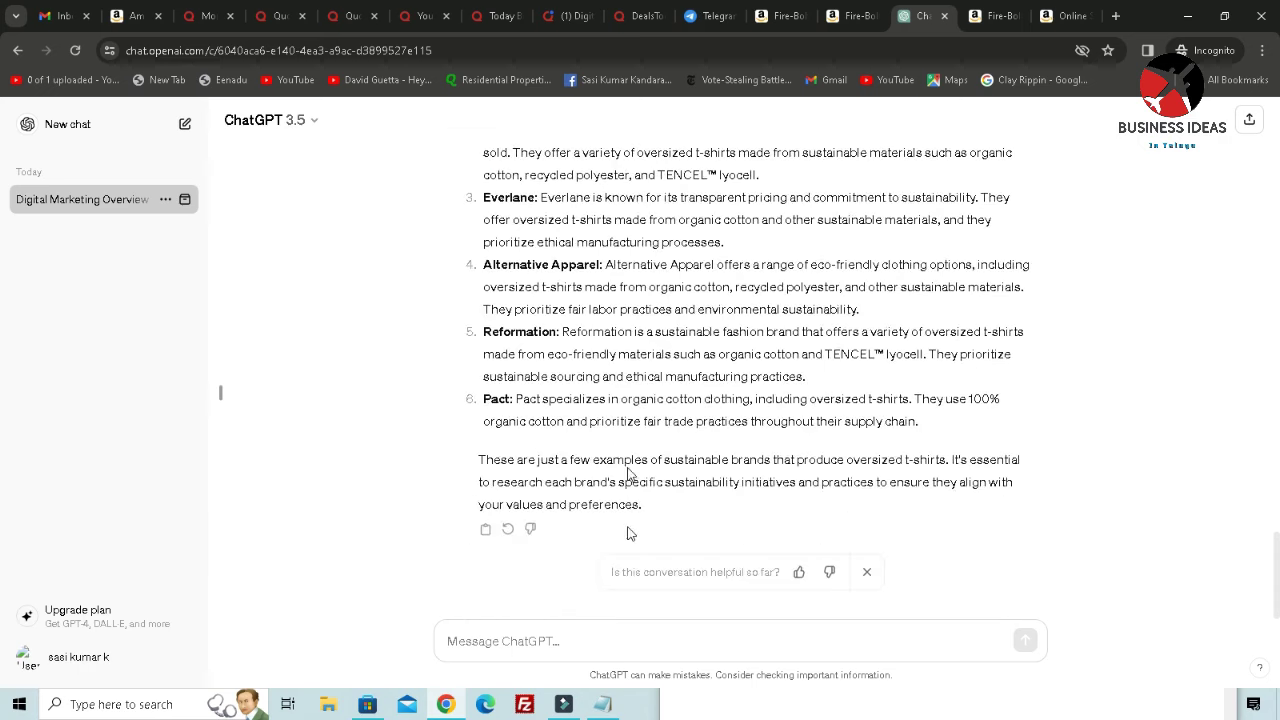
left_click(509, 638)
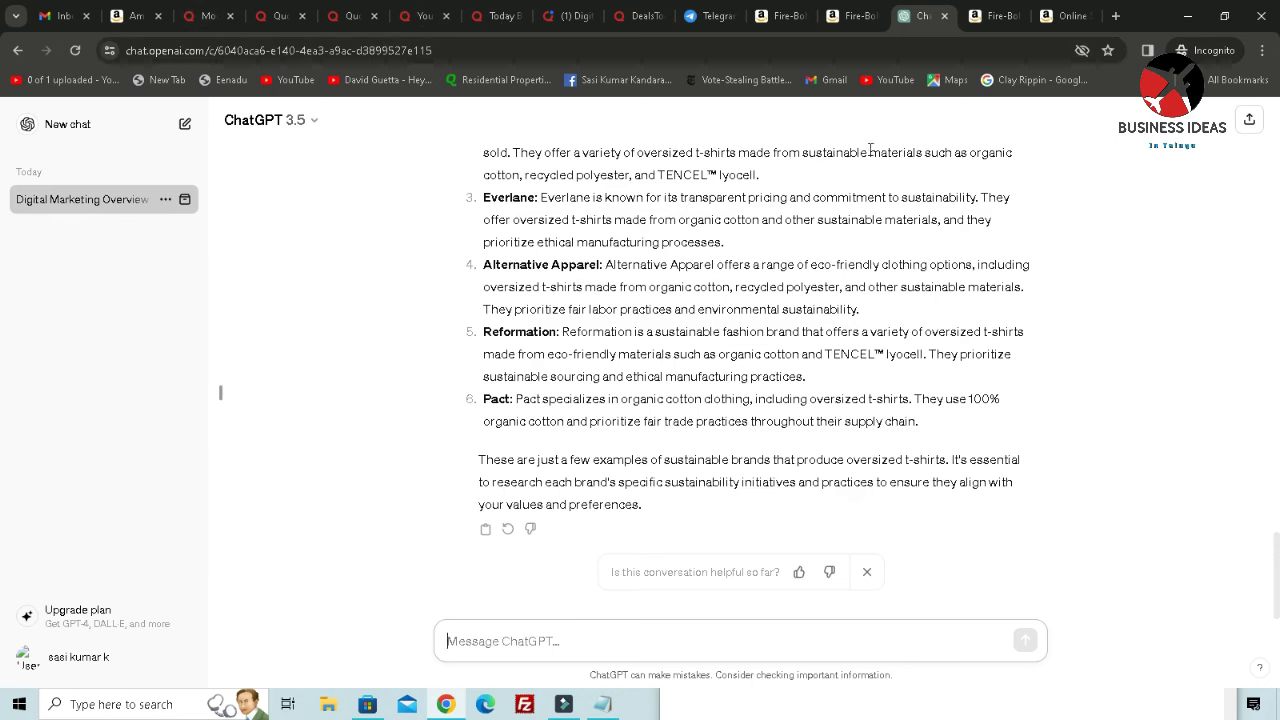
left_click(47, 16)
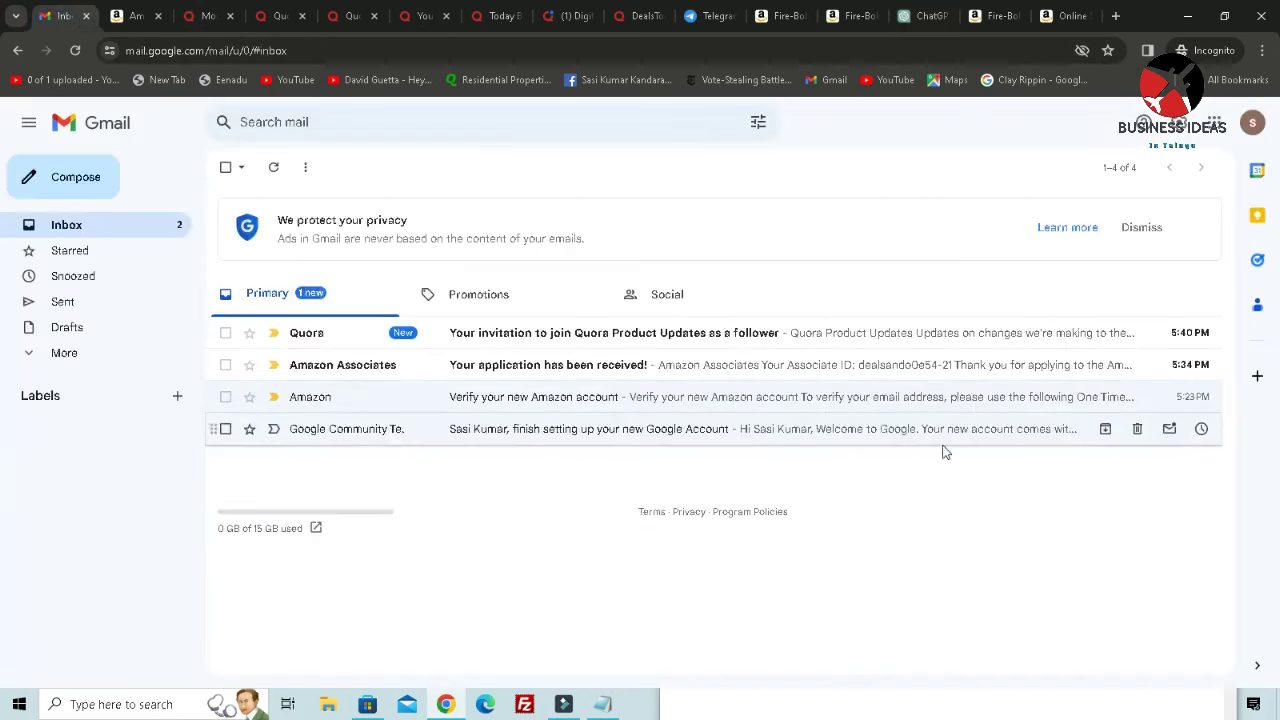
Read the Quora Product Updates follower invitation email and go back to the inbox.
left_click(559, 341)
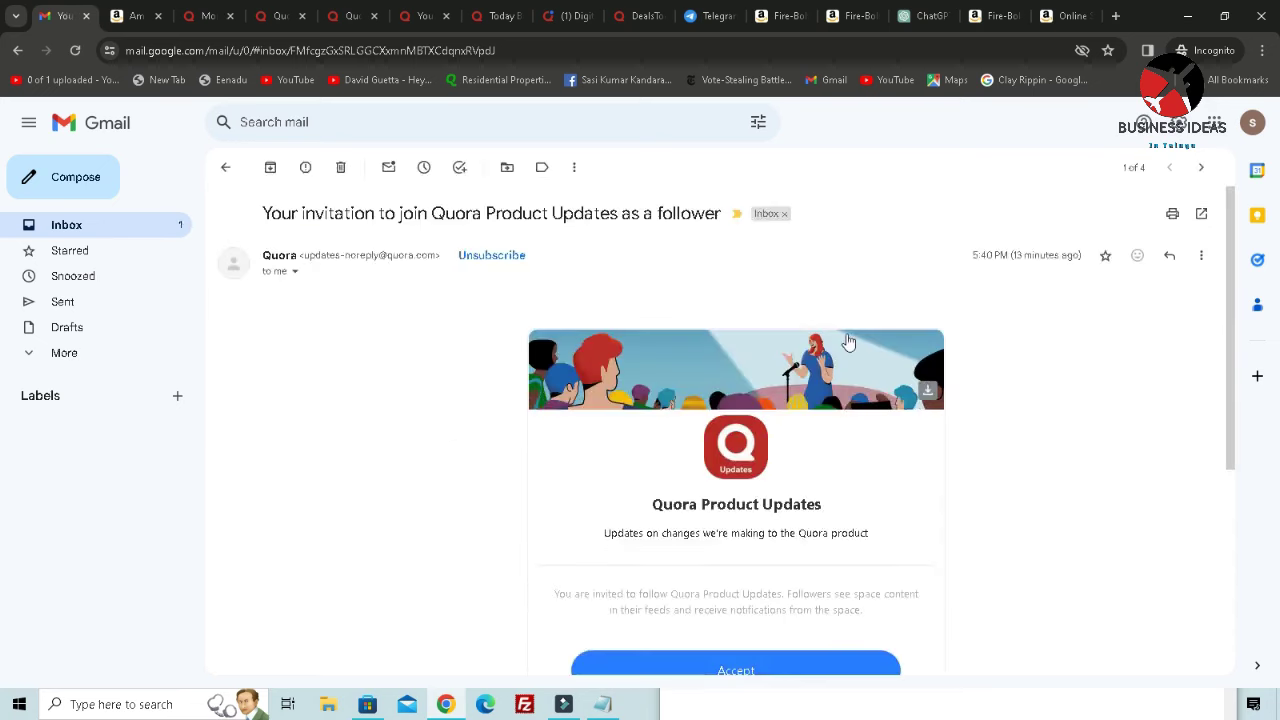
scroll(848, 342, "down", 4)
scroll(831, 374, "up", 4)
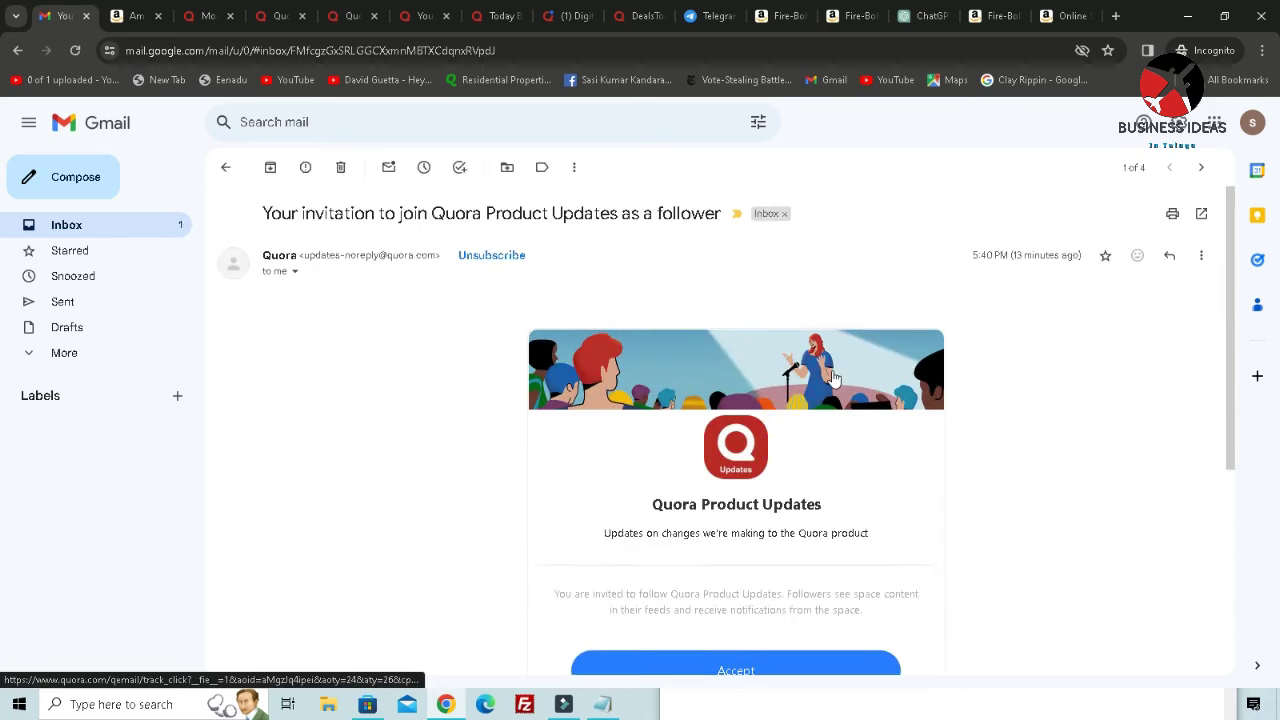
left_click(97, 226)
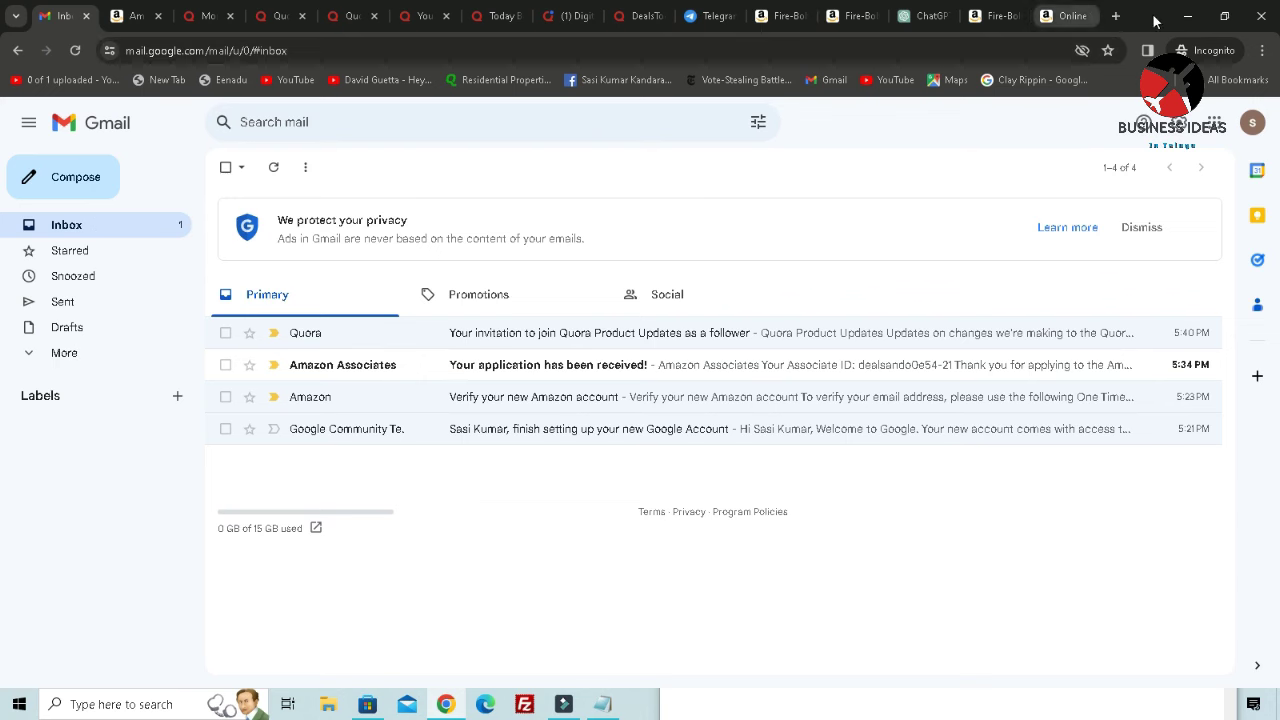
Load the Facebook login page in a new private browser tab.
left_click(1116, 16)
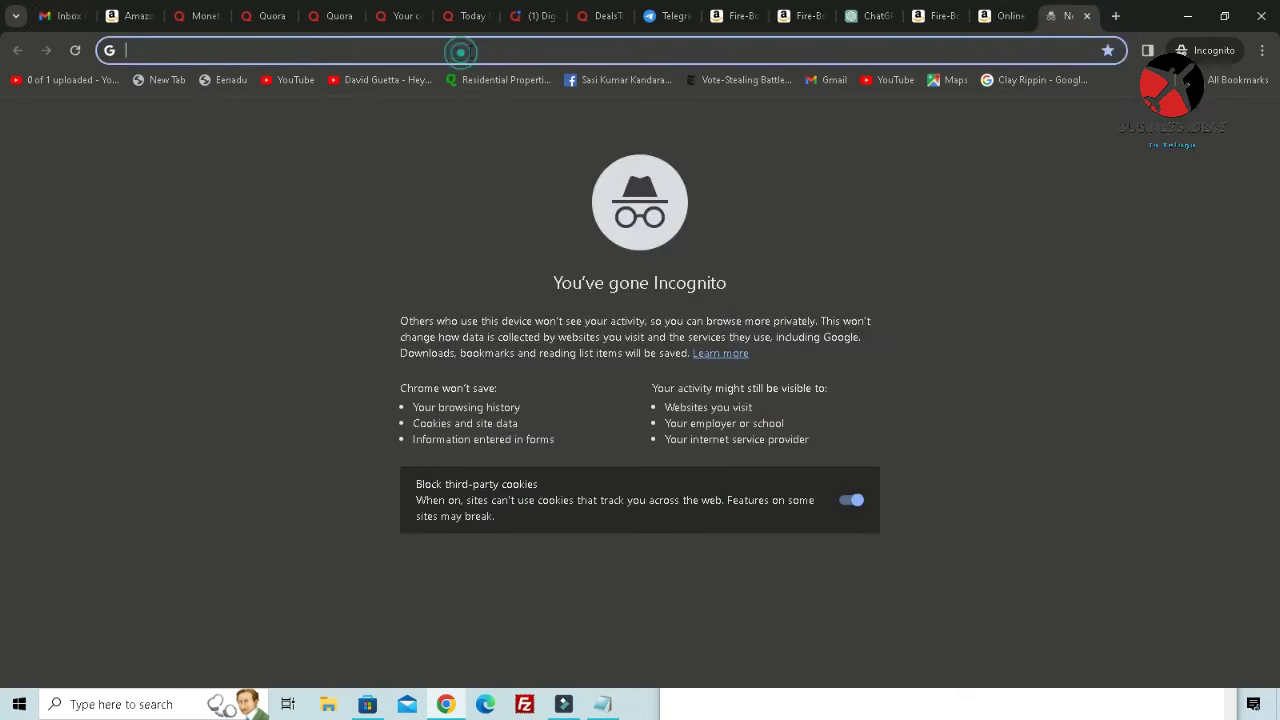
type("fa")
key("Return")
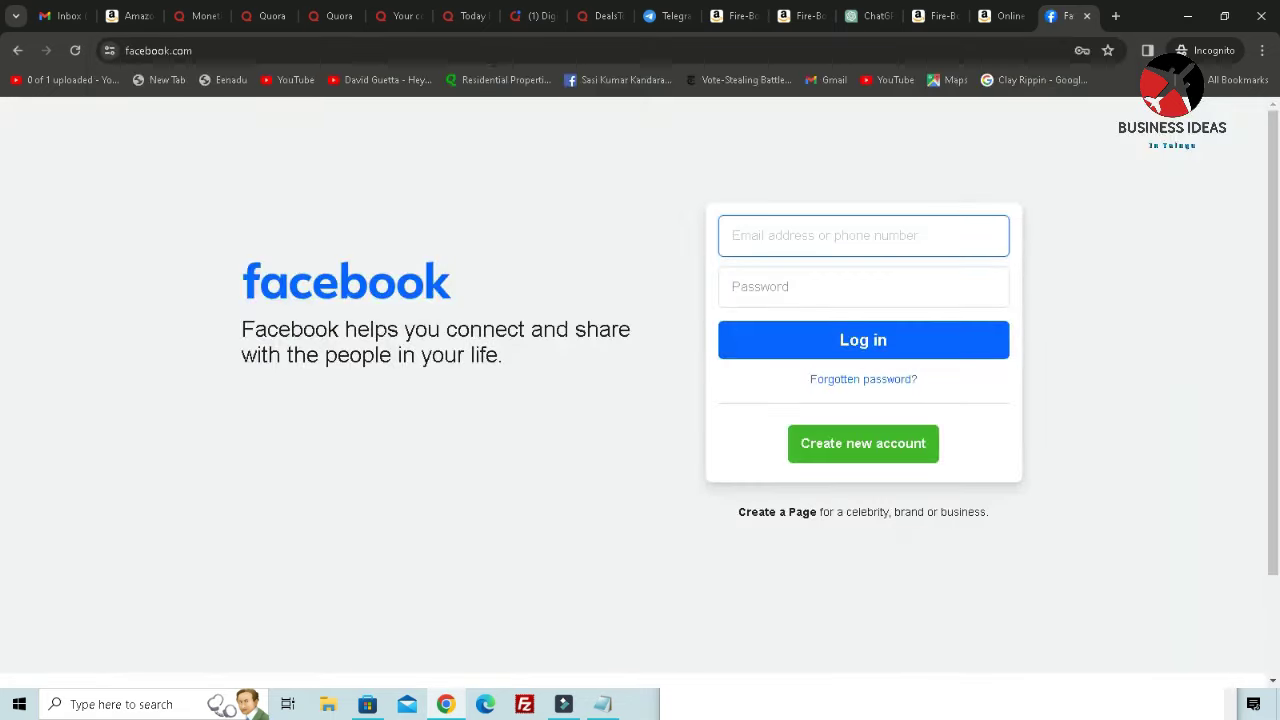
Review the saved deal notes in Notepad, then begin entering 'insta' in another new tab.
left_click(603, 706)
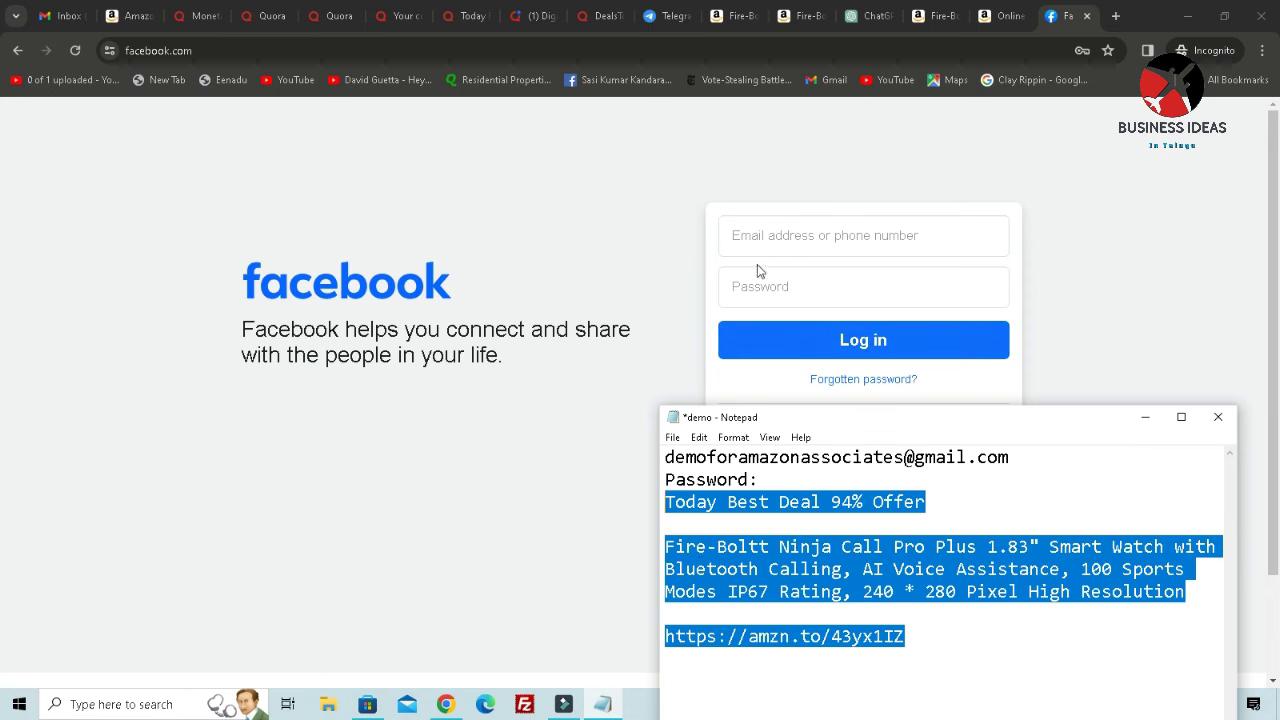
left_click(1115, 16)
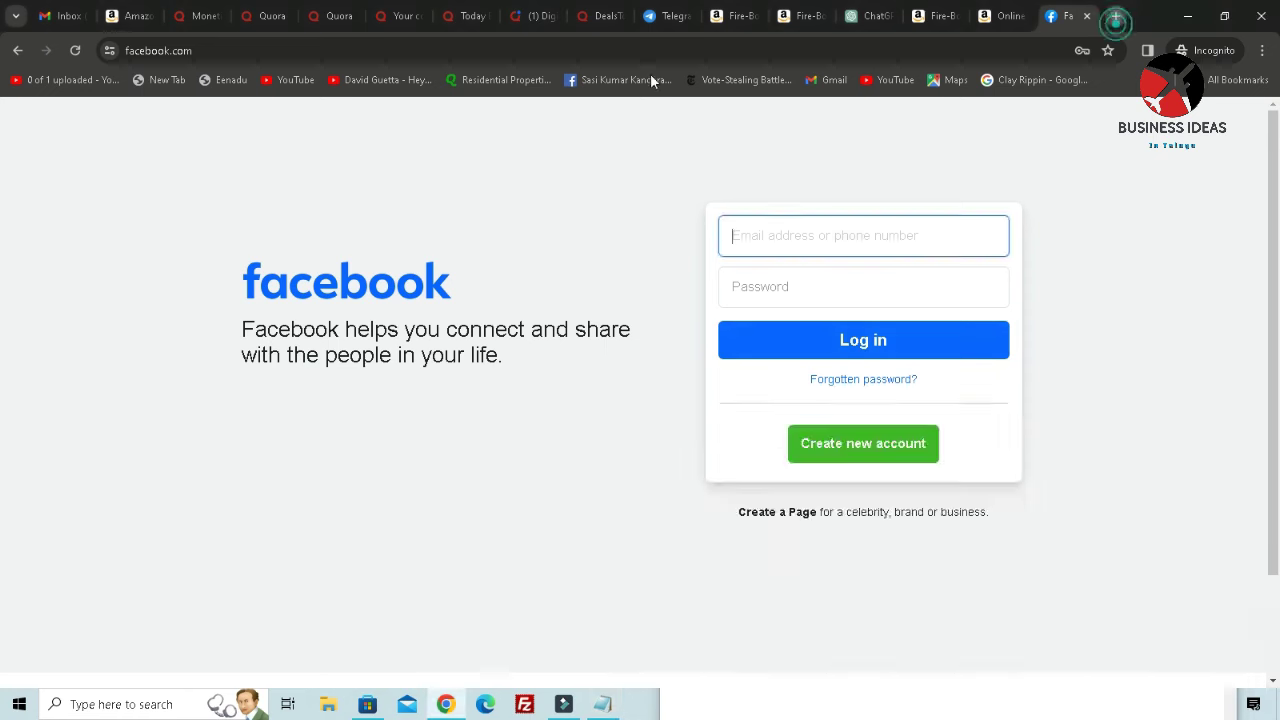
type("insta")
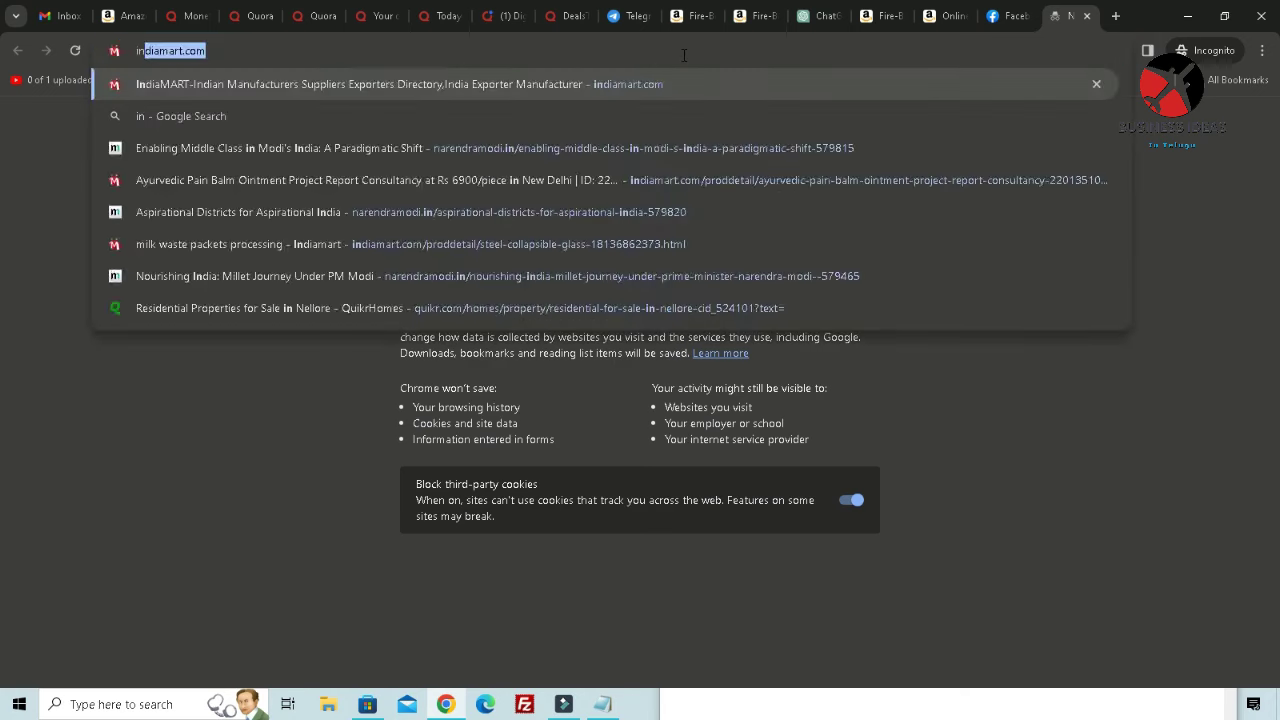